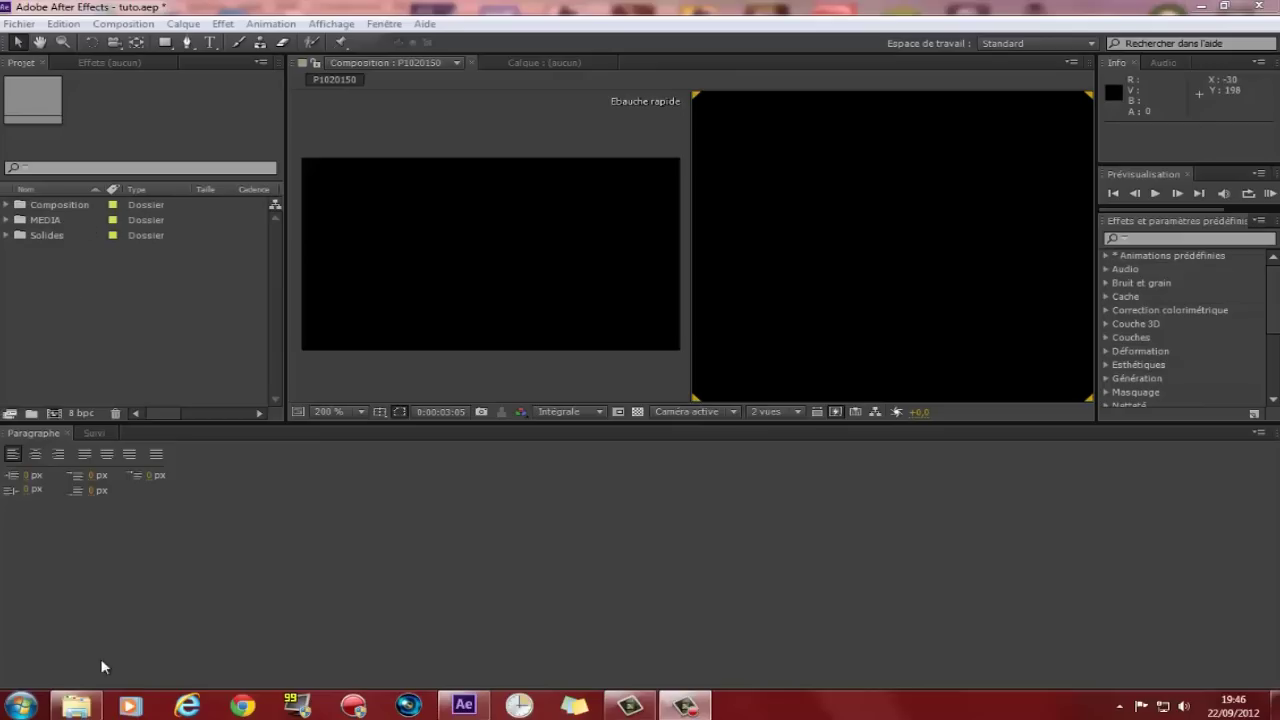
- In a maximized Explorer window, browse to TORRENT > Action Essentials 2 Disk 2 > 11. Muzzle_Flashes
left_click(100, 703)
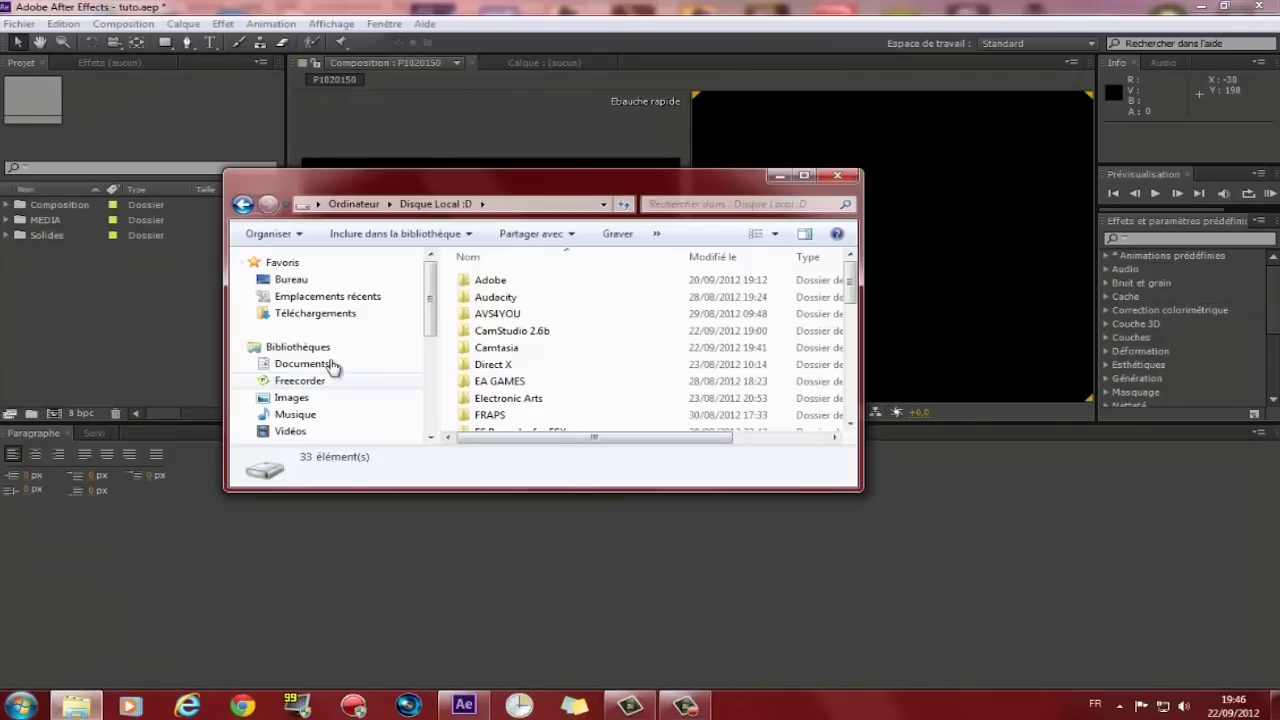
left_click(795, 172)
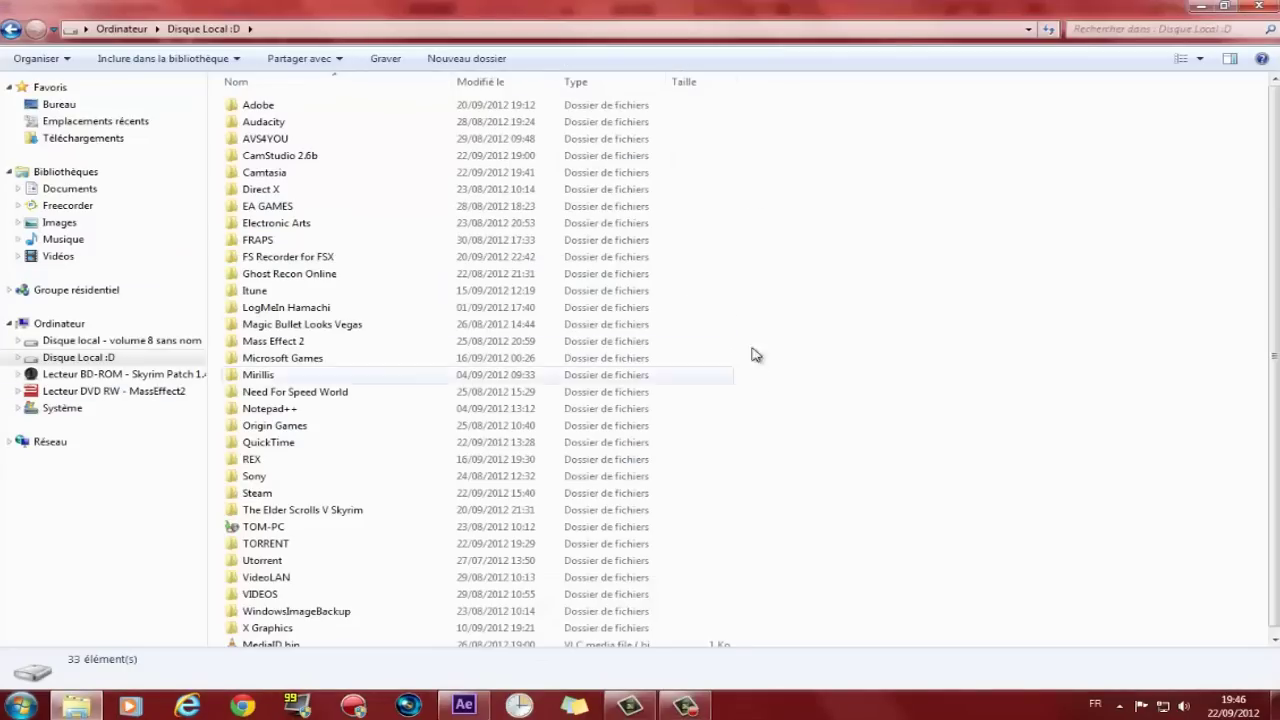
scroll(350, 450, "down", 1)
left_click(396, 538)
double_click(396, 540)
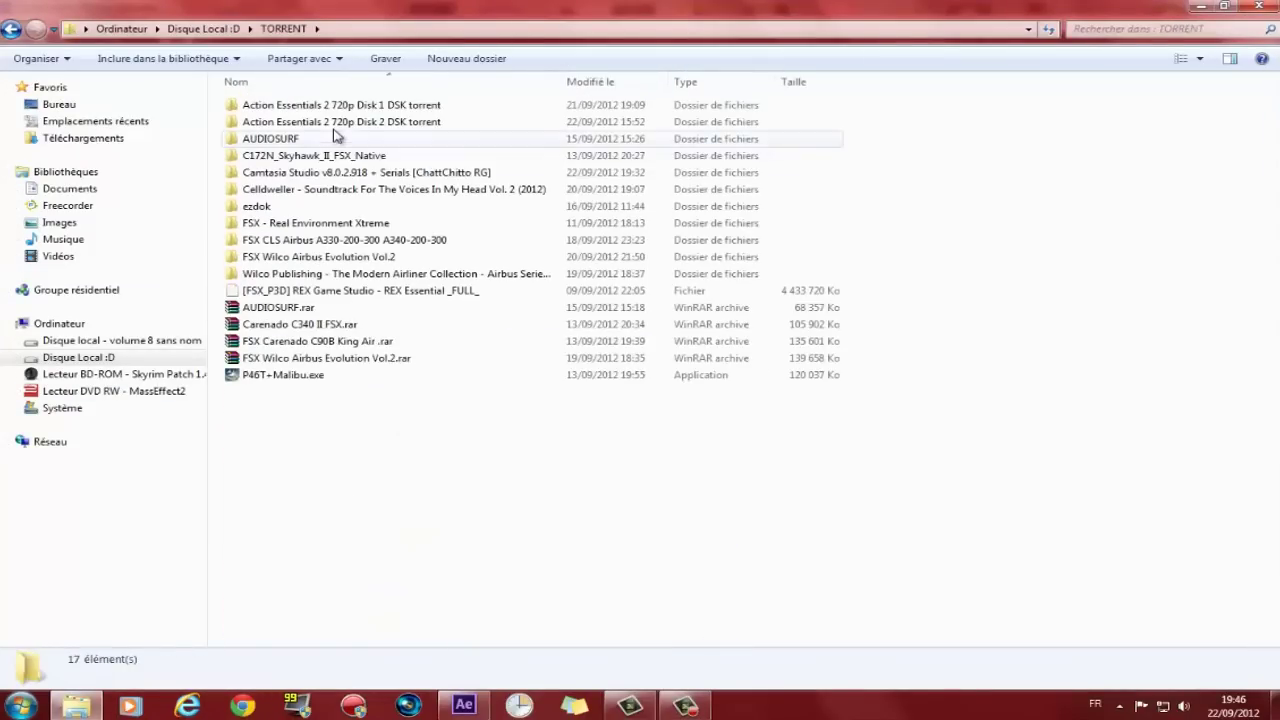
double_click(330, 116)
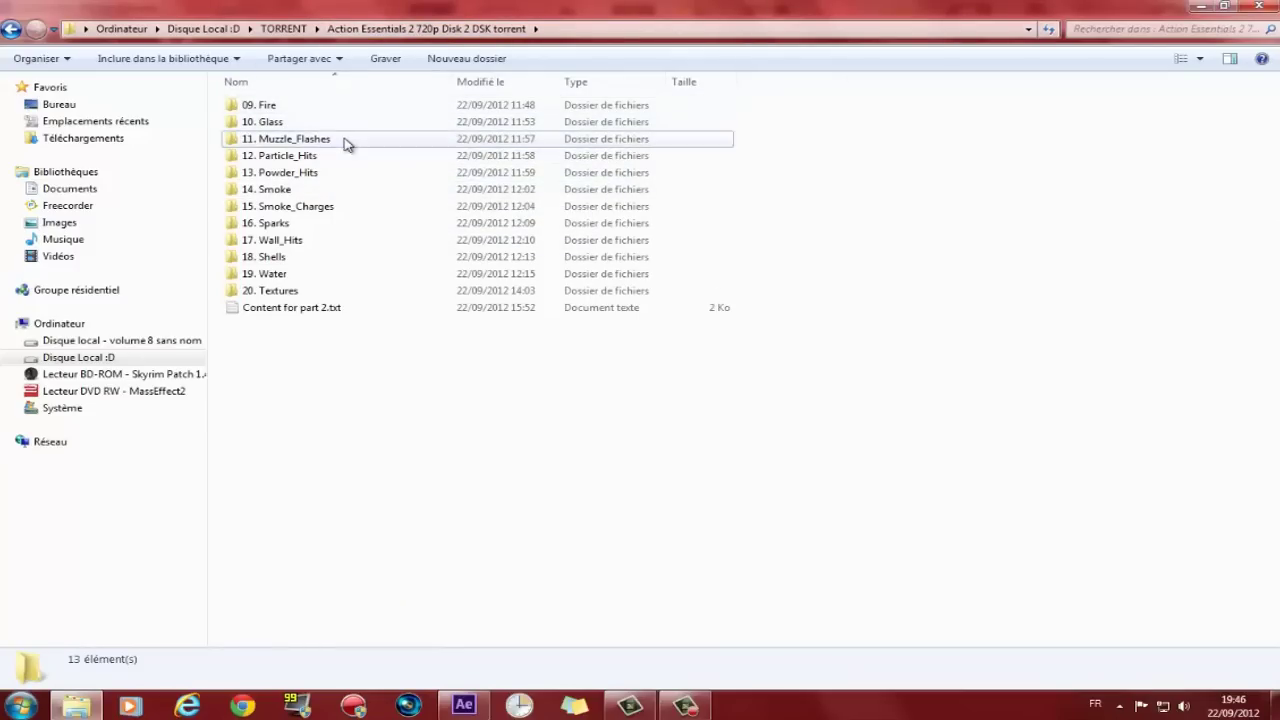
double_click(344, 143)
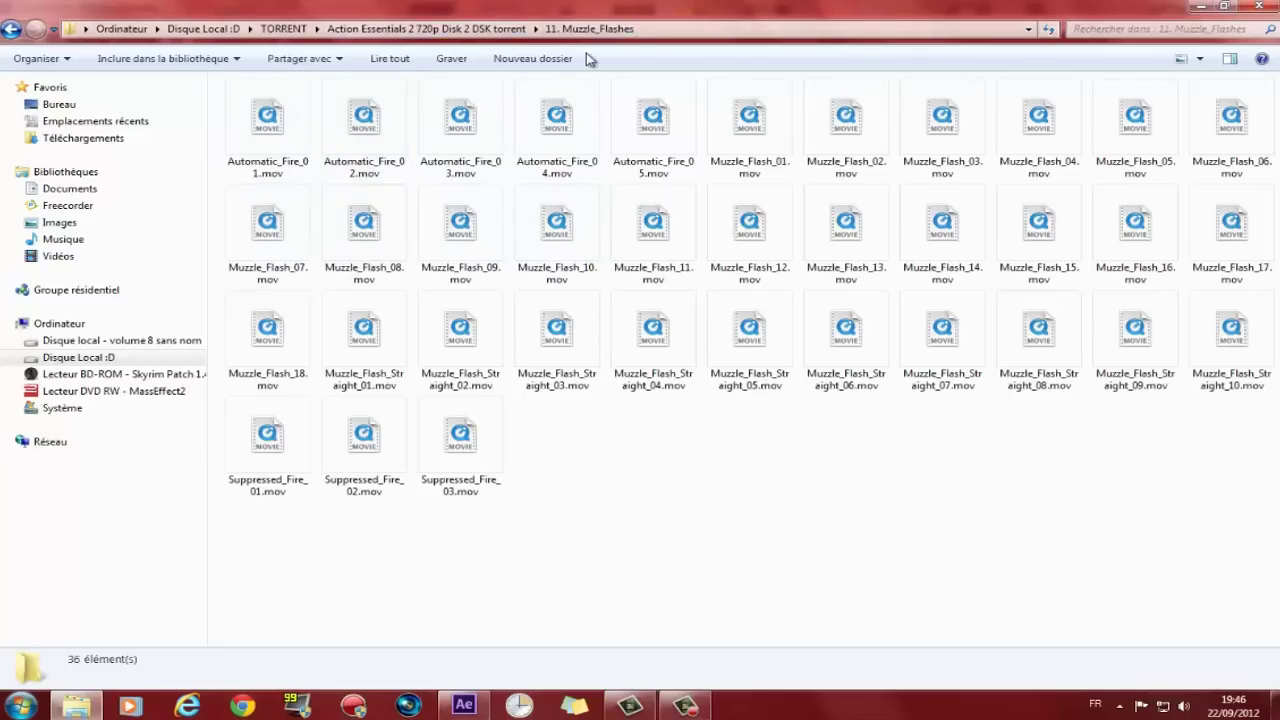
- Preview the Muzzle_Flash_12.mov clip in the video player, then close it
left_click(740, 278)
double_click(728, 264)
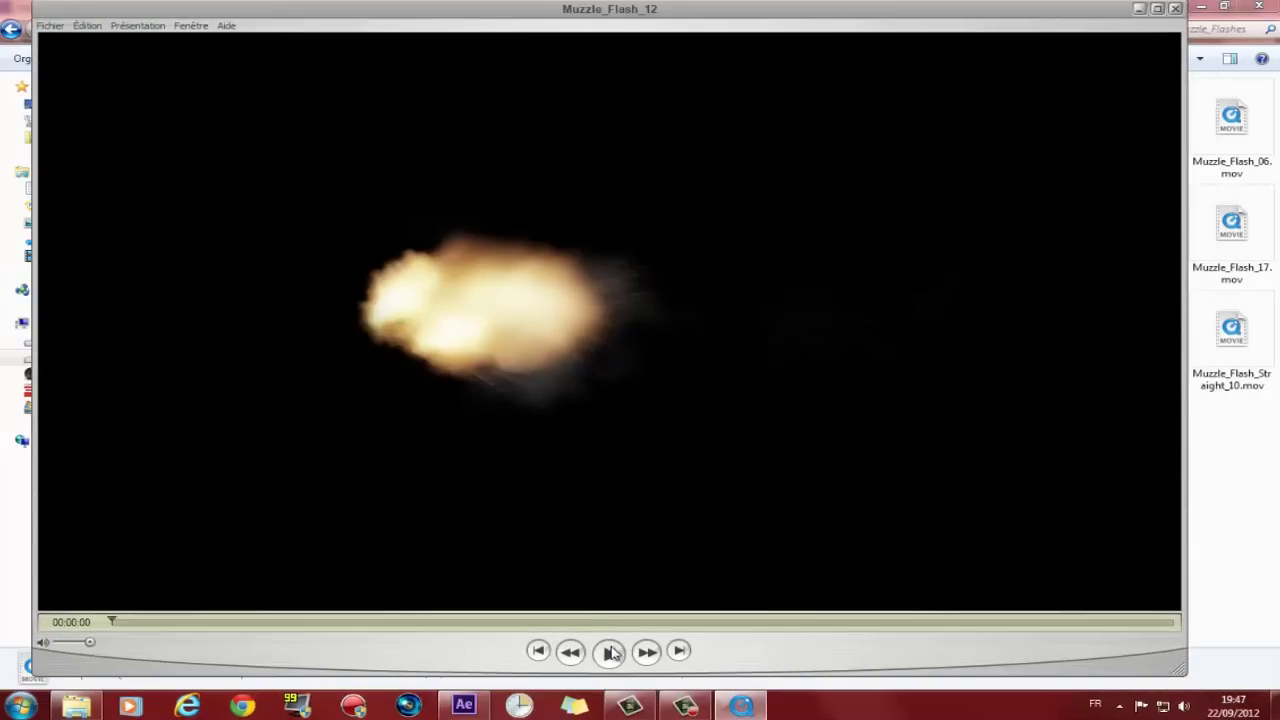
left_click(612, 652)
left_click(1175, 9)
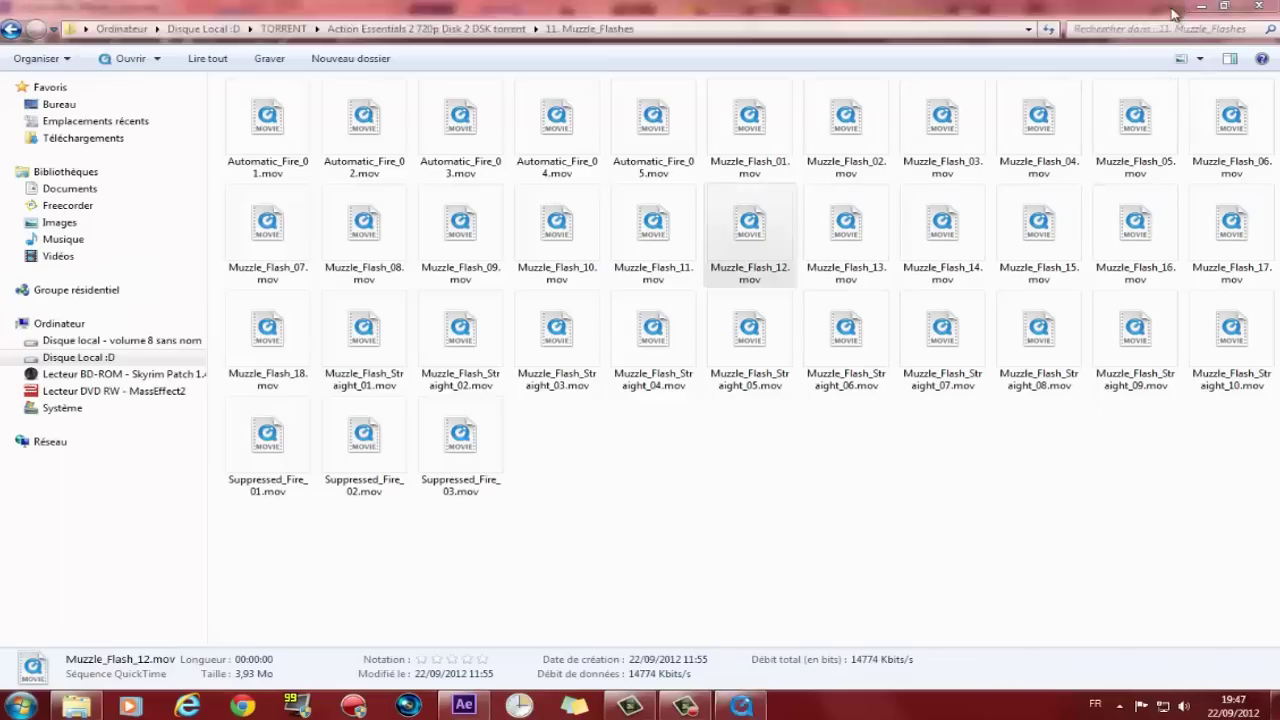
- Look over the Automatic_Fire, Muzzle_Flash_01 and Straight_05 clips, then return to After Effects
mouse_move(487, 706)
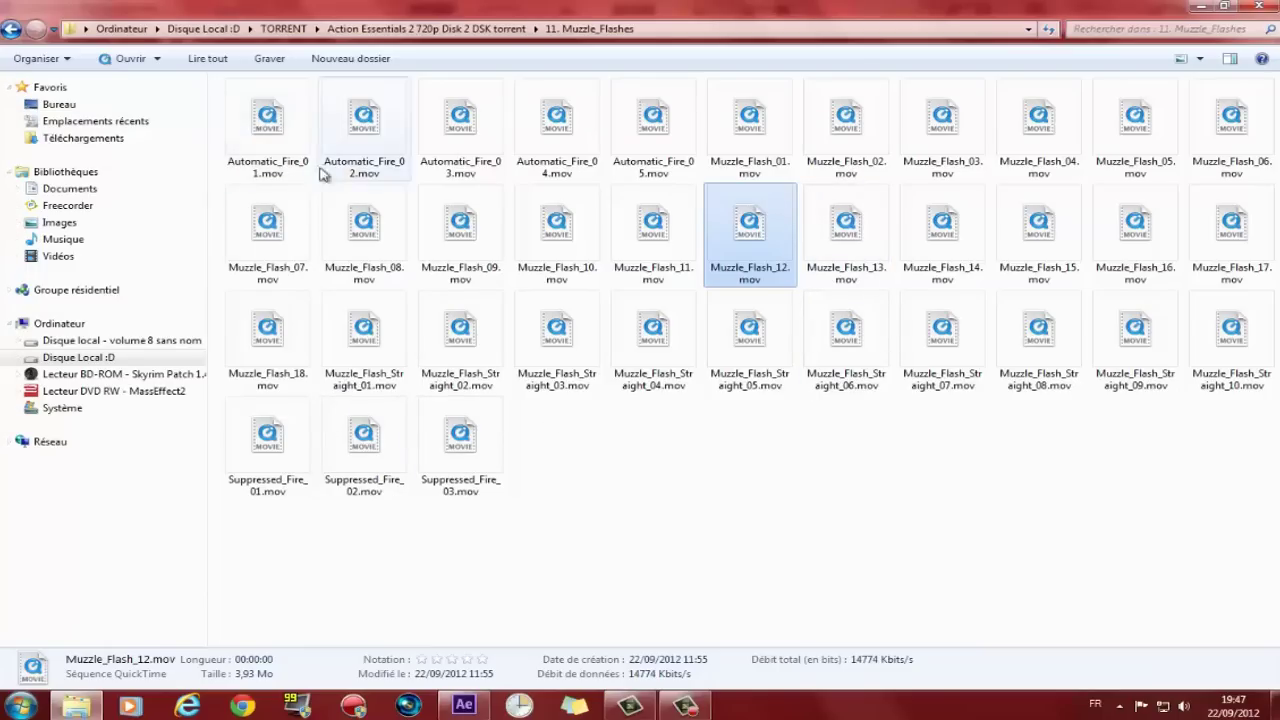
left_click(395, 122)
left_click(449, 128)
left_click(372, 130)
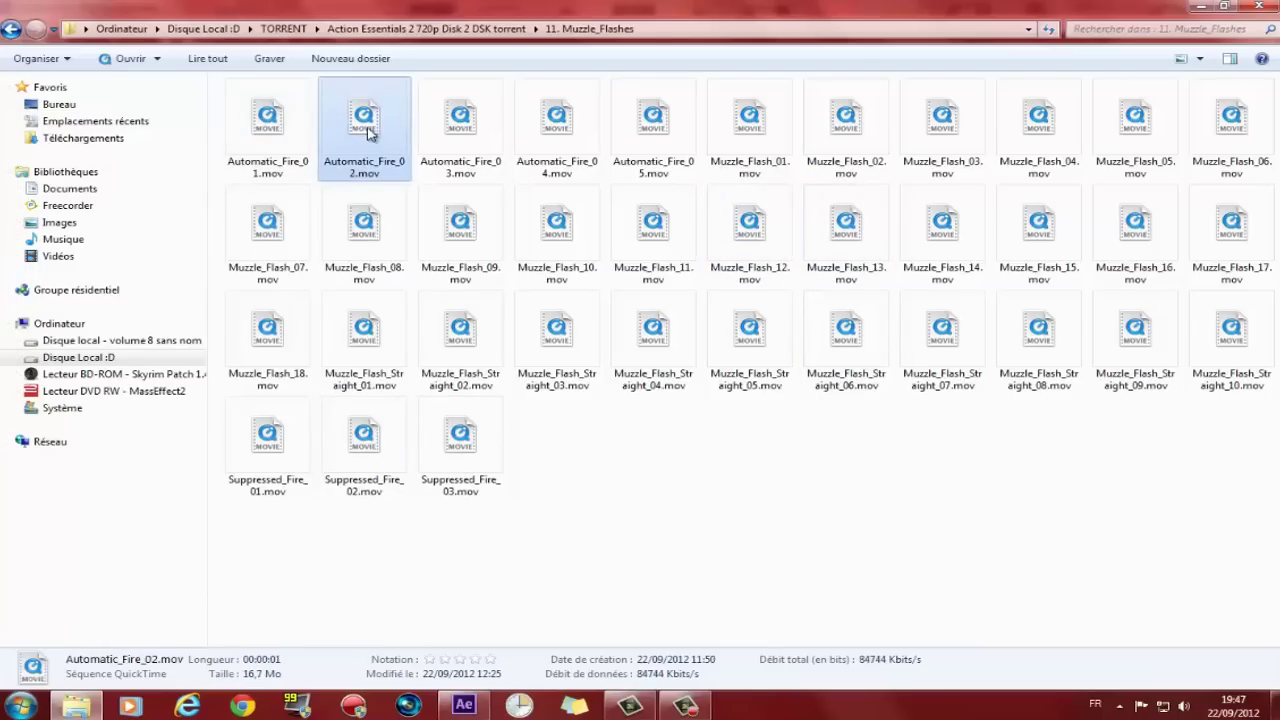
left_click(775, 163)
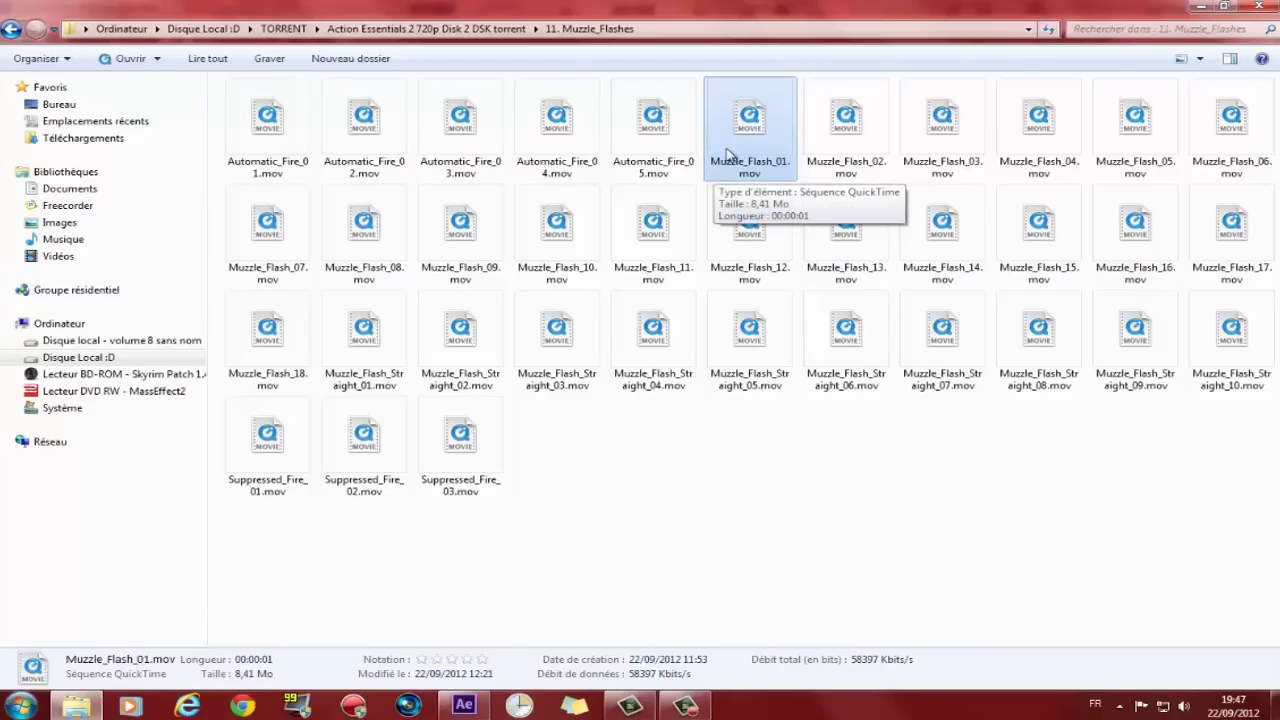
left_click(787, 340)
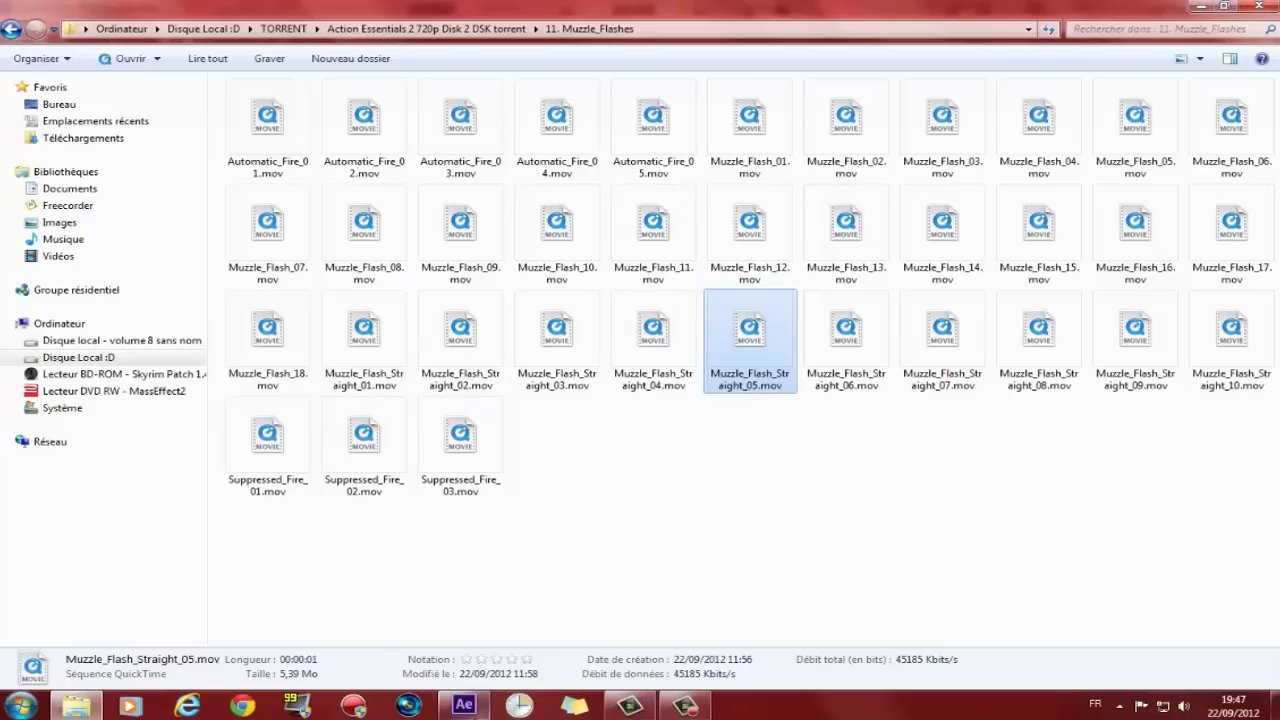
key("alt+Tab")
- Inspect the MEDIA clips: 8mm_01, Glass_Hit_01, Muzzle_Flash_Straight_04 and P1020150.MOV
left_click(48, 206)
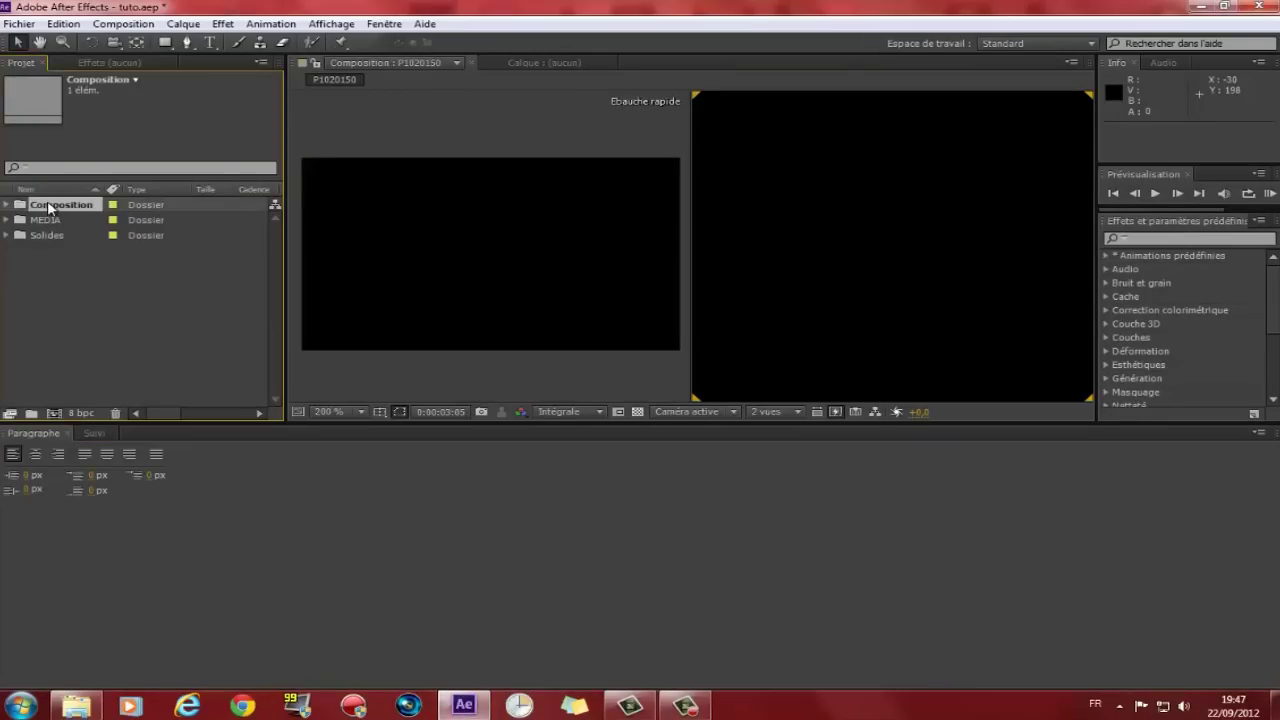
left_click(8, 206)
left_click(8, 206)
left_click(8, 220)
left_click(61, 237)
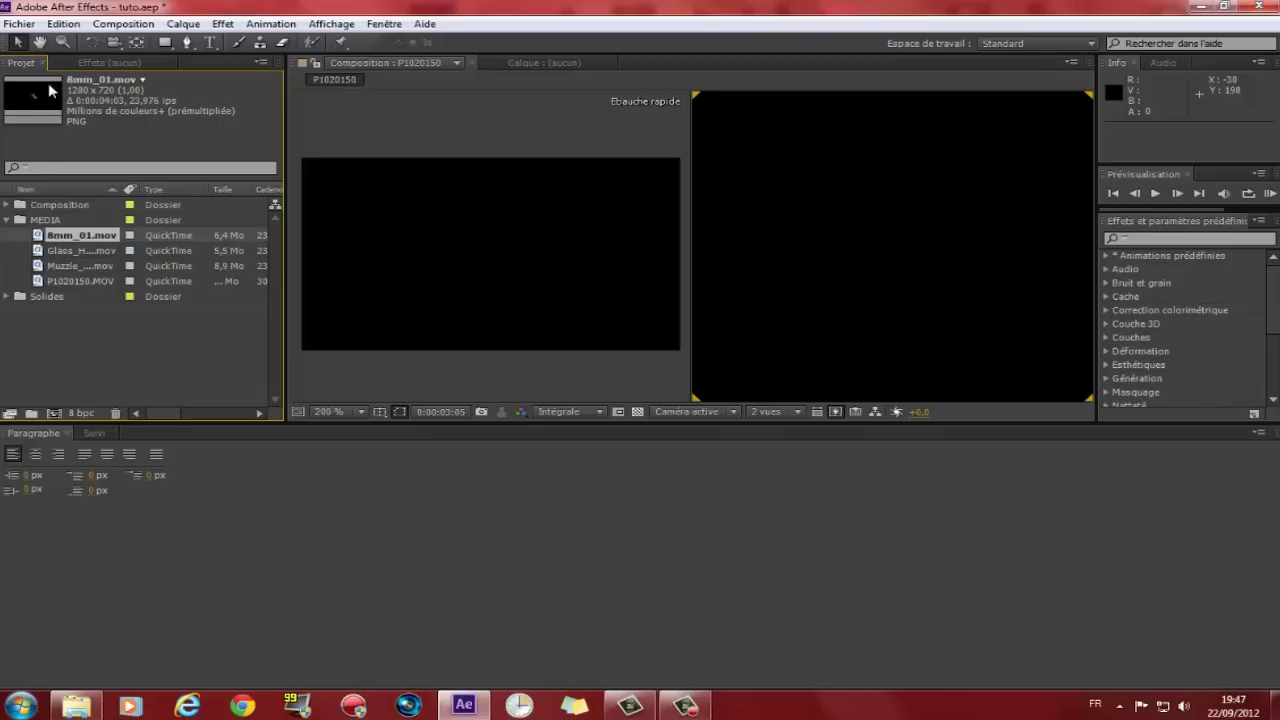
left_click(71, 253)
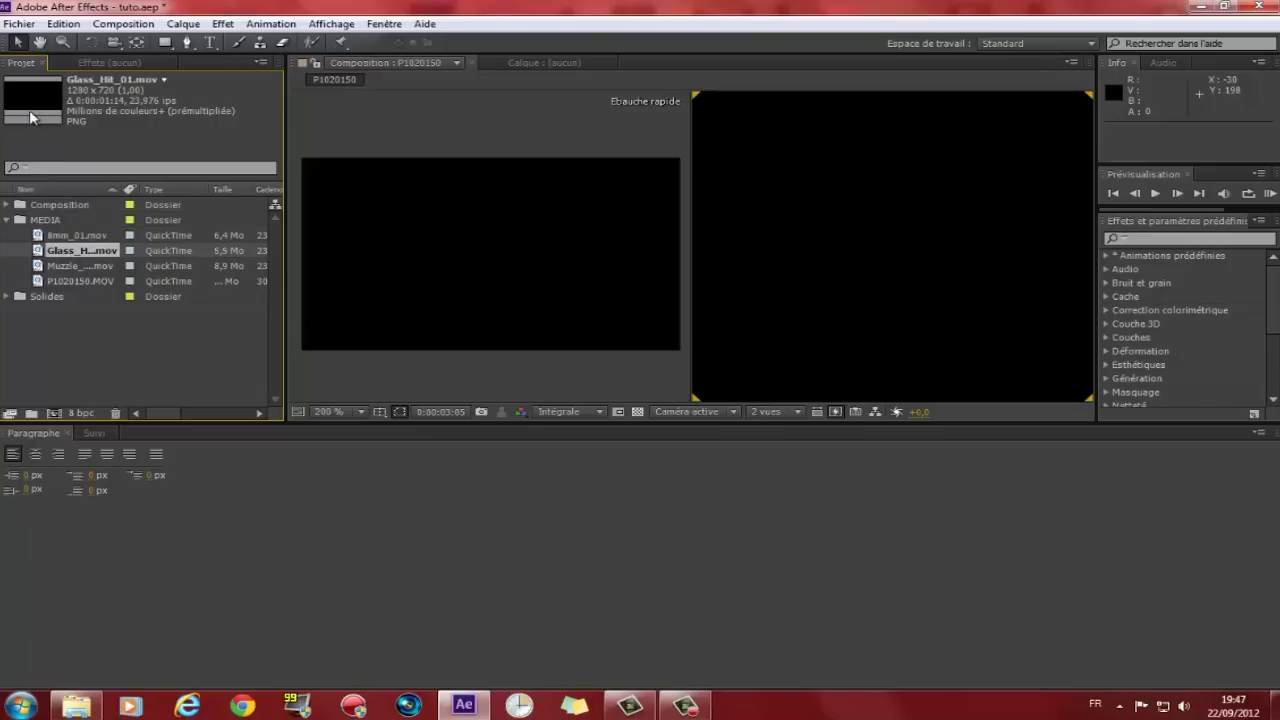
left_click(62, 266)
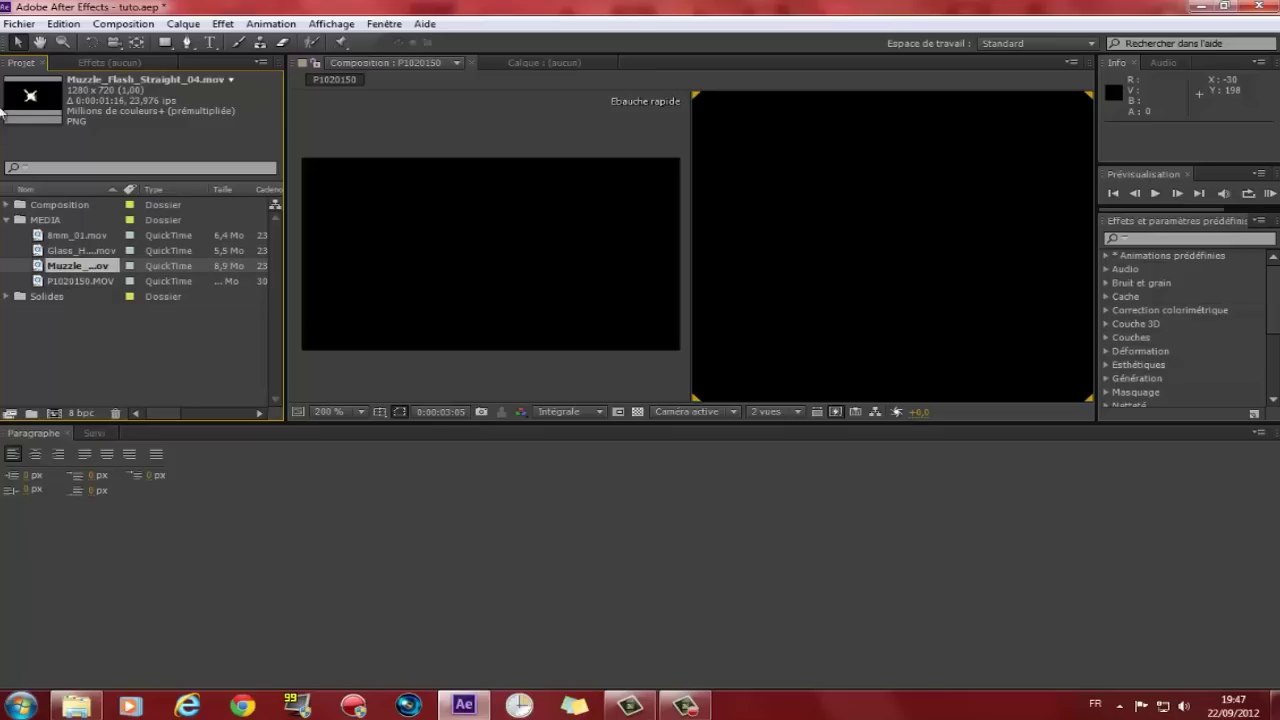
left_click(63, 282)
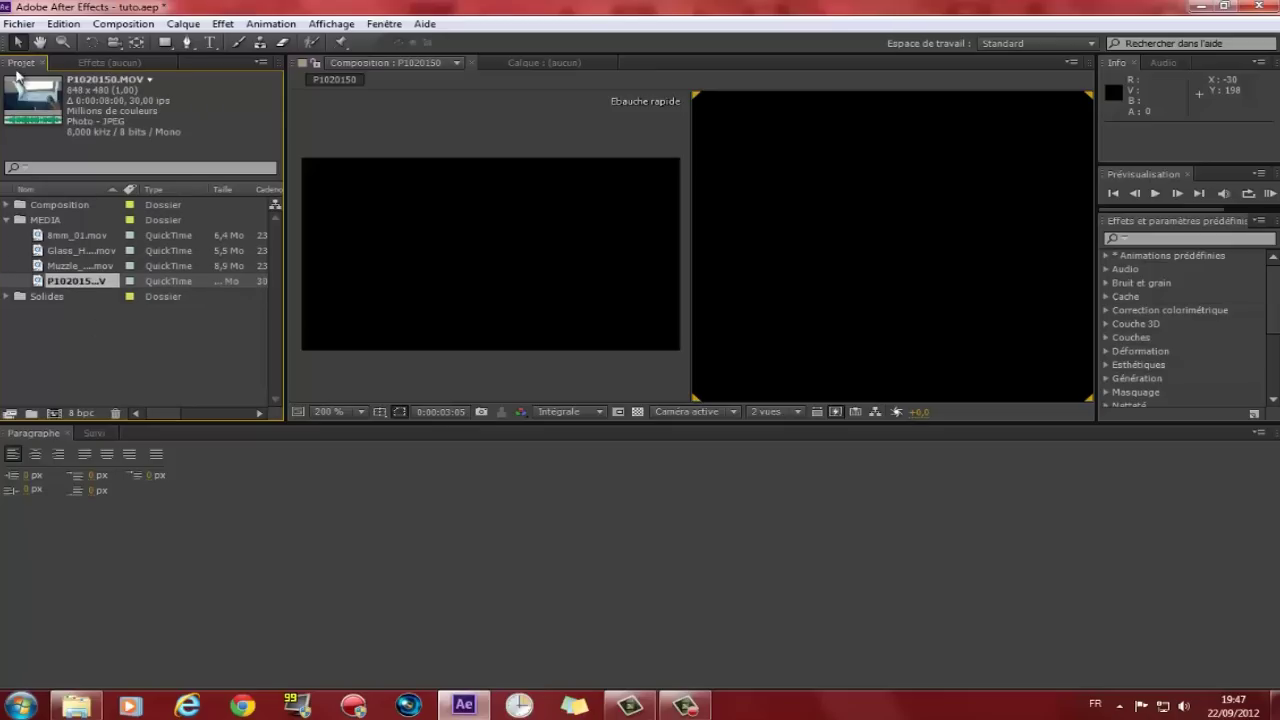
left_click(6, 220)
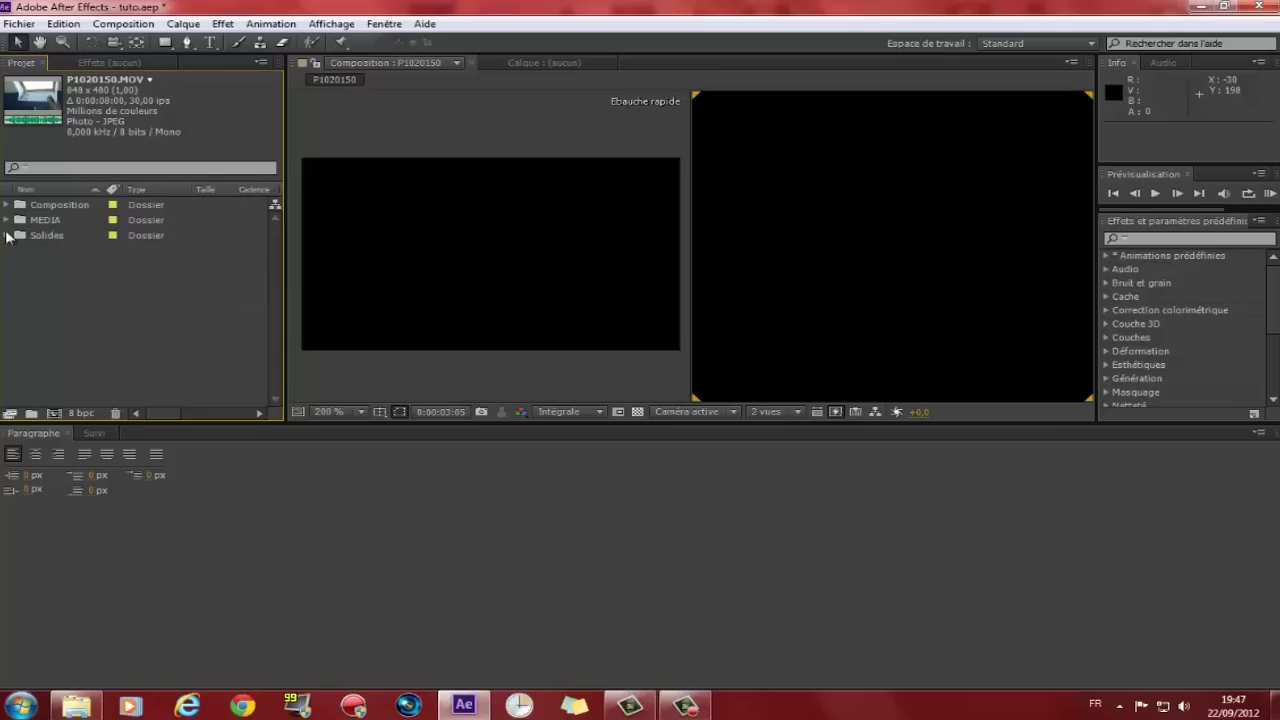
- Delete the Solides folder with its Nul 1 solid, confirming with Supprimer
left_click(6, 236)
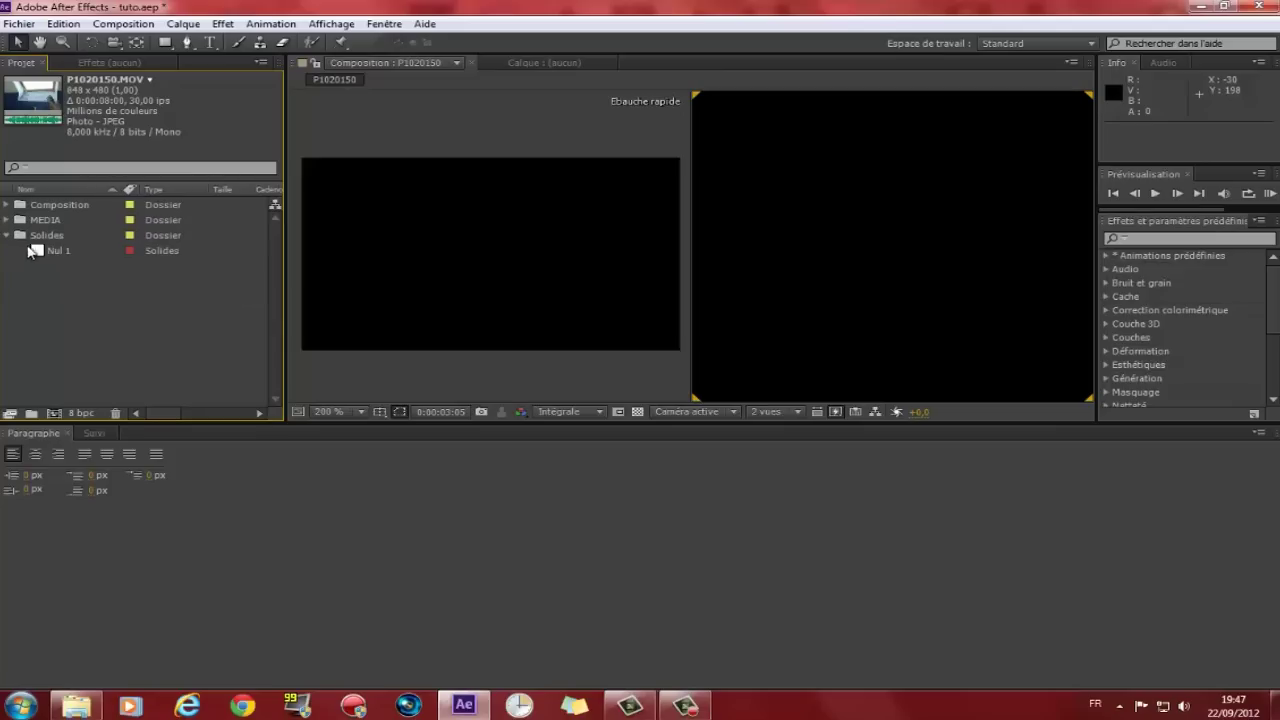
left_click(40, 236)
key("Delete")
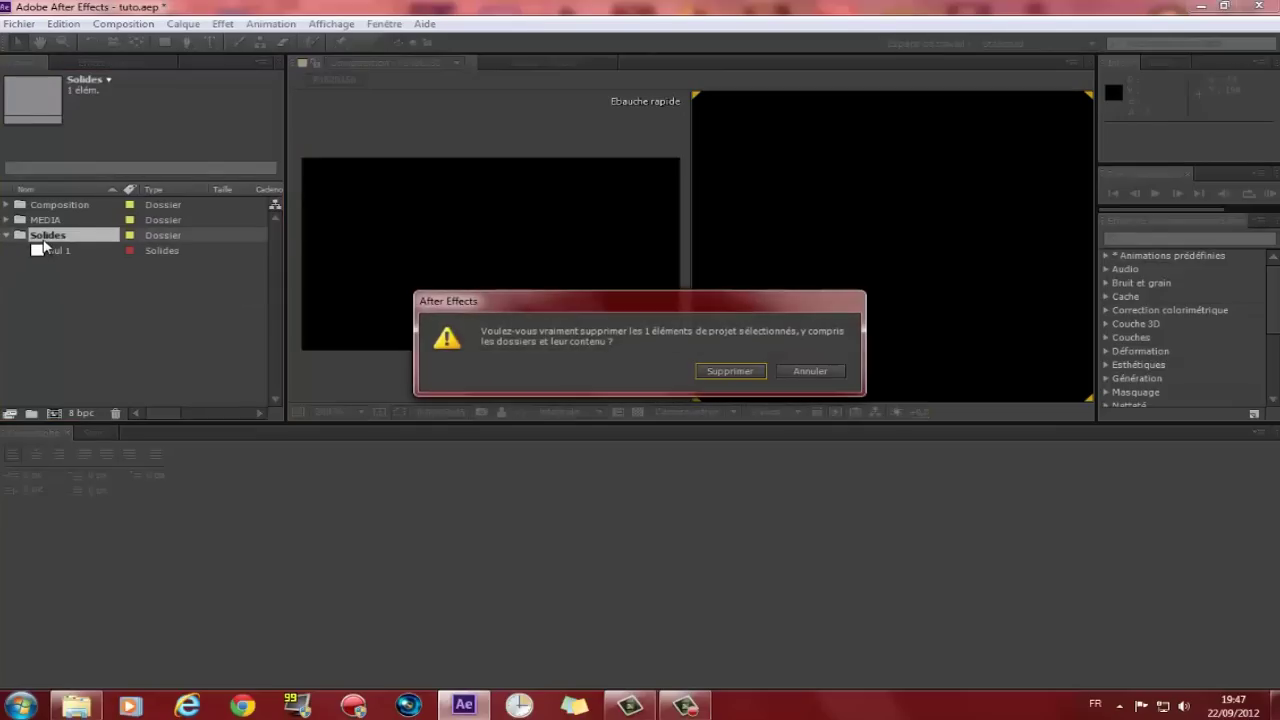
left_click(742, 366)
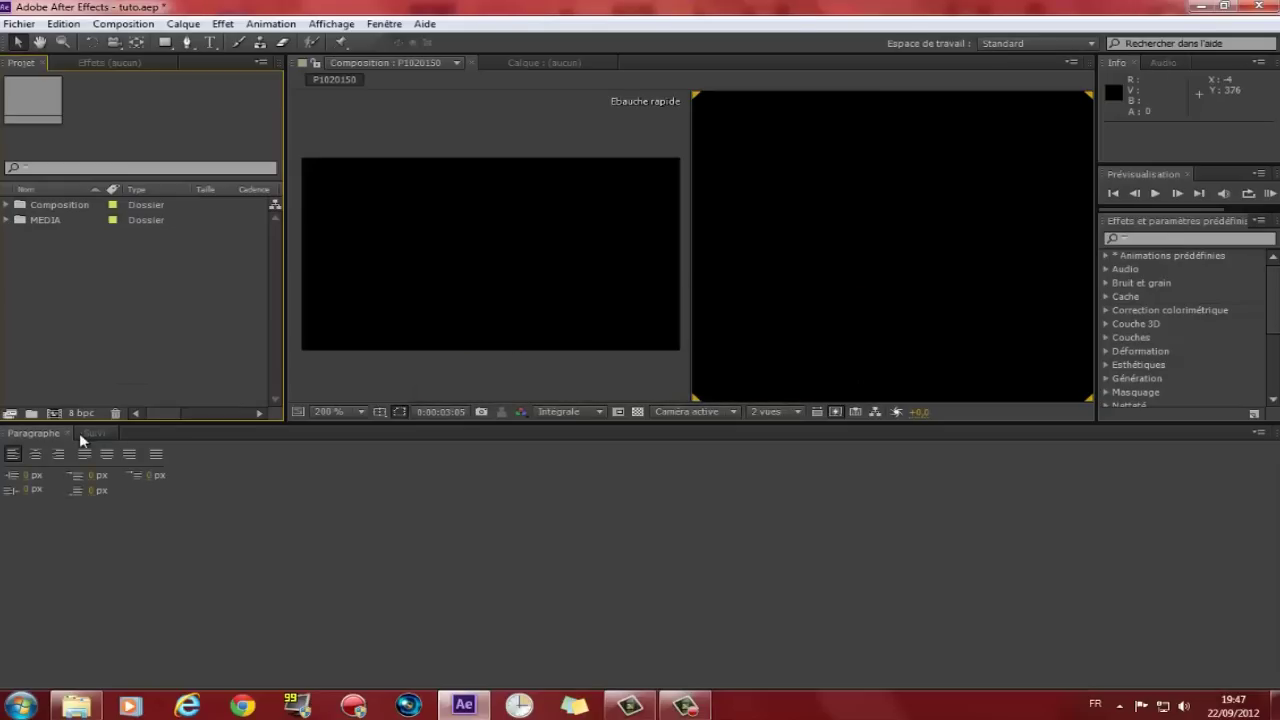
- Import Python.mp3 from the desktop into the Project panel, closing Explorer first
left_click(1224, 6)
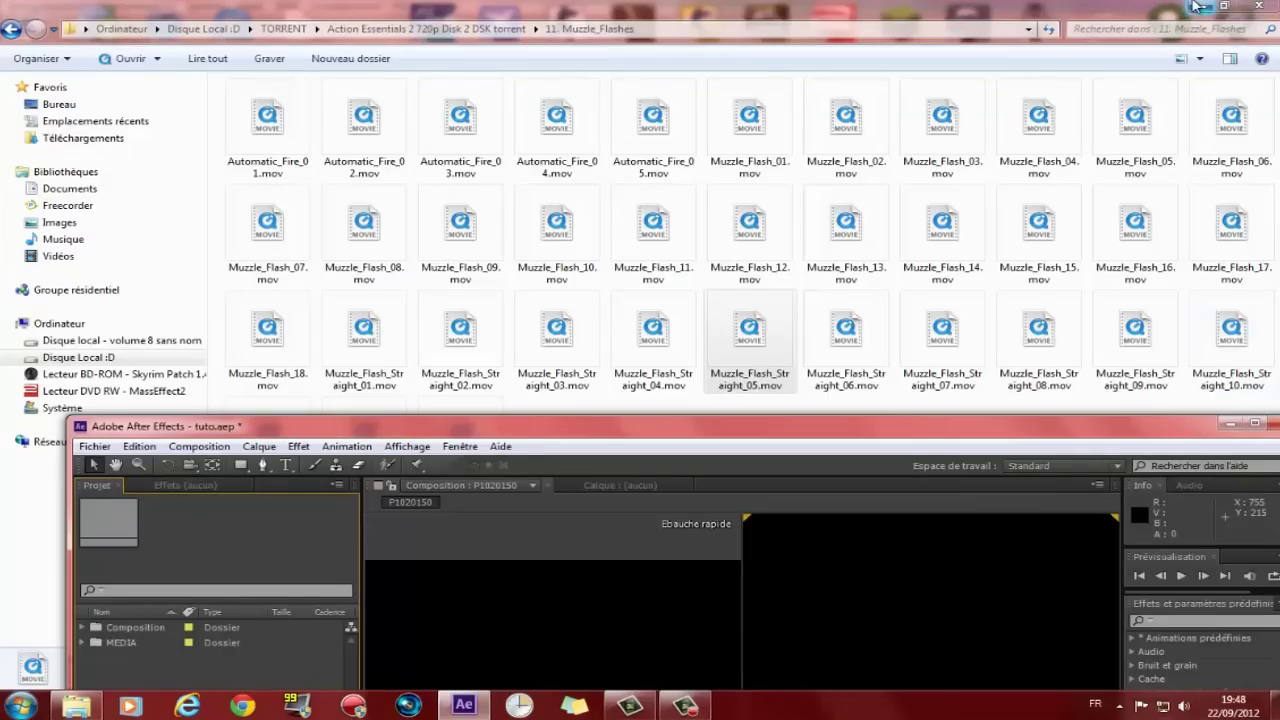
left_click(1262, 7)
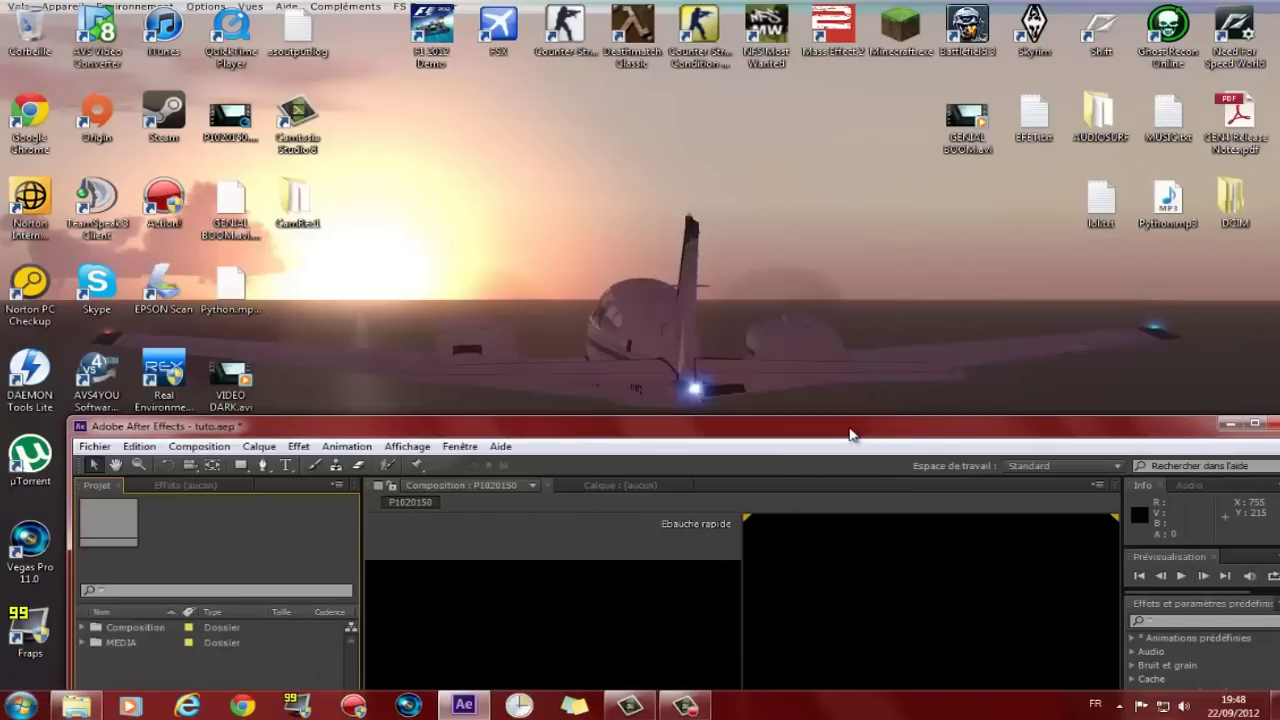
left_click_drag(869, 437, 844, 294)
left_click_drag(1168, 200, 223, 571)
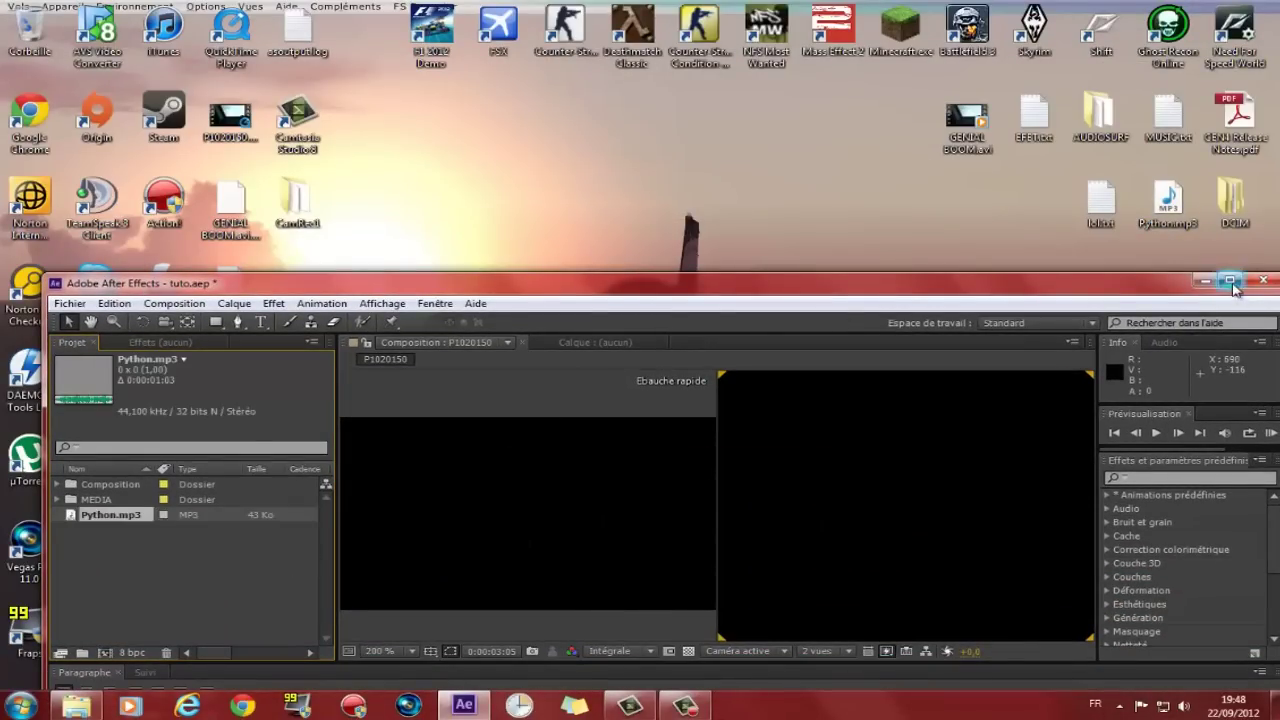
left_click(1230, 280)
- Create a project folder named SONS and move Python.mp3 into it
left_click(31, 597)
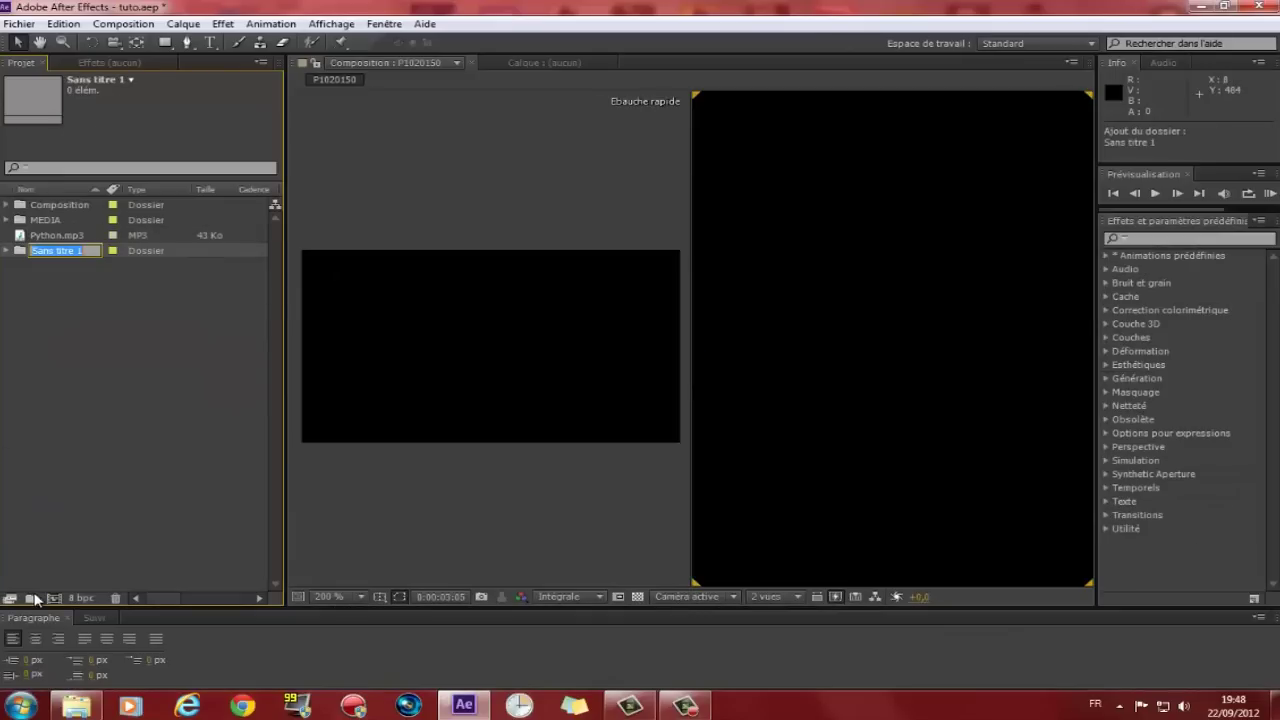
type("SONS")
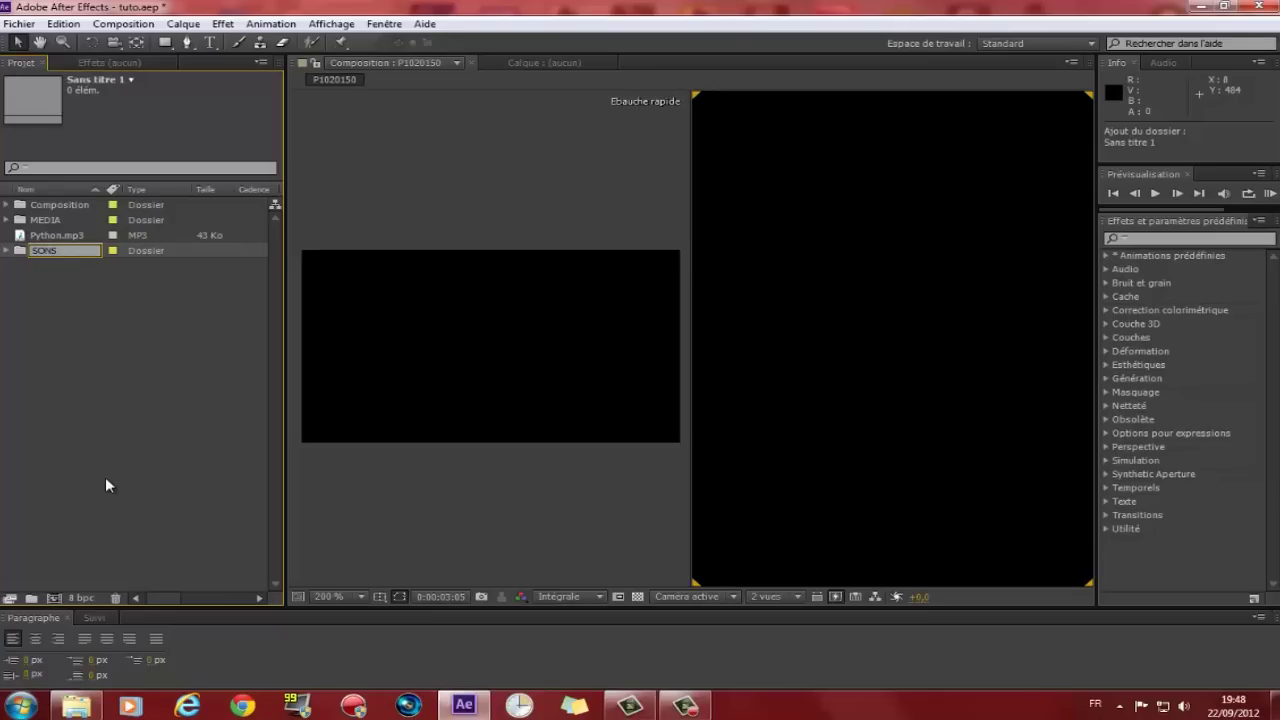
key("Return")
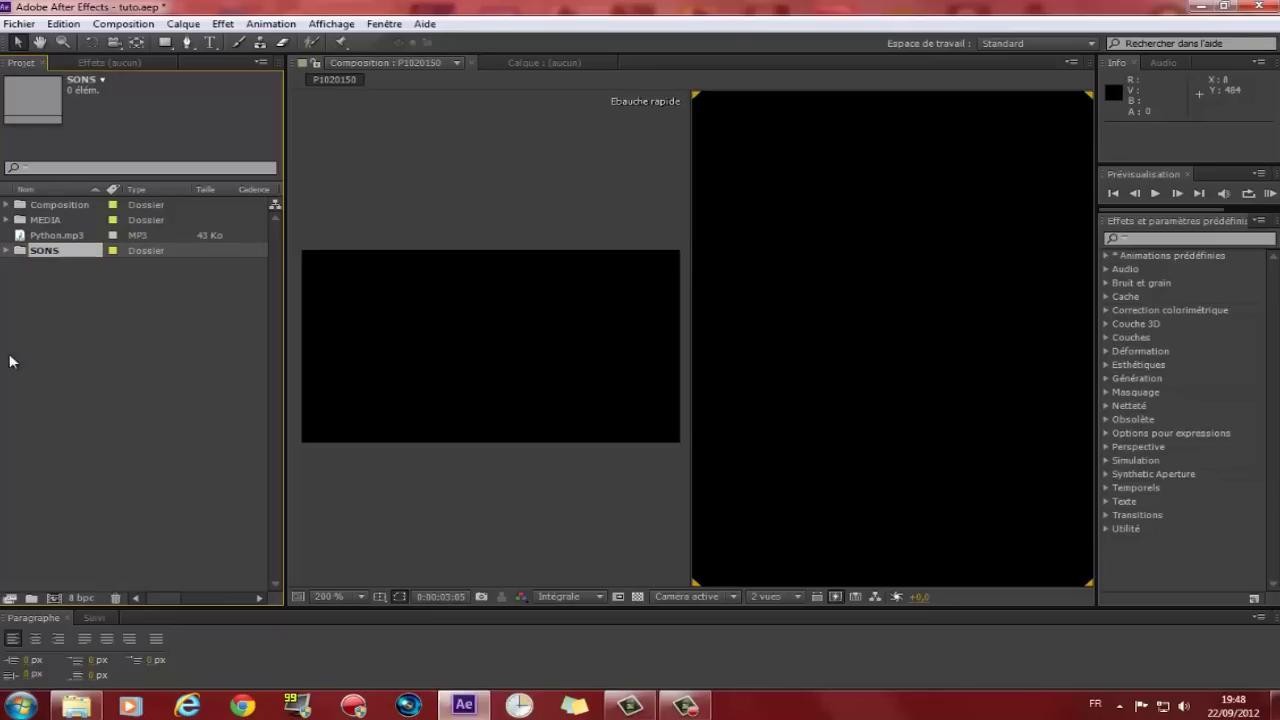
left_click_drag(52, 237, 44, 250)
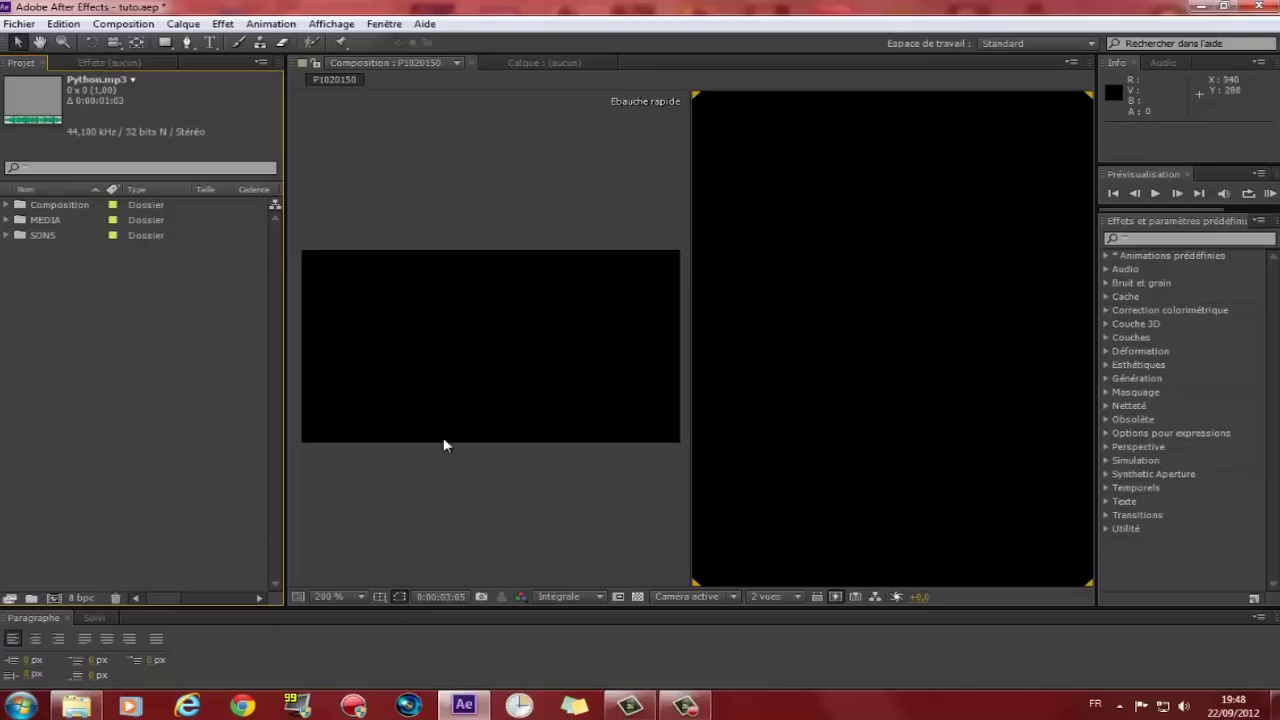
left_click_drag(342, 600, 306, 398)
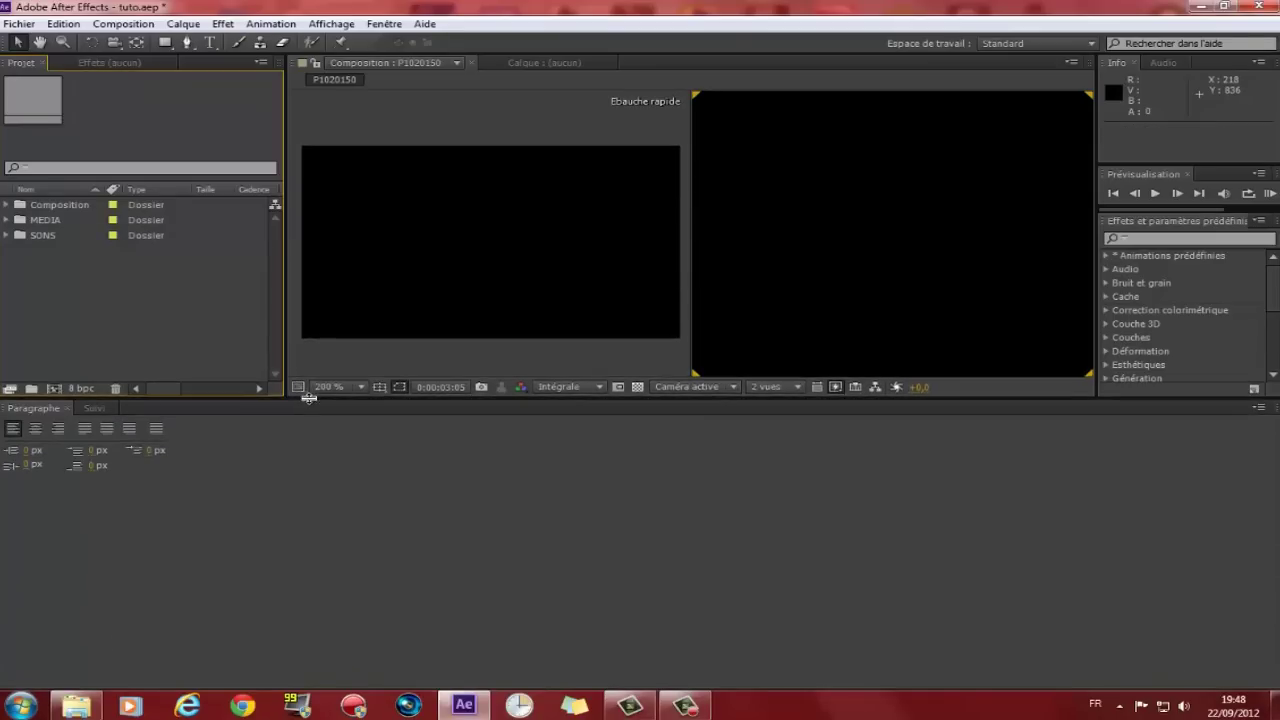
- Create the P1020150 2 composition from the P1020150.MOV footage in MEDIA
left_click(7, 220)
left_click(56, 283)
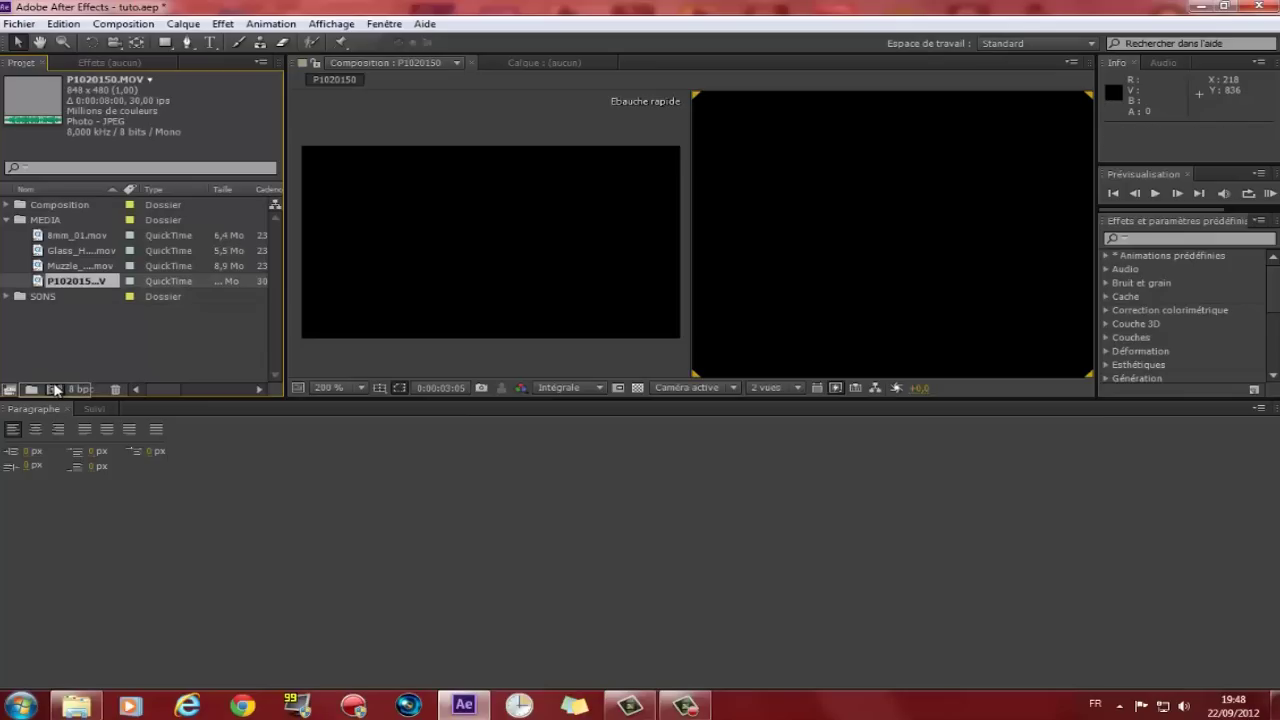
left_click(56, 389)
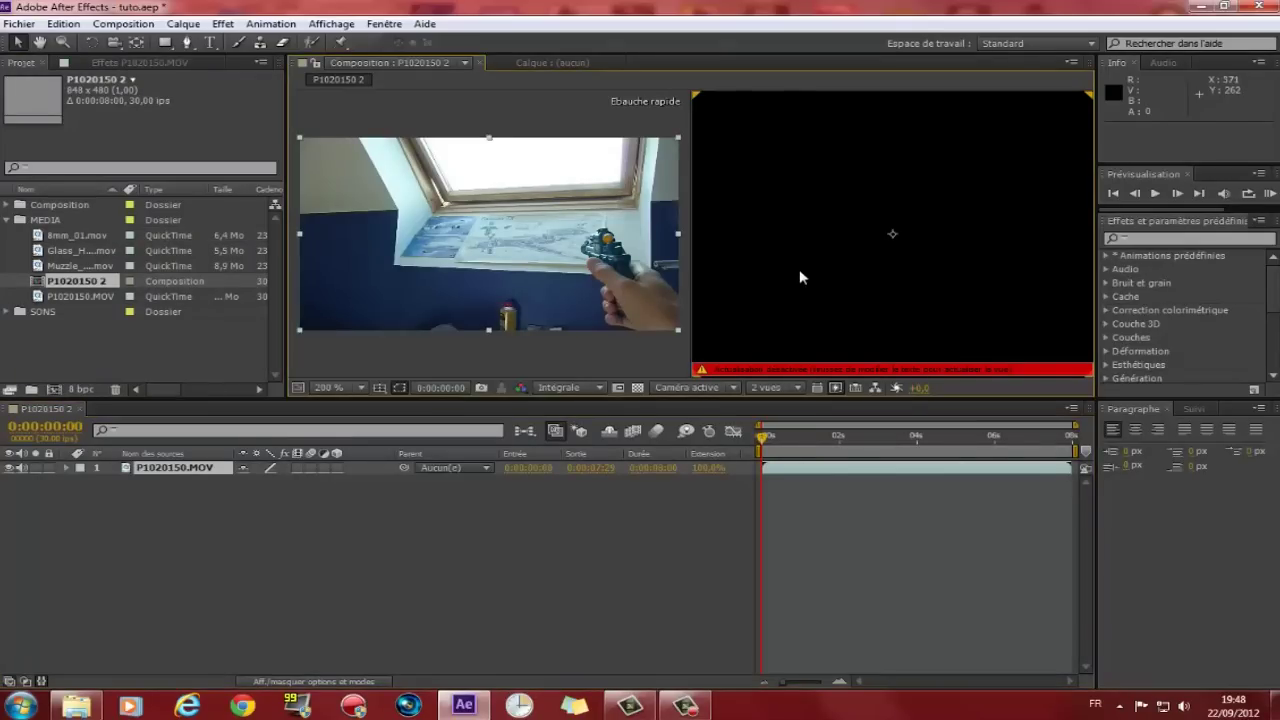
key("Caps_Lock")
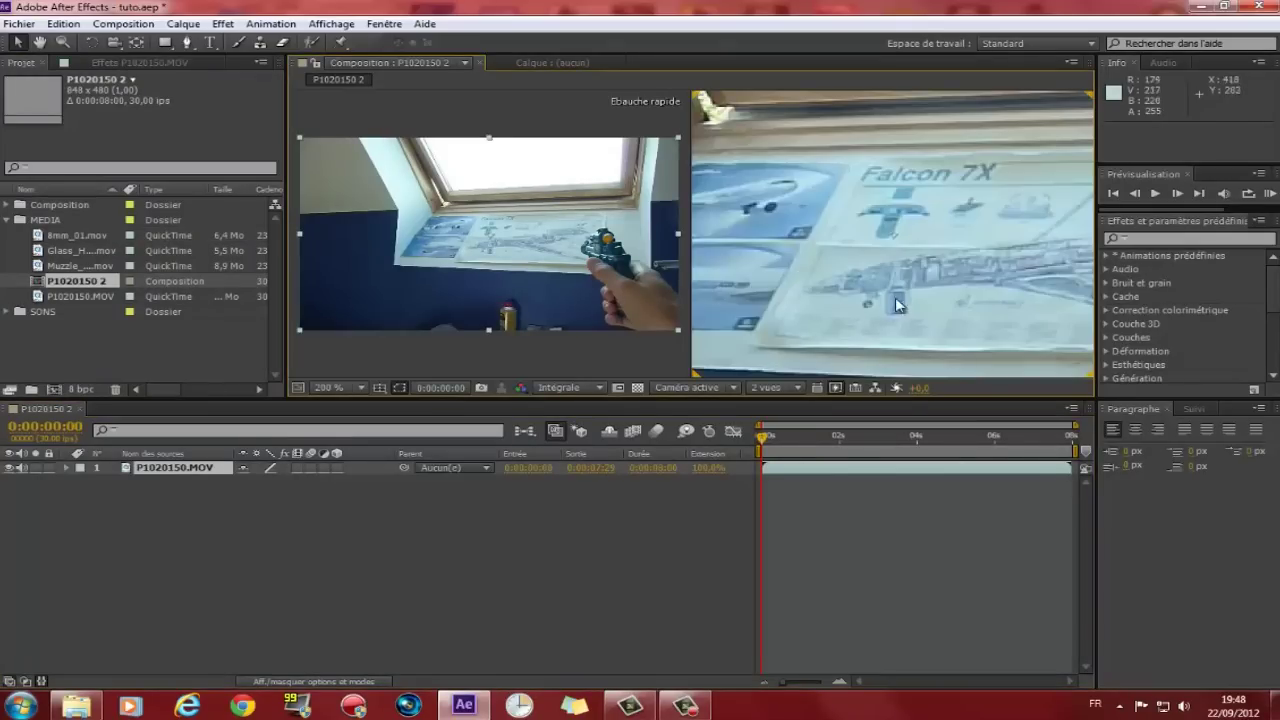
- Frame the gun and hand, then scrub through to about six and a half seconds
left_click_drag(837, 245, 827, 191)
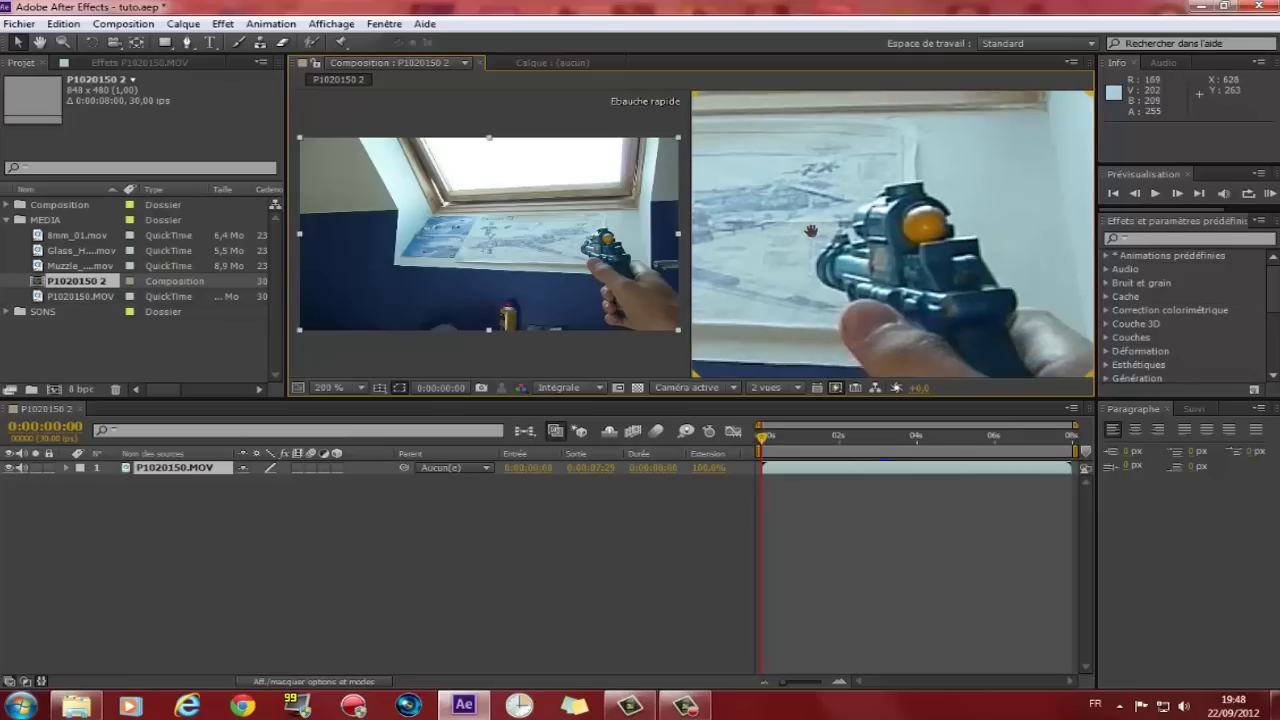
scroll(827, 191, "down", 2)
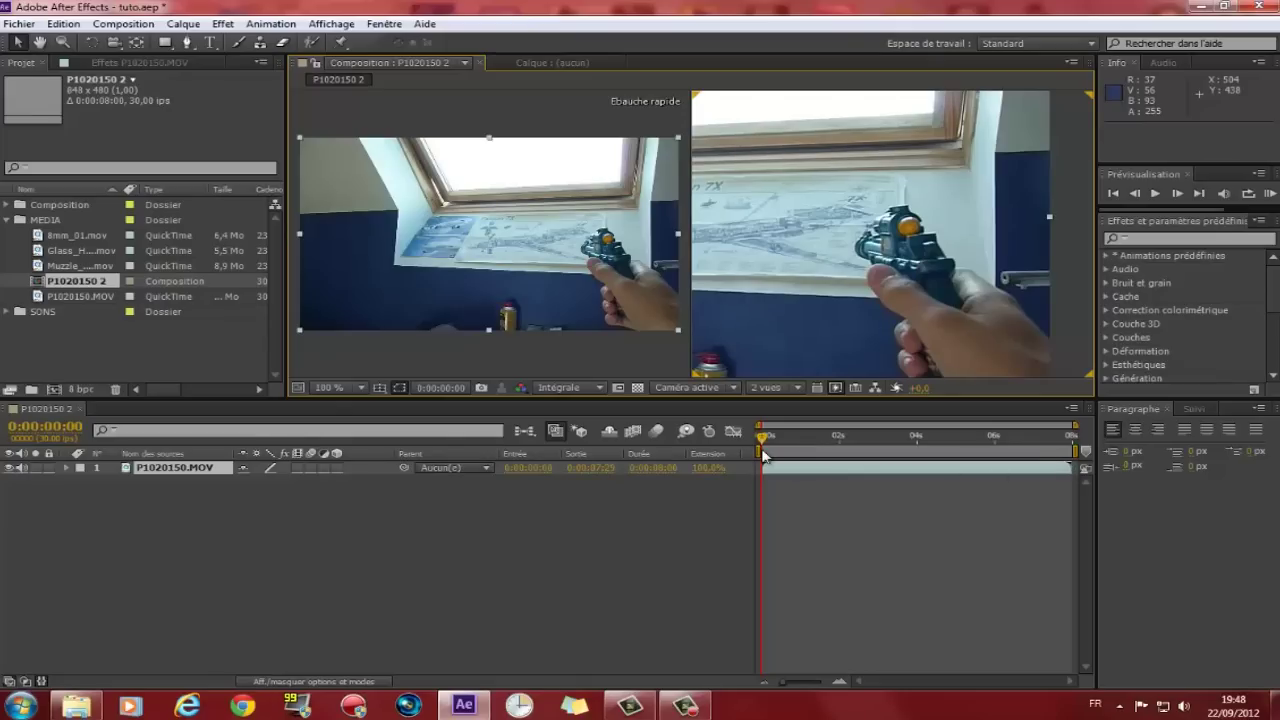
left_click_drag(766, 437, 986, 468)
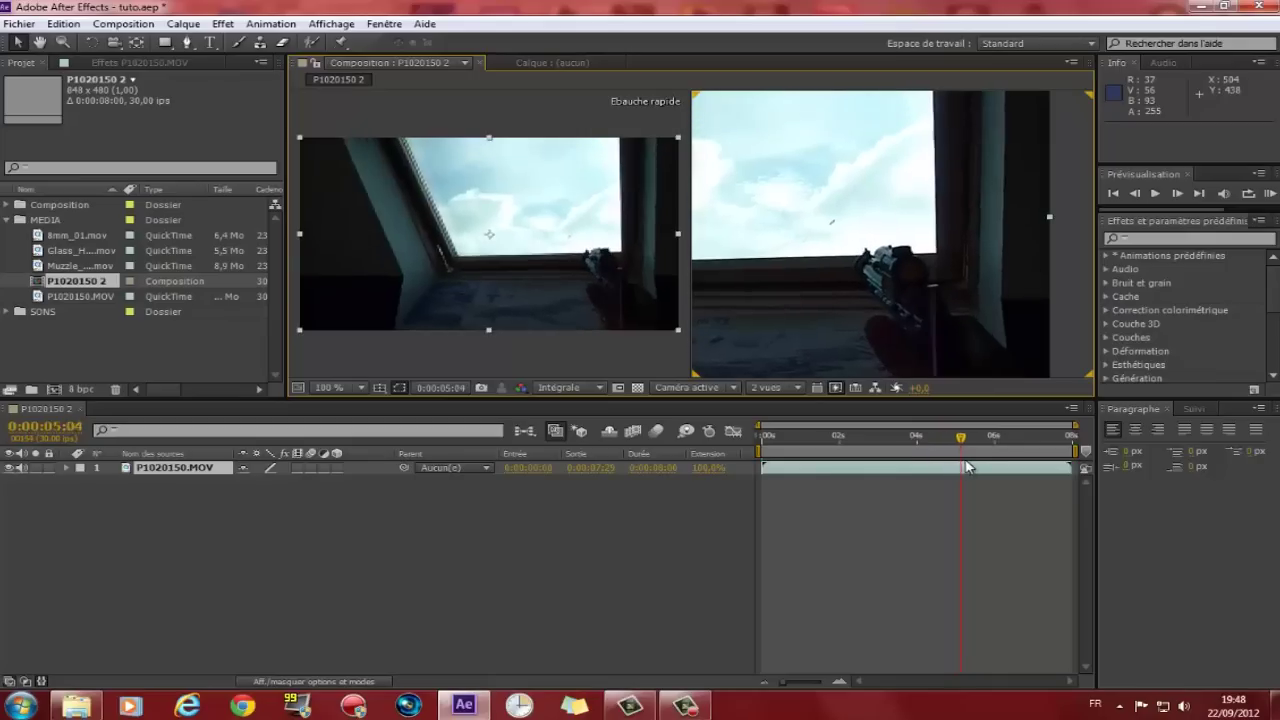
left_click_drag(986, 468, 1019, 468)
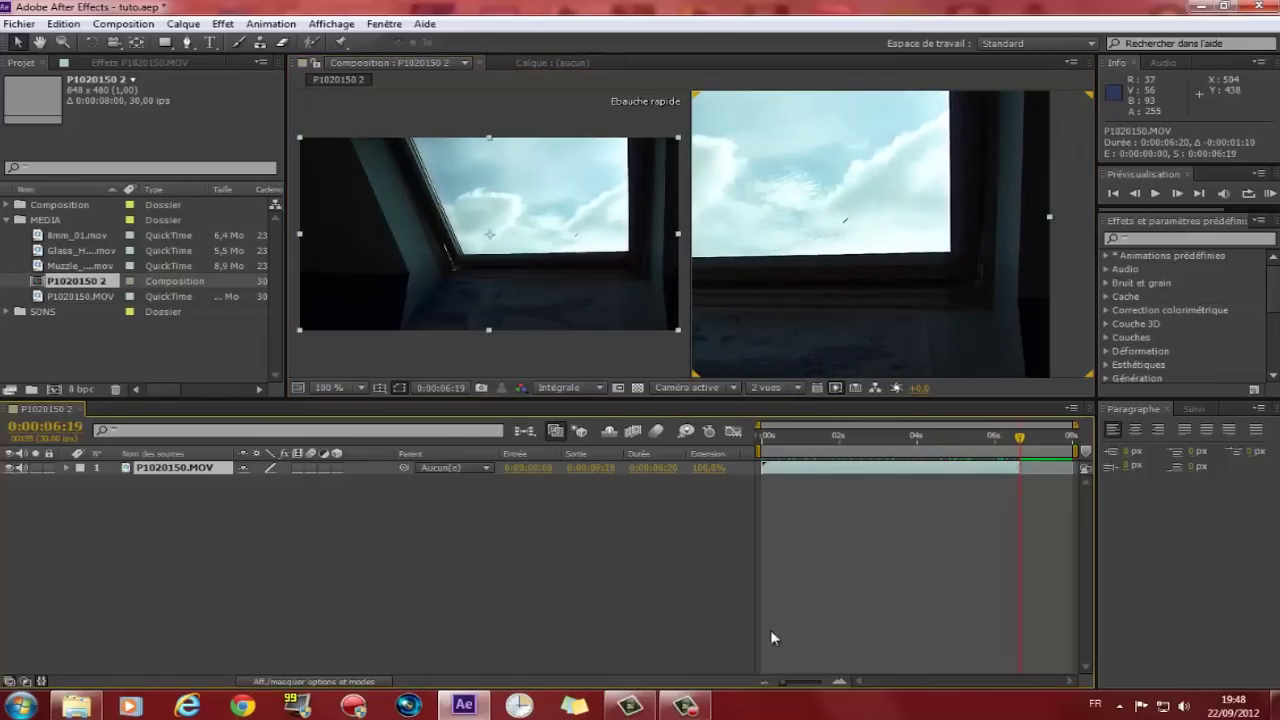
- Set the composition duration to 0:00:13:00 in Composition Settings
left_click(120, 24)
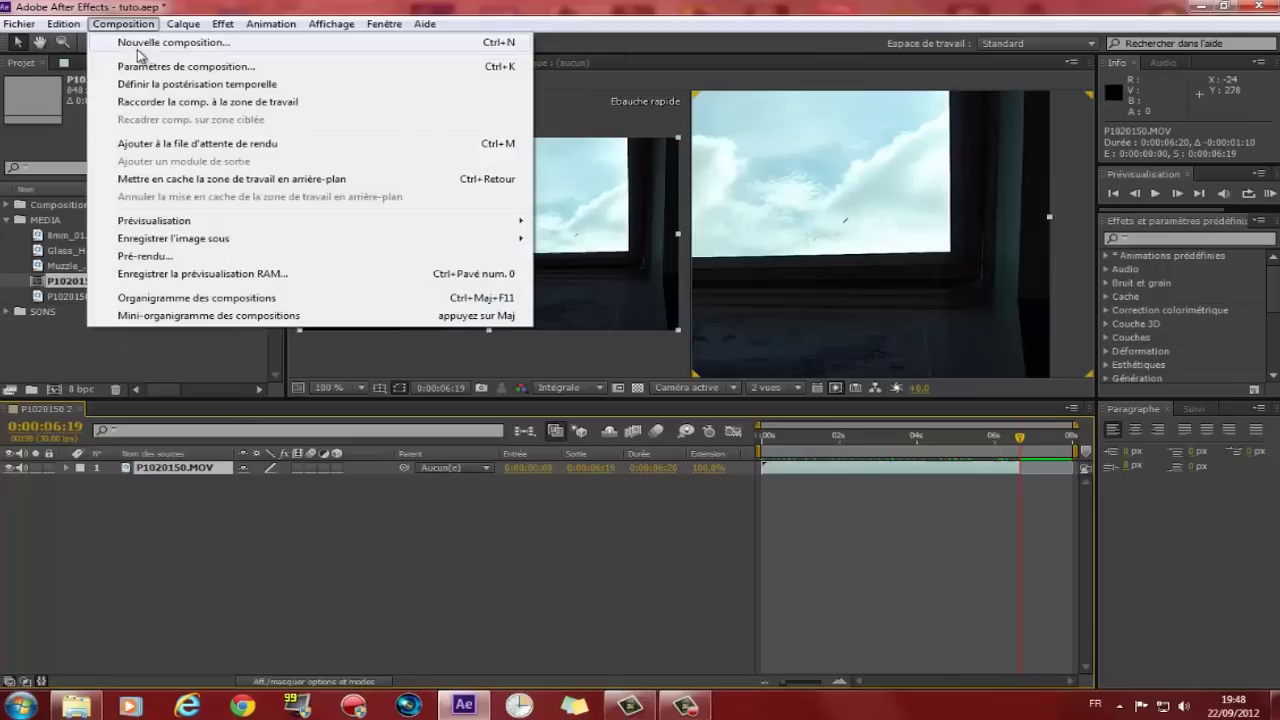
left_click(165, 66)
double_click(556, 425)
type("13:00")
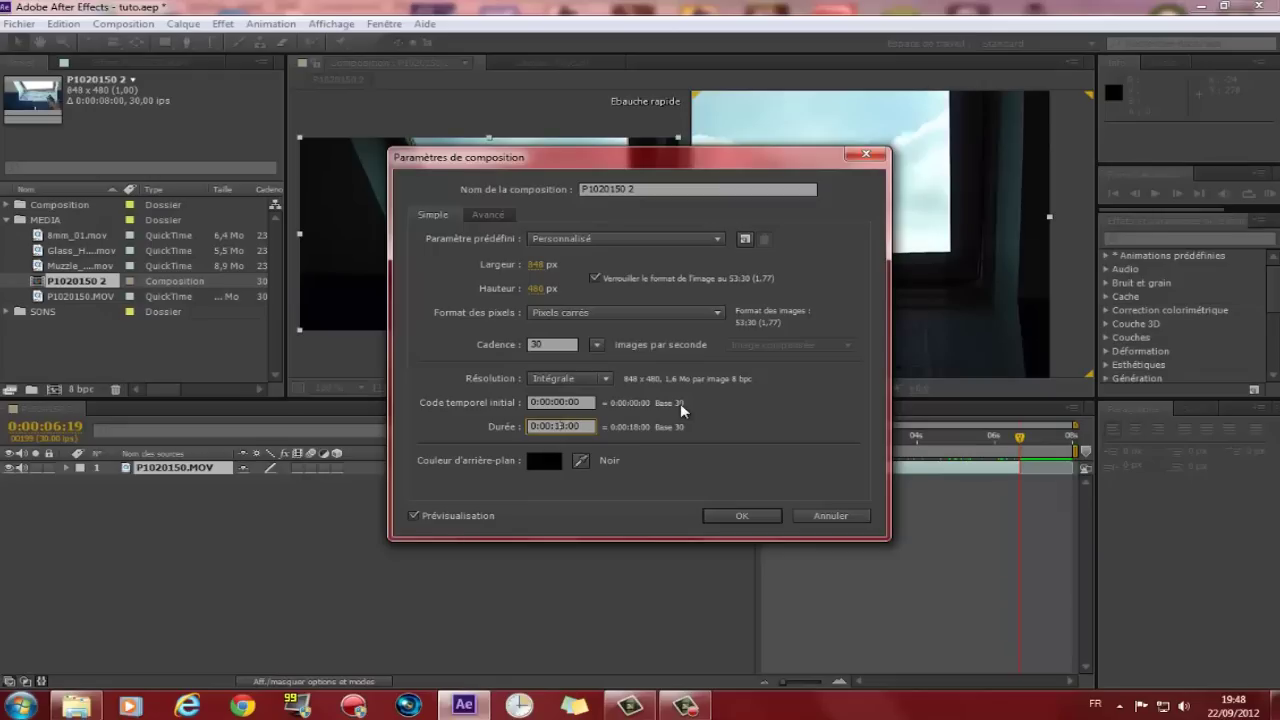
key("Return")
- Scrub the footage back to around two to three seconds and show the Tracker panel
left_click_drag(810, 682, 835, 682)
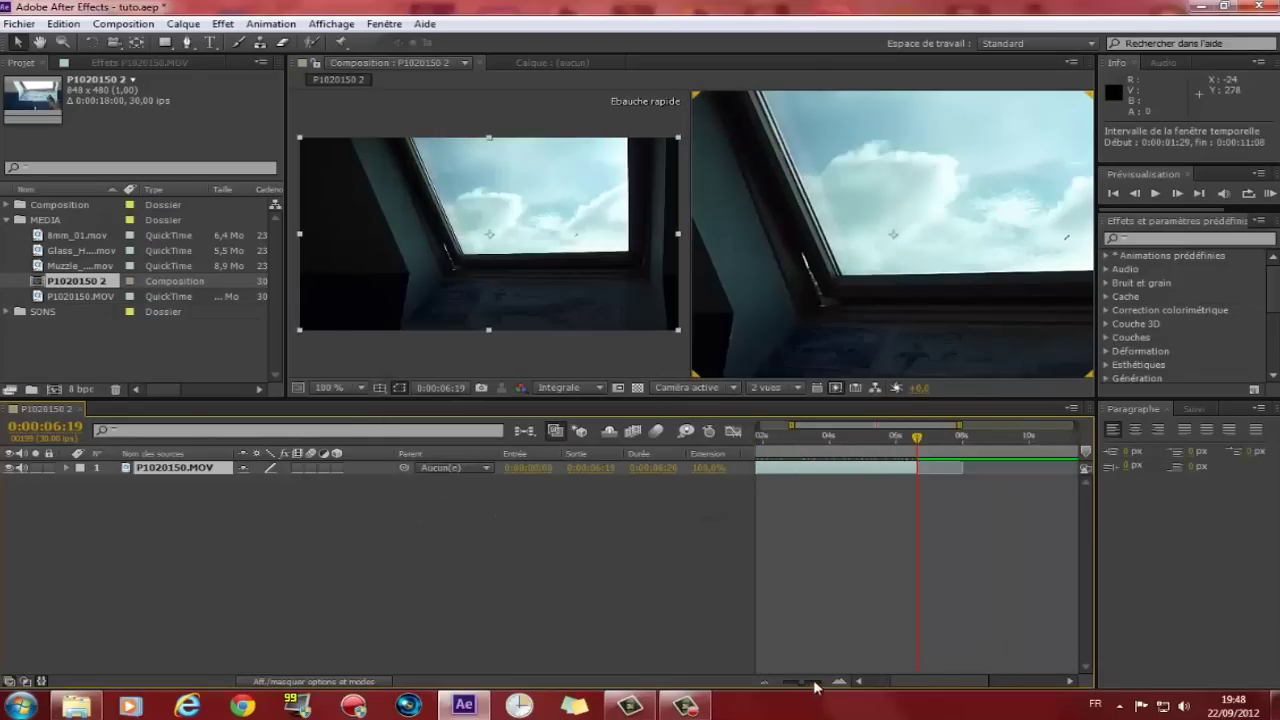
left_click(41, 682)
left_click_drag(786, 447, 786, 450)
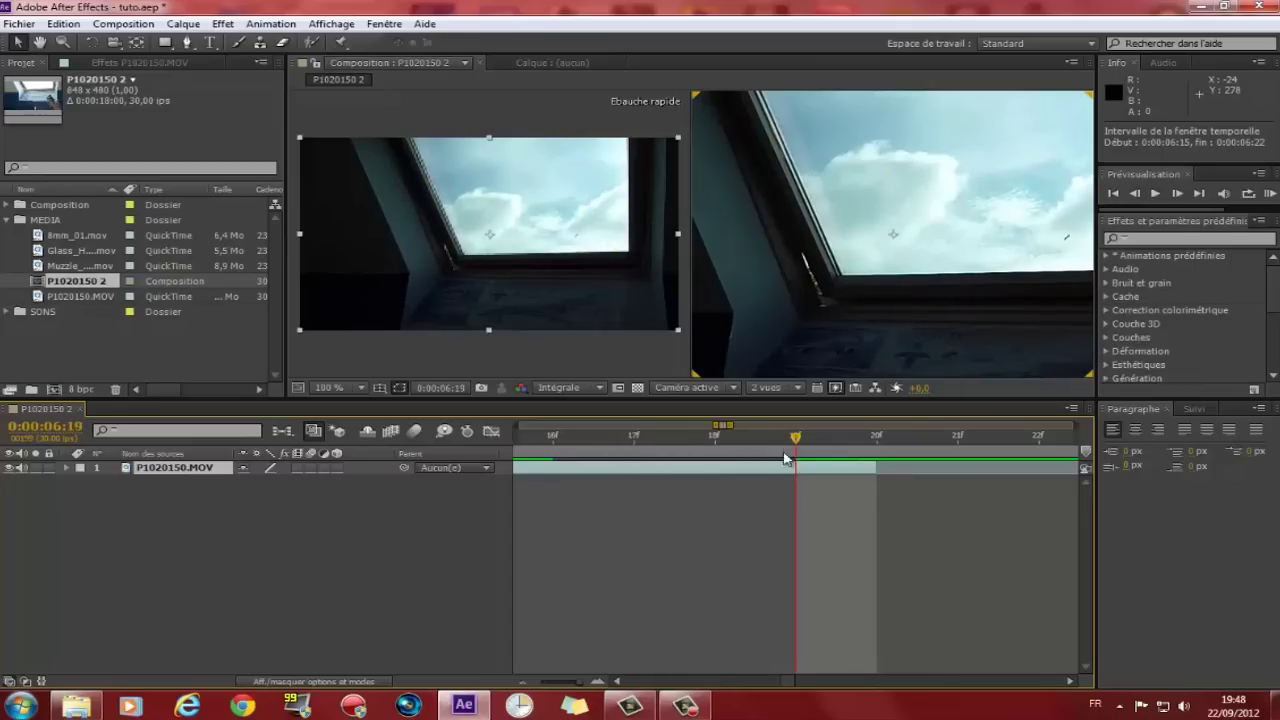
left_click_drag(581, 686, 553, 688)
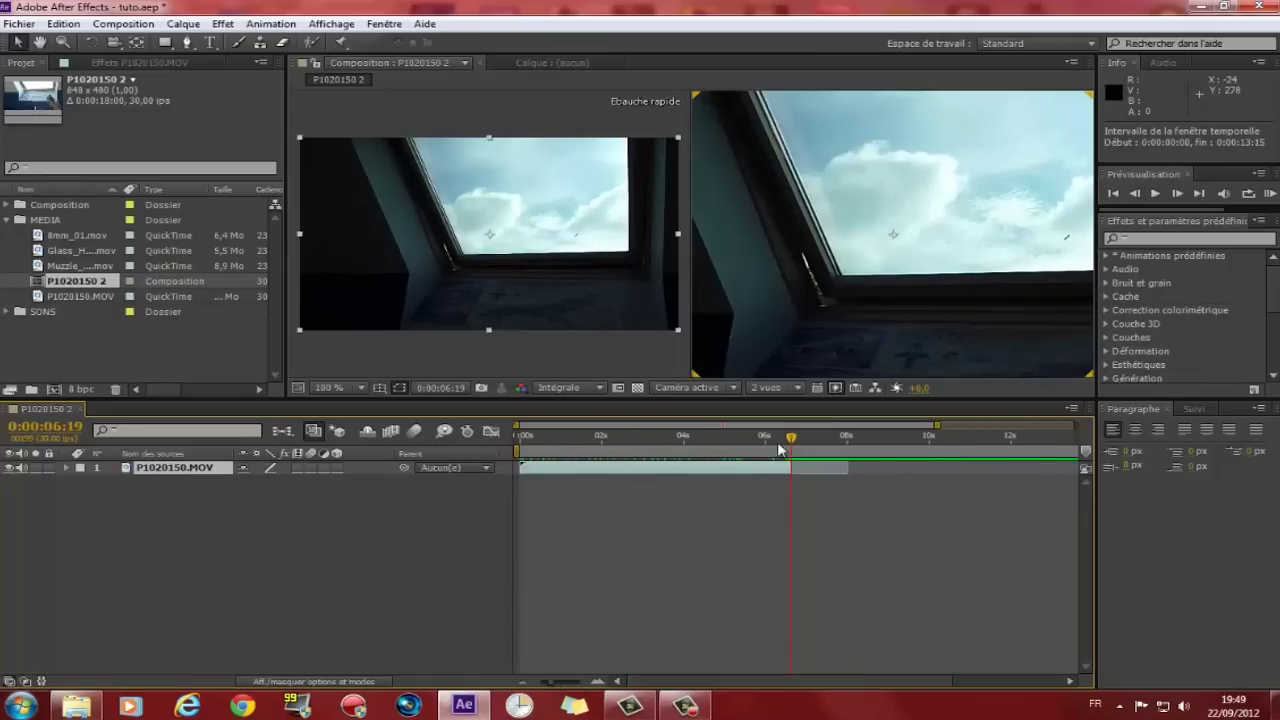
left_click_drag(792, 440, 638, 437)
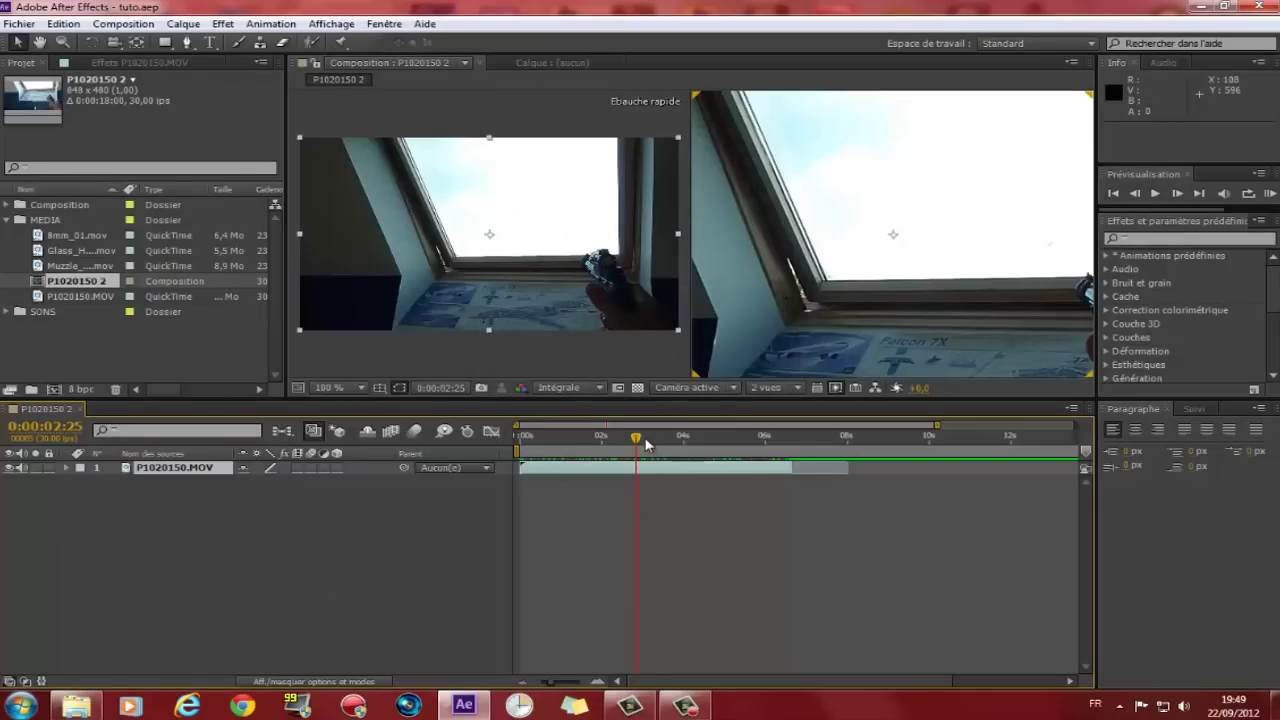
left_click_drag(637, 441, 598, 437)
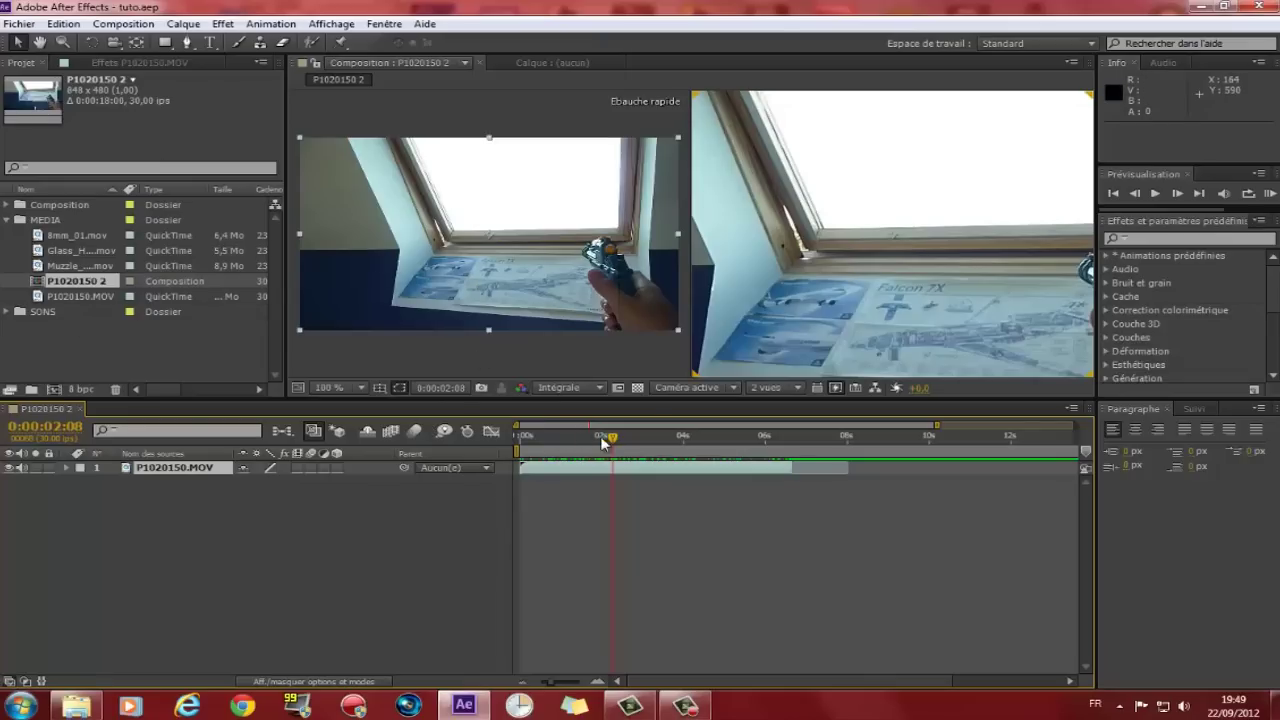
left_click_drag(610, 441, 605, 437)
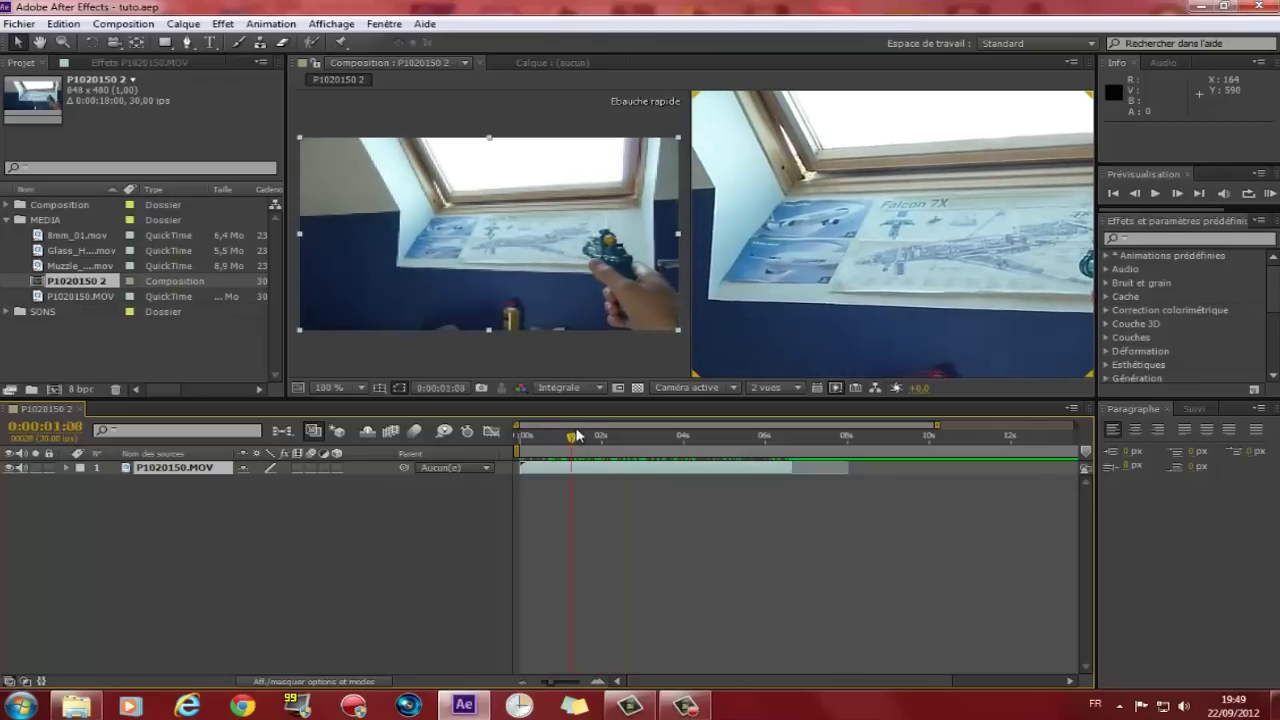
left_click_drag(605, 437, 626, 446)
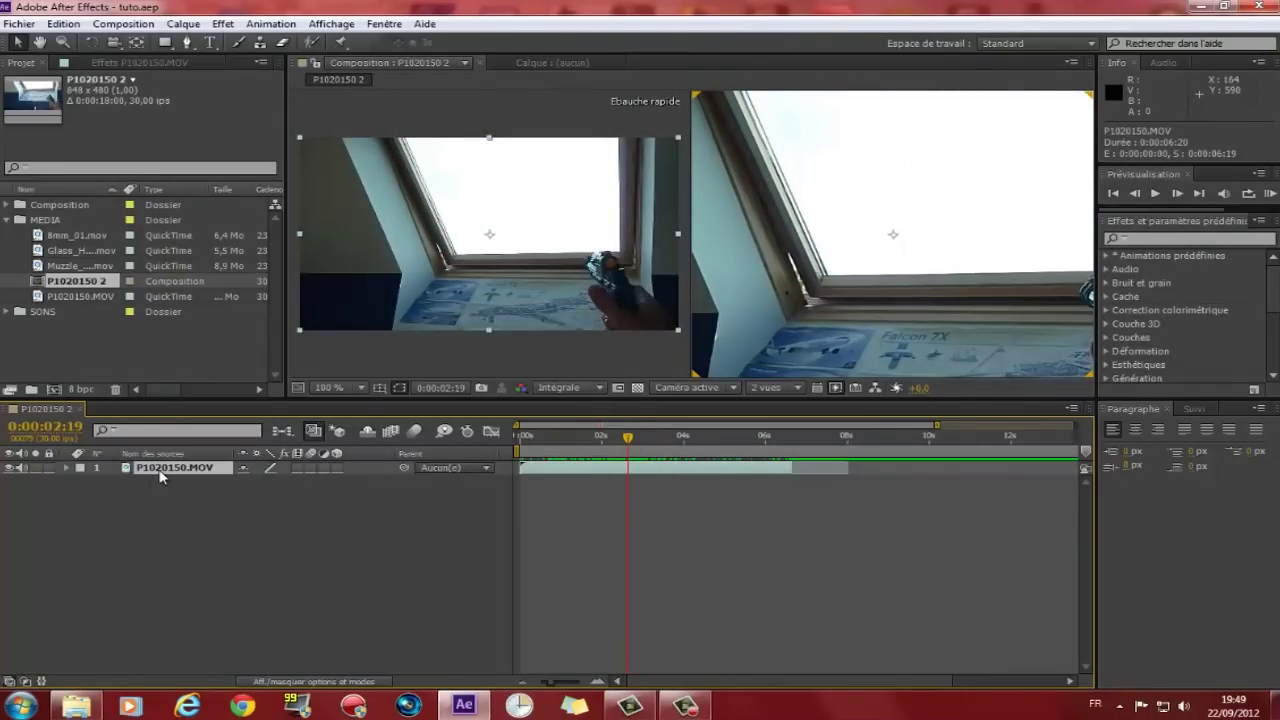
left_click(384, 24)
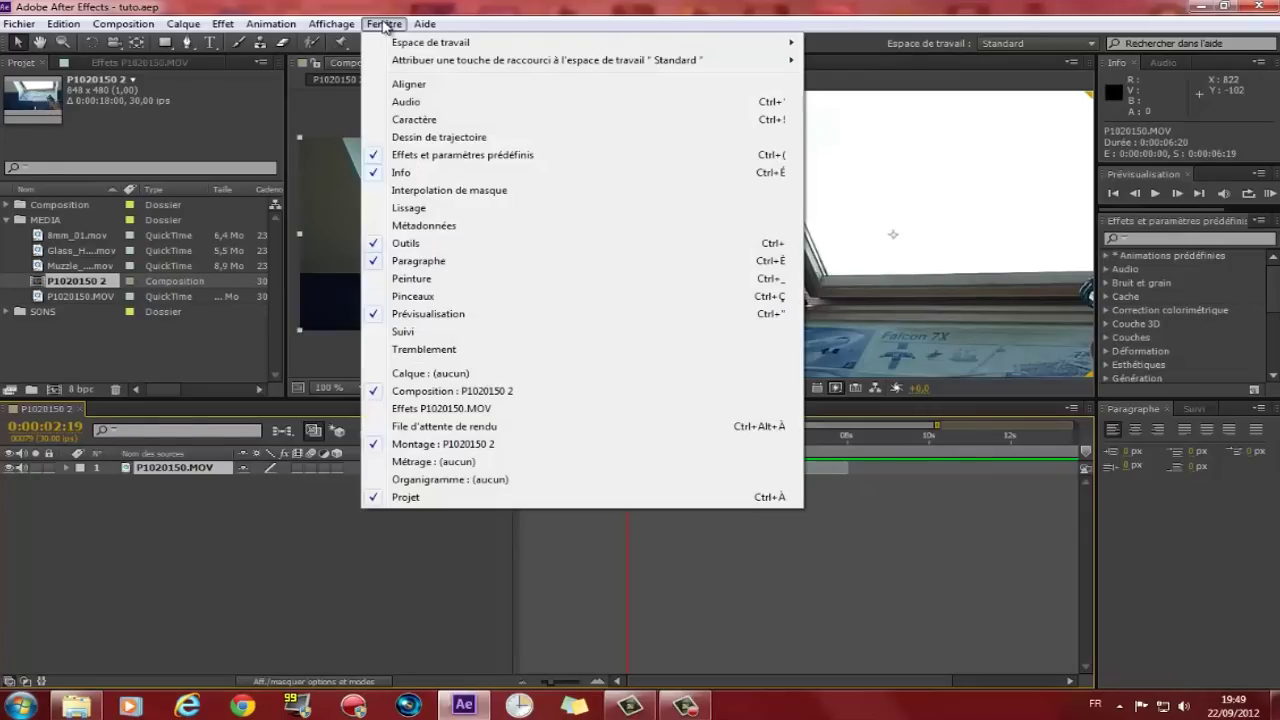
left_click(437, 334)
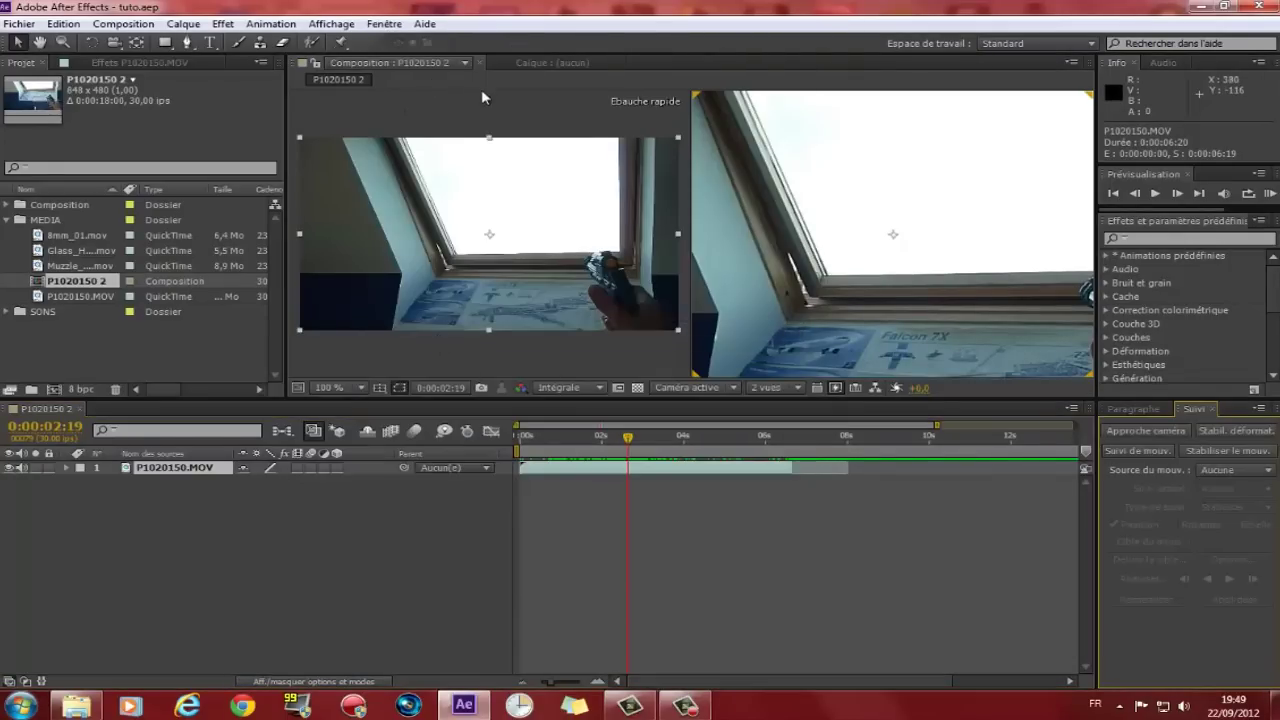
- Open P1020150.MOV in the Layer panel and start Track Motion with Track Point 1
double_click(155, 468)
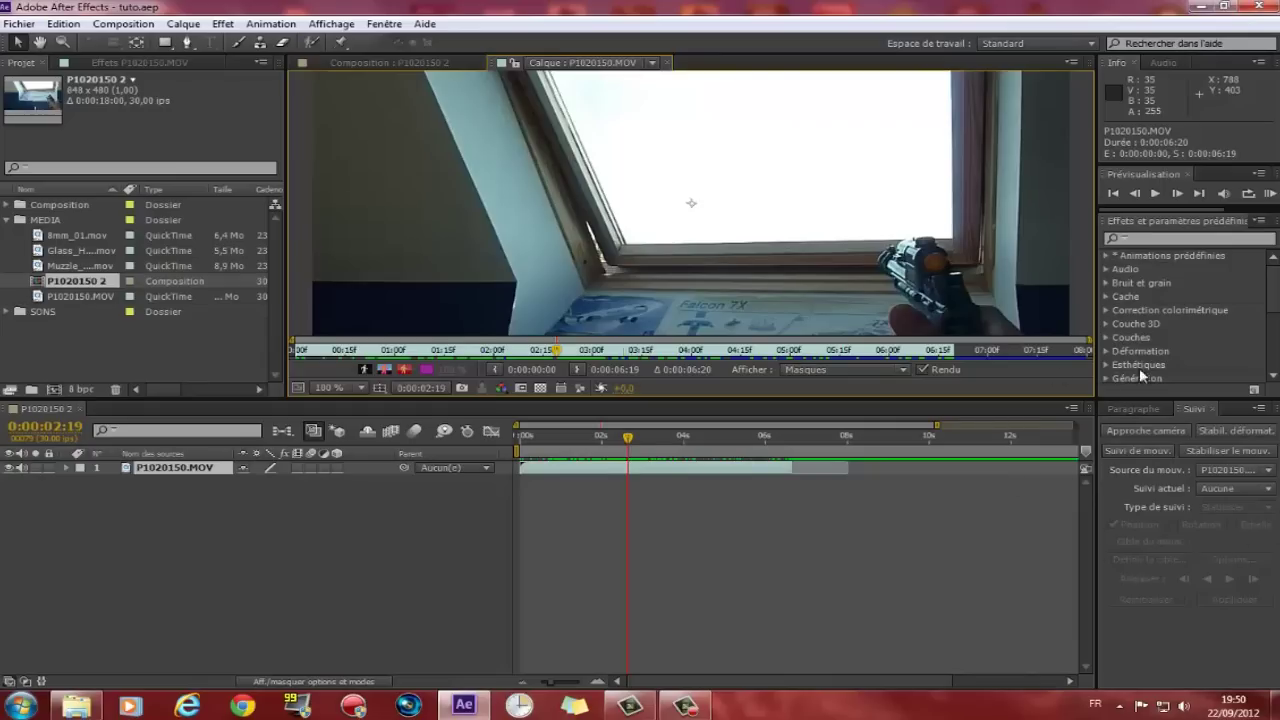
left_click(1128, 452)
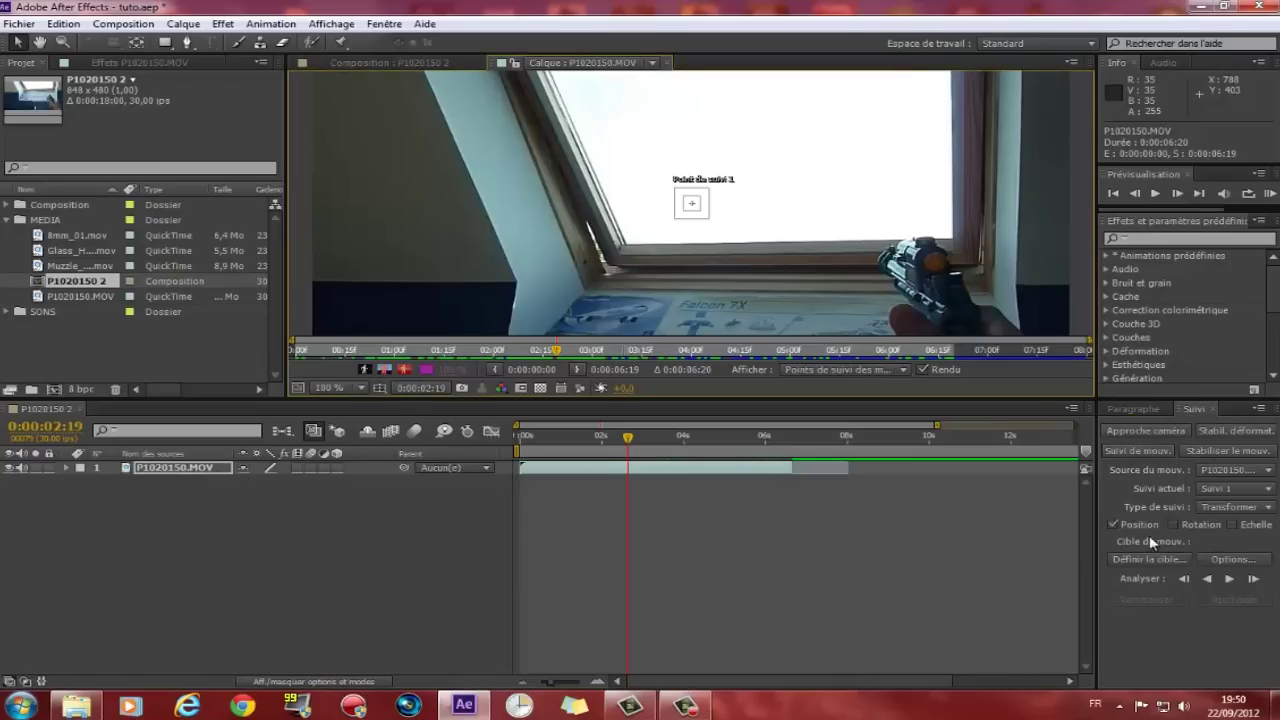
- Add a new Null Object layer, Nul 1, to the composition
left_click(183, 23)
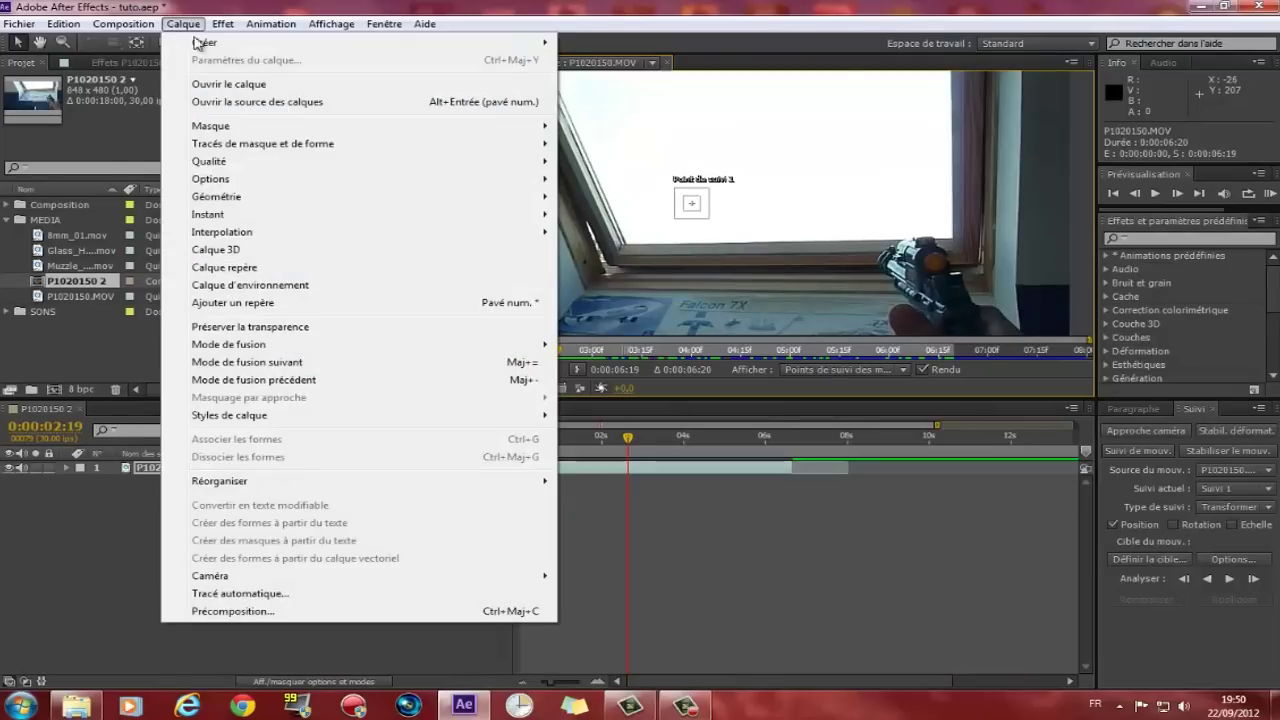
mouse_move(500, 42)
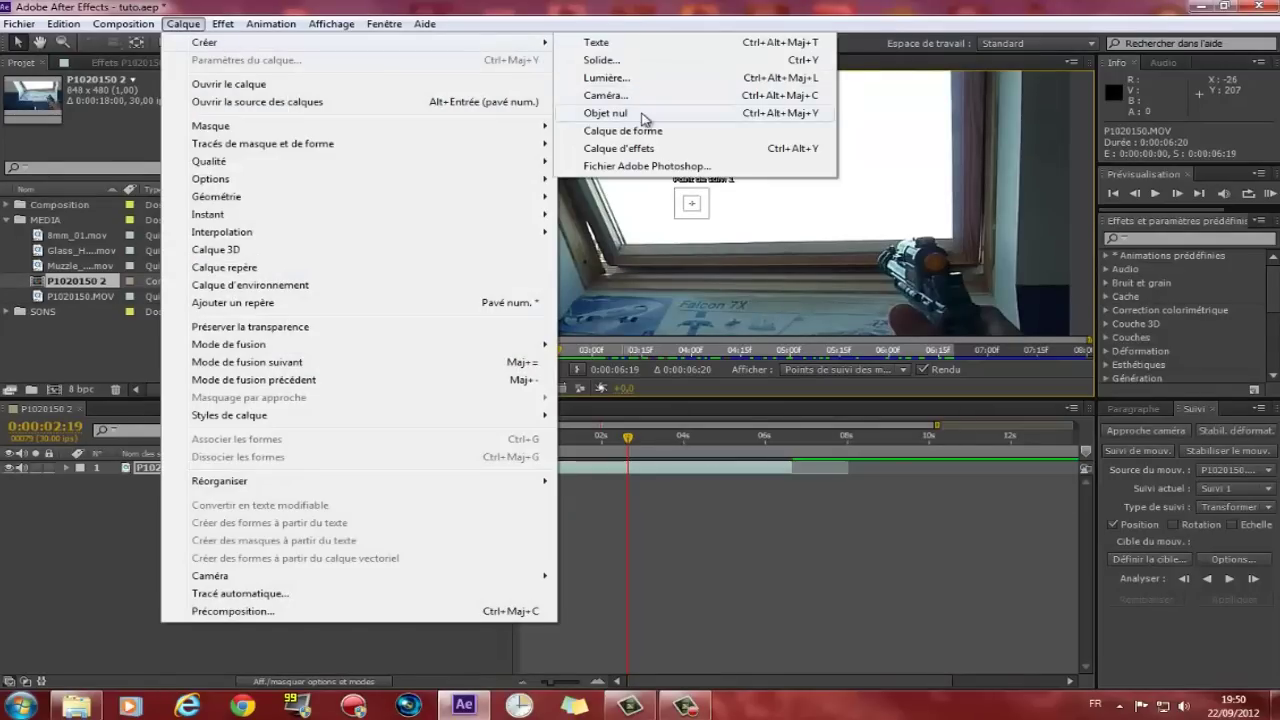
left_click(640, 123)
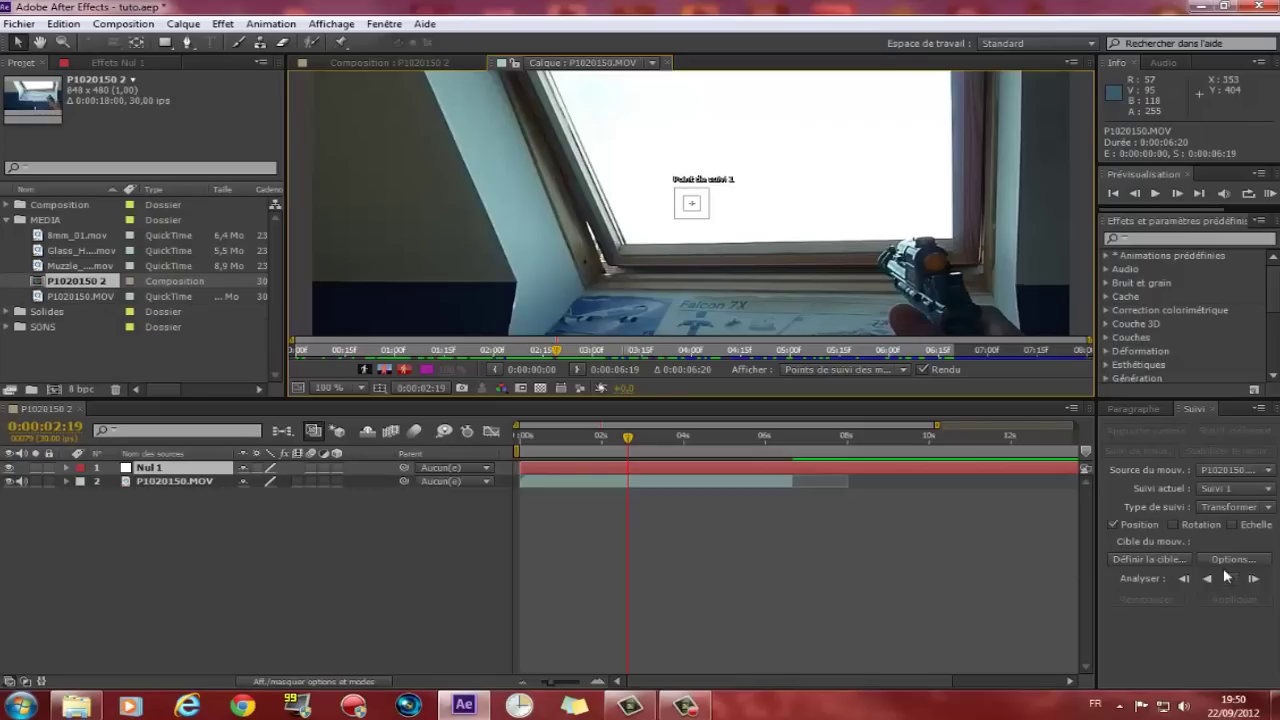
- Set Nul 1 as the motion target and drag Track Point 1 to the window-frame corner
left_click(1149, 559)
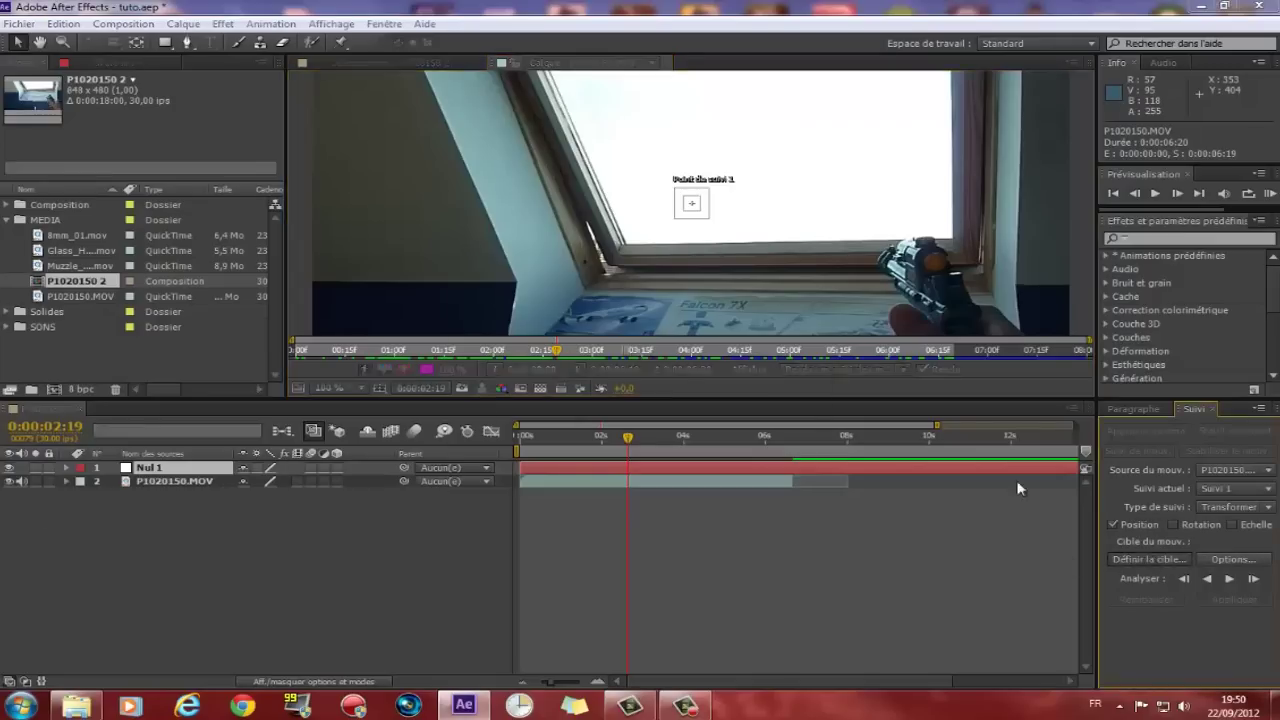
left_click(688, 398)
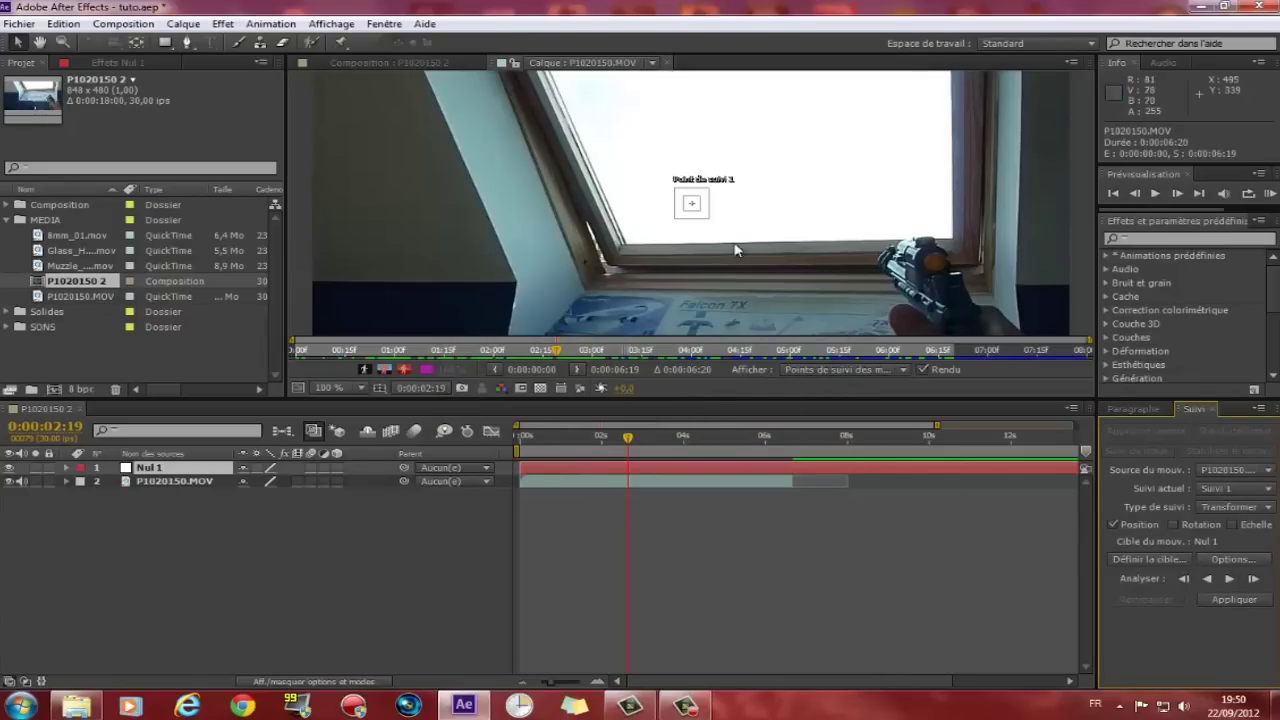
key("period")
key("period")
mouse_move(707, 224)
left_mouse_down()
mouse_move(550, 12)
mouse_move(457, 303)
mouse_move(415, 268)
left_mouse_up()
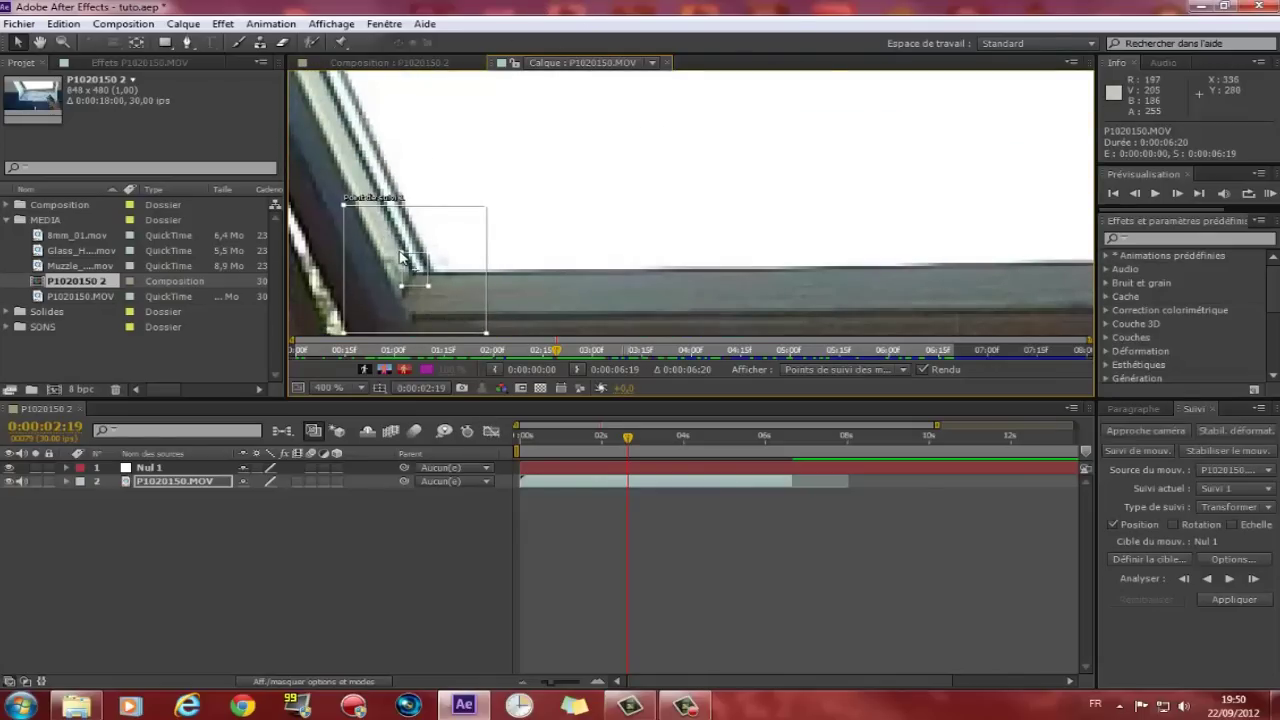
scroll(420, 265, "up", 2)
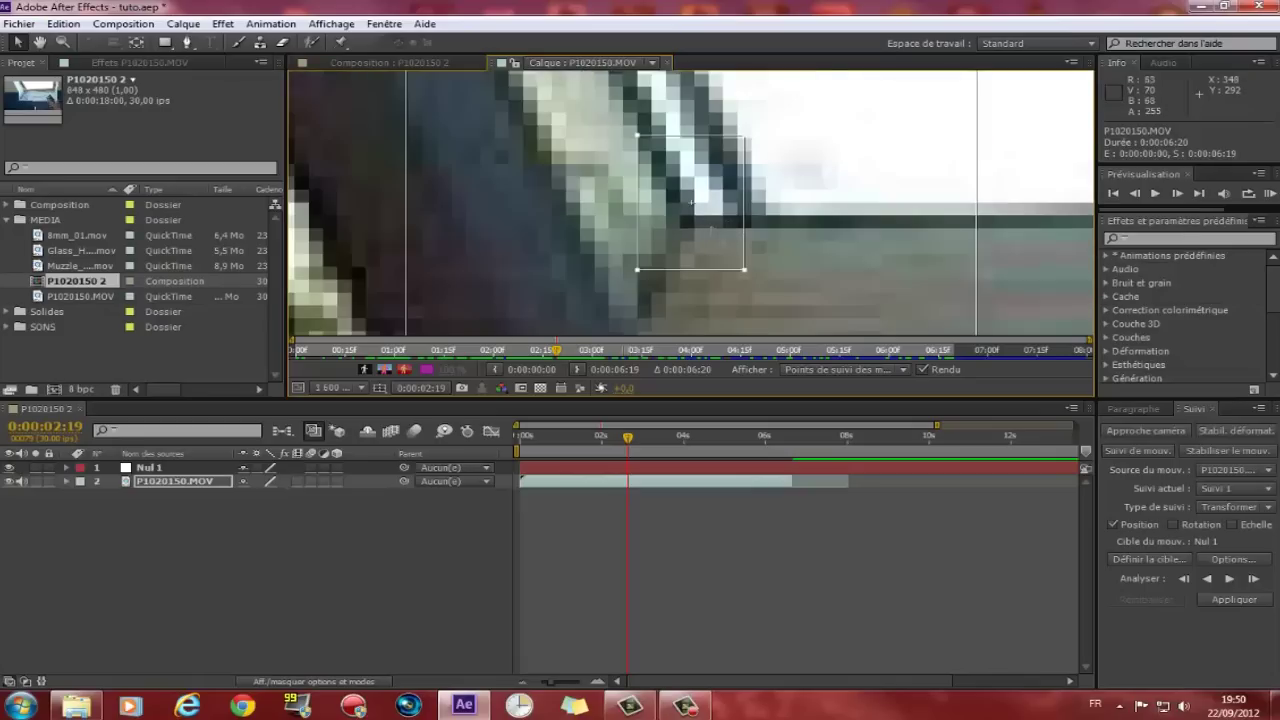
left_click_drag(700, 224, 760, 210)
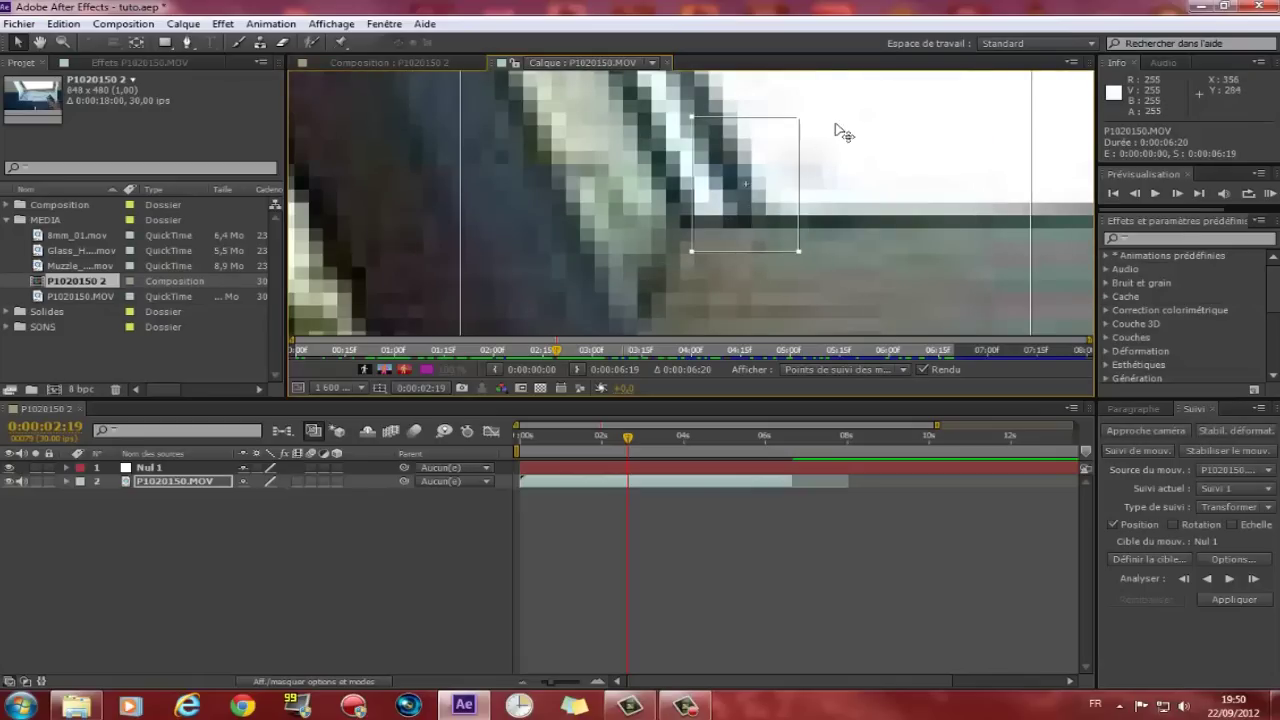
left_click_drag(750, 205, 691, 242)
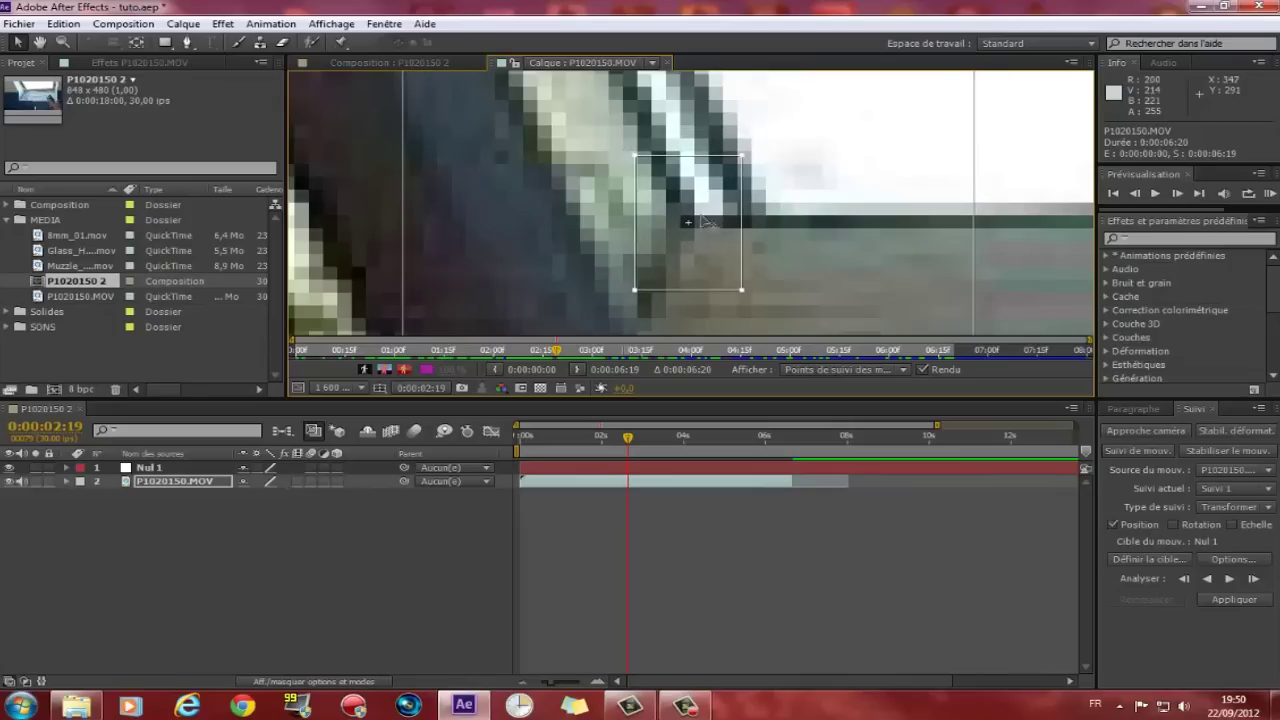
- Refine the track point's placement on the frame corner and enlarge its search region
scroll(709, 209, "down", 3)
scroll(546, 79, "up", 2)
scroll(576, 132, "down", 3)
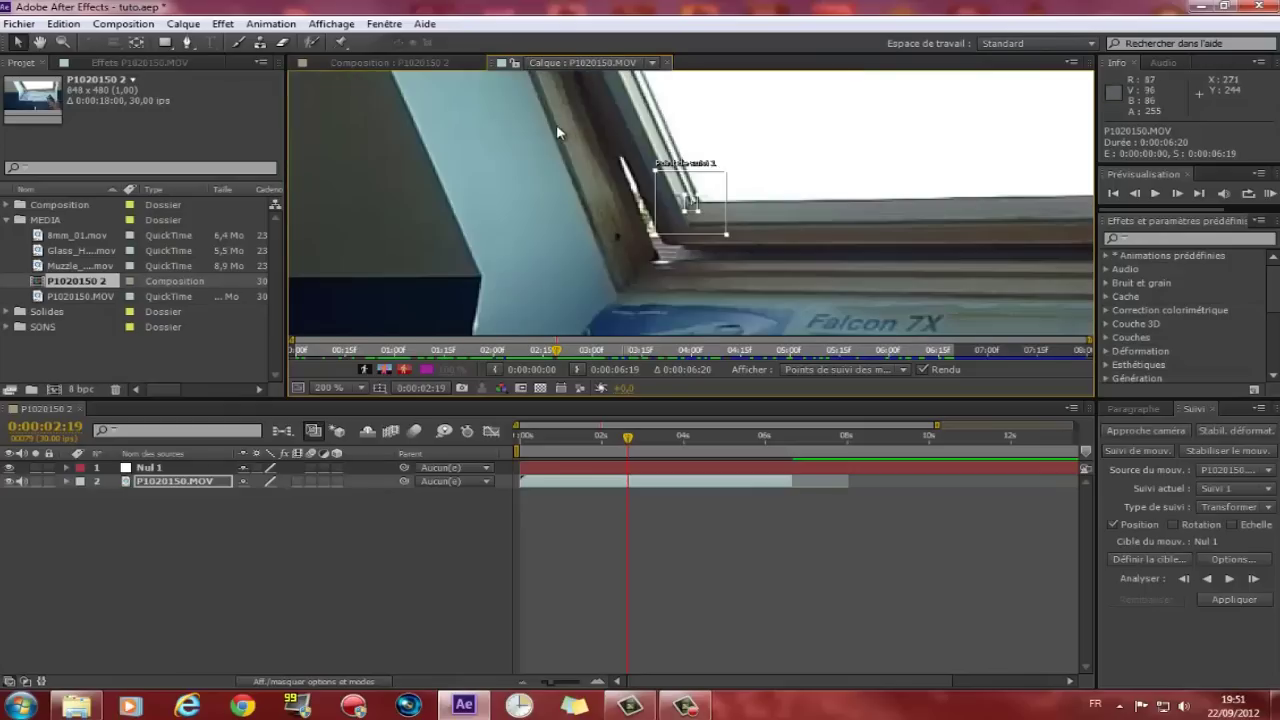
scroll(658, 175, "up", 2)
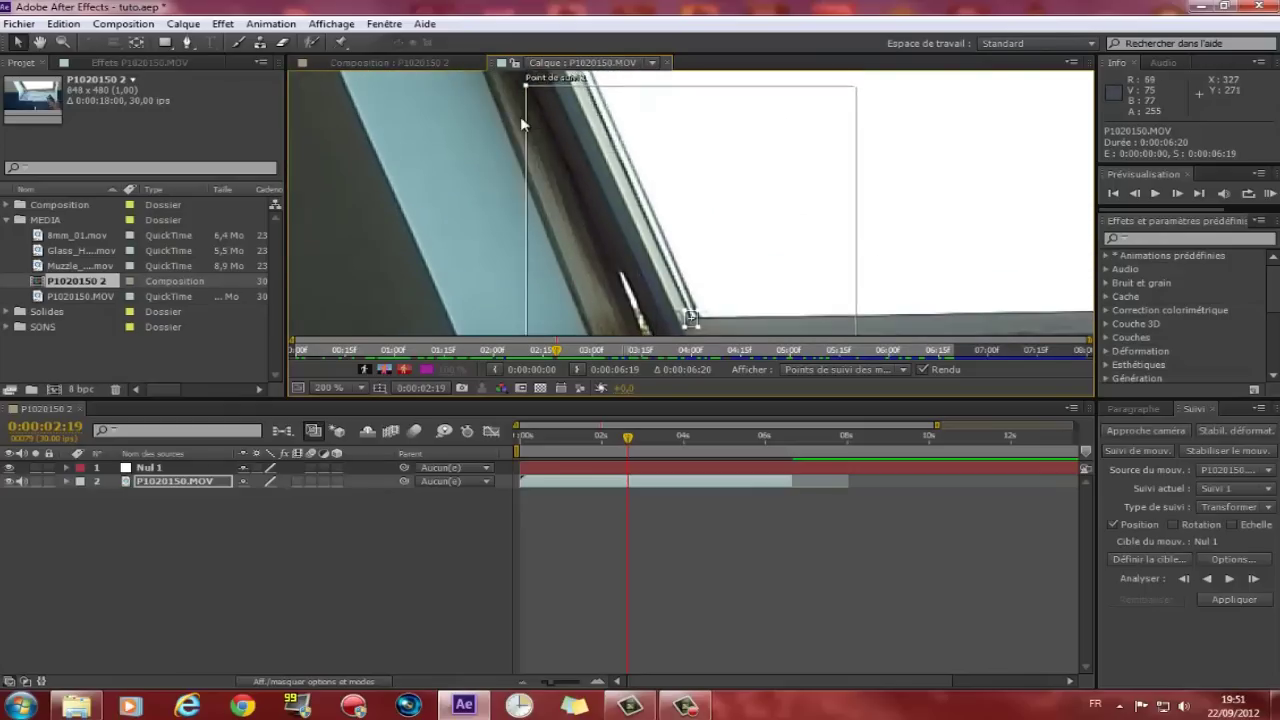
mouse_move(556, 216)
left_mouse_down()
mouse_move(614, 272)
mouse_move(688, 296)
left_mouse_up()
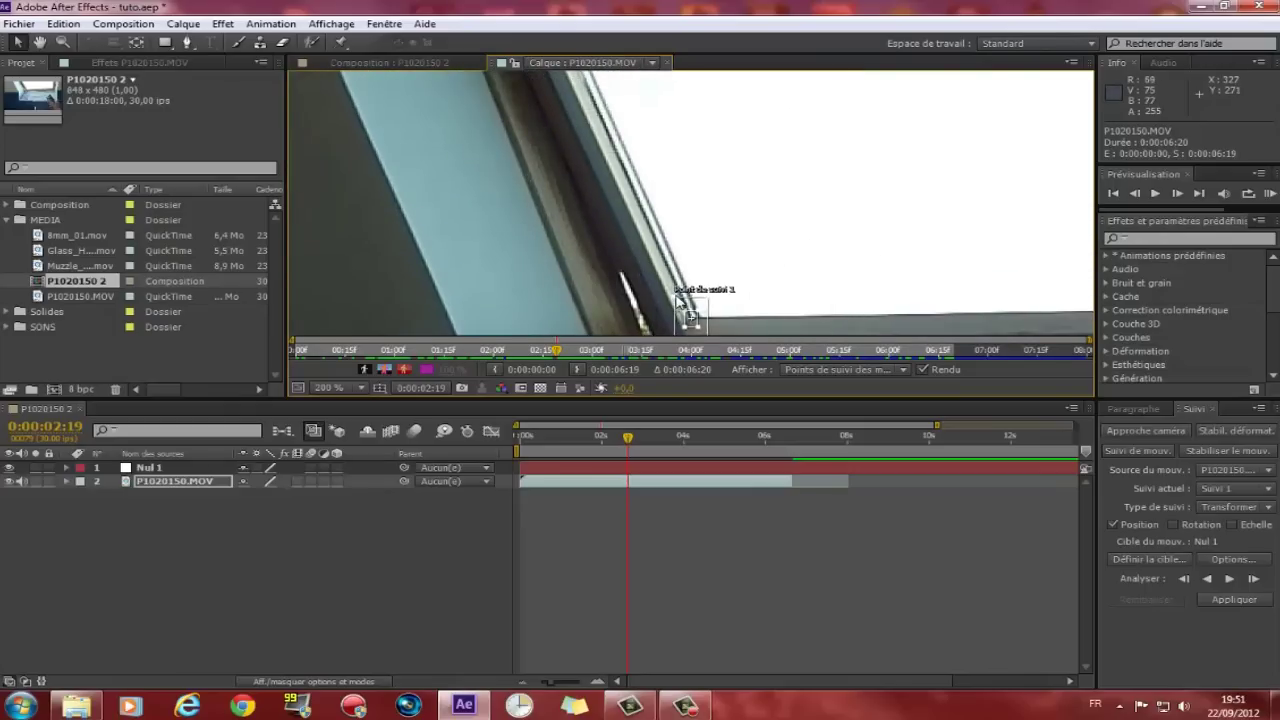
scroll(750, 262, "down", 2)
scroll(740, 250, "up", 2)
scroll(745, 258, "up", 1)
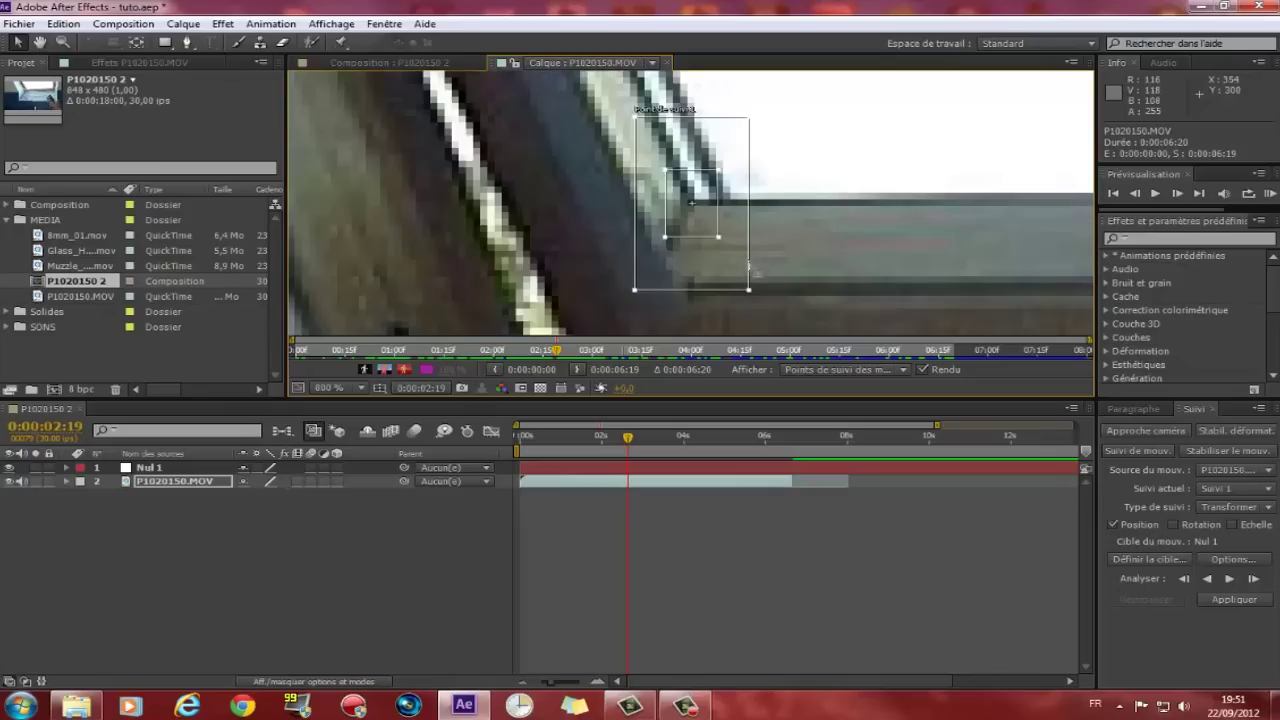
scroll(753, 288, "down", 1)
scroll(714, 265, "down", 2)
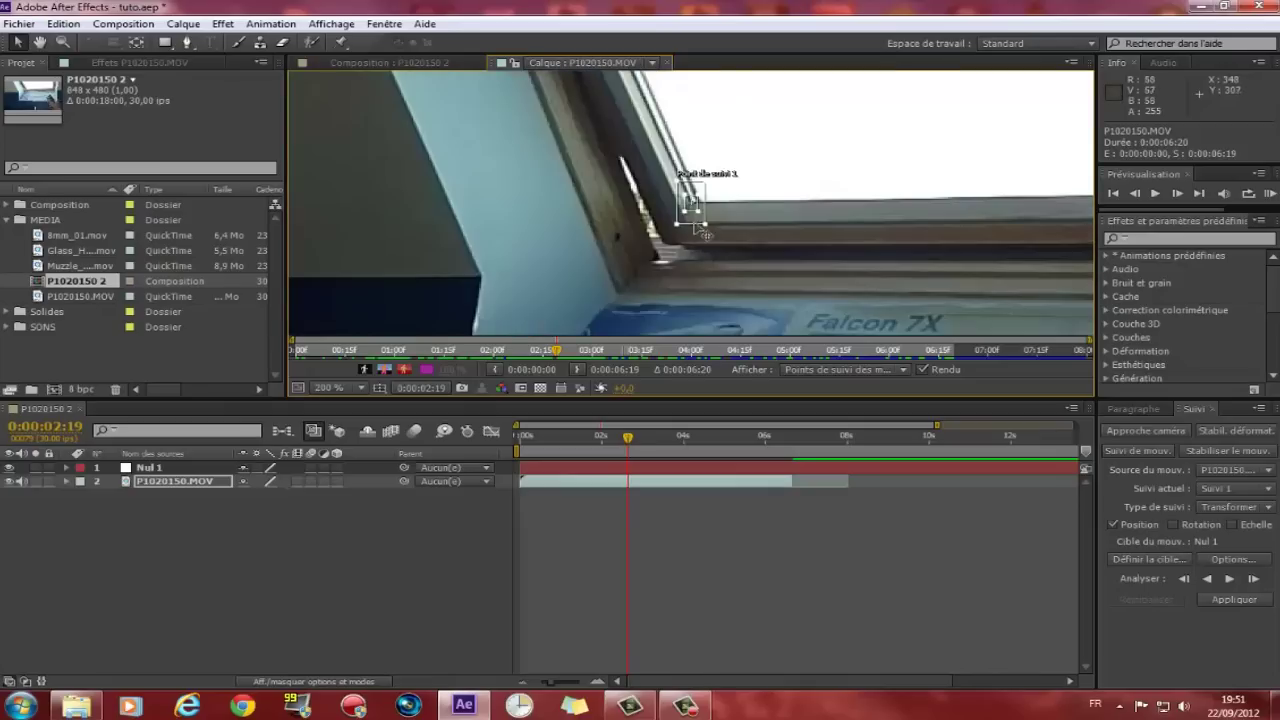
mouse_move(704, 228)
left_mouse_down()
mouse_move(720, 240)
mouse_move(712, 226)
left_mouse_up()
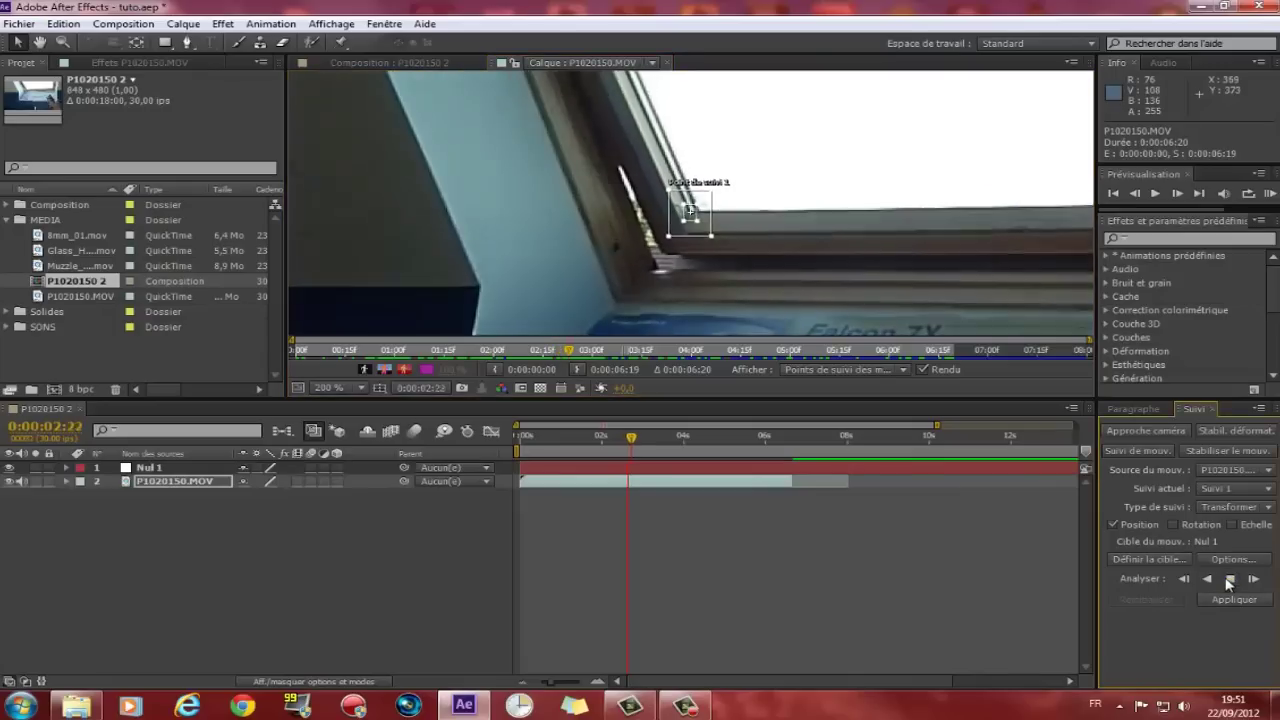
- Stop and undo the analysis, then re-place the track point on the corner with a tighter search region
left_click(1229, 580)
key("ctrl+z")
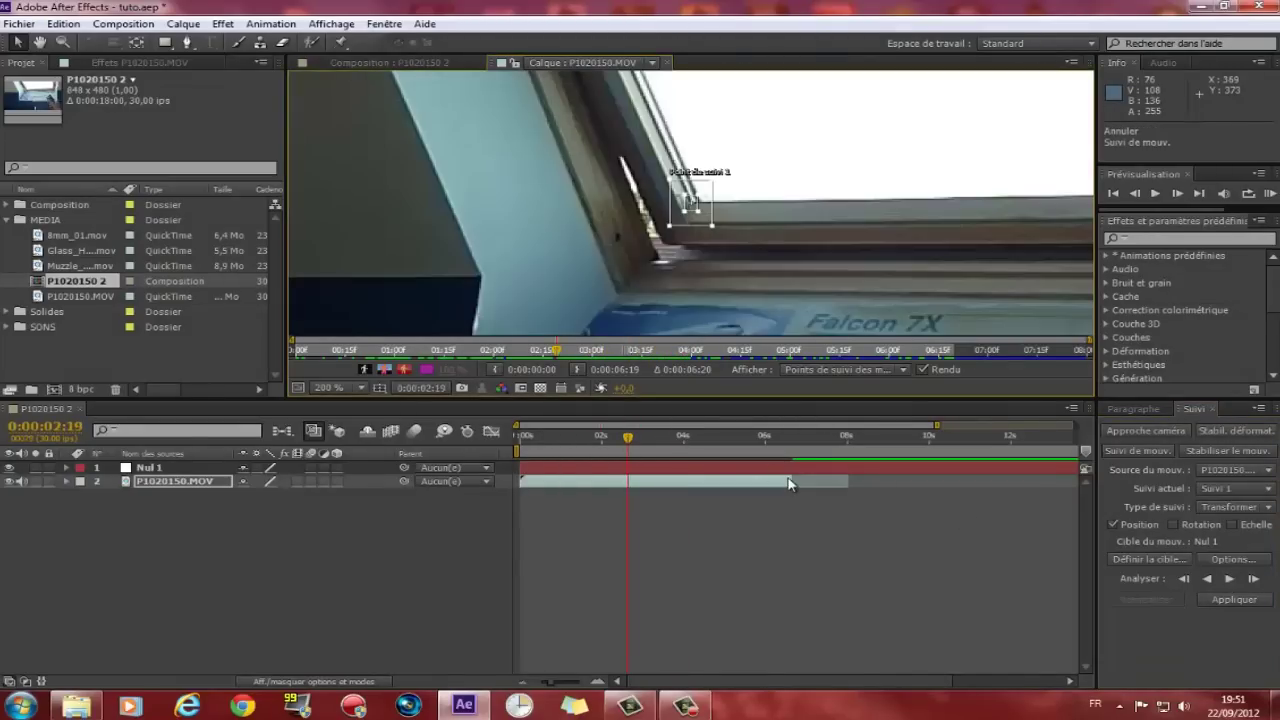
scroll(691, 203, "up", 3)
mouse_move(691, 203)
left_mouse_down()
mouse_move(724, 197)
mouse_move(657, 246)
left_mouse_up()
scroll(765, 252, "down", 1)
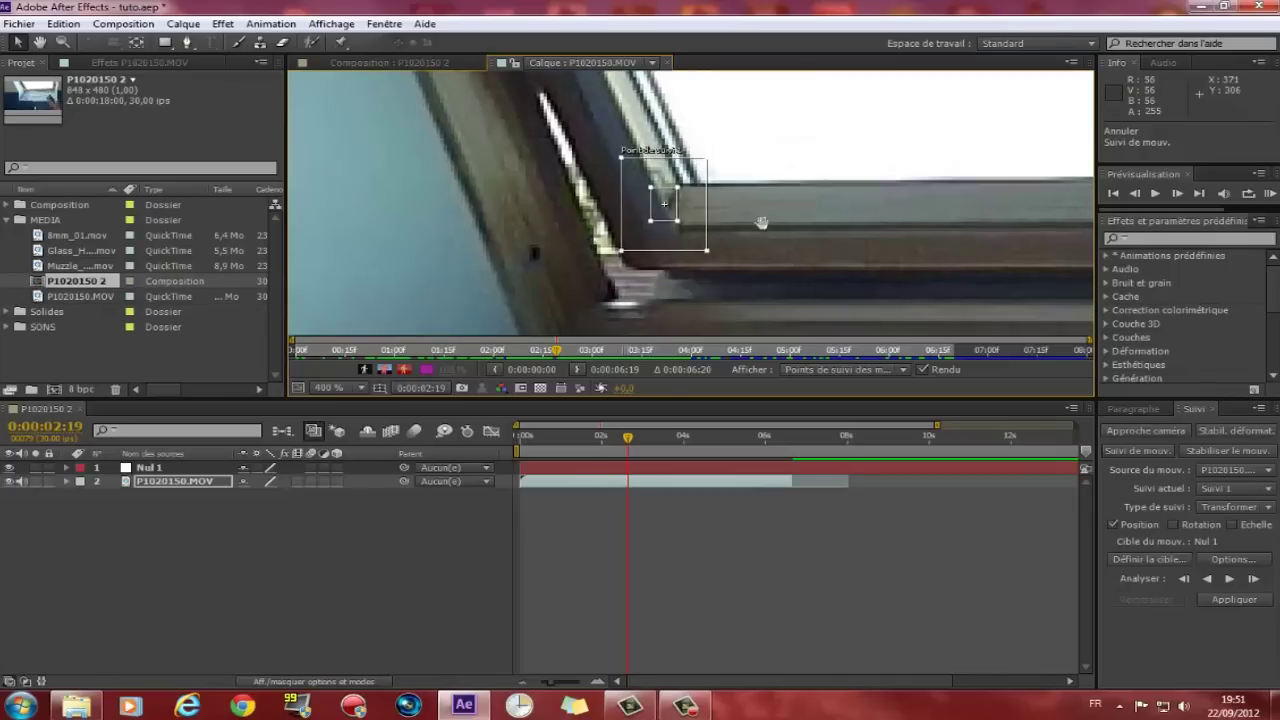
left_click_drag(767, 229, 743, 271)
left_click_drag(653, 284, 675, 301)
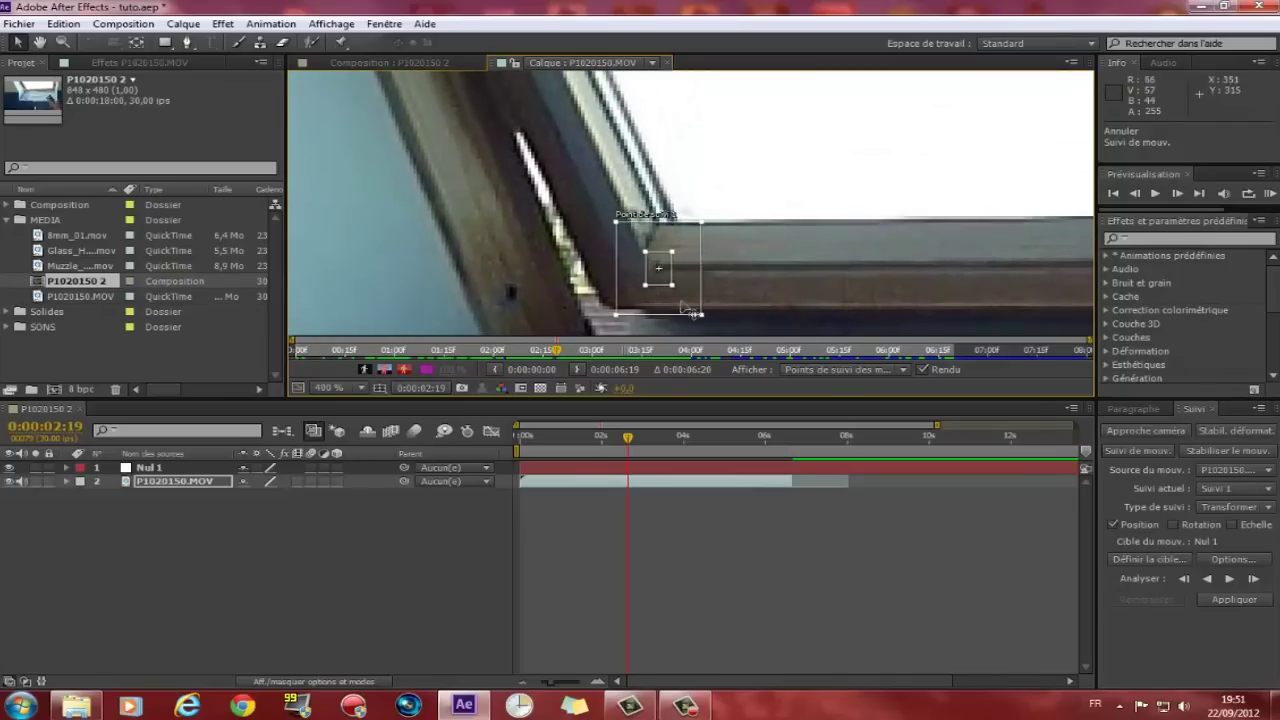
left_click_drag(701, 314, 682, 298)
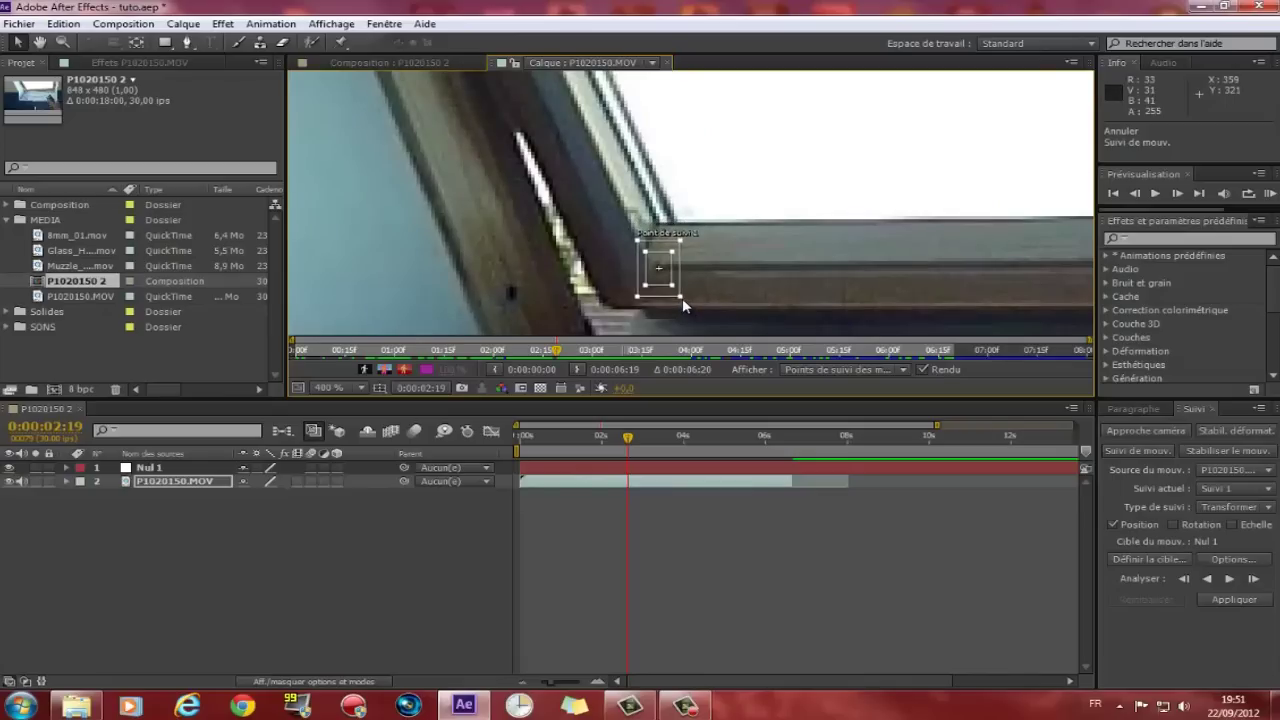
- Analyse forward again, undo that track, and reposition the track point
left_click(1226, 578)
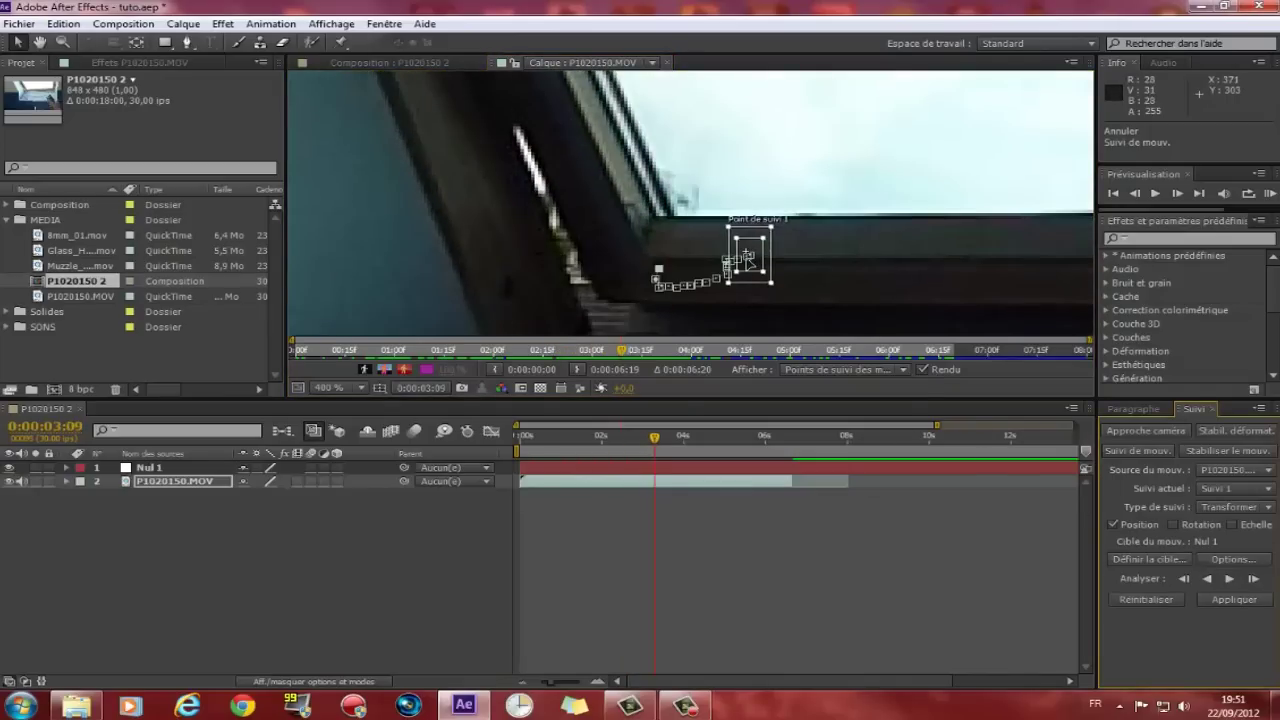
key("ctrl+z")
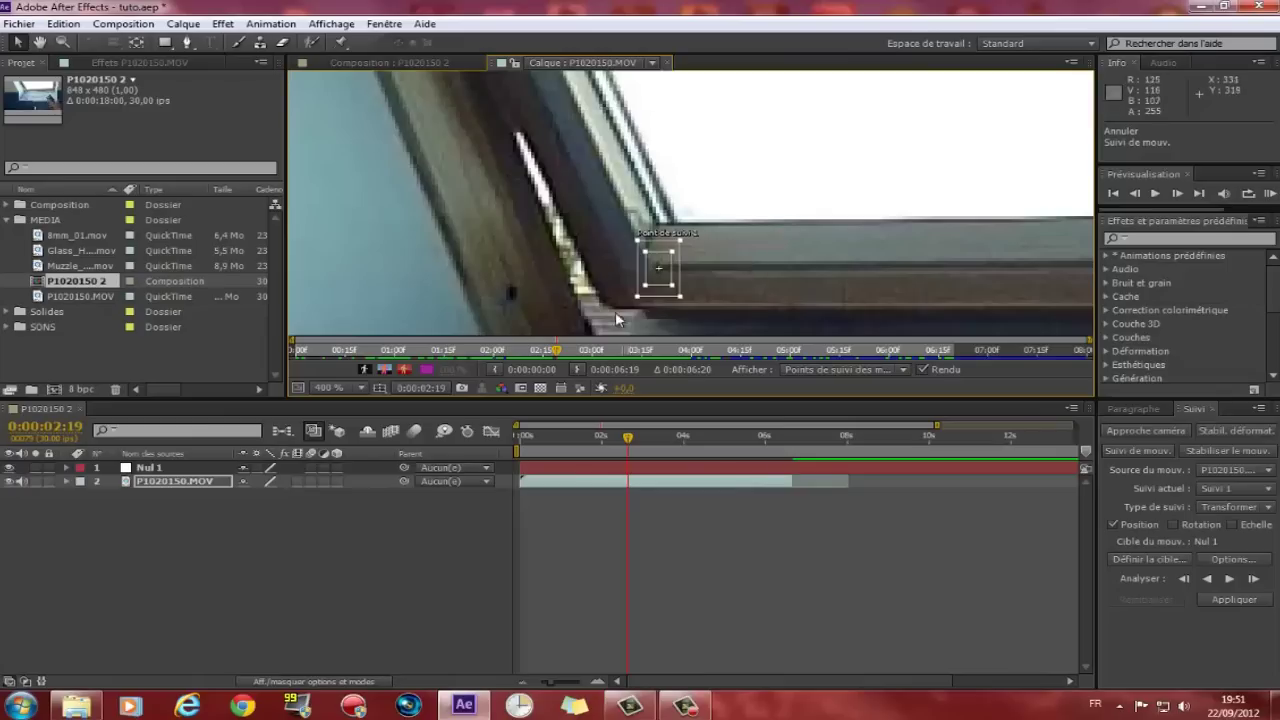
mouse_move(668, 283)
left_mouse_down()
mouse_move(373, 95)
mouse_move(676, 192)
mouse_move(707, 228)
left_mouse_up()
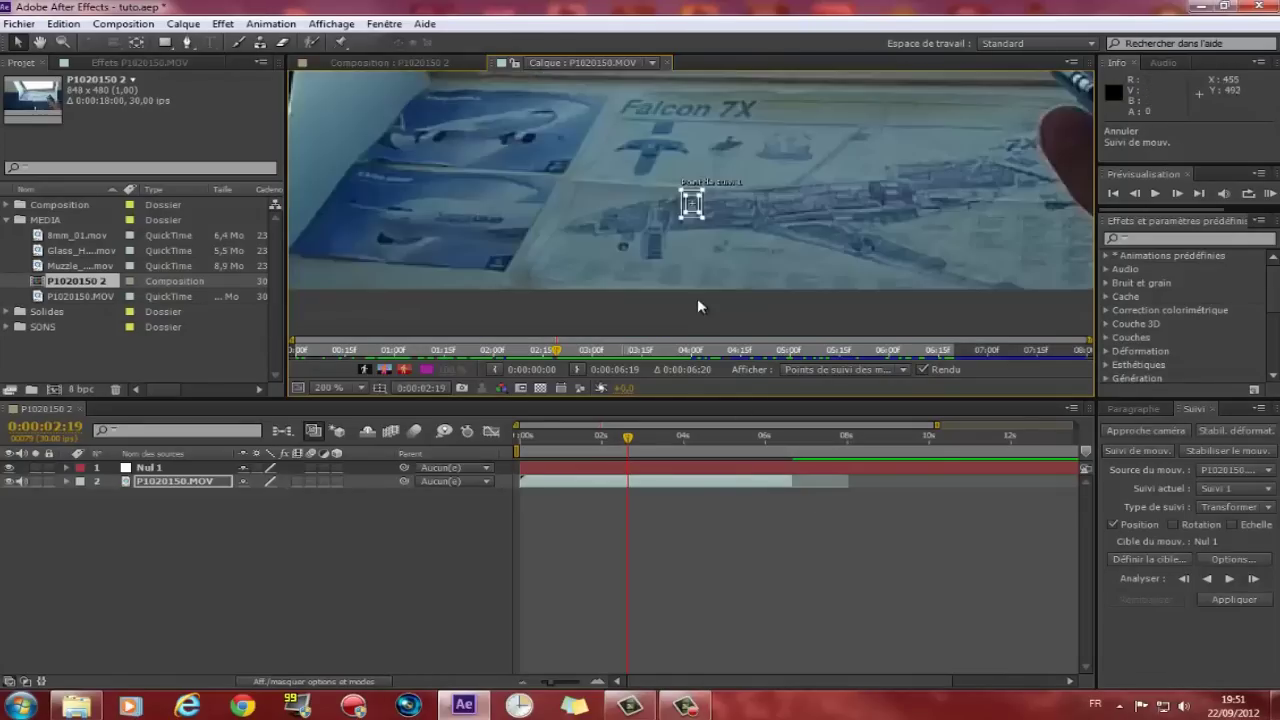
- Shrink the feature and search boxes on the frame corner, test a forward track, then undo it
left_click_drag(707, 228, 534, 320)
mouse_move(686, 258)
left_mouse_down()
mouse_move(410, 47)
mouse_move(733, 226)
mouse_move(628, 277)
mouse_move(661, 248)
mouse_move(725, 267)
left_mouse_up()
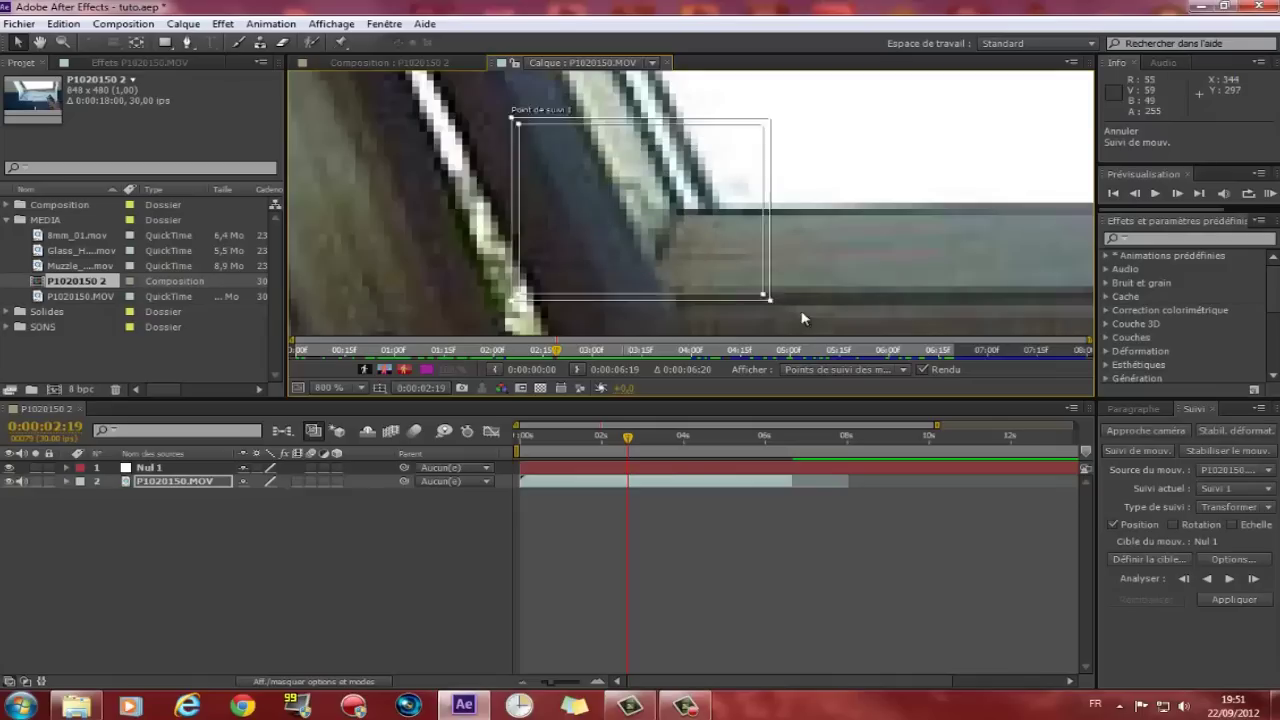
scroll(727, 271, "down", 1)
scroll(722, 245, "down", 1)
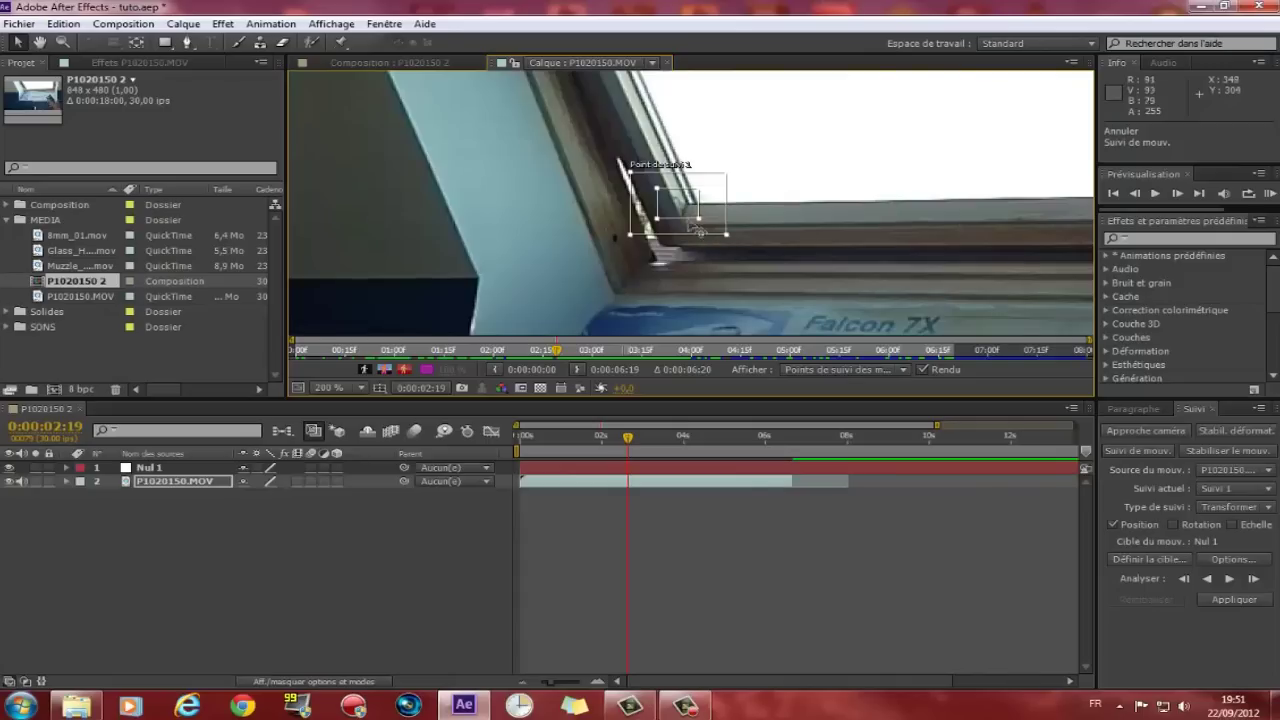
mouse_move(689, 220)
left_mouse_down()
mouse_move(697, 205)
mouse_move(686, 208)
mouse_move(710, 222)
left_mouse_up()
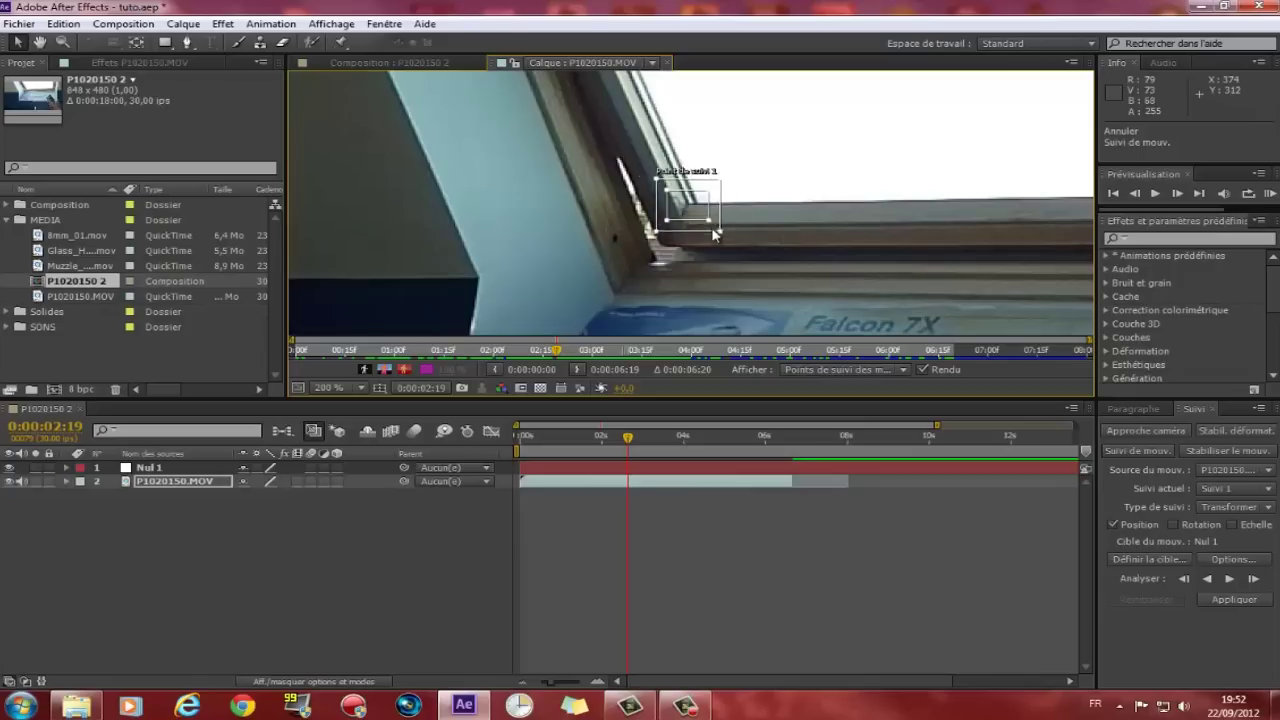
key("period")
key("period")
left_click_drag(777, 268, 702, 216)
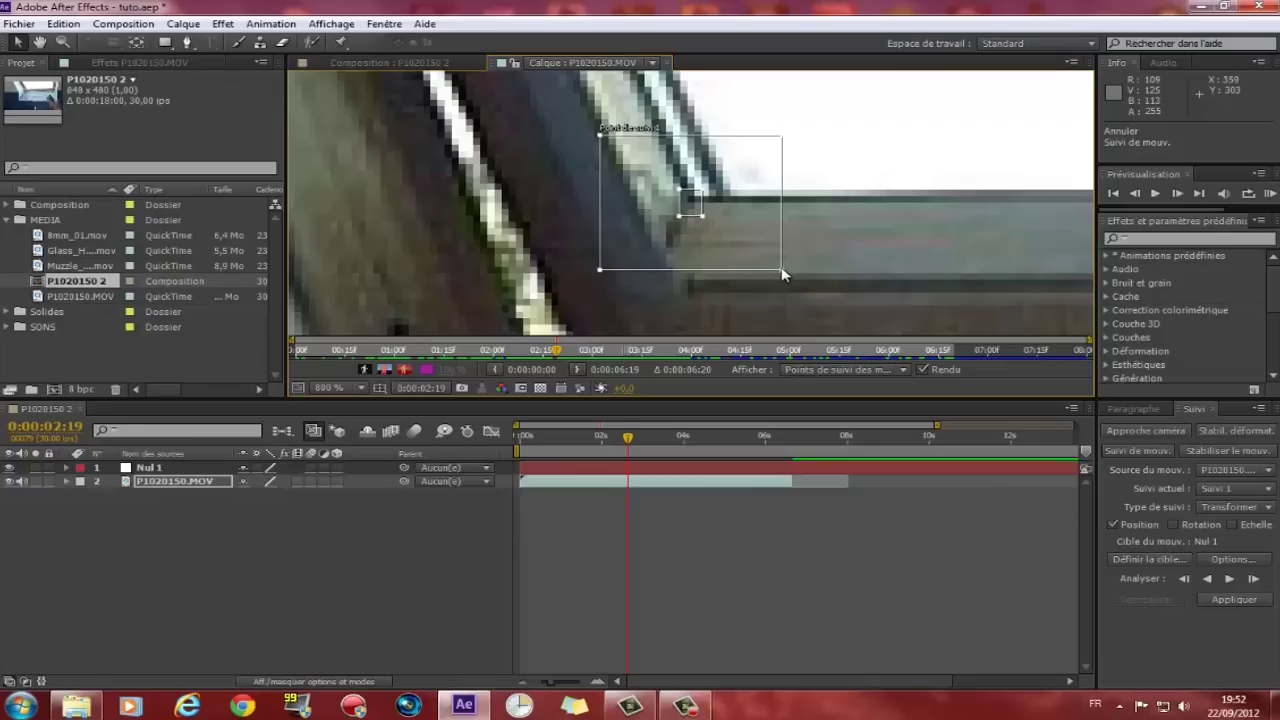
left_click_drag(782, 275, 751, 251)
key("comma")
key("comma")
left_click(1229, 579)
left_click(1231, 582)
key("ctrl+z")
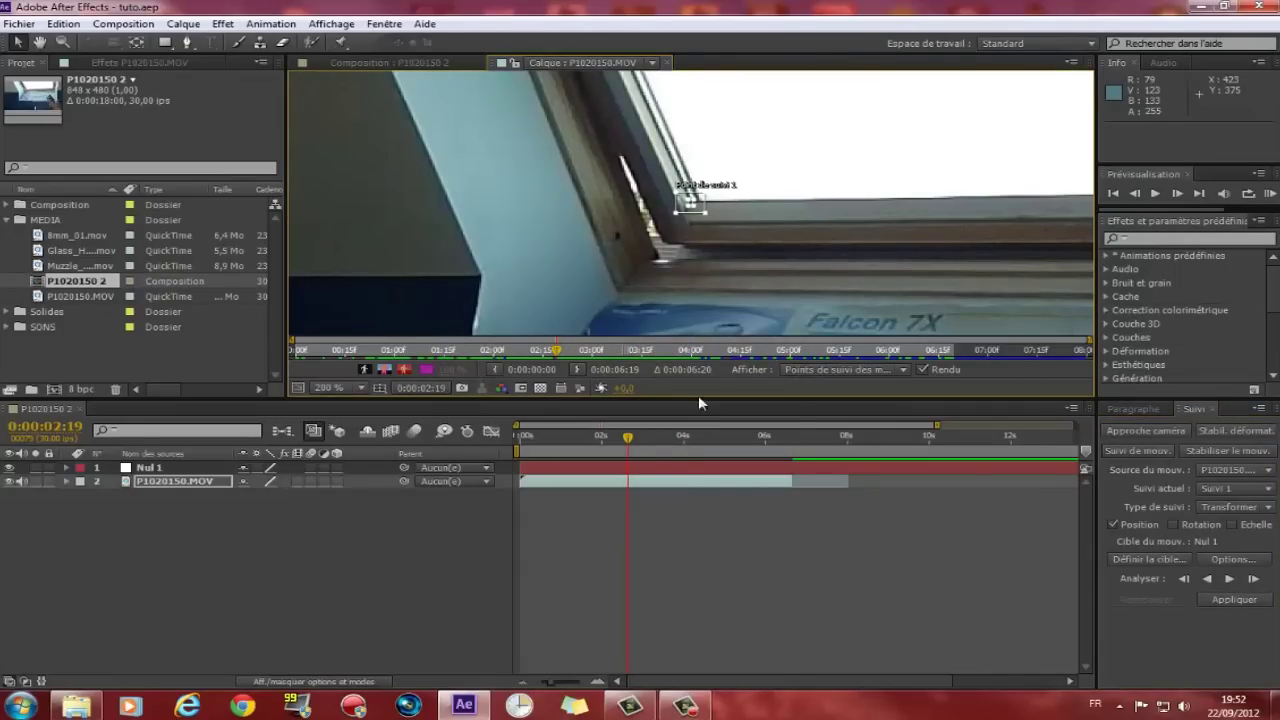
- Readjust the track point and search region, then analyse forward, stopping at 0:00:05:10
scroll(685, 215, "up", 1)
scroll(685, 215, "up", 1)
scroll(703, 220, "up", 1)
left_click_drag(703, 220, 788, 198)
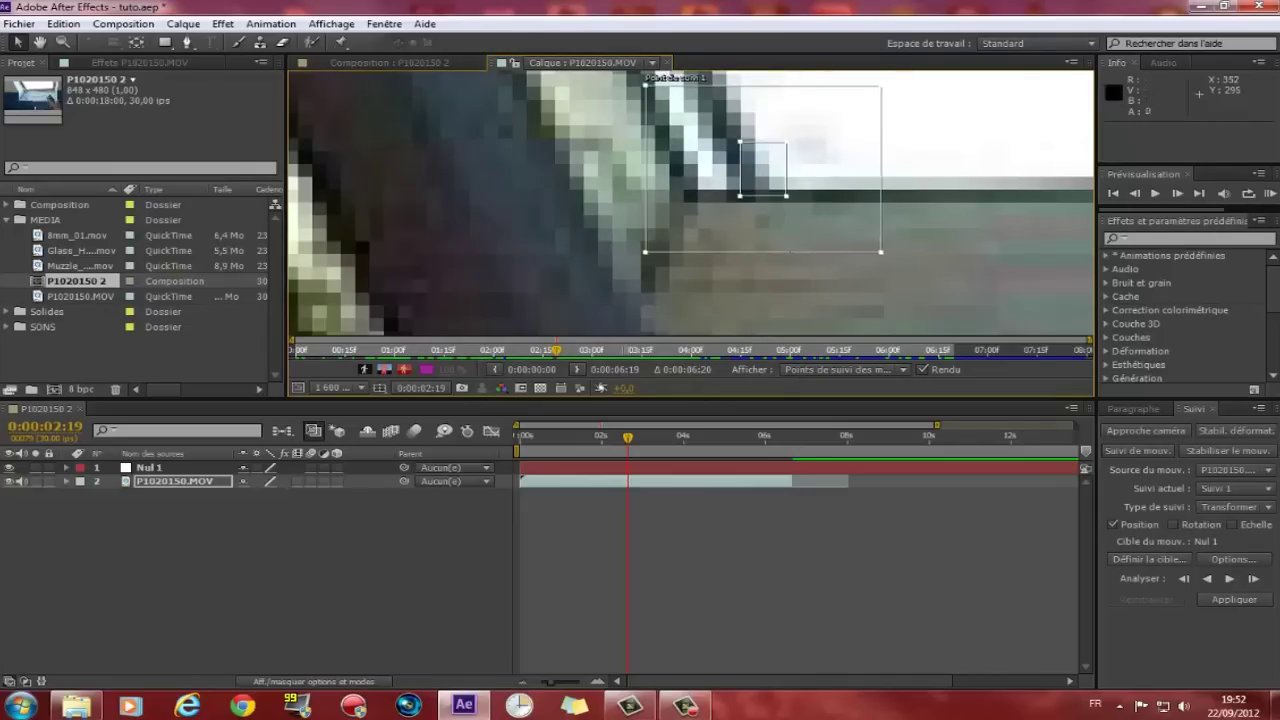
scroll(766, 228, "down", 3)
scroll(716, 228, "up", 1)
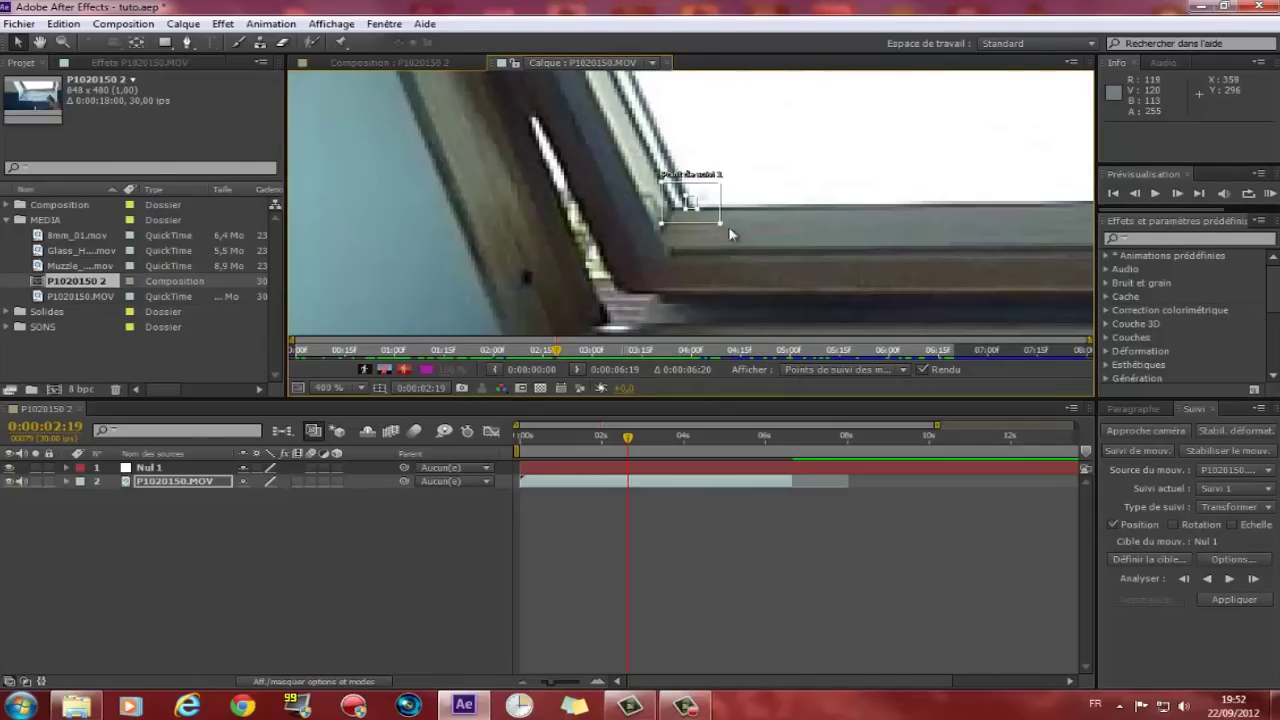
left_click_drag(722, 228, 755, 250)
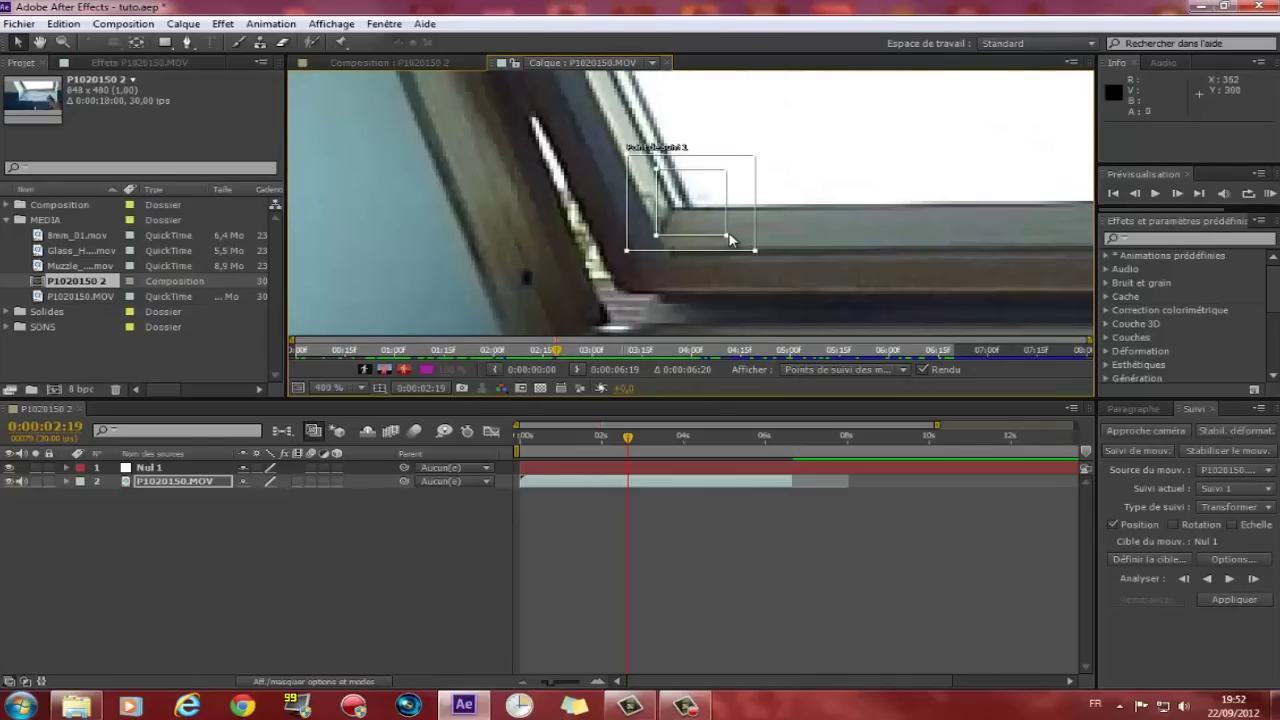
scroll(715, 226, "down", 1)
left_click_drag(700, 200, 622, 302)
left_click(1228, 579)
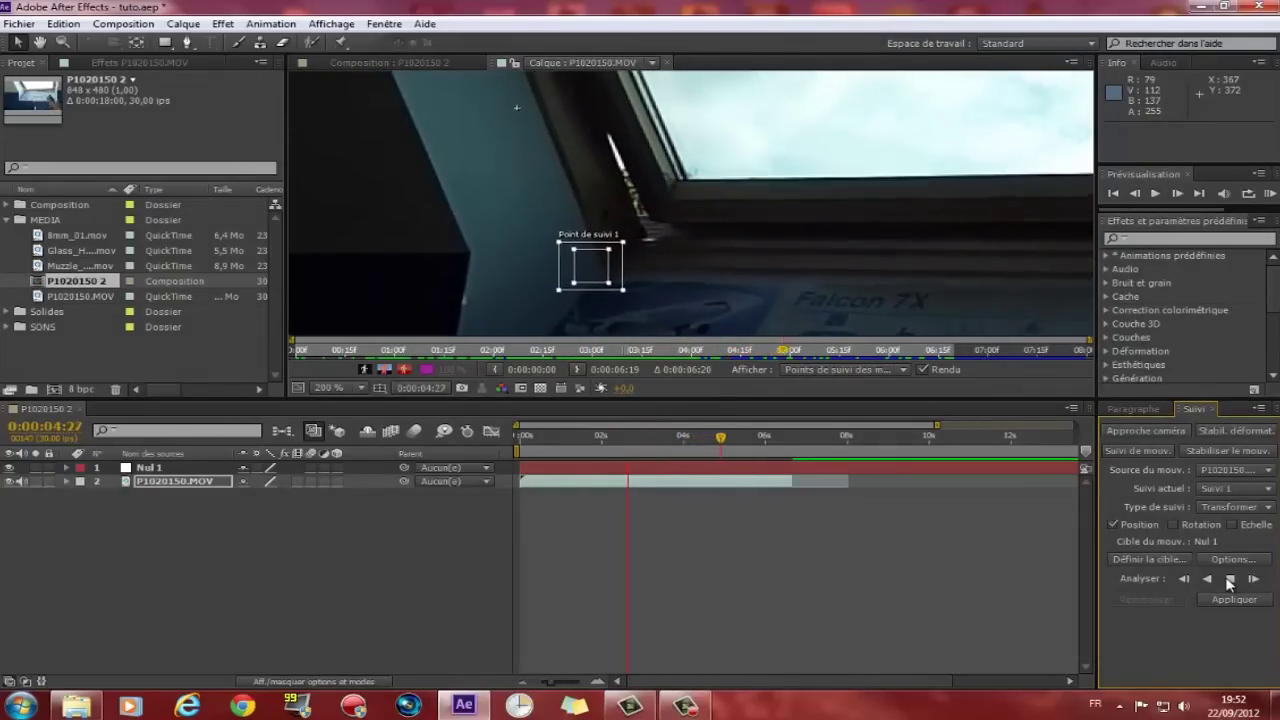
left_click(1229, 580)
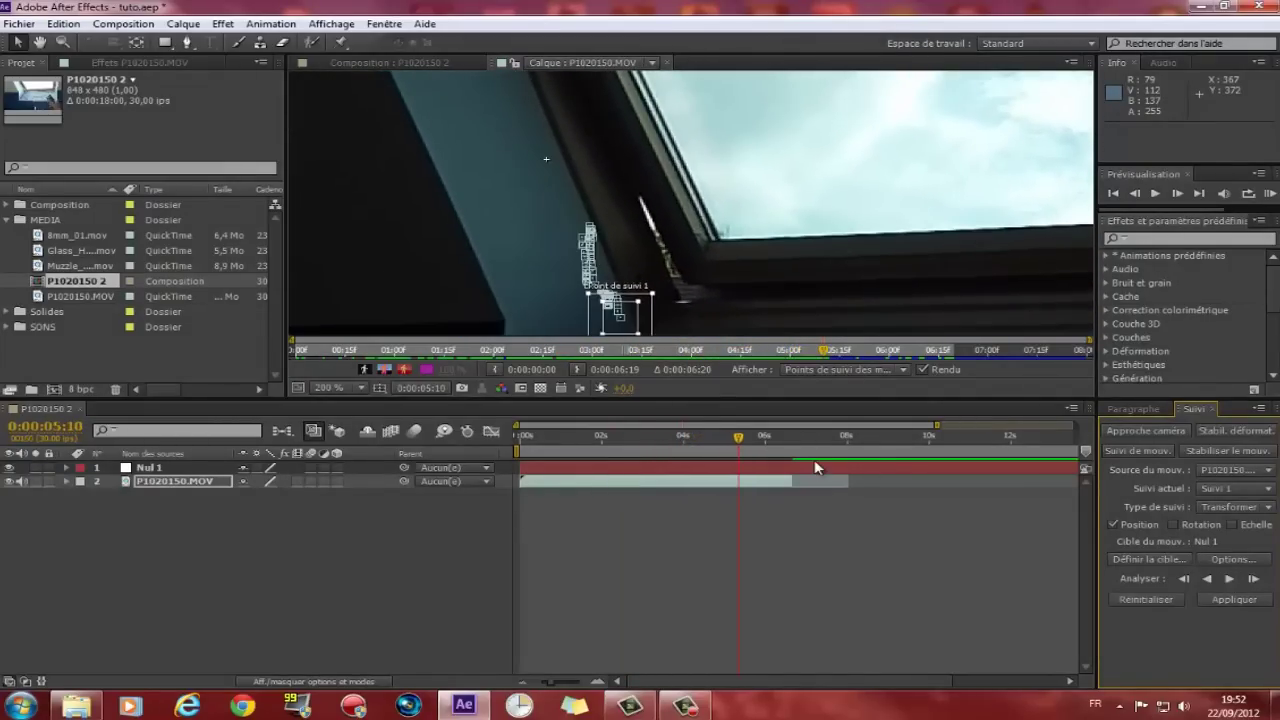
- Undo the previous tracking run, restore the Tracker panel and select track Suivi 2
key("ctrl+z")
scroll(670, 258, "up", 2)
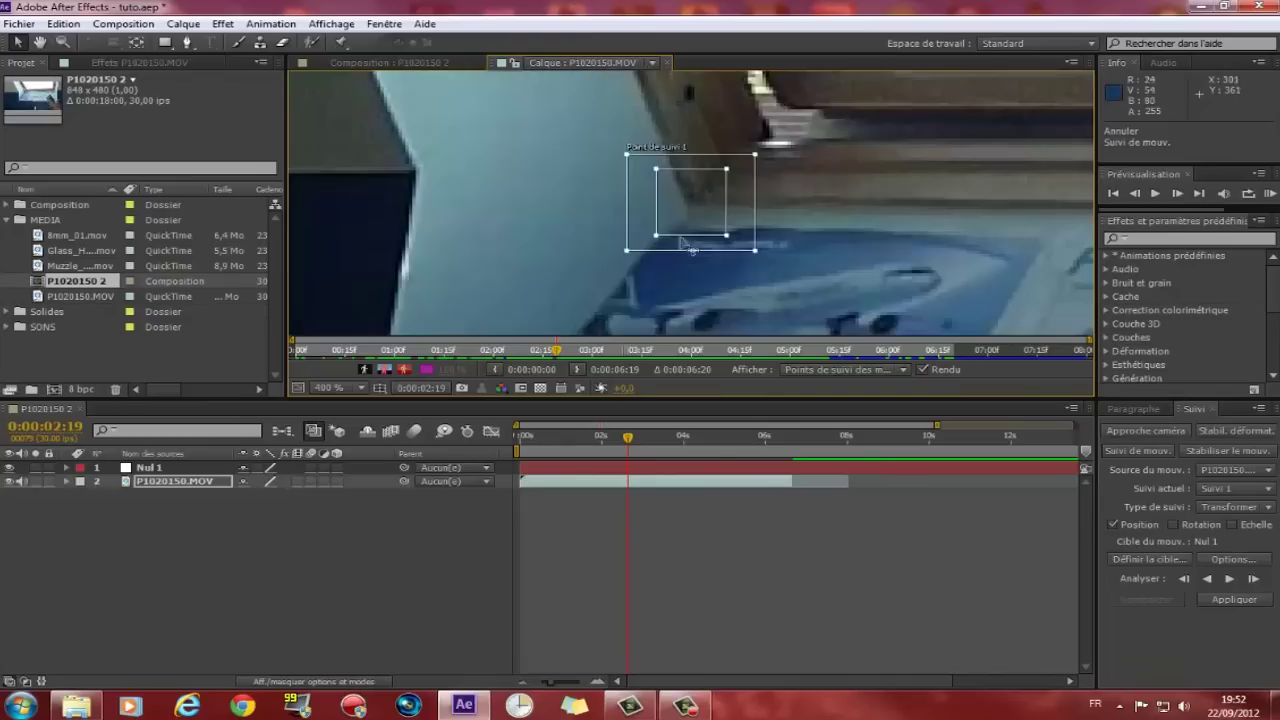
scroll(670, 258, "up", 1)
scroll(691, 243, "down", 2)
scroll(691, 243, "down", 1)
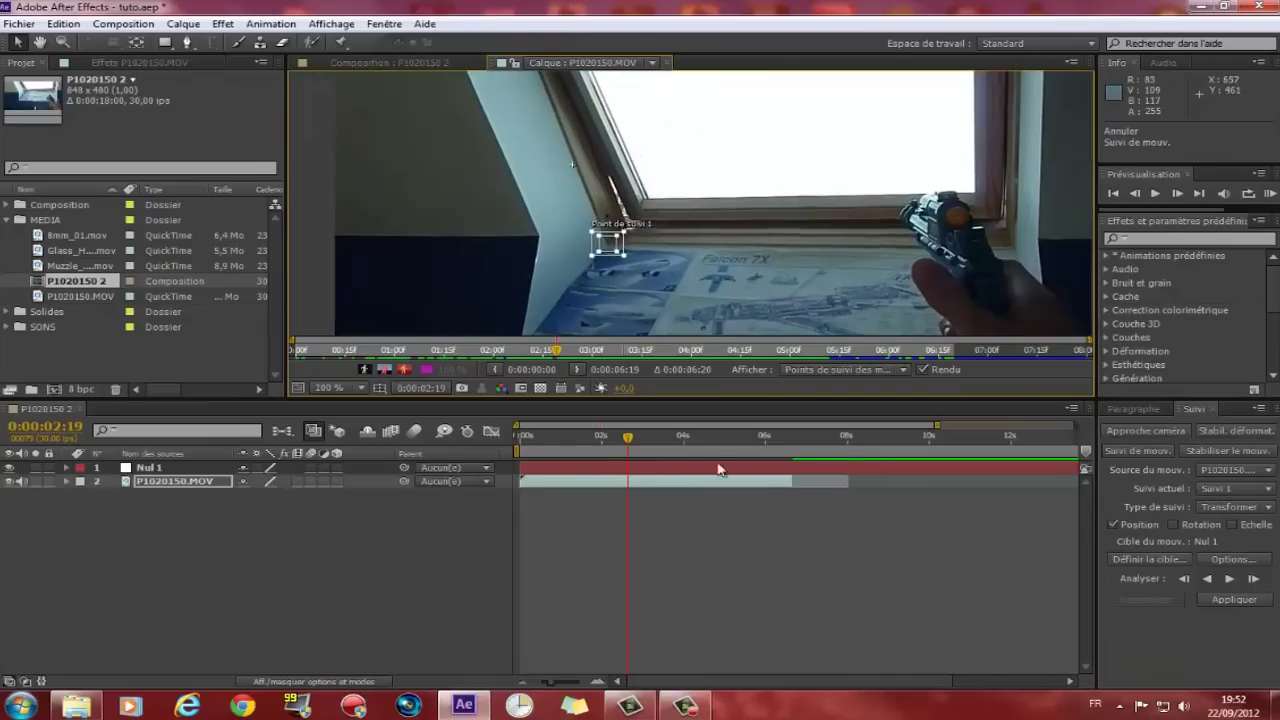
left_click(1212, 410)
left_click(384, 24)
left_click(414, 334)
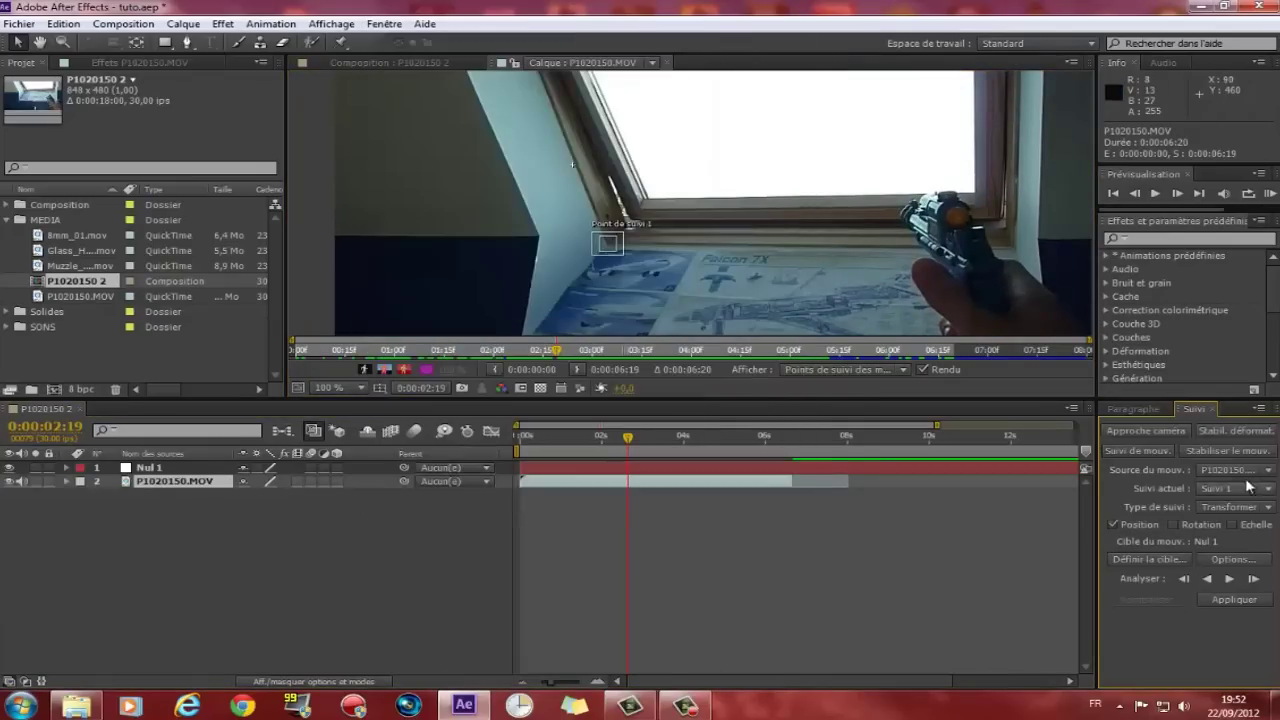
left_click(1237, 490)
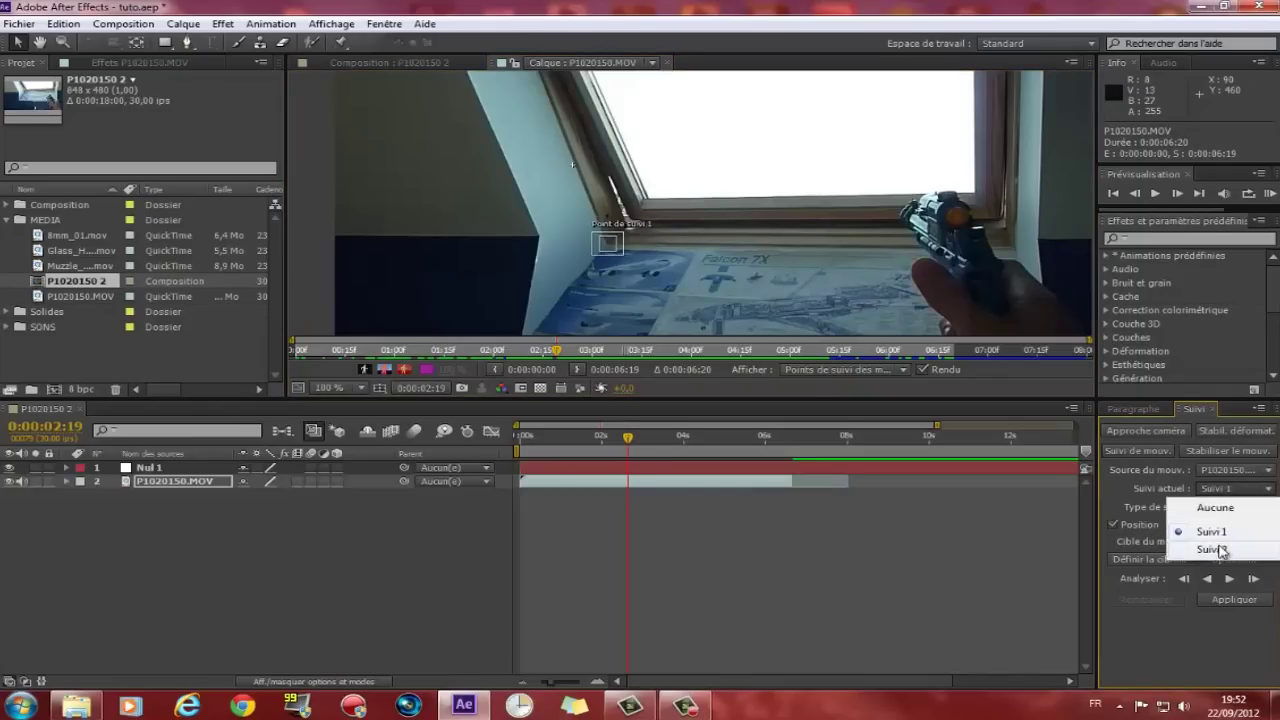
left_click(1180, 548)
- Place Track Point 1 on the window-frame corner and size its feature box around it
scroll(776, 222, "up", 1)
scroll(690, 205, "up", 2)
scroll(690, 205, "up", 1)
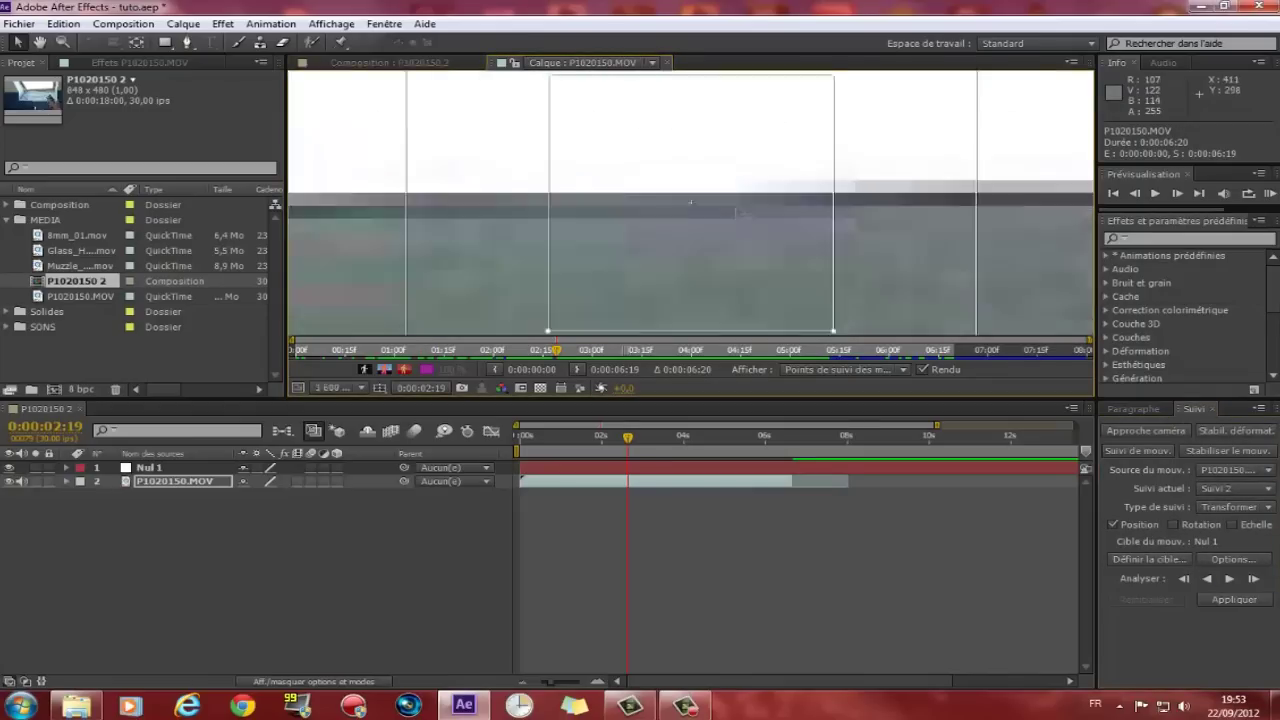
mouse_move(743, 257)
left_mouse_down()
mouse_move(711, 218)
mouse_move(727, 240)
left_mouse_up()
scroll(711, 218, "down", 1)
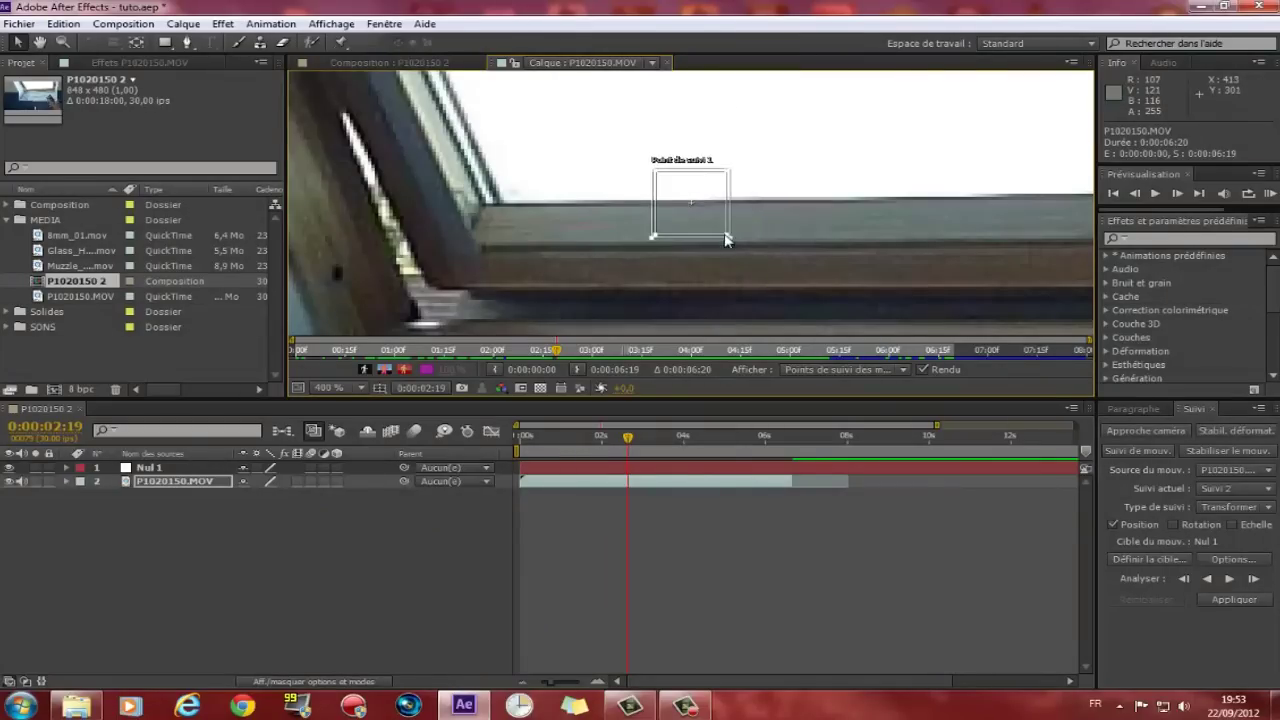
key("ctrl+z")
key("ctrl+z")
key("ctrl+z")
key("ctrl+z")
mouse_move(468, 222)
left_mouse_down()
mouse_move(474, 251)
mouse_move(482, 200)
mouse_move(560, 270)
left_mouse_up()
left_click_drag(524, 230, 537, 242)
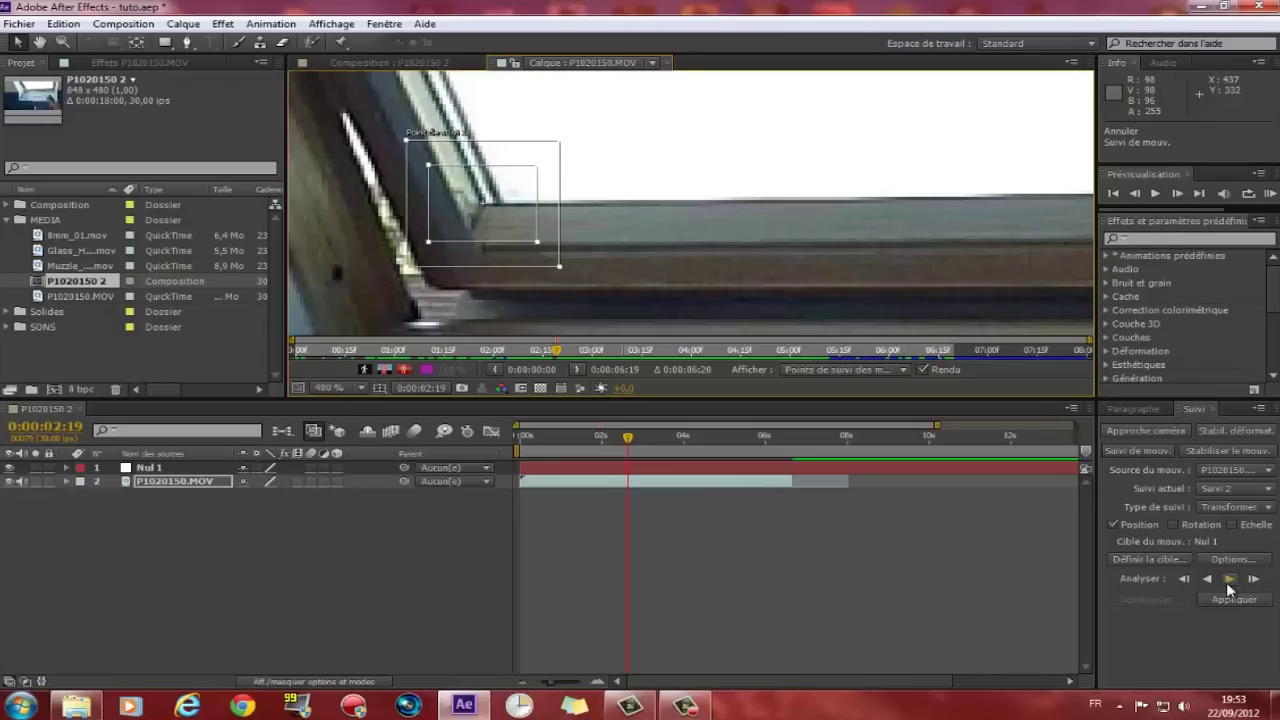
- Analyze the track forward from 0:00:02:19 to the footage's end at 0:00:06:19
left_click(1229, 580)
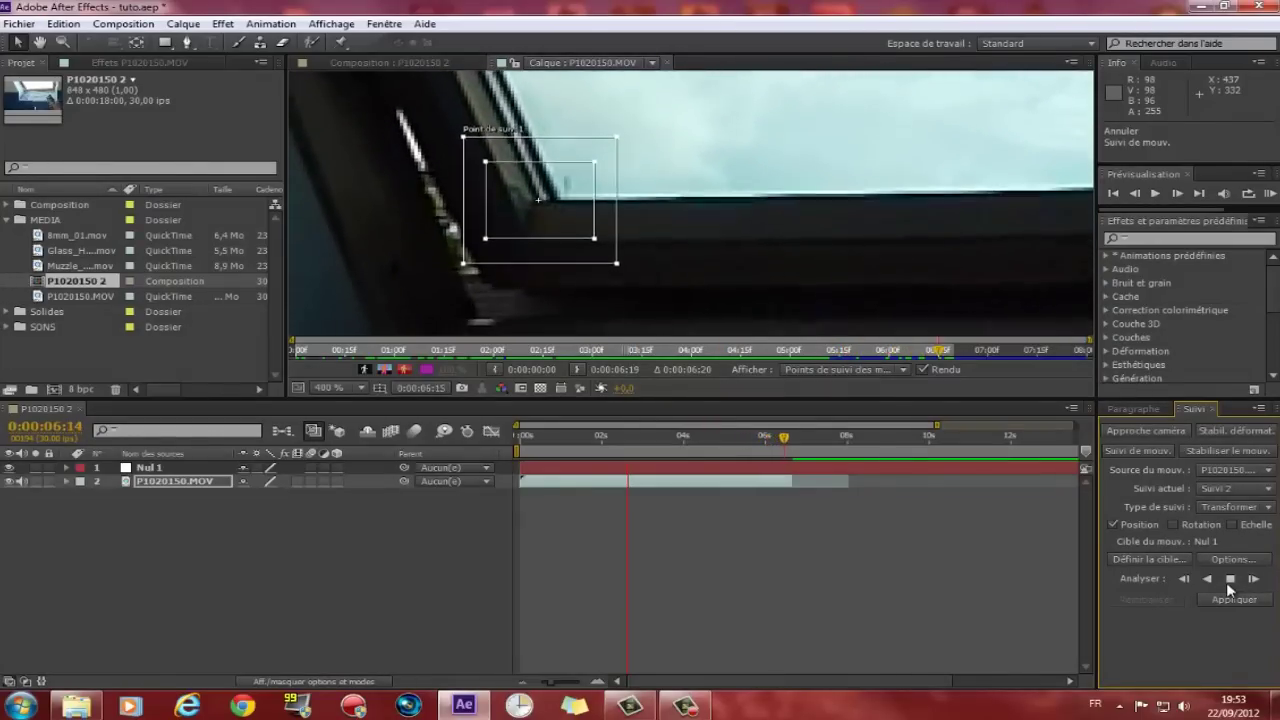
scroll(732, 298, "down", 4)
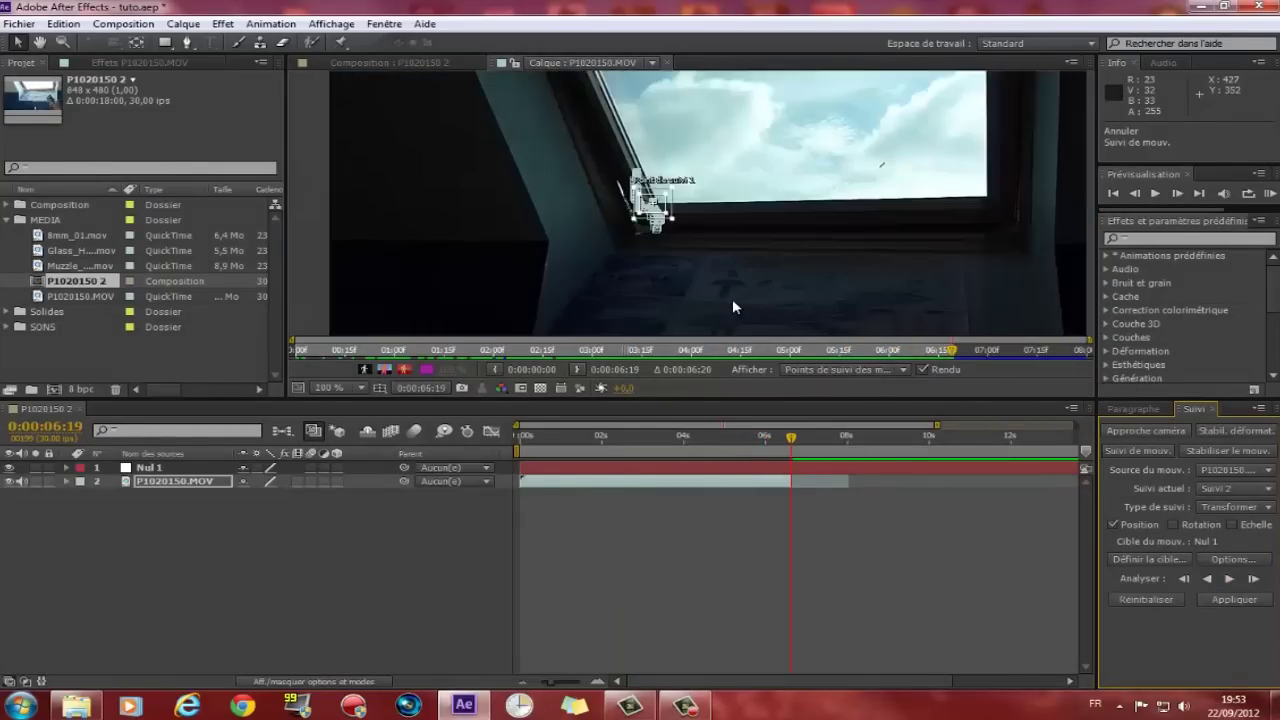
scroll(741, 251, "down", 2)
scroll(756, 230, "up", 2)
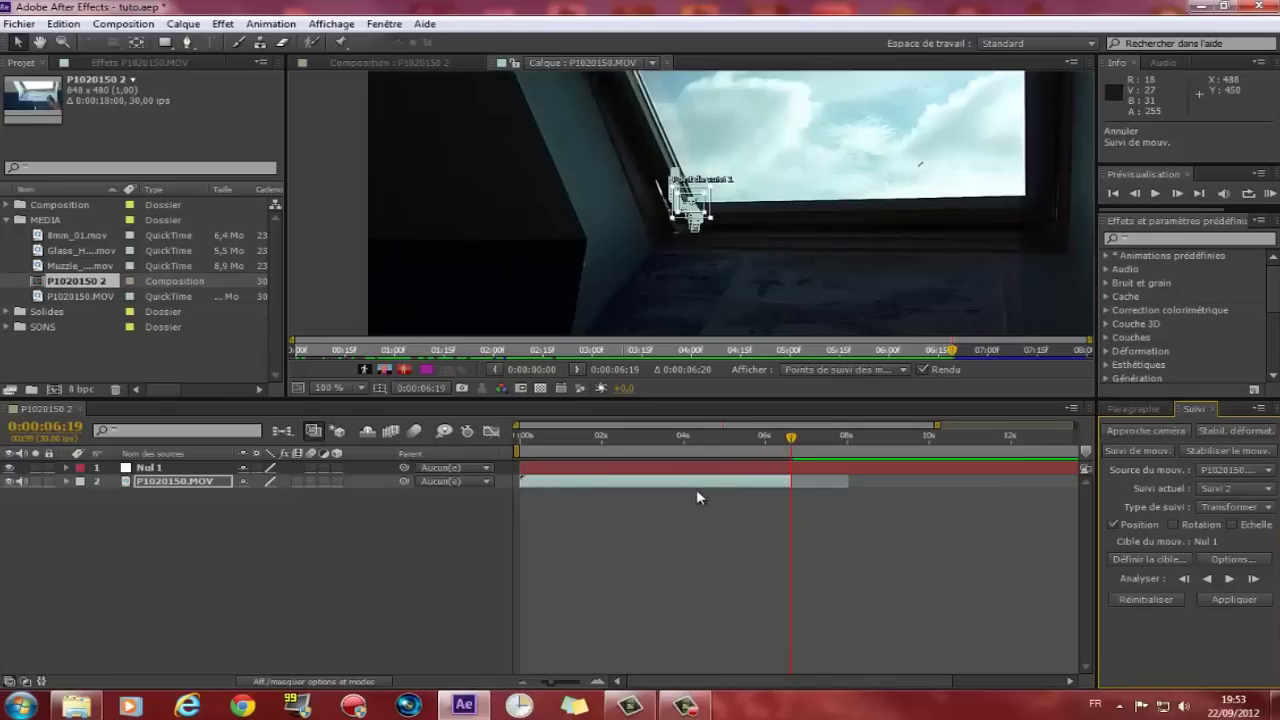
- Apply the P1020150.MOV track to Nul 1 in X and Y
left_click(375, 65)
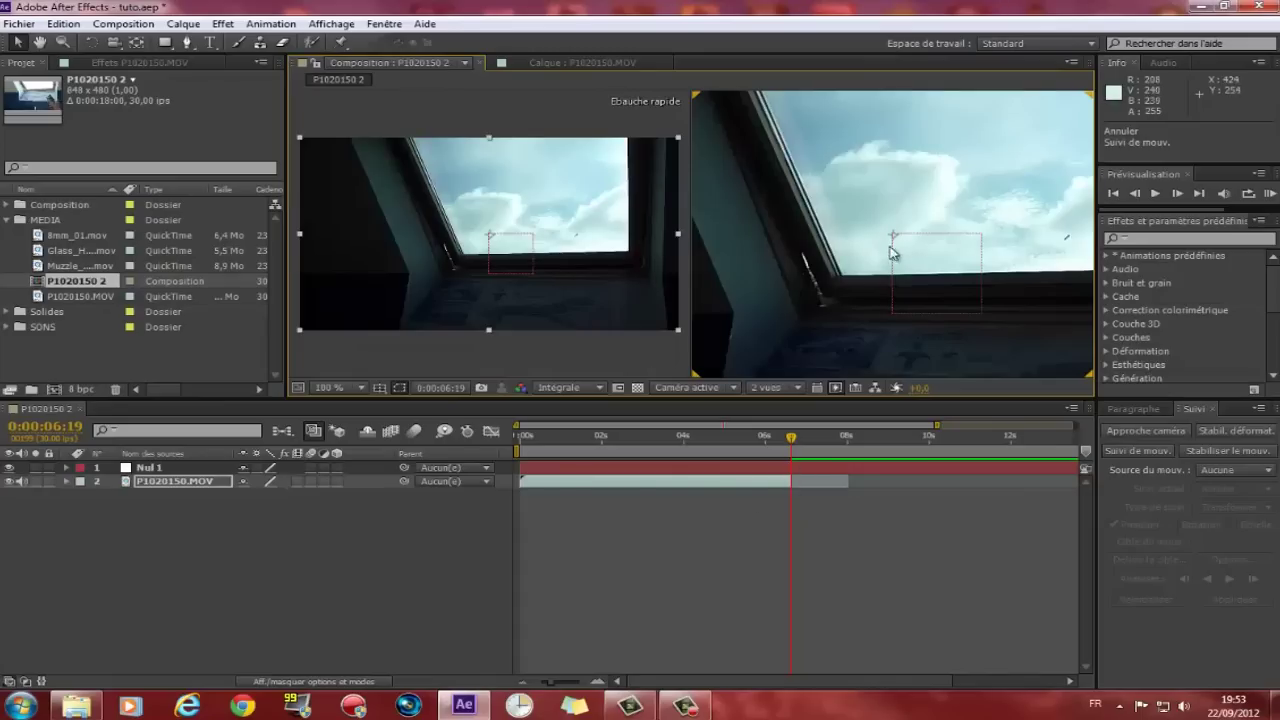
mouse_move(791, 441)
left_mouse_down()
mouse_move(560, 444)
mouse_move(747, 458)
mouse_move(529, 441)
left_mouse_up()
left_click(203, 472)
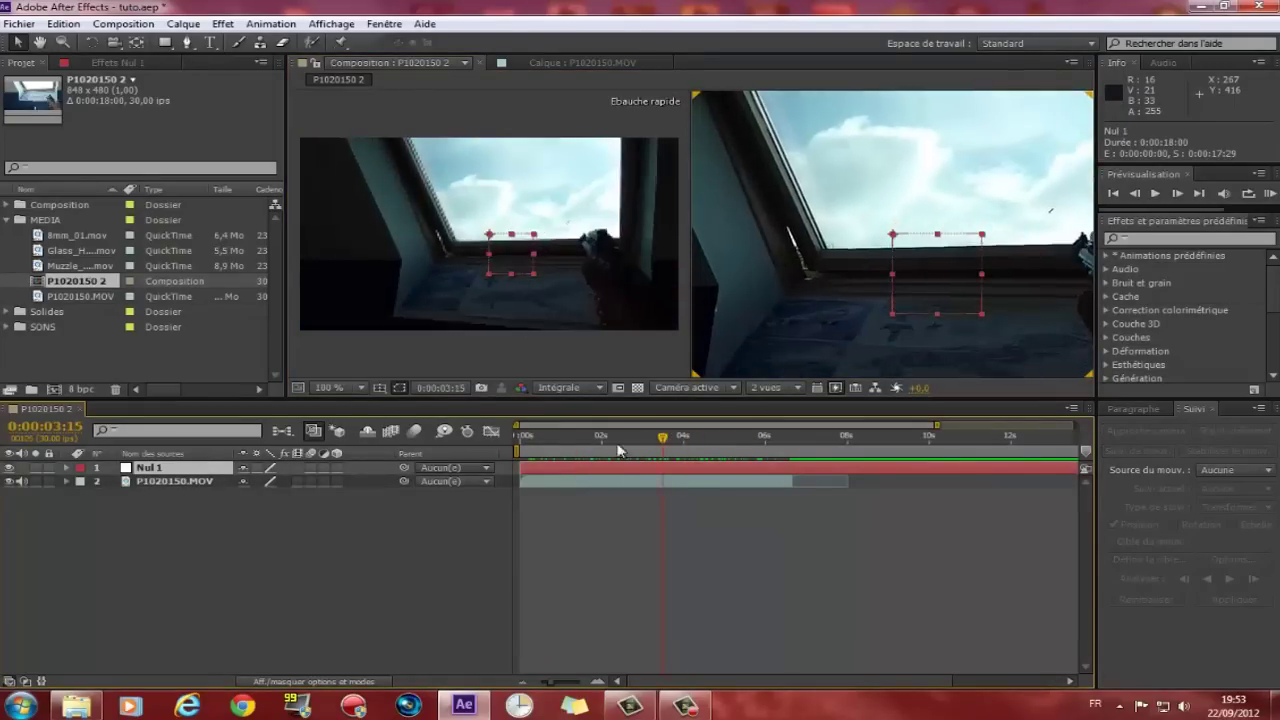
left_click(198, 483)
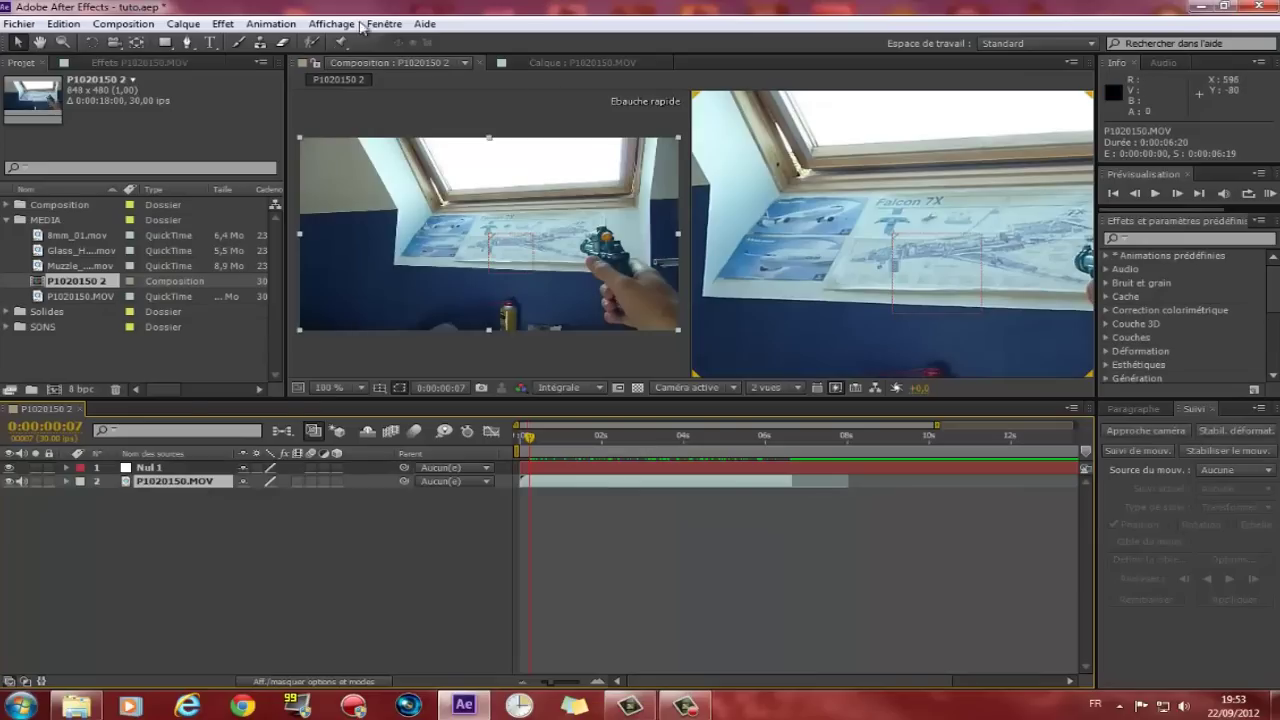
left_click(1201, 410)
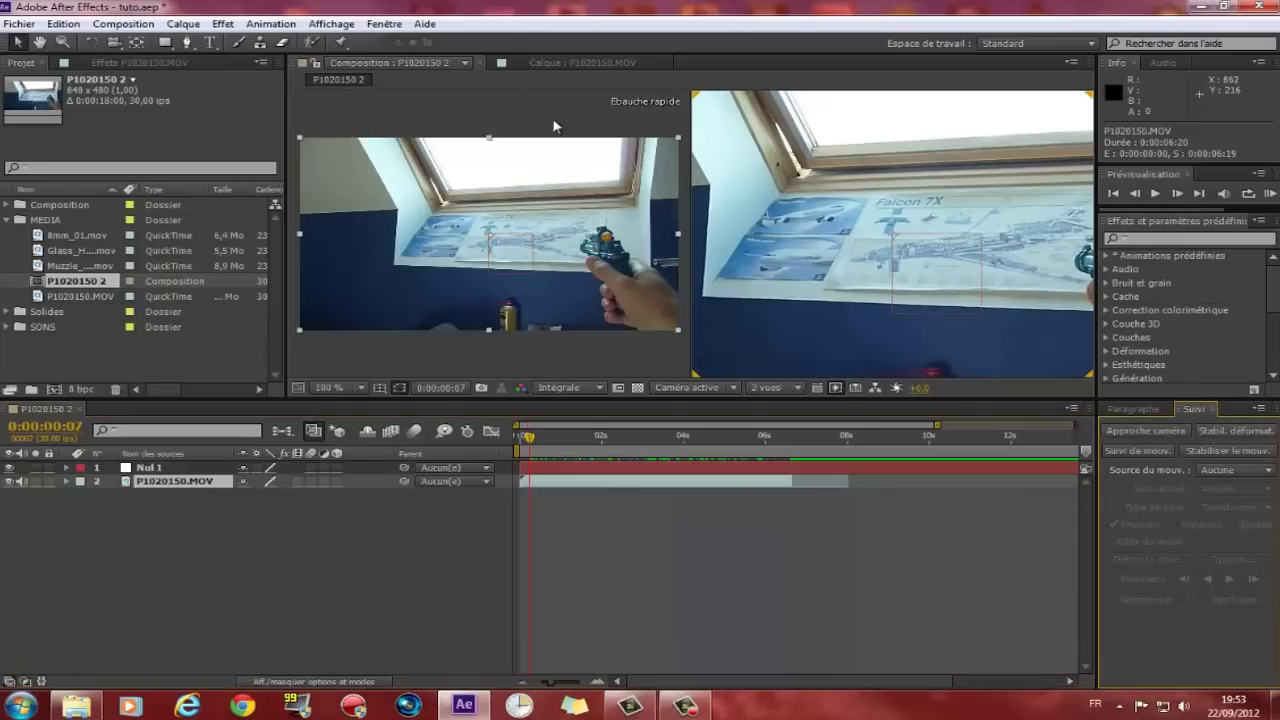
left_click(1137, 450)
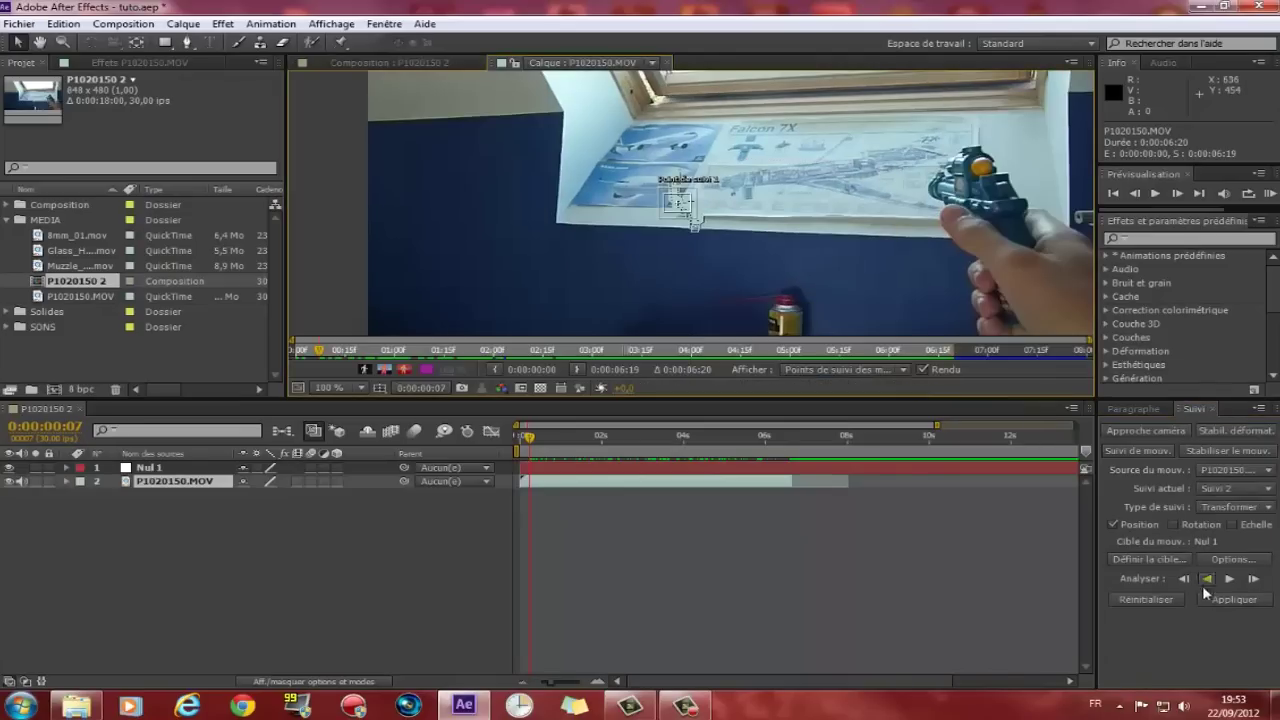
left_click(1211, 597)
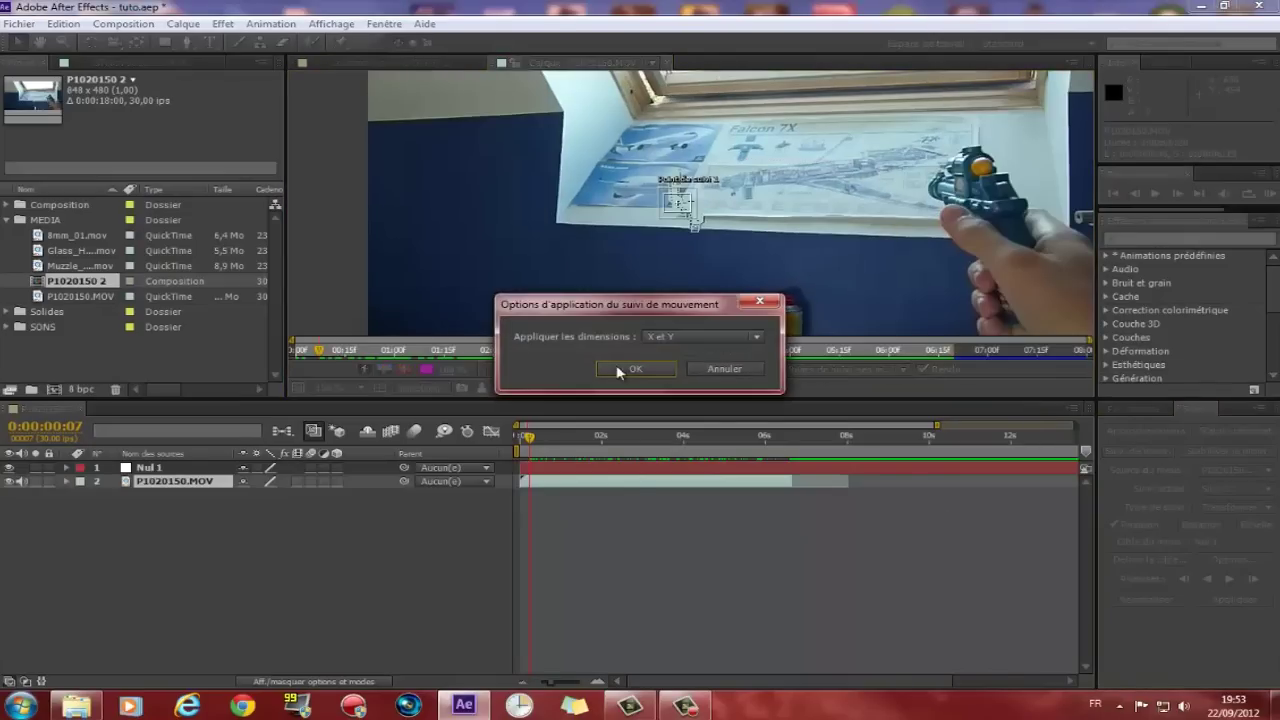
left_click(624, 366)
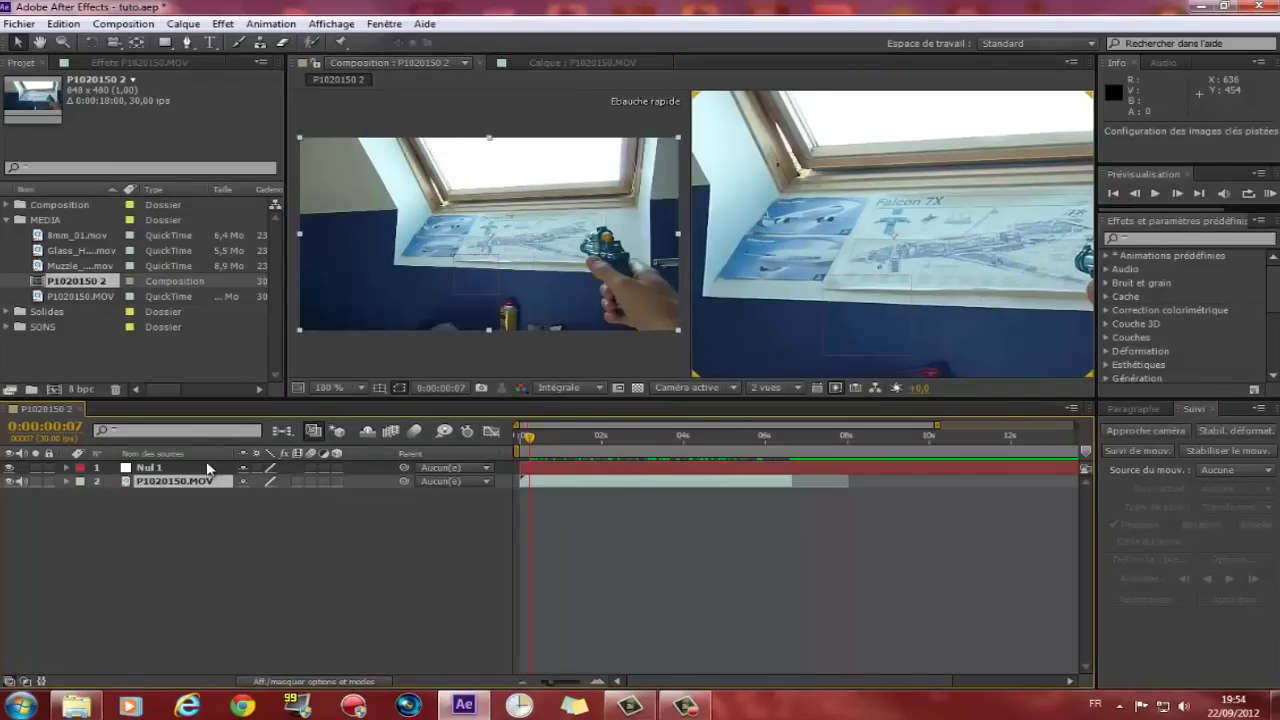
- Select Nul 1 and scrub the shot to confirm it follows the window corner
left_click(206, 466)
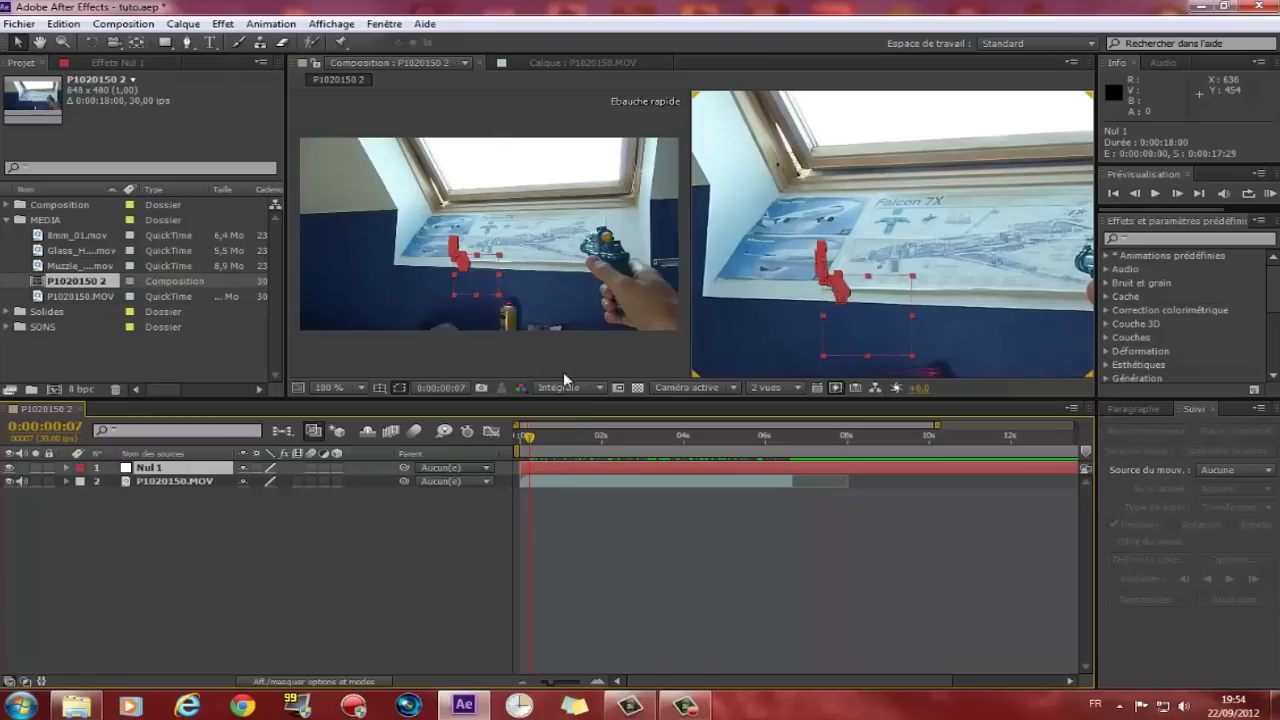
left_click_drag(531, 440, 781, 461)
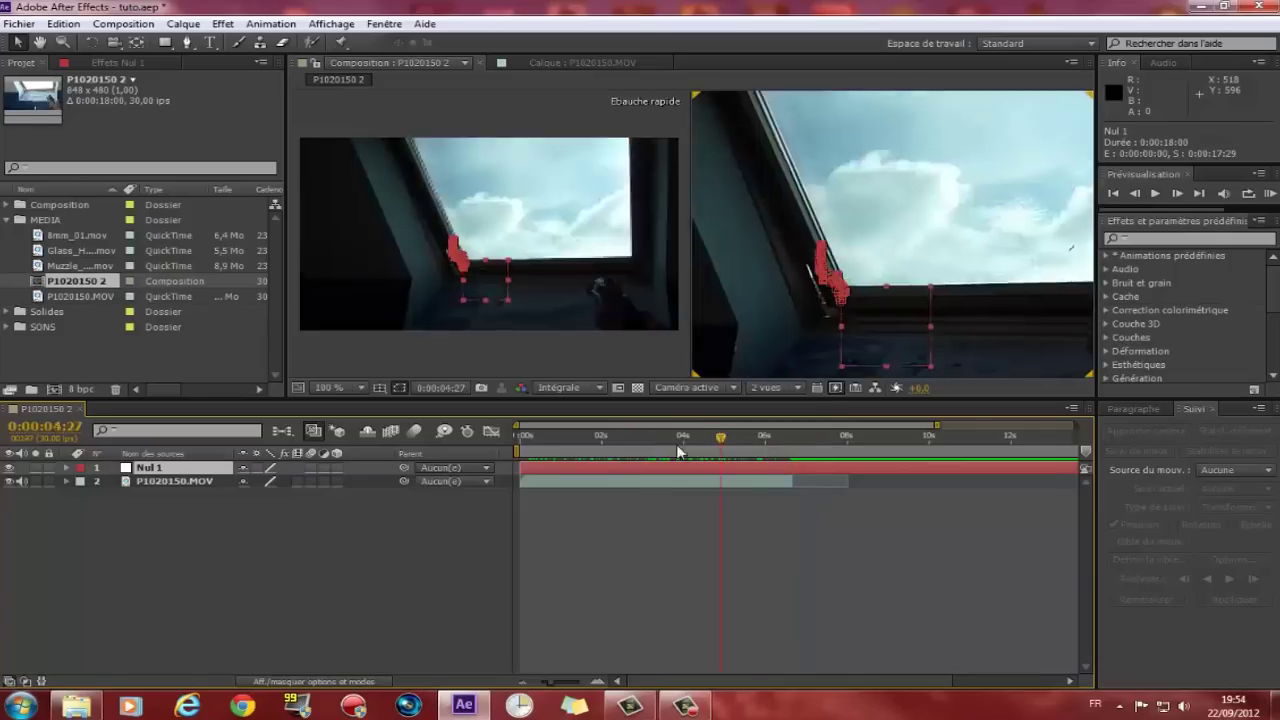
left_click_drag(781, 461, 521, 458)
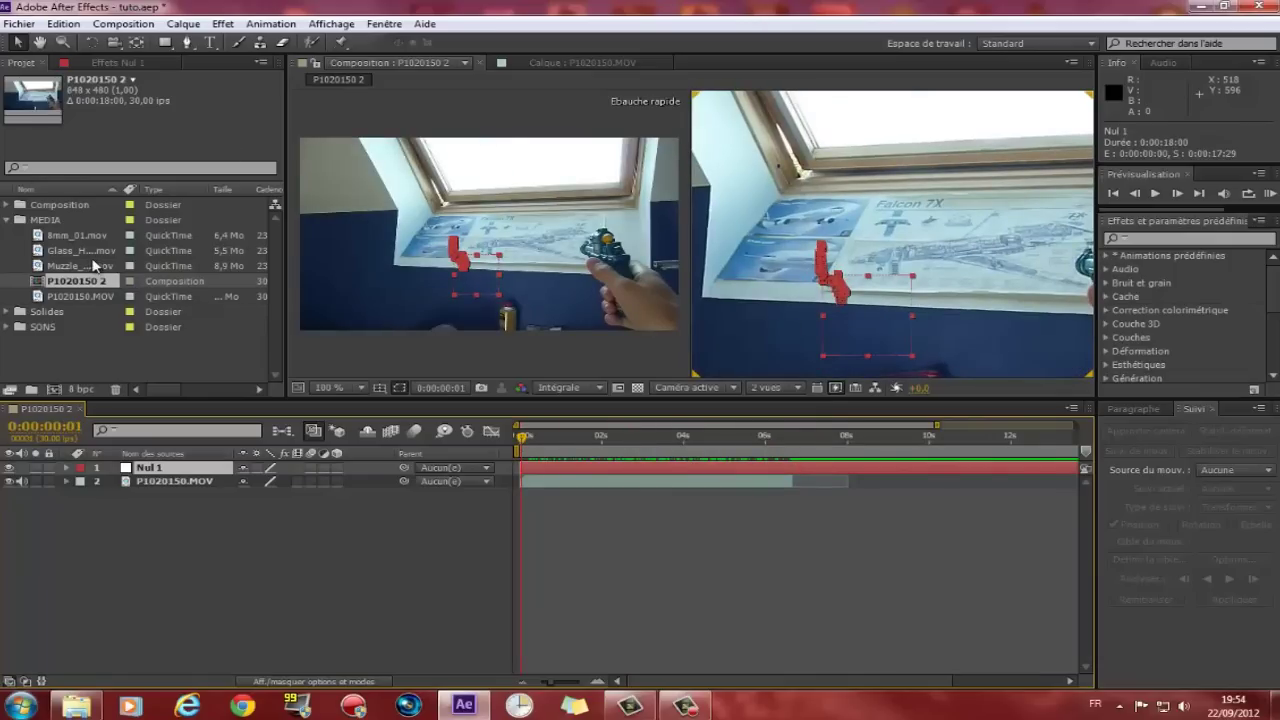
- Preview the Glass_Hit_01.mov crack footage in its own viewer
left_click(88, 251)
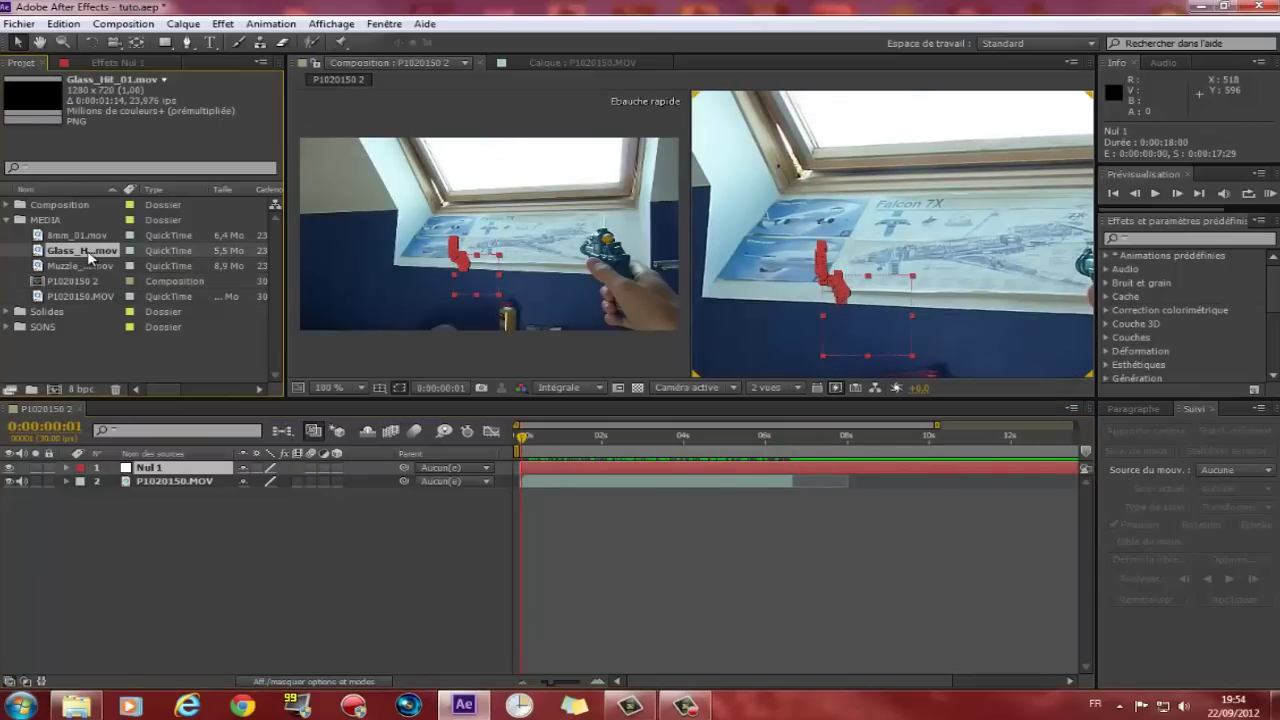
double_click(92, 256)
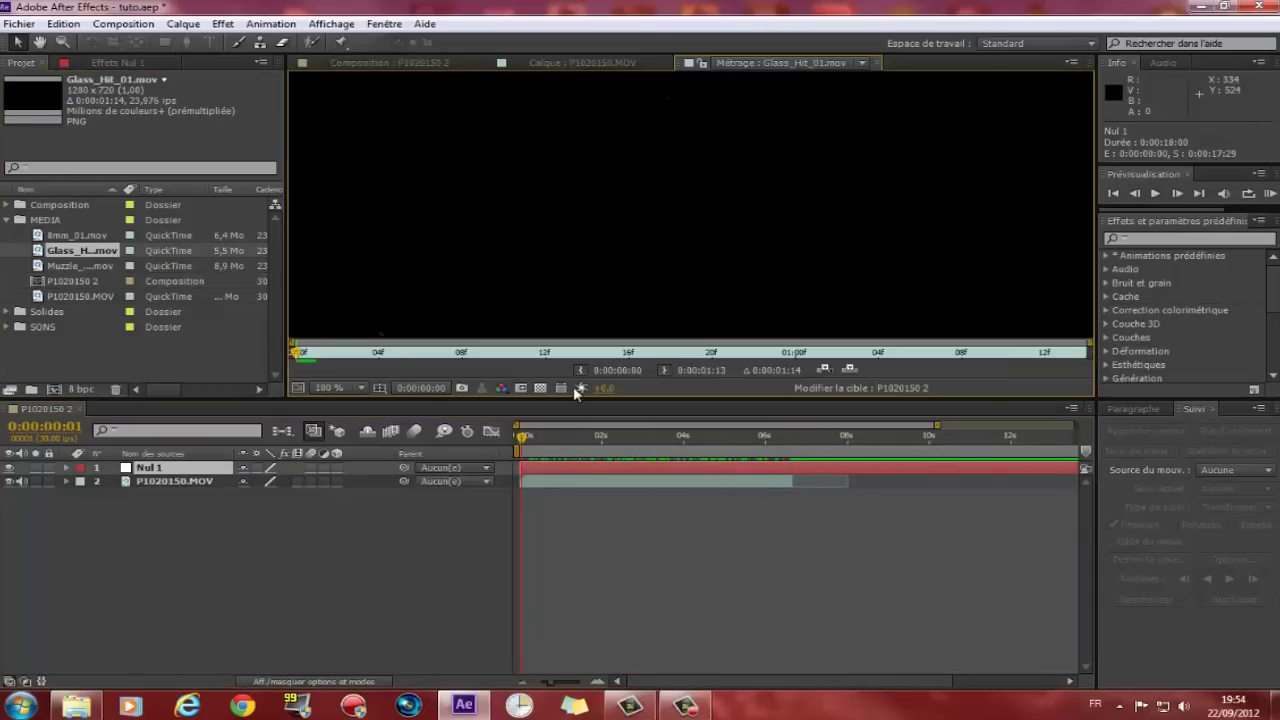
left_click(1156, 194)
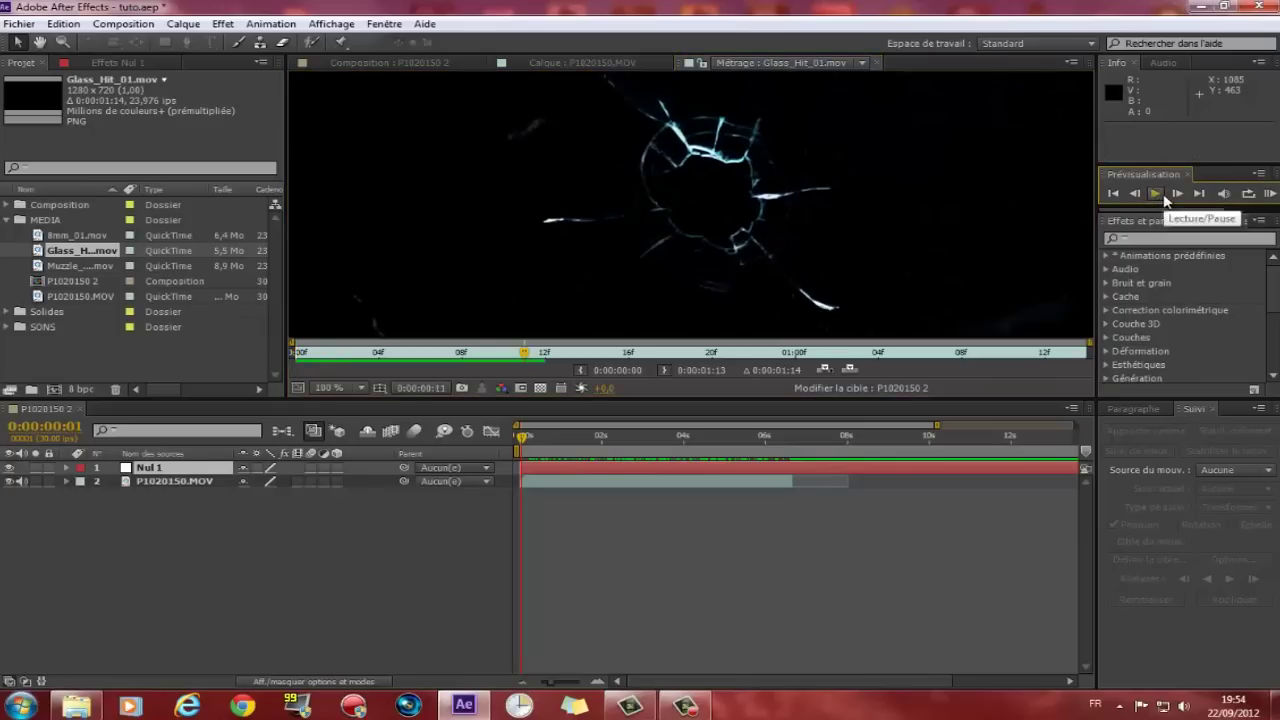
left_click(877, 65)
- Add Glass_Hit_01.mov to the composition between Nul 1 and P1020150.MOV
left_click_drag(57, 251, 119, 266)
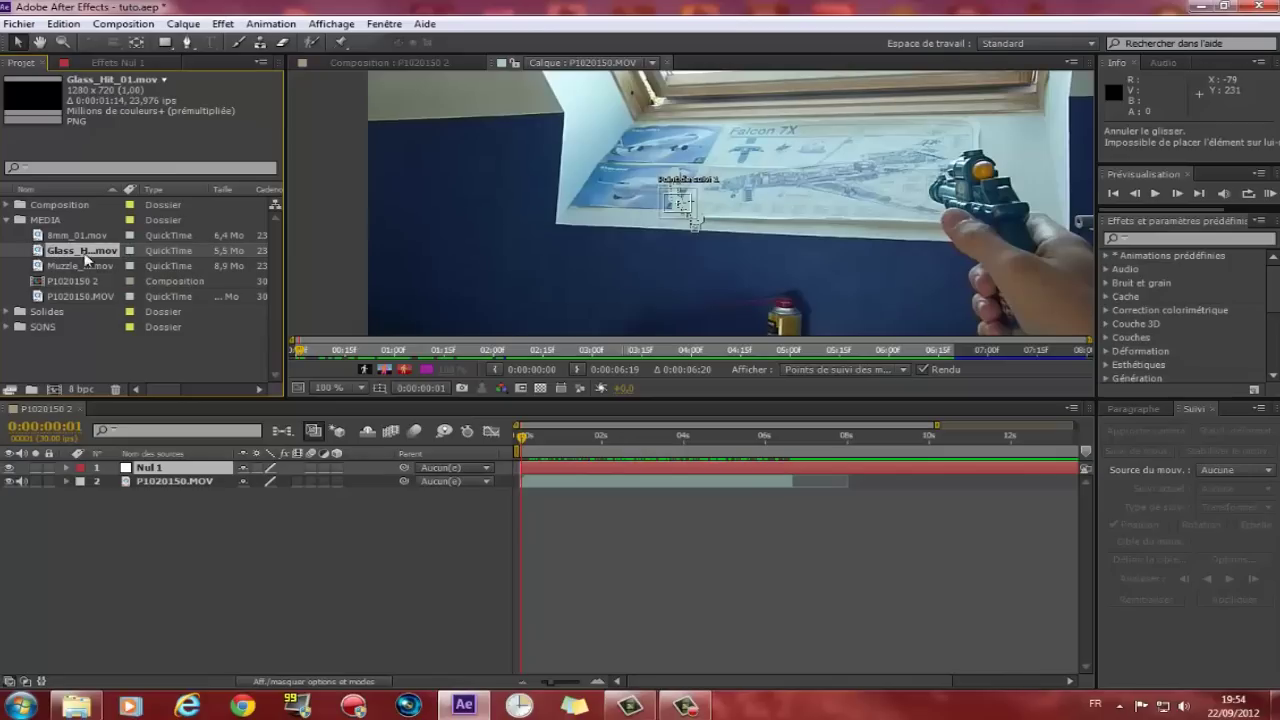
left_click(385, 63)
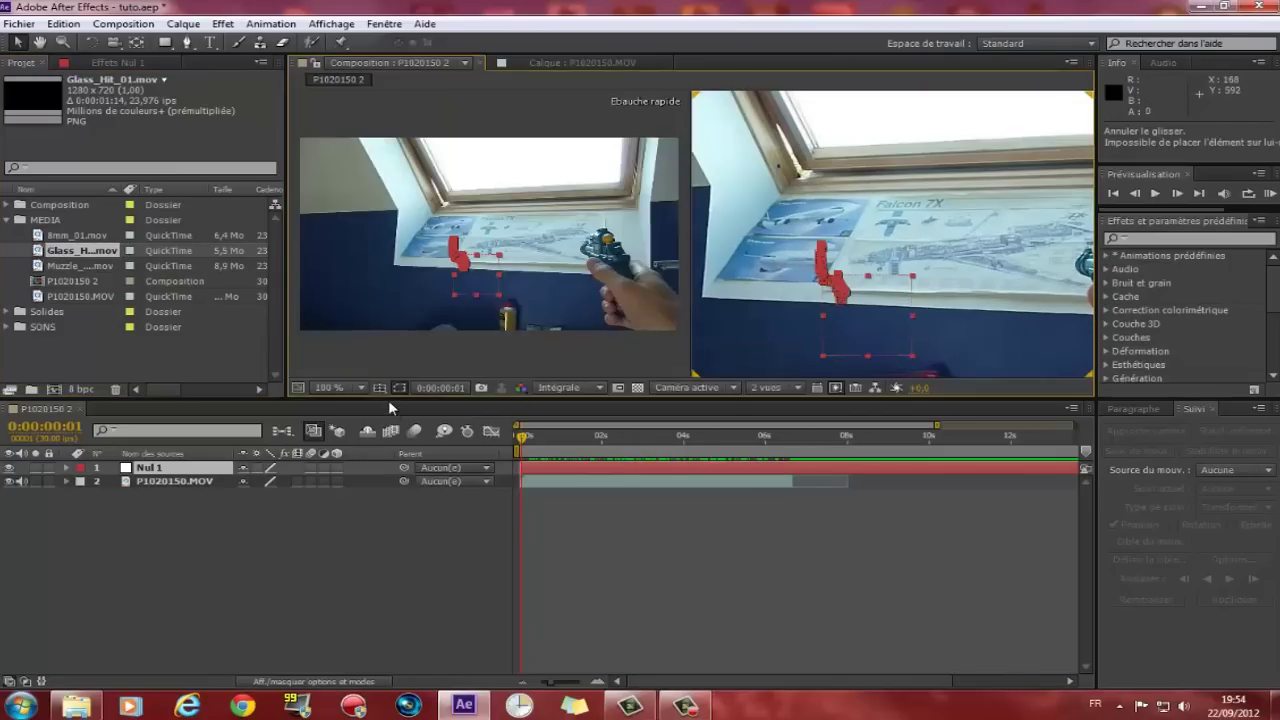
left_click_drag(389, 404, 389, 445)
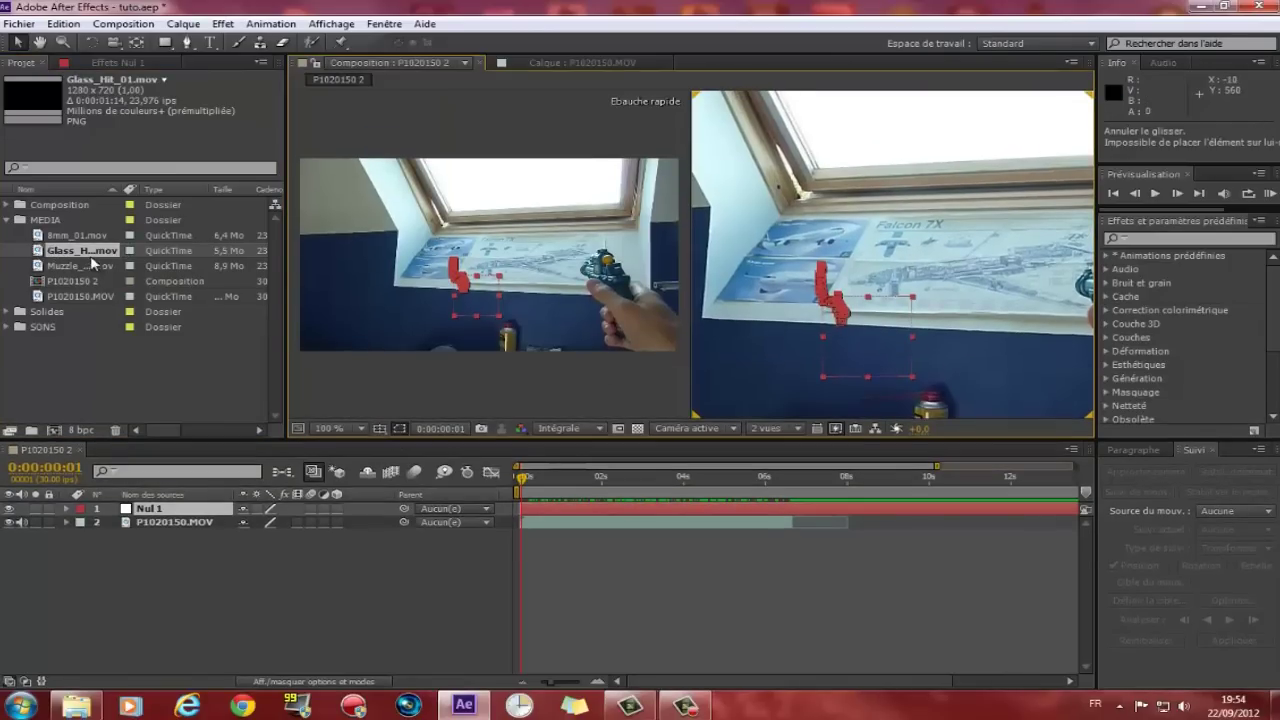
left_click_drag(93, 263, 170, 524)
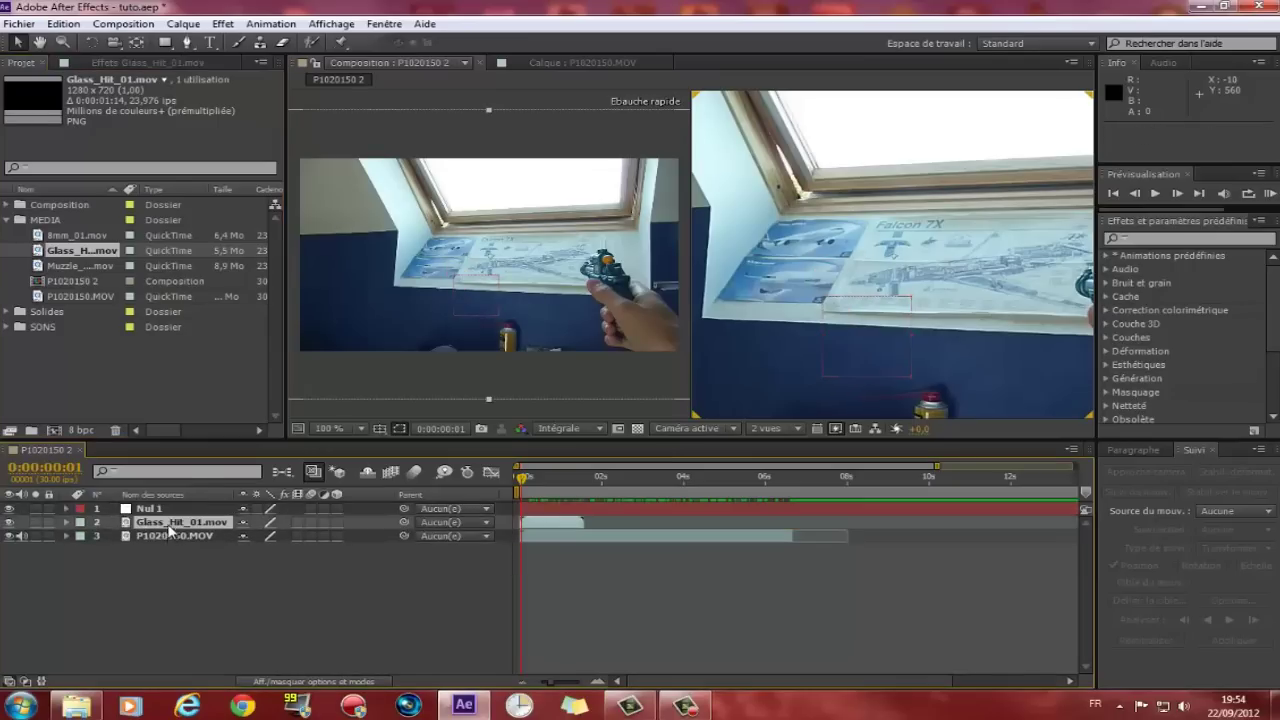
left_click(172, 535)
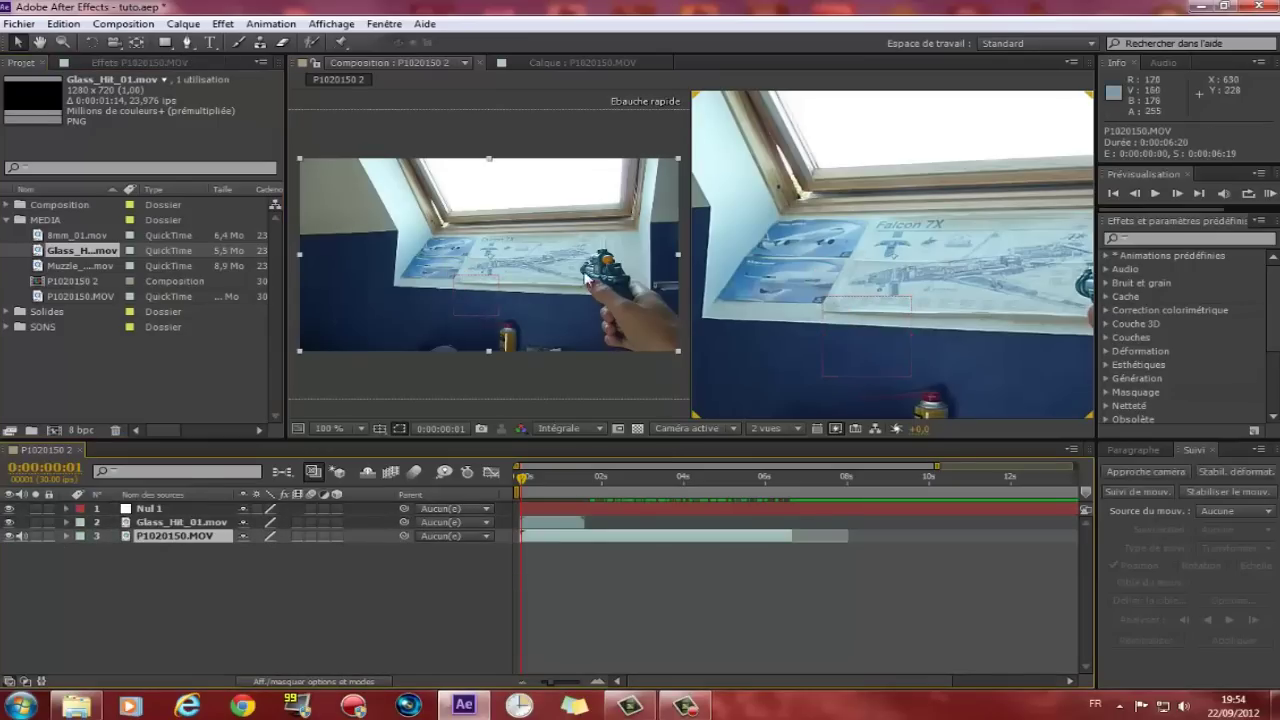
- Slide the Glass_Hit_01.mov layer to start at 0:00:03:04, then step forward to see the cracks
left_click(218, 522)
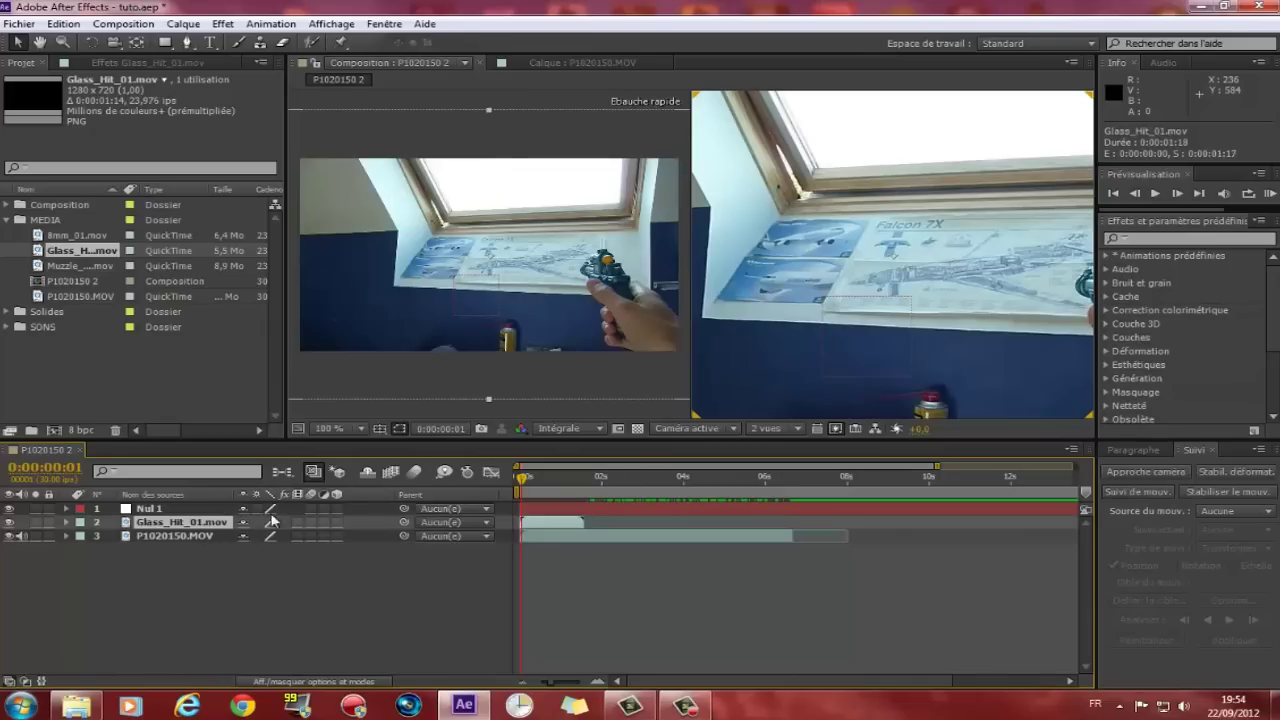
left_click_drag(595, 531, 690, 527)
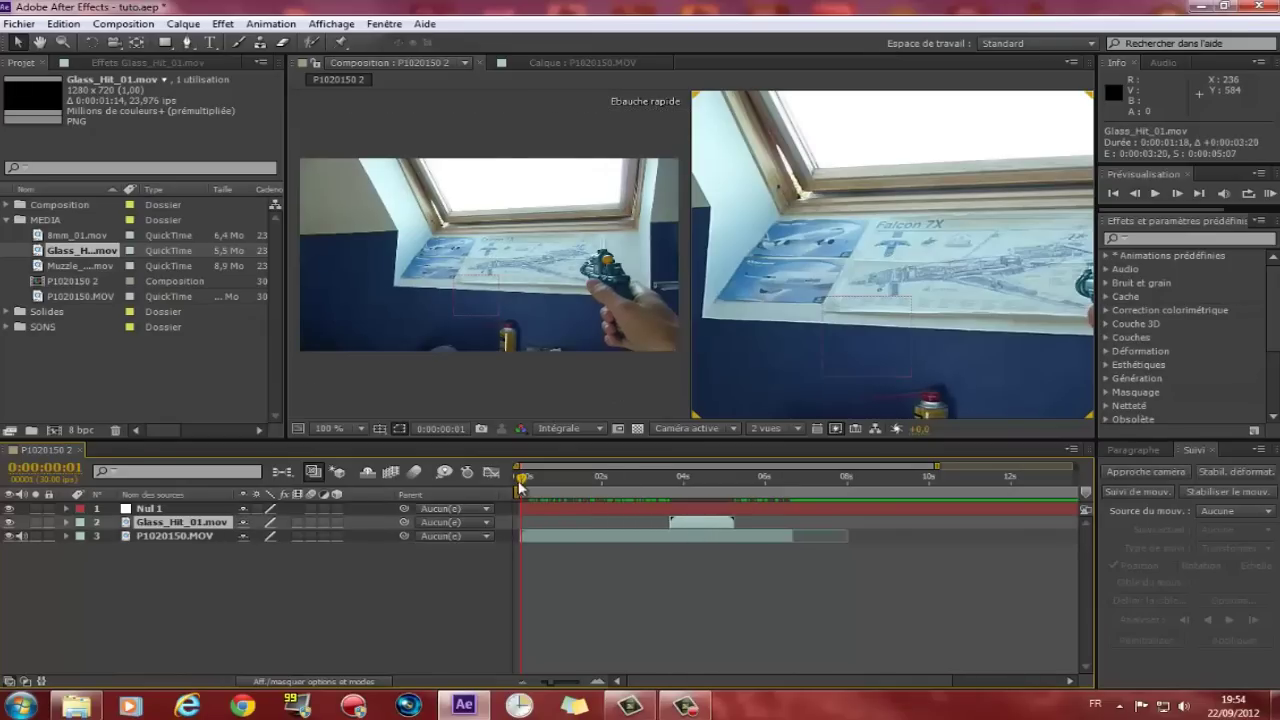
left_click_drag(521, 484, 647, 487)
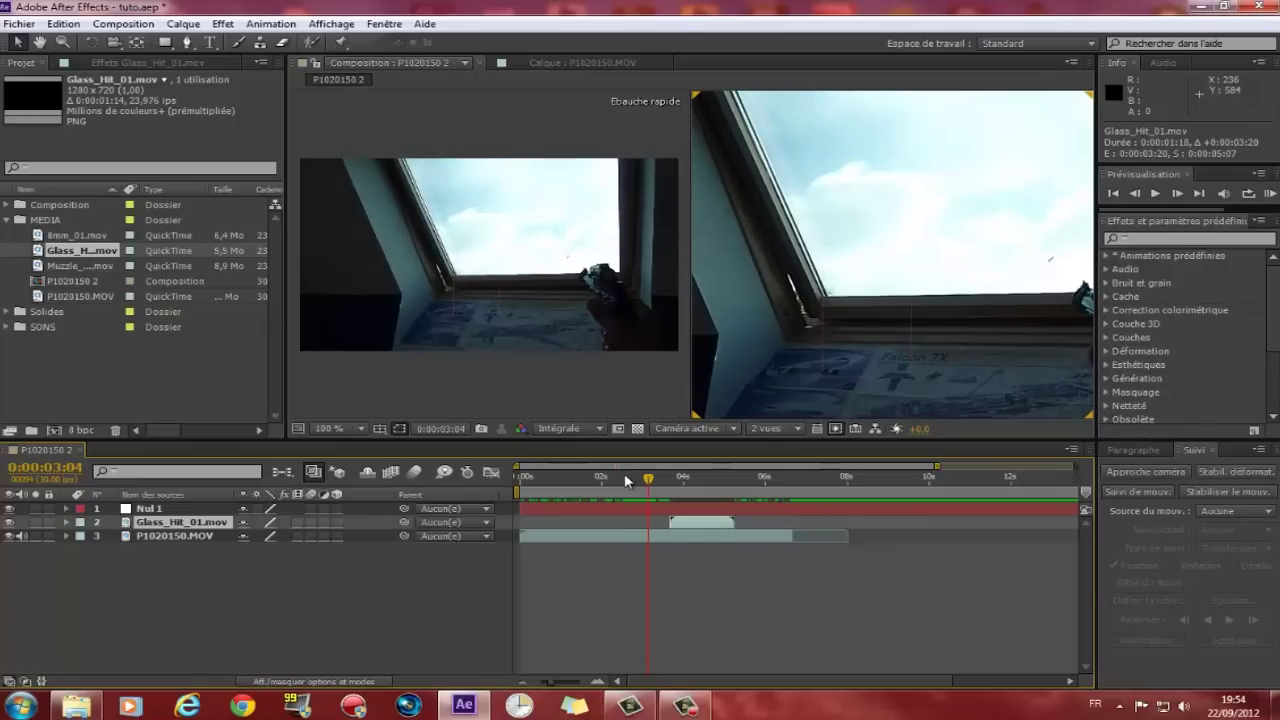
left_click_drag(553, 683, 580, 683)
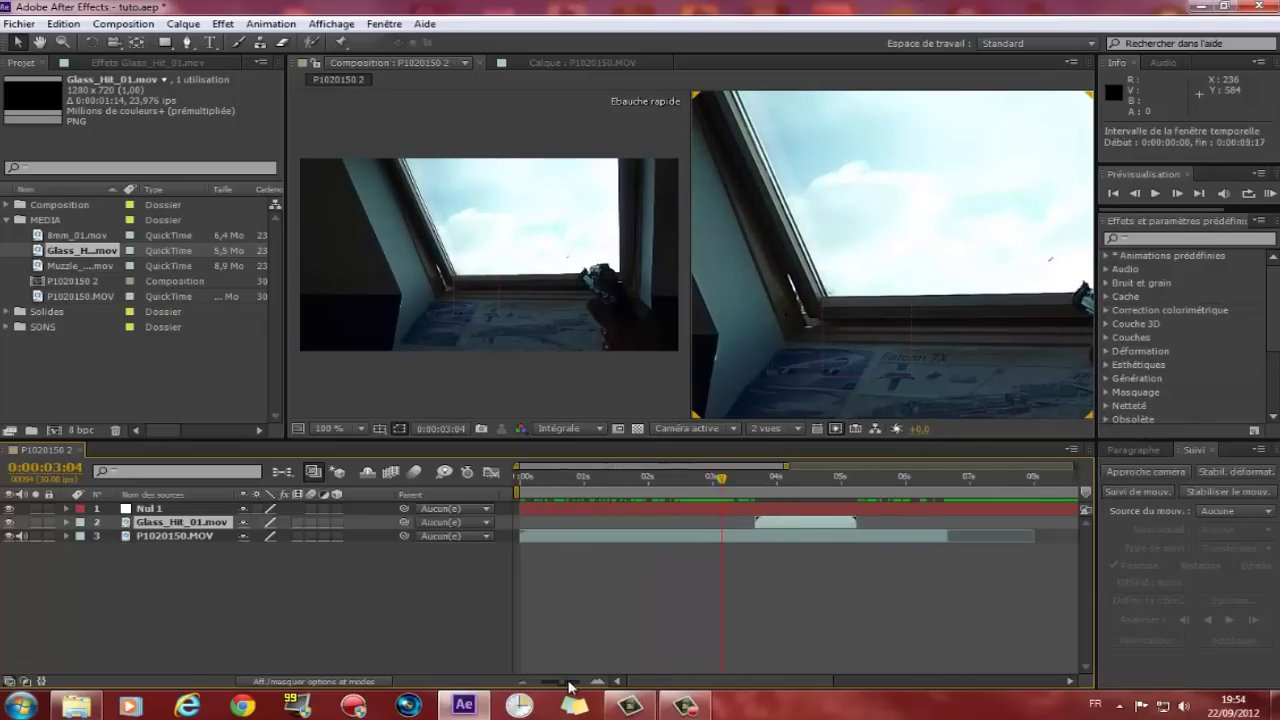
left_click_drag(994, 530, 851, 521)
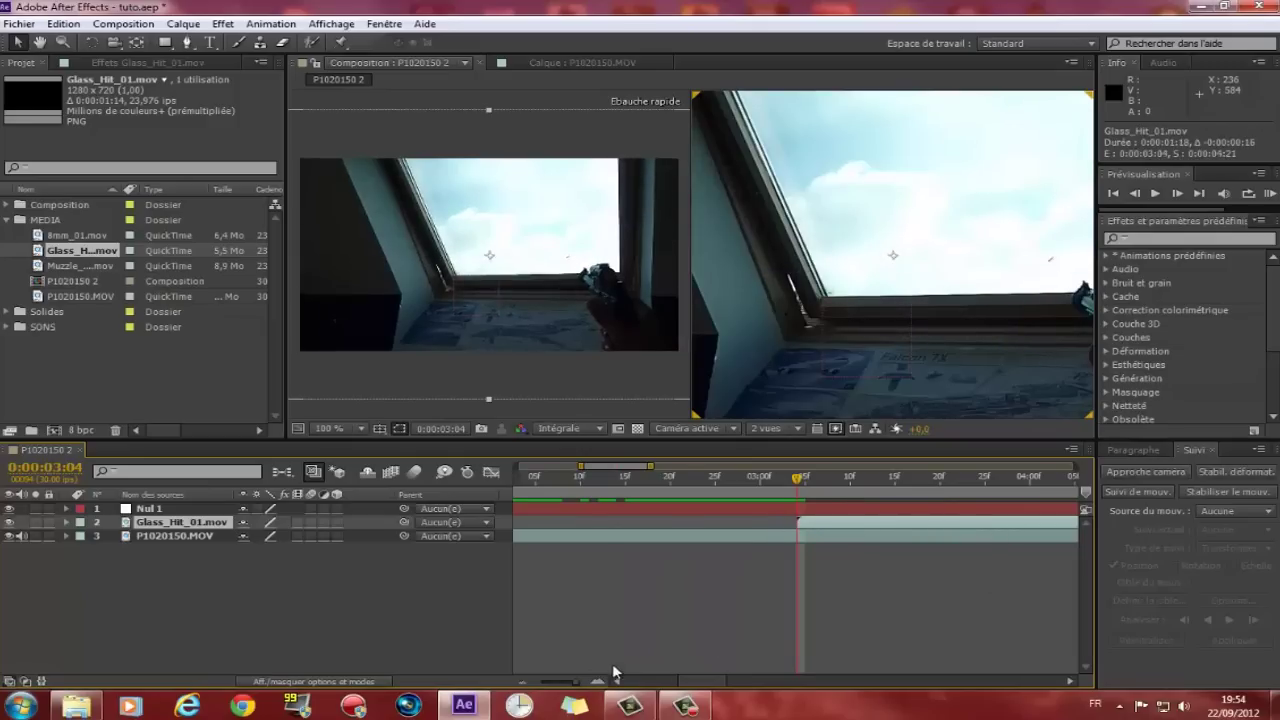
key("Page_Down")
key("Page_Down")
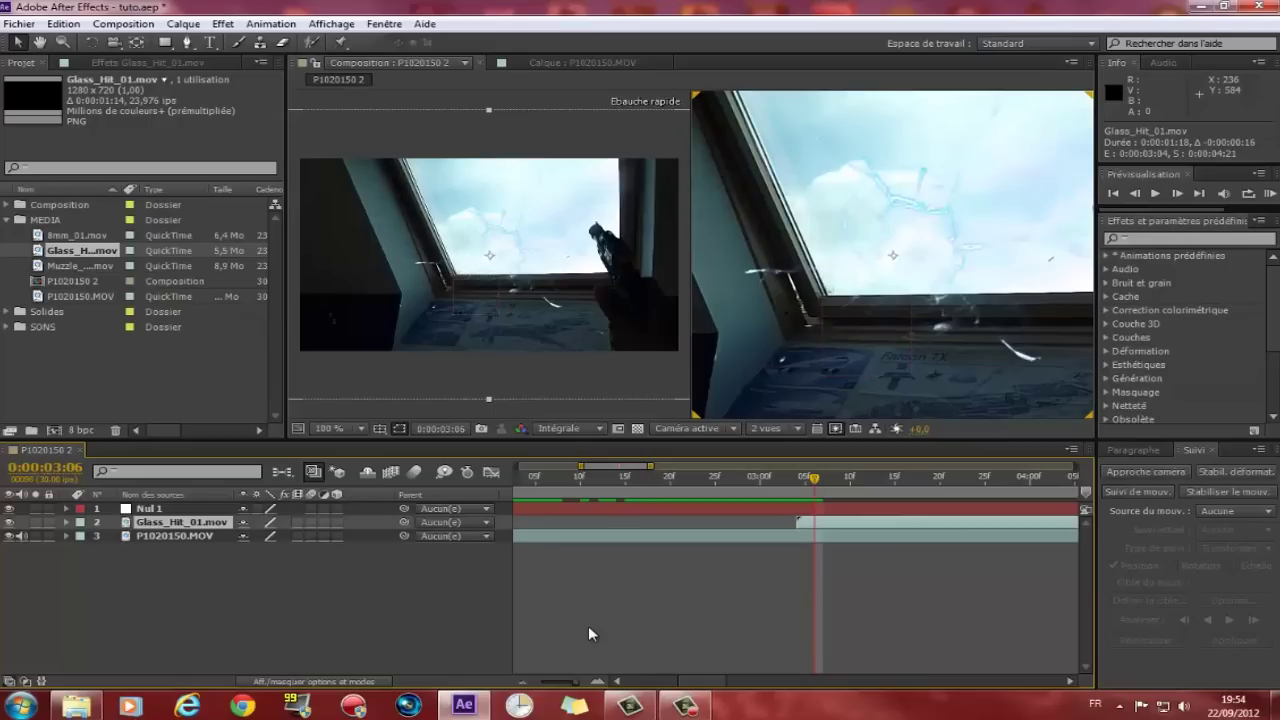
scroll(700, 300, "down", 2)
- Shrink the Glass_Hit_01.mov crack layer and move it up into the window's sky area
scroll(662, 312, "down", 2)
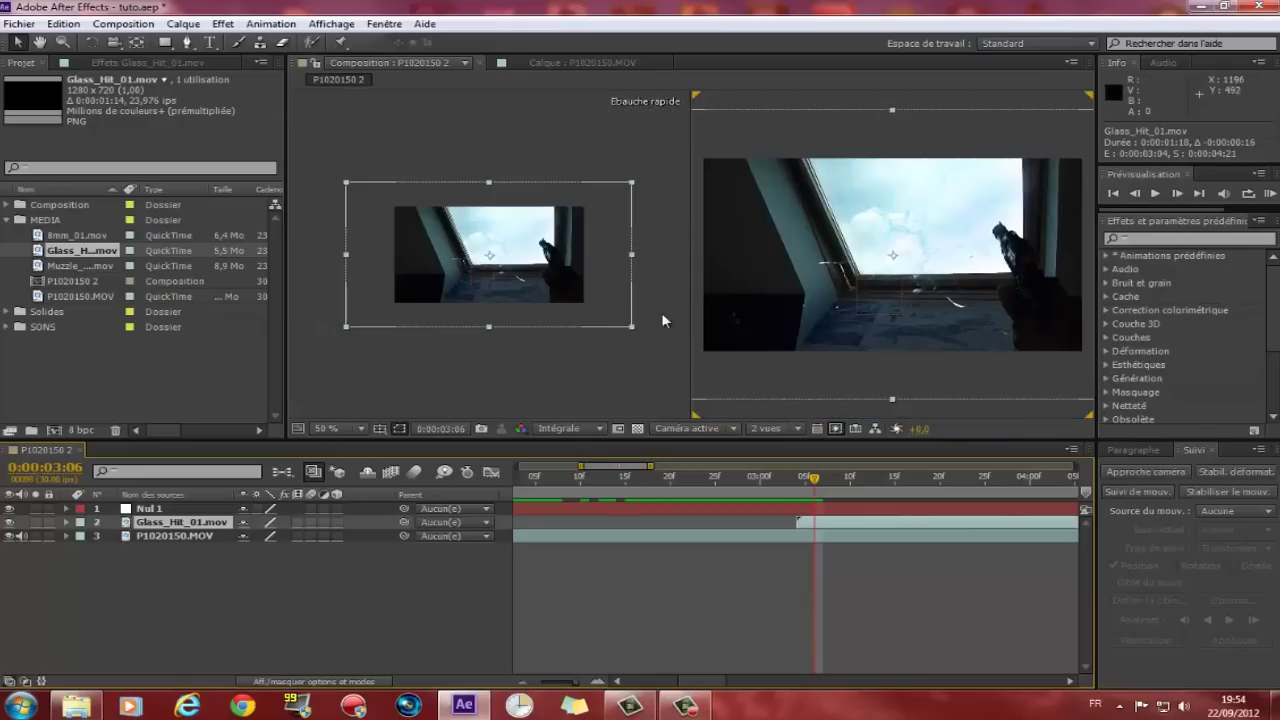
left_click_drag(632, 327, 513, 266)
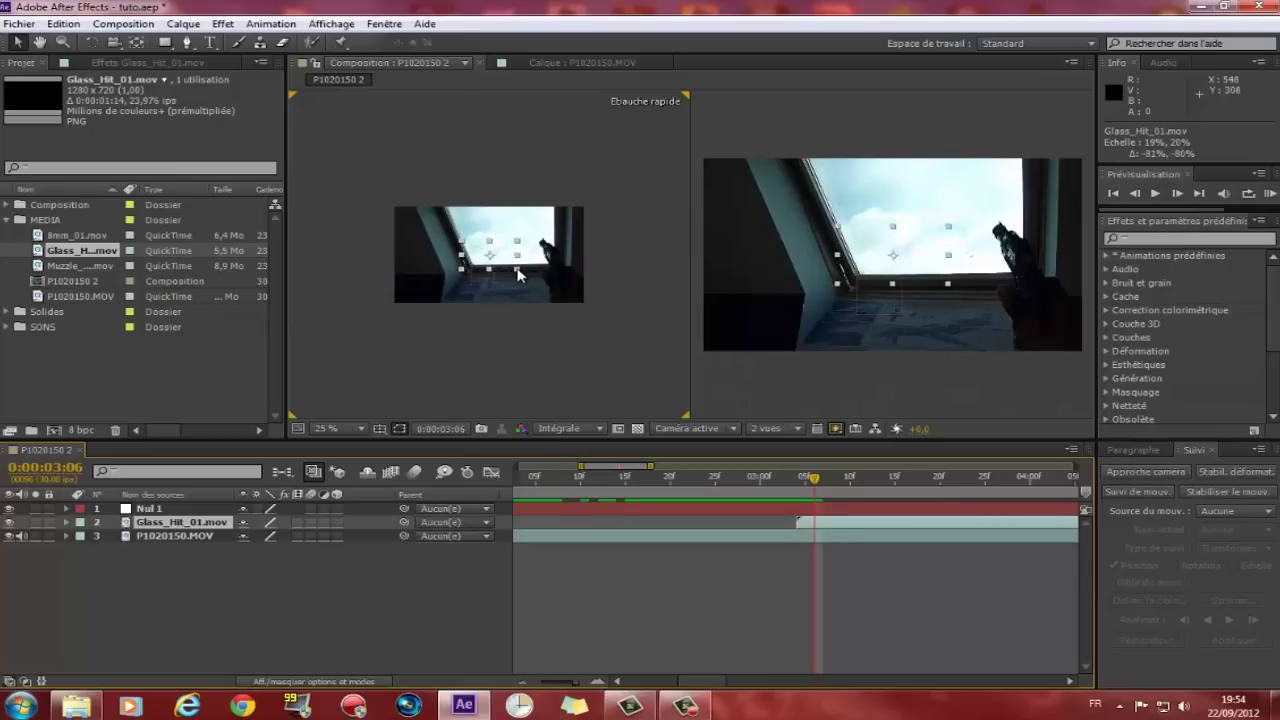
scroll(490, 245, "up", 4)
mouse_move(520, 276)
left_mouse_down()
mouse_move(523, 195)
mouse_move(499, 167)
mouse_move(515, 160)
left_mouse_up()
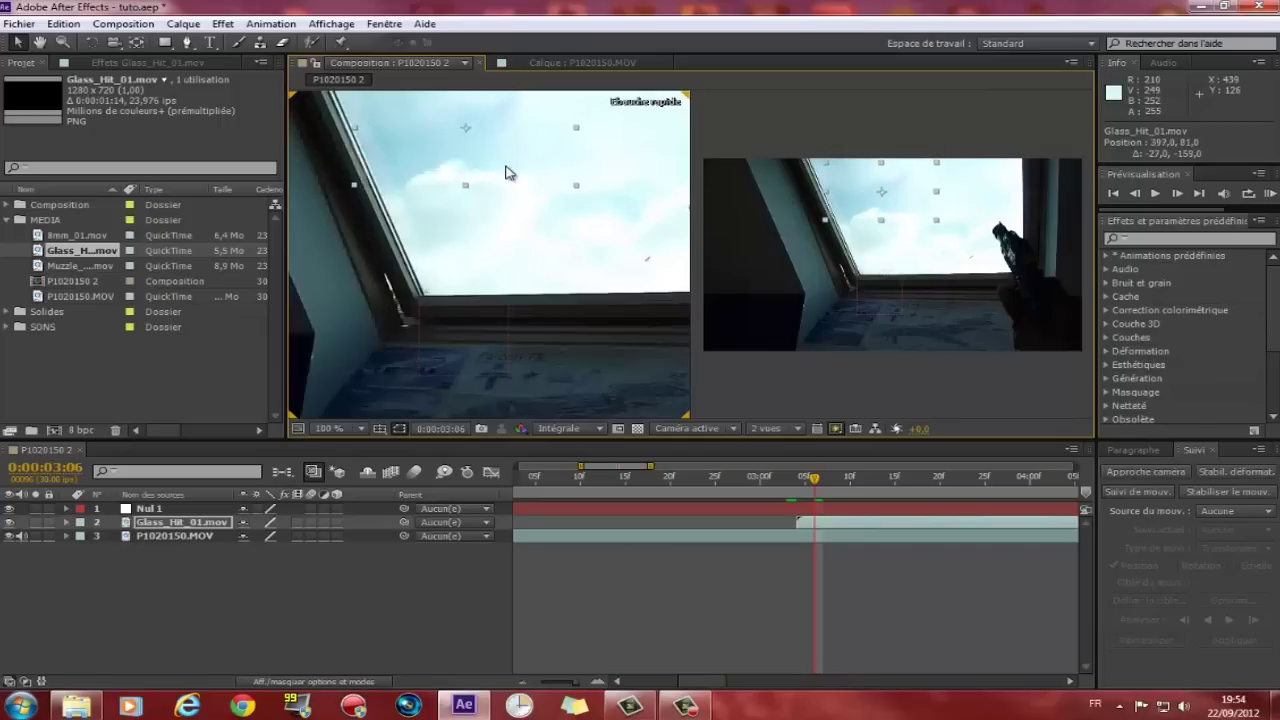
scroll(504, 170, "up", 2)
mouse_move(557, 309)
left_mouse_down()
mouse_move(519, 380)
mouse_move(534, 406)
left_mouse_up()
scroll(523, 346, "down", 2)
scroll(531, 299, "up", 1)
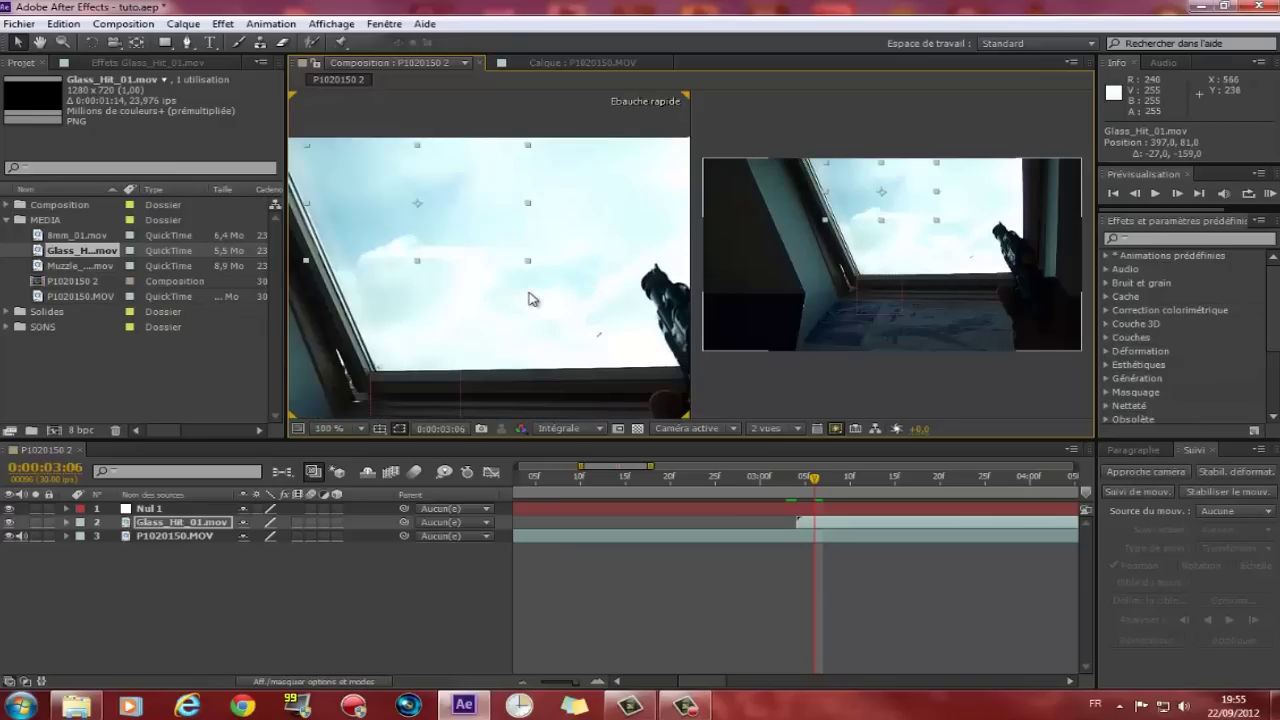
scroll(529, 296, "up", 1)
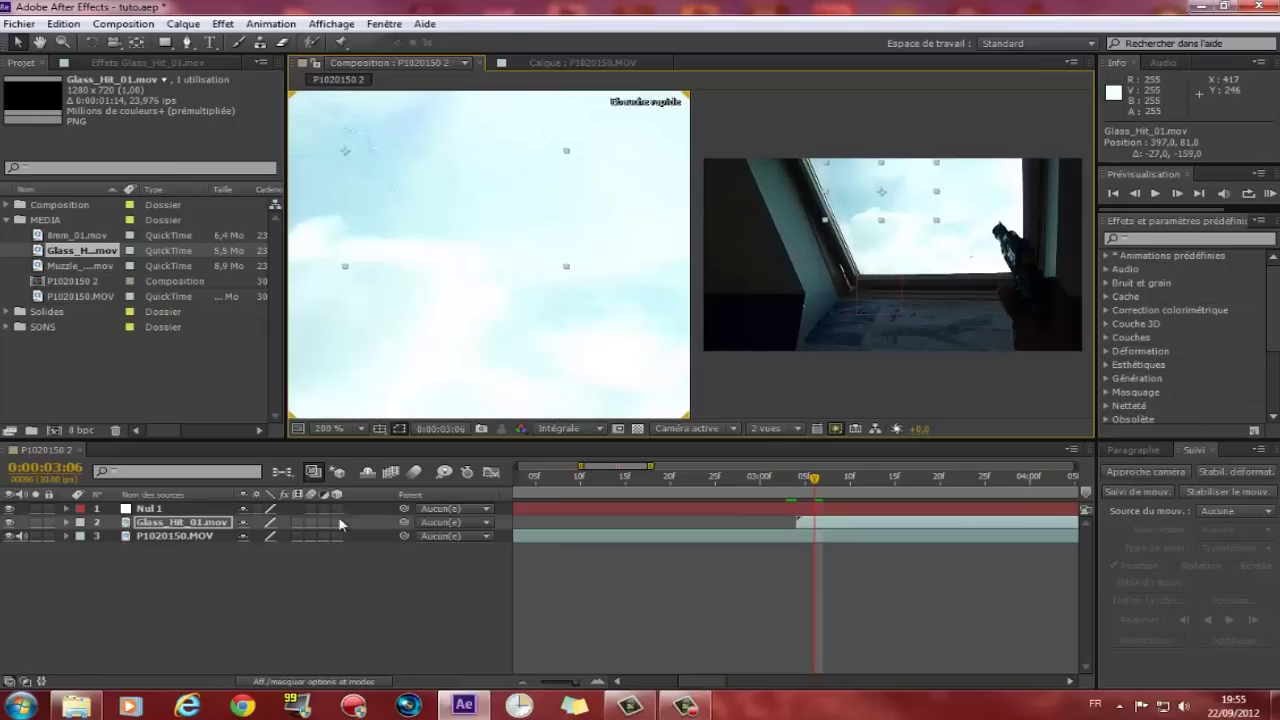
scroll(378, 213, "down", 1)
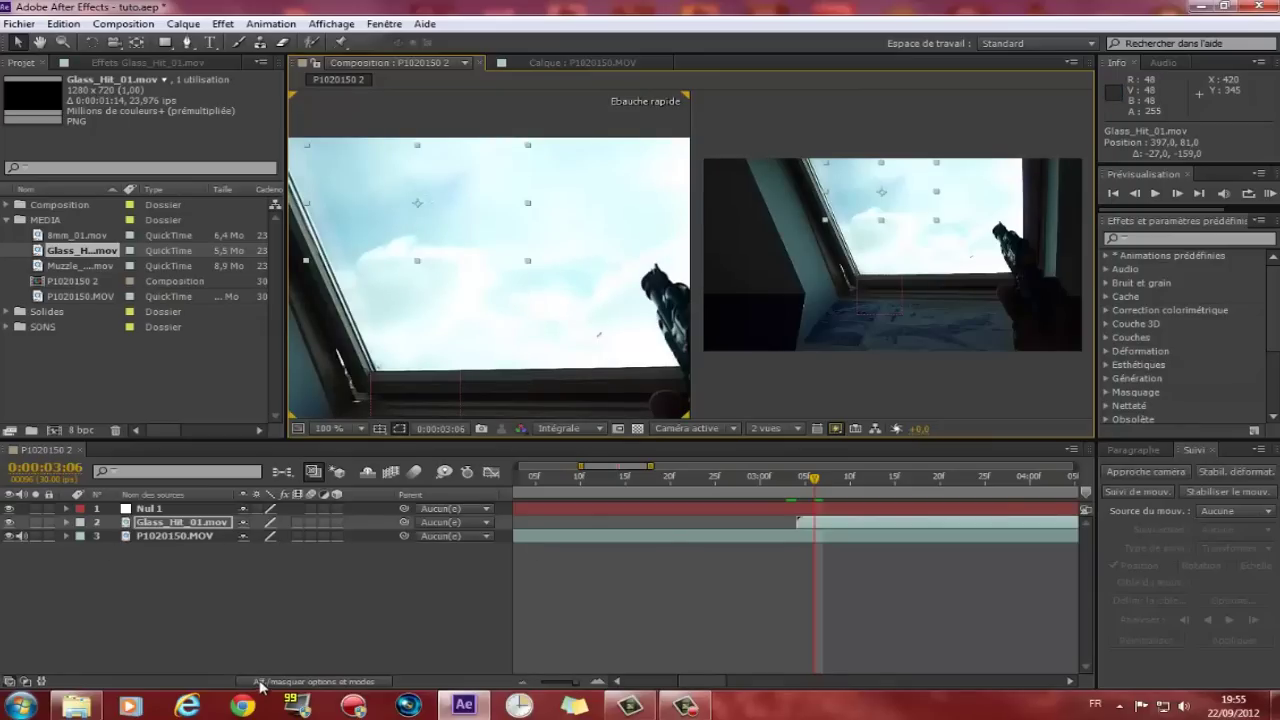
left_click(260, 683)
- Set the Glass_Hit_01.mov layer's blend mode to Addition and scrub to check the crack
left_click(280, 522)
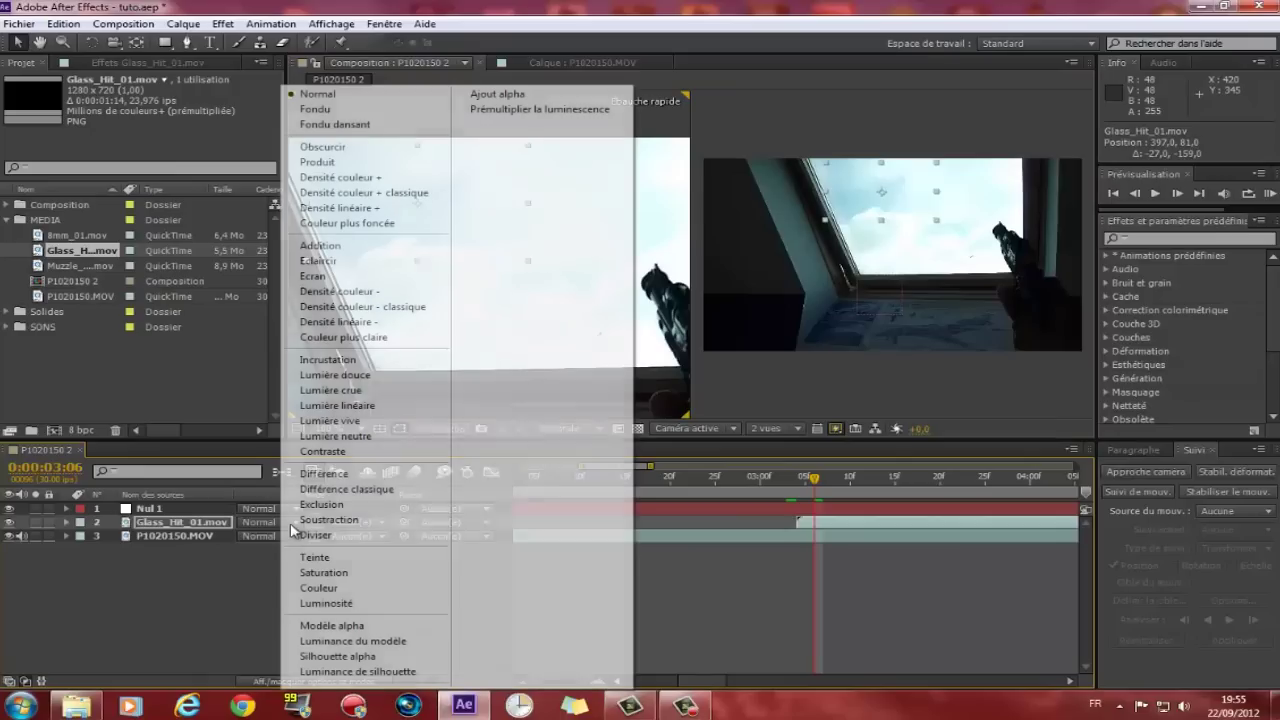
left_click(318, 246)
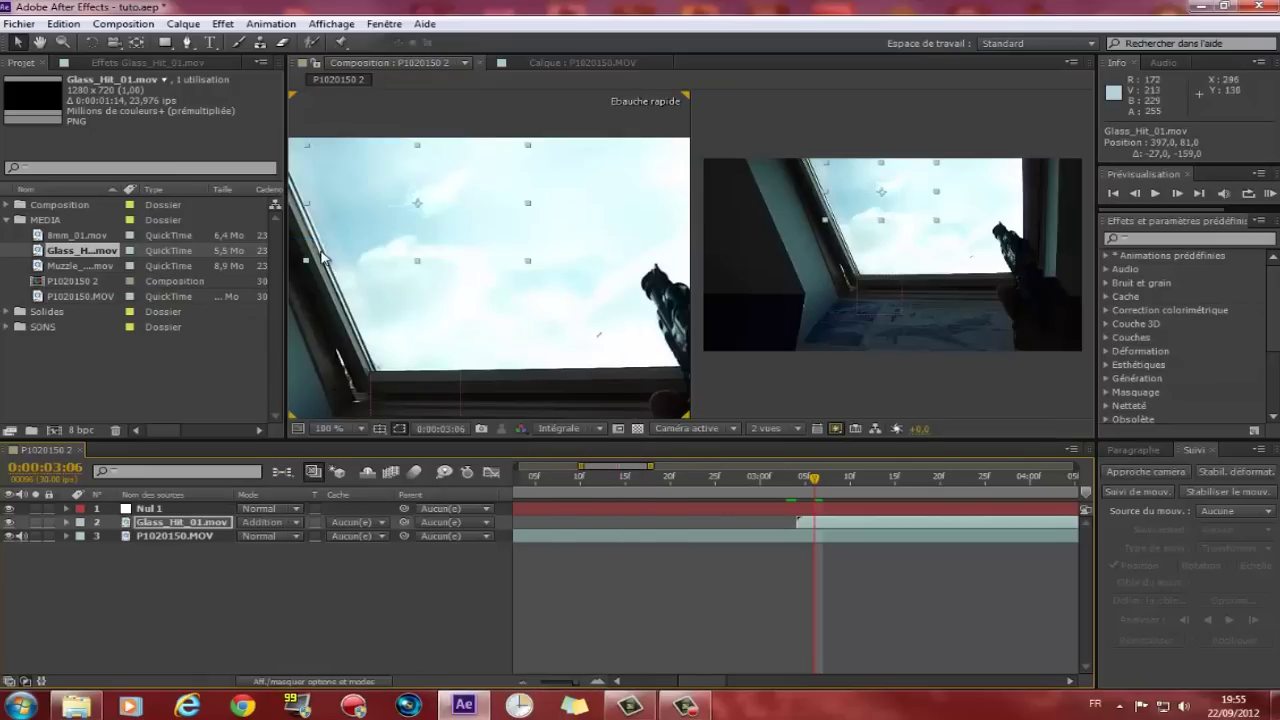
left_click_drag(366, 224, 405, 212)
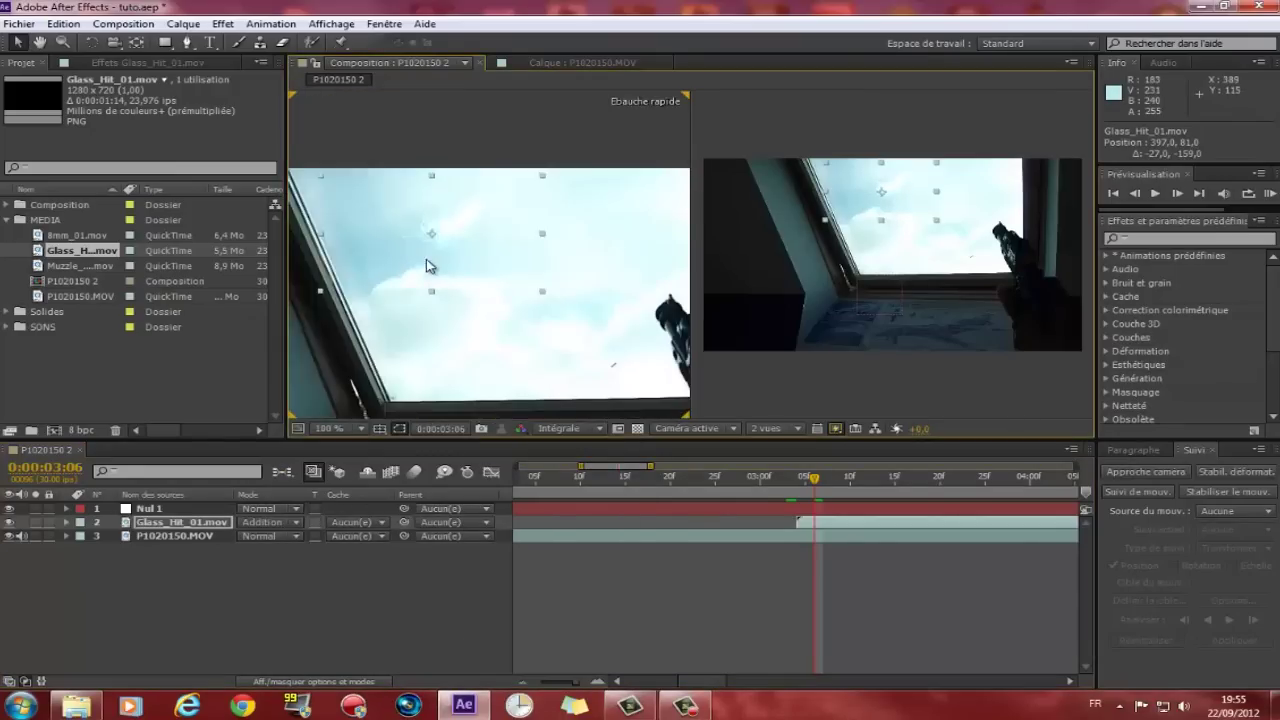
left_click_drag(818, 492, 903, 494)
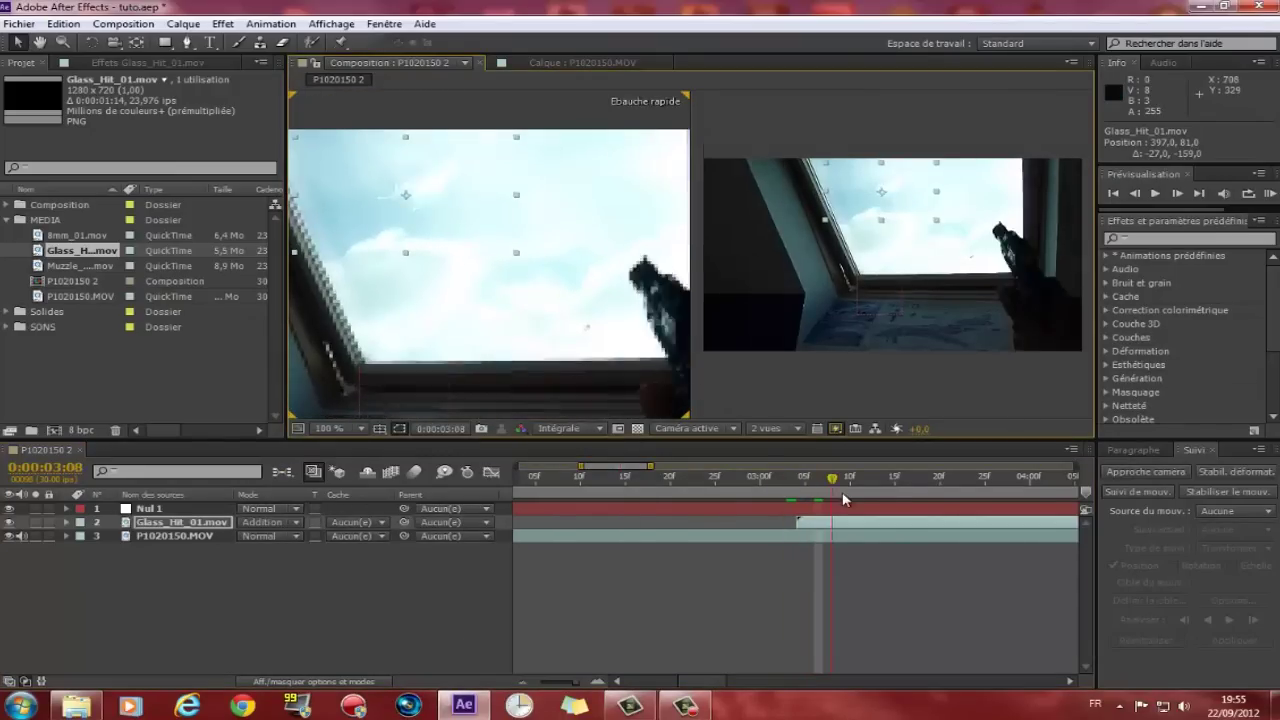
mouse_move(903, 494)
left_mouse_down()
mouse_move(800, 505)
mouse_move(814, 500)
left_mouse_up()
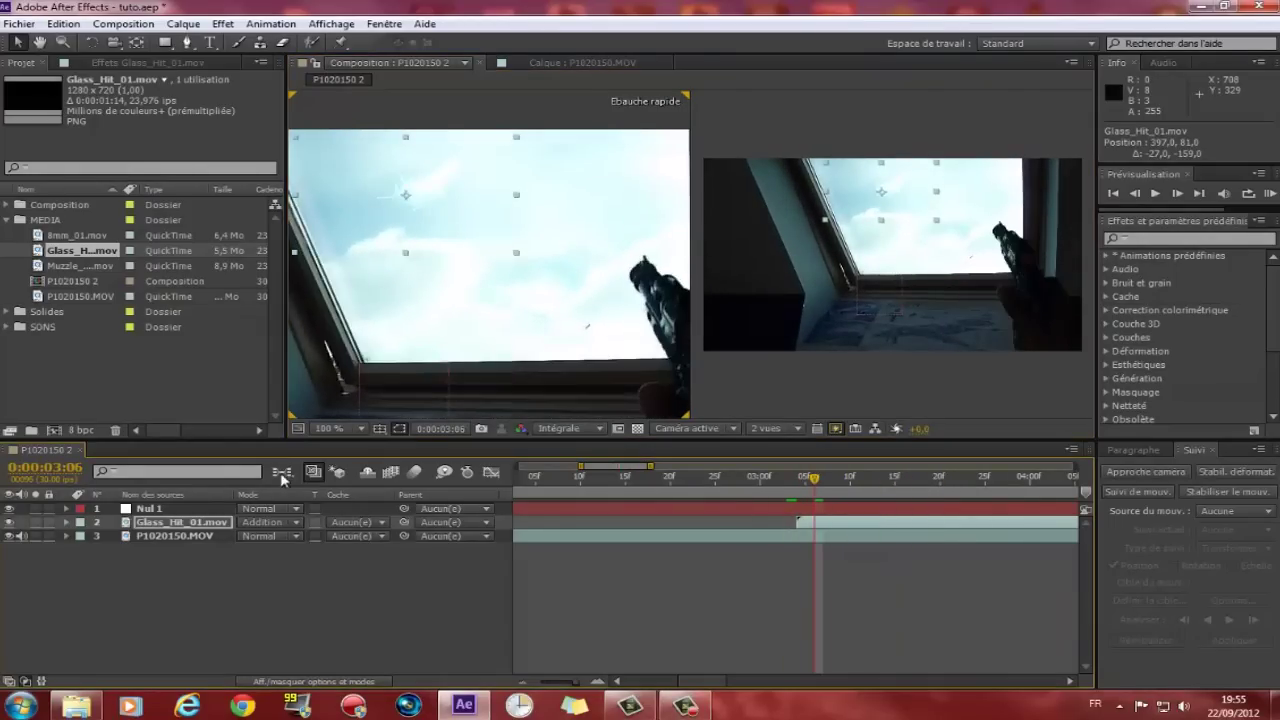
left_click(212, 523)
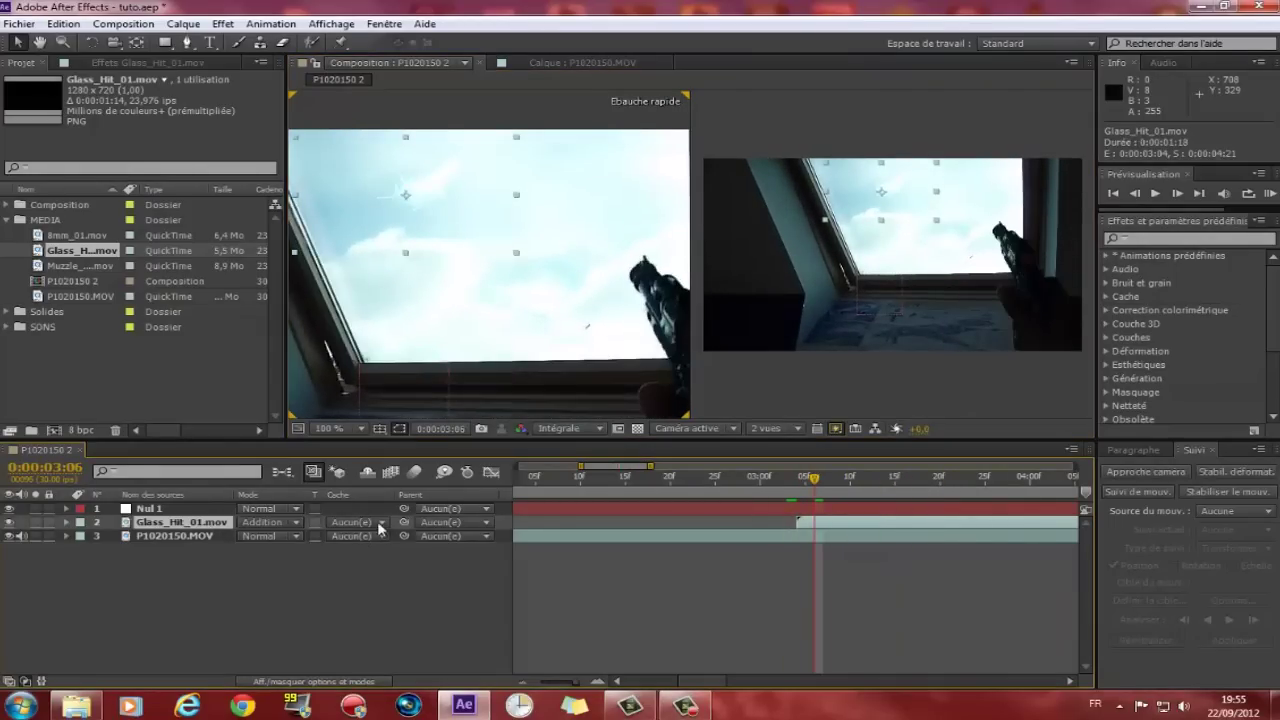
mouse_move(404, 526)
left_mouse_down()
mouse_move(413, 532)
mouse_move(380, 514)
left_mouse_up()
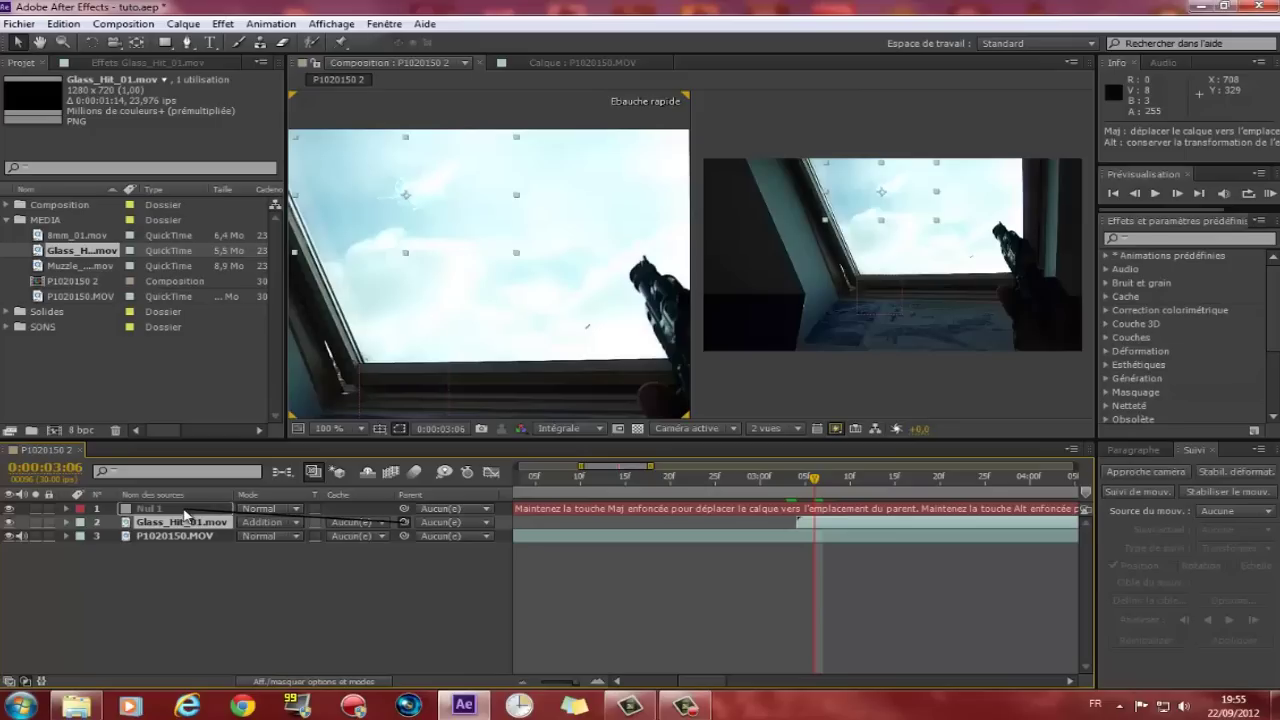
- Pick-whip Glass_Hit_01.mov to Nul 1 to make the null its parent
left_click_drag(183, 514, 183, 512)
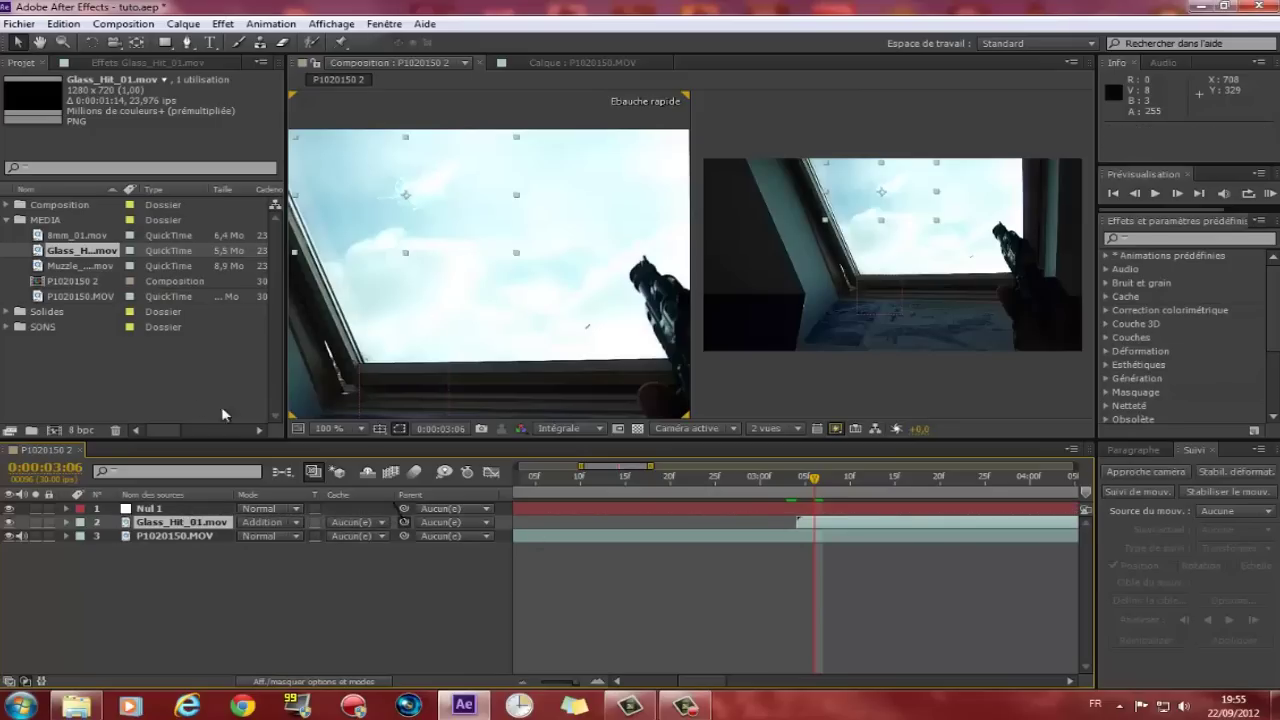
left_click_drag(185, 508, 181, 514)
left_click_drag(812, 485, 958, 488)
scroll(600, 294, "down", 2)
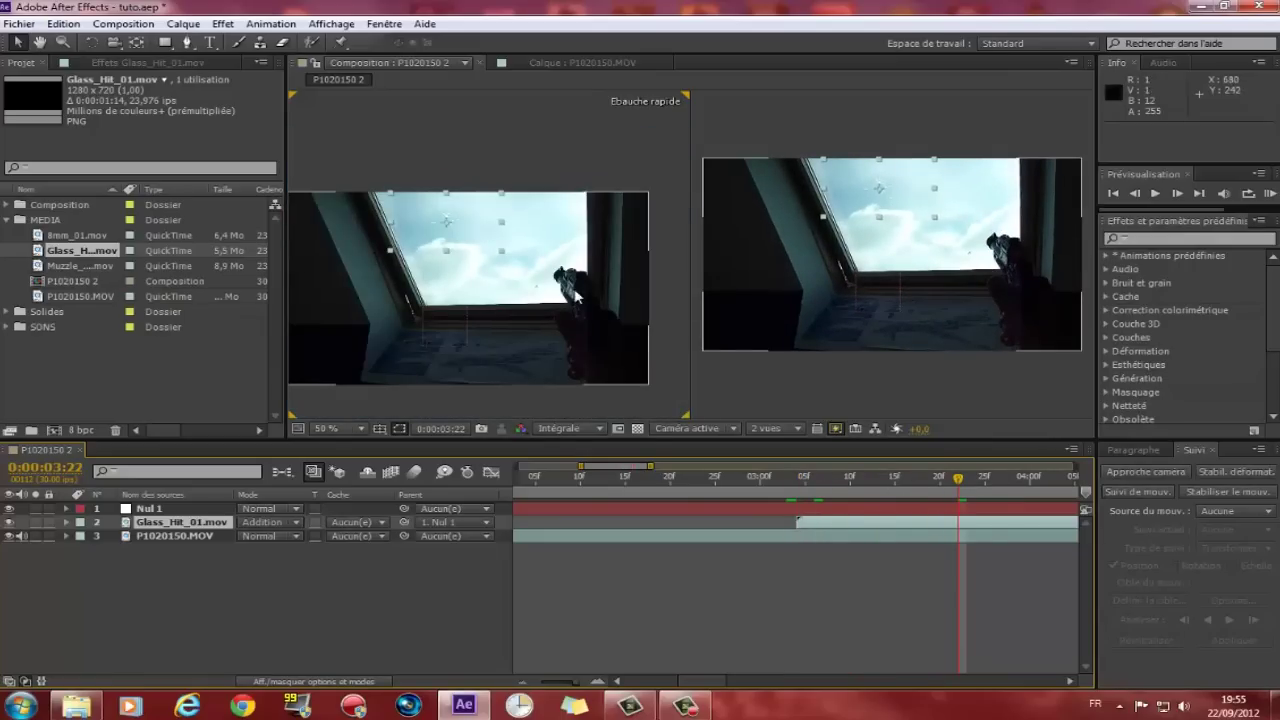
left_click_drag(539, 296, 528, 272)
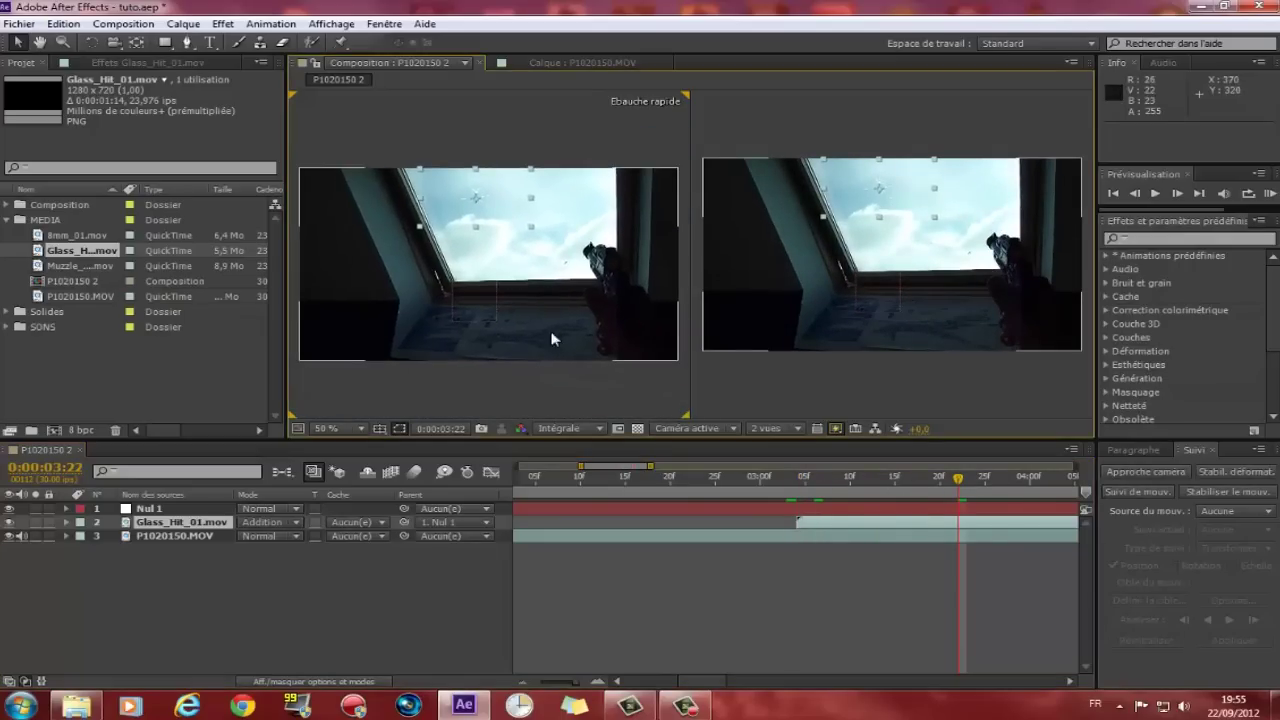
- Scrub around the frame where the crack appears to check it follows the tracked corner
scroll(546, 274, "up", 2)
scroll(546, 274, "up", 1)
scroll(557, 306, "down", 1)
scroll(556, 268, "down", 3)
scroll(562, 283, "up", 2)
scroll(884, 226, "up", 3)
mouse_move(960, 484)
left_mouse_down()
mouse_move(750, 480)
mouse_move(1015, 489)
mouse_move(805, 483)
left_mouse_up()
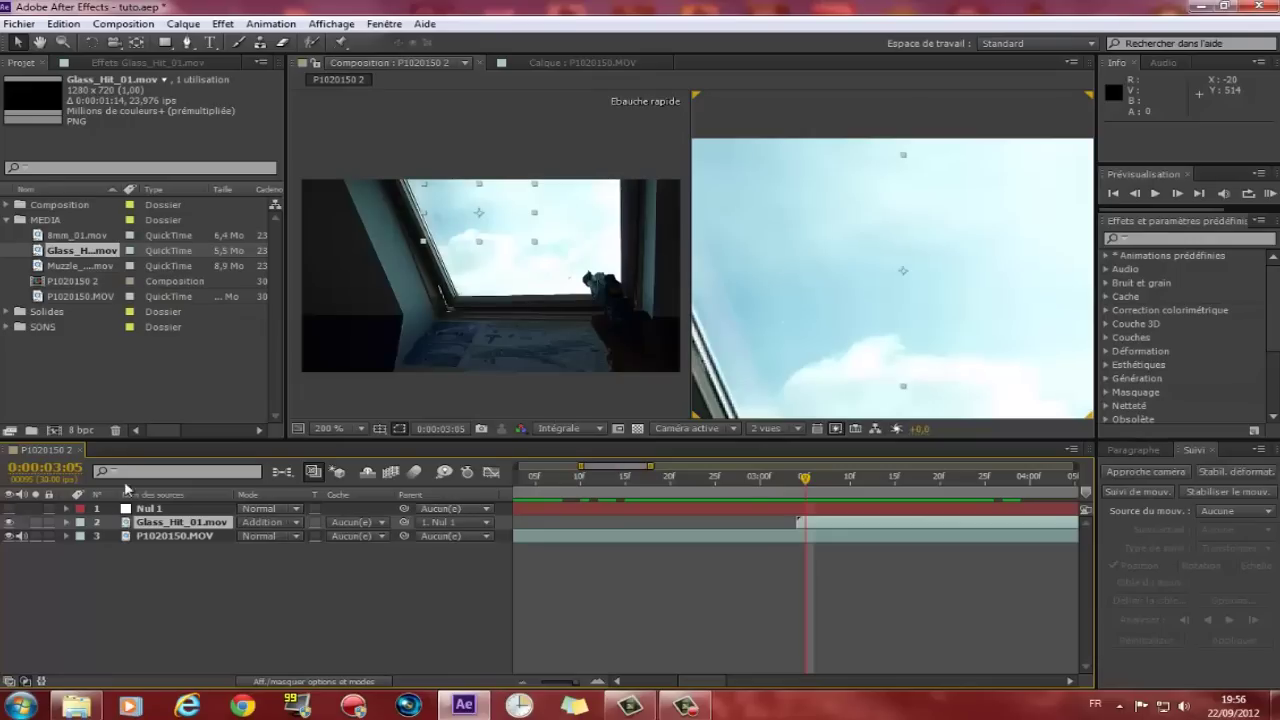
mouse_move(809, 483)
left_mouse_down()
mouse_move(852, 484)
mouse_move(787, 484)
left_mouse_up()
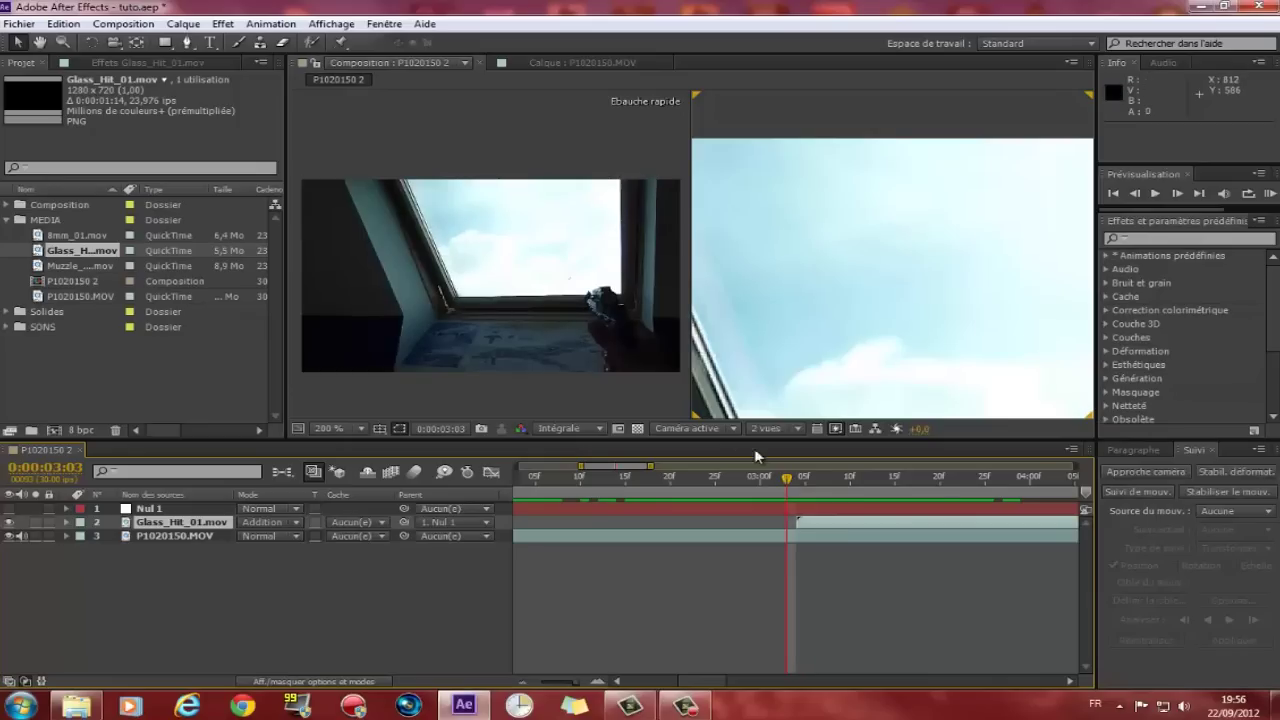
left_click_drag(786, 482, 823, 482)
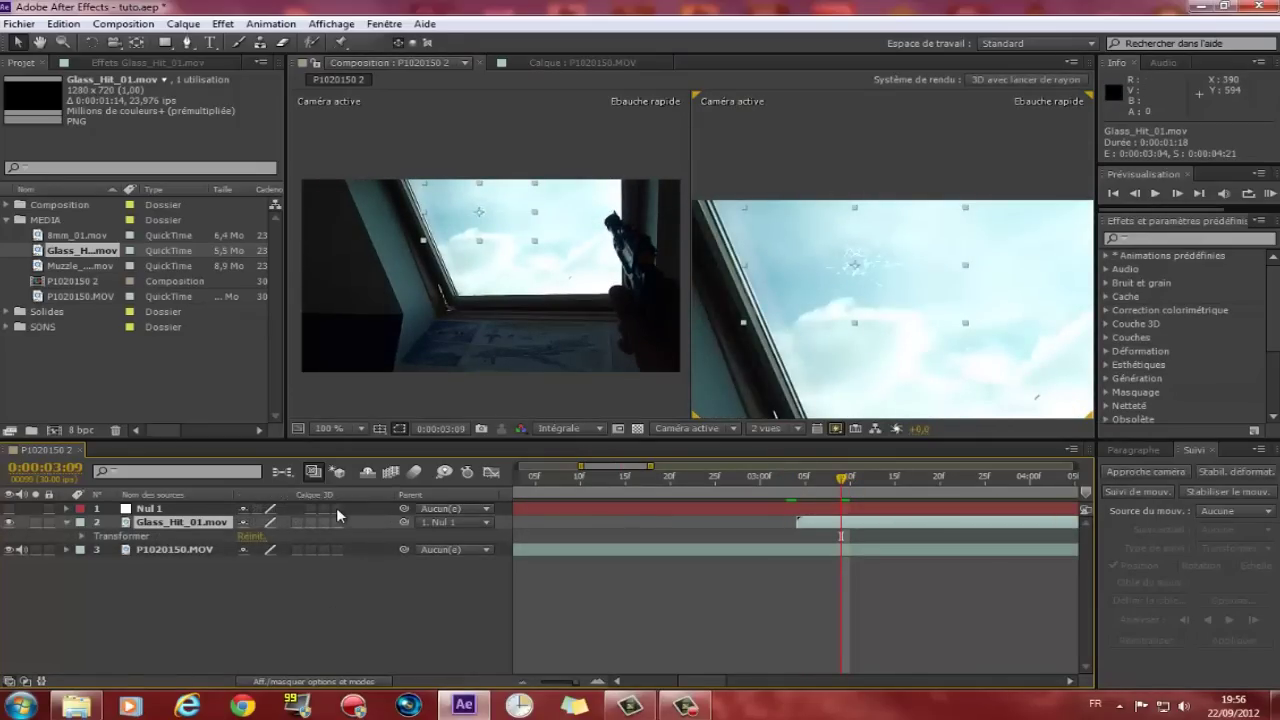
- Turn 3D off on Nul 1 and compare the crack layer with 3D on and off
left_click(336, 508)
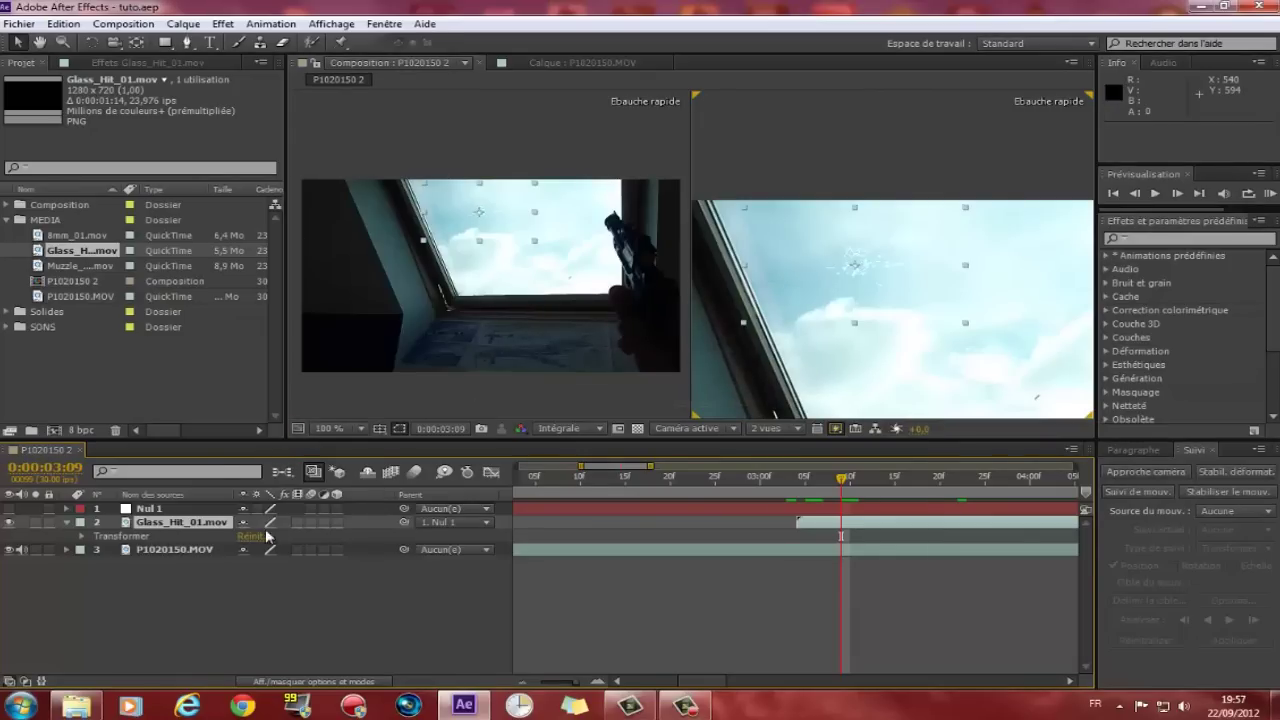
left_click(337, 522)
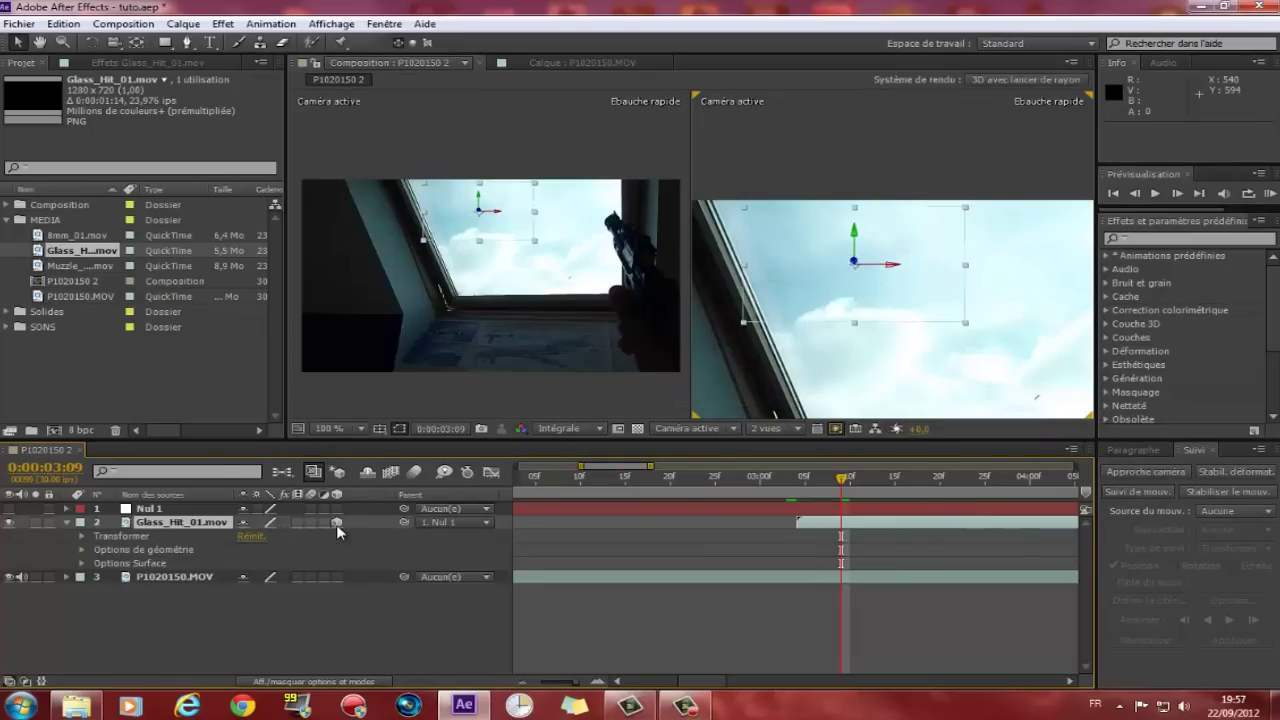
scroll(600, 300, "up", 2)
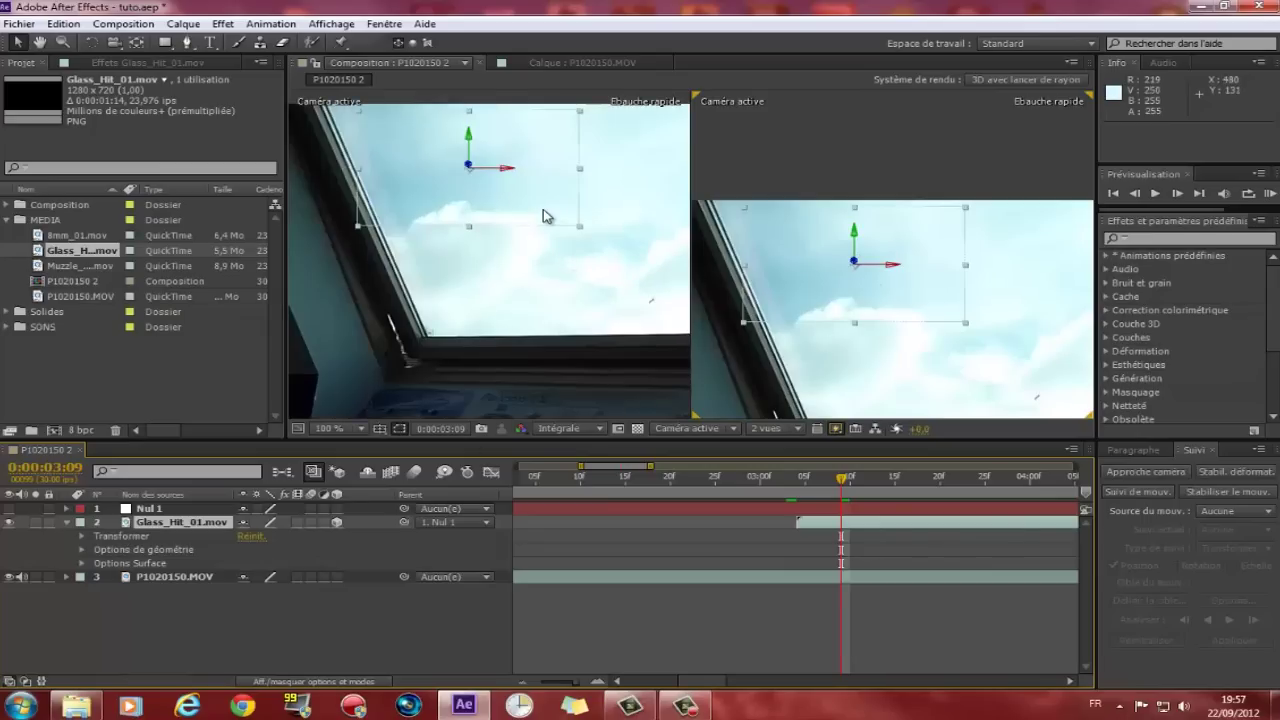
scroll(543, 214, "up", 3)
scroll(528, 380, "down", 2)
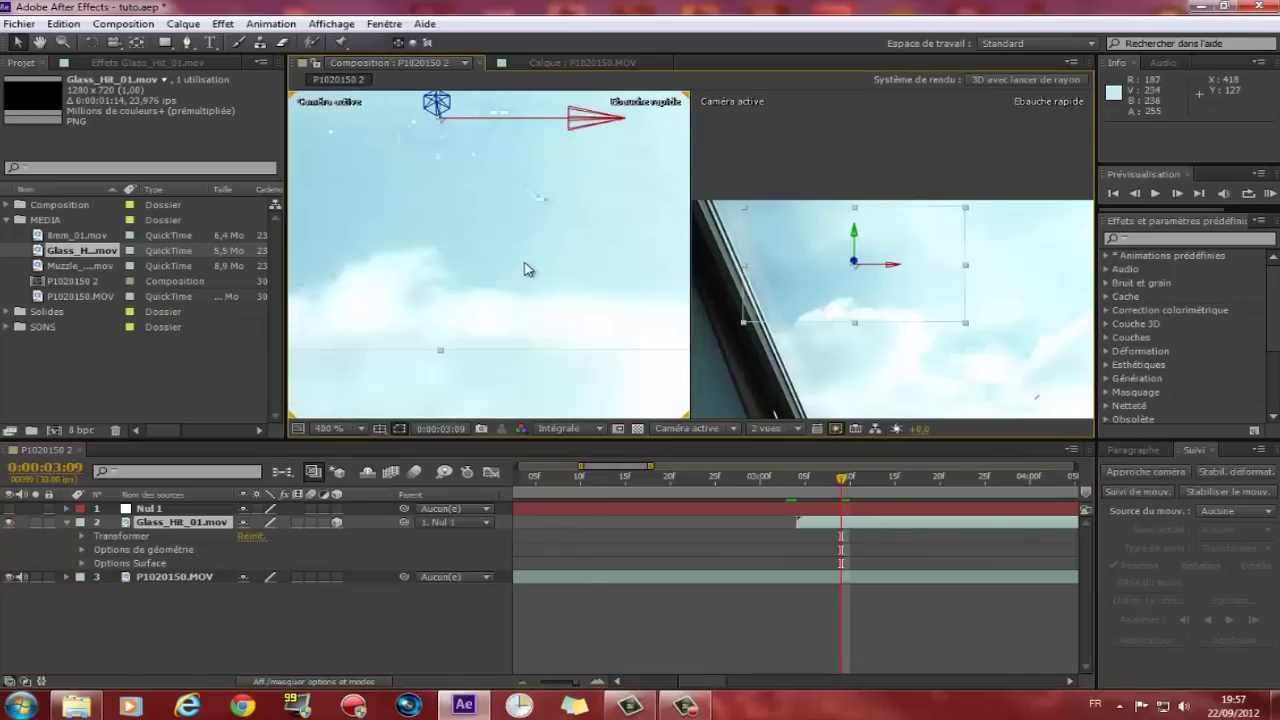
scroll(525, 262, "down", 2)
left_click(336, 522)
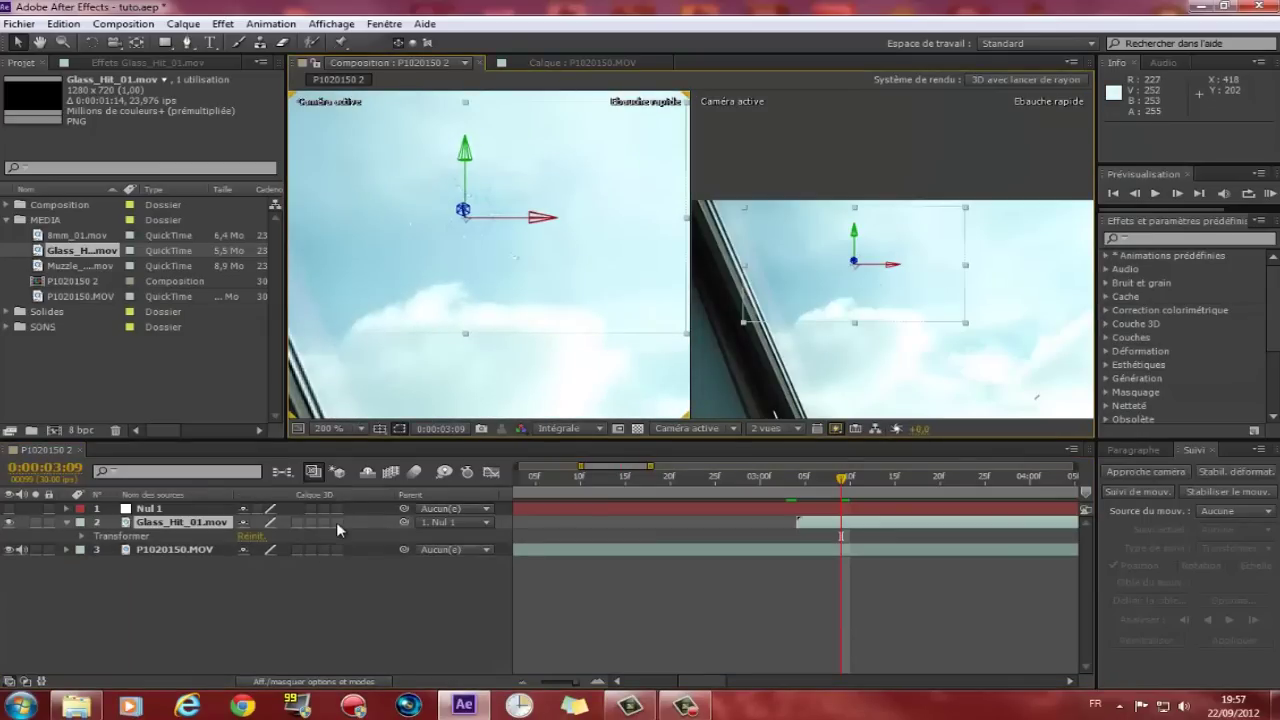
left_click(336, 522)
left_click(336, 522)
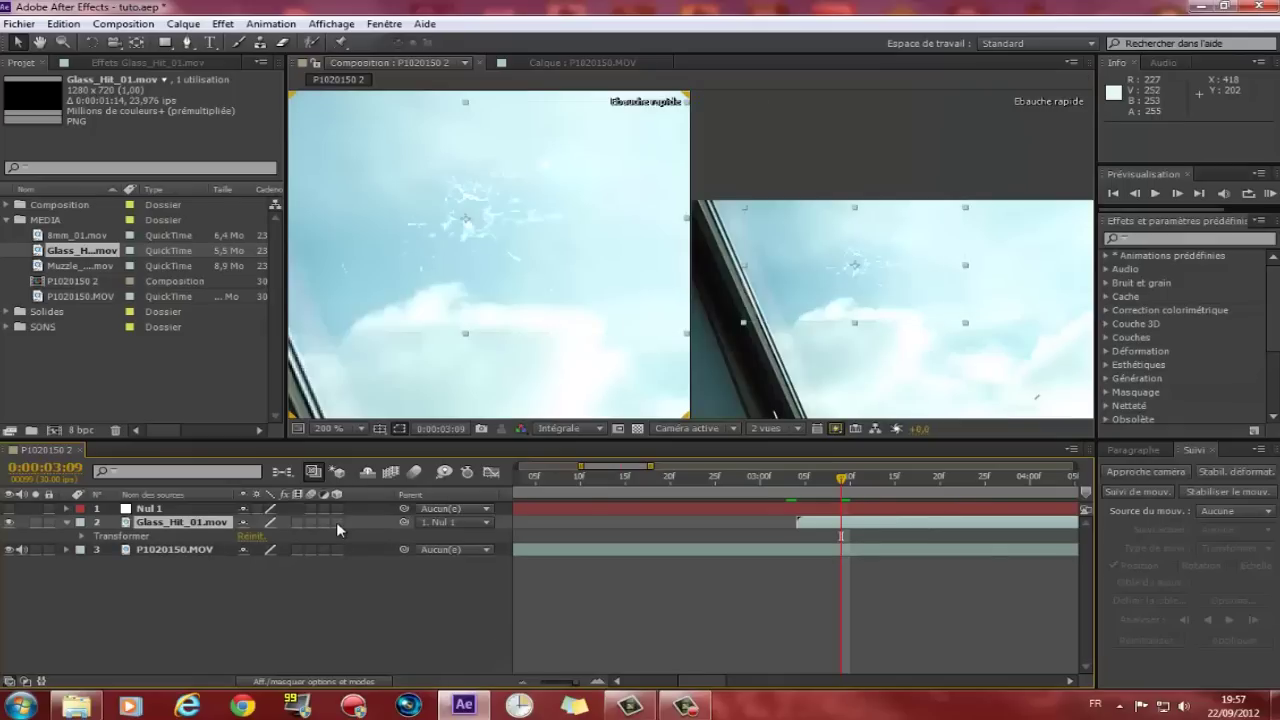
left_click(336, 522)
left_click(336, 522)
left_click_drag(847, 480, 867, 485)
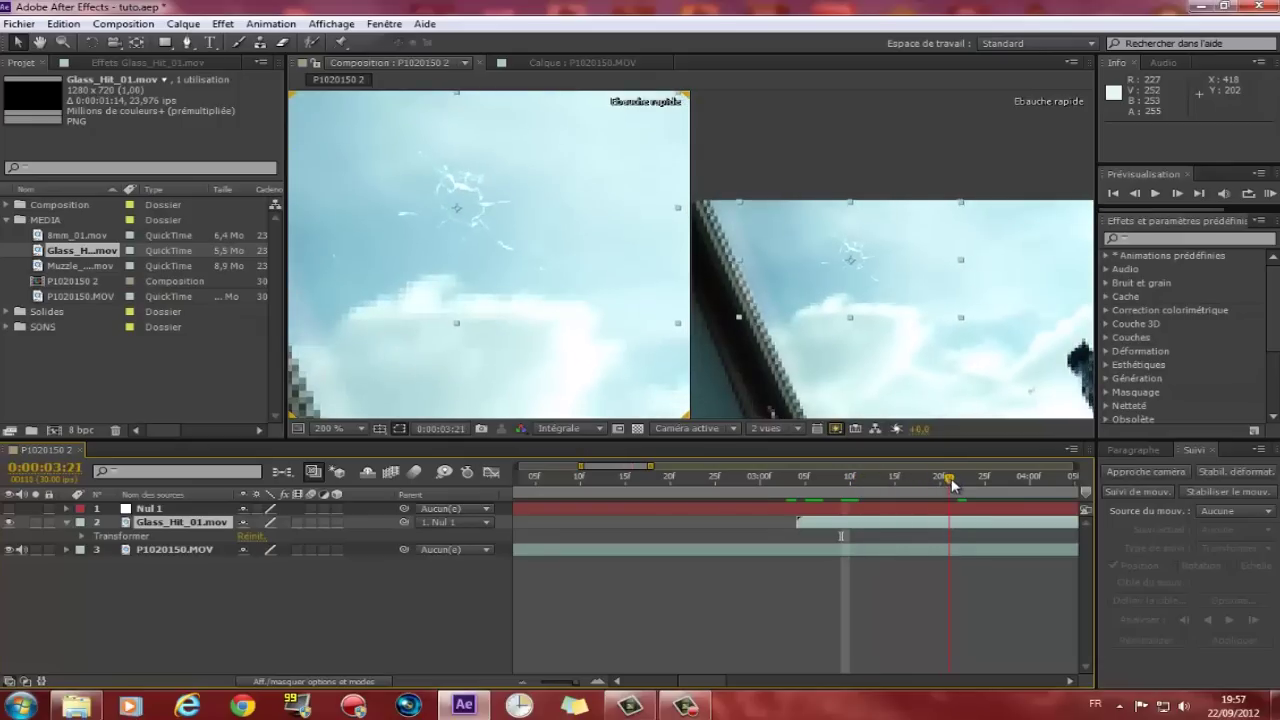
- Make Glass_Hit_01.mov a 3D layer and set its X Rotation to 43°
left_click(336, 522)
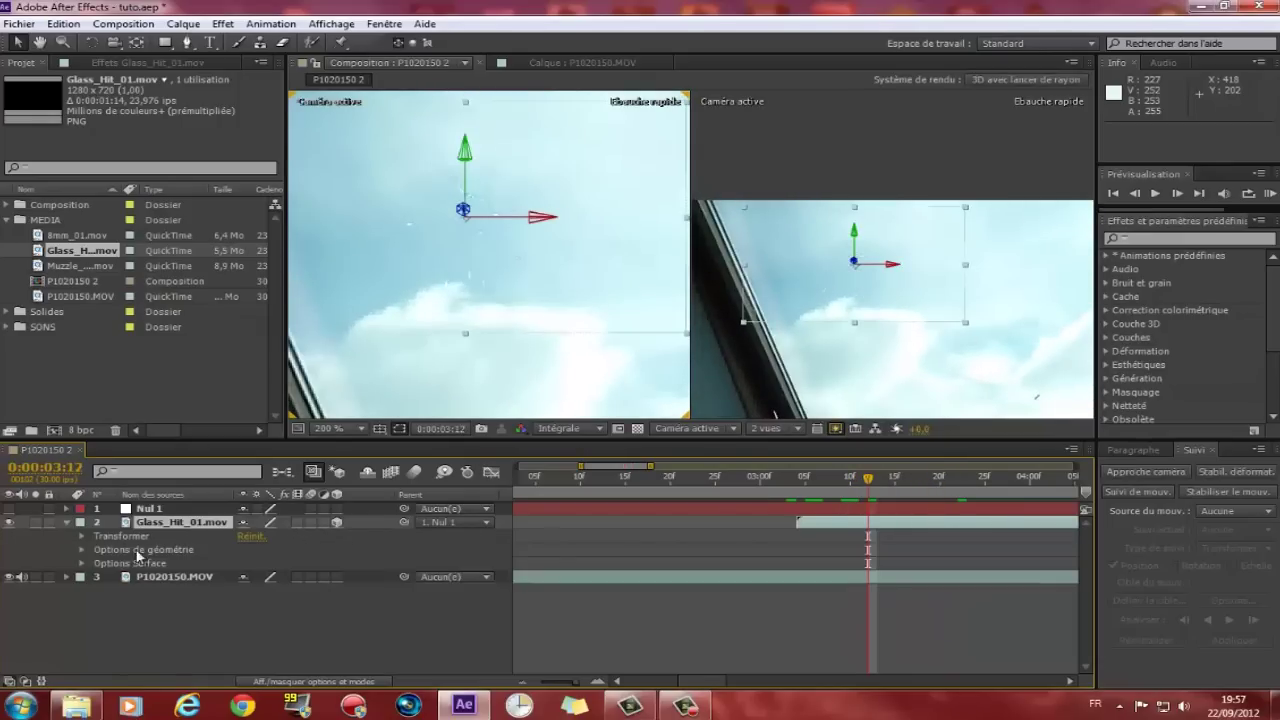
left_click(85, 549)
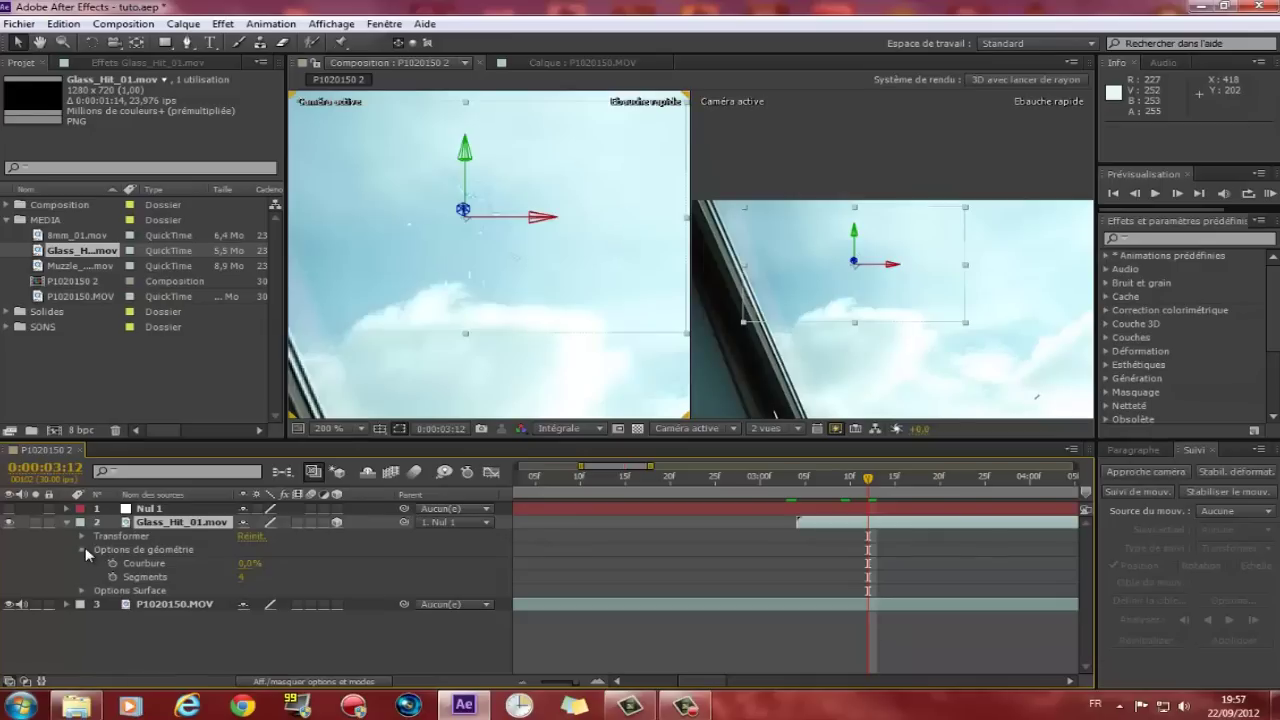
left_click(85, 549)
left_click(82, 536)
left_click_drag(268, 610, 338, 508)
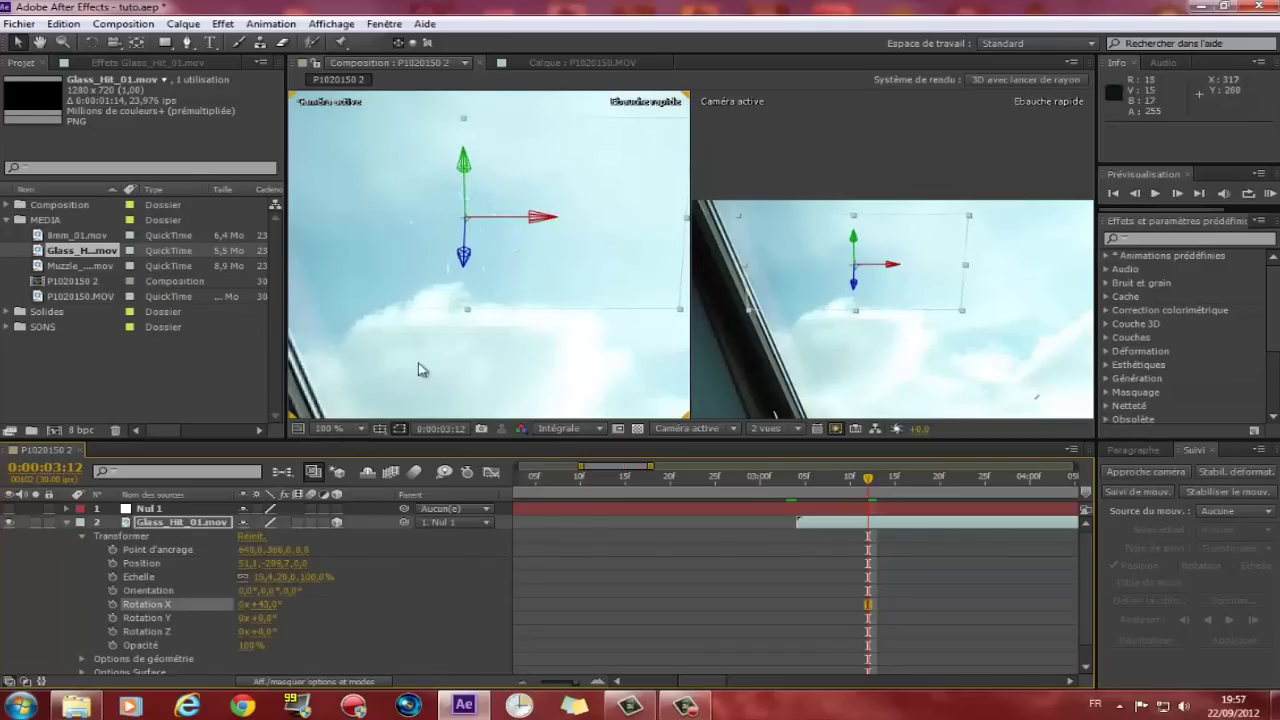
- Increase the crack layer's X Rotation to about 48°
scroll(420, 350, "down", 1)
scroll(427, 326, "down", 1)
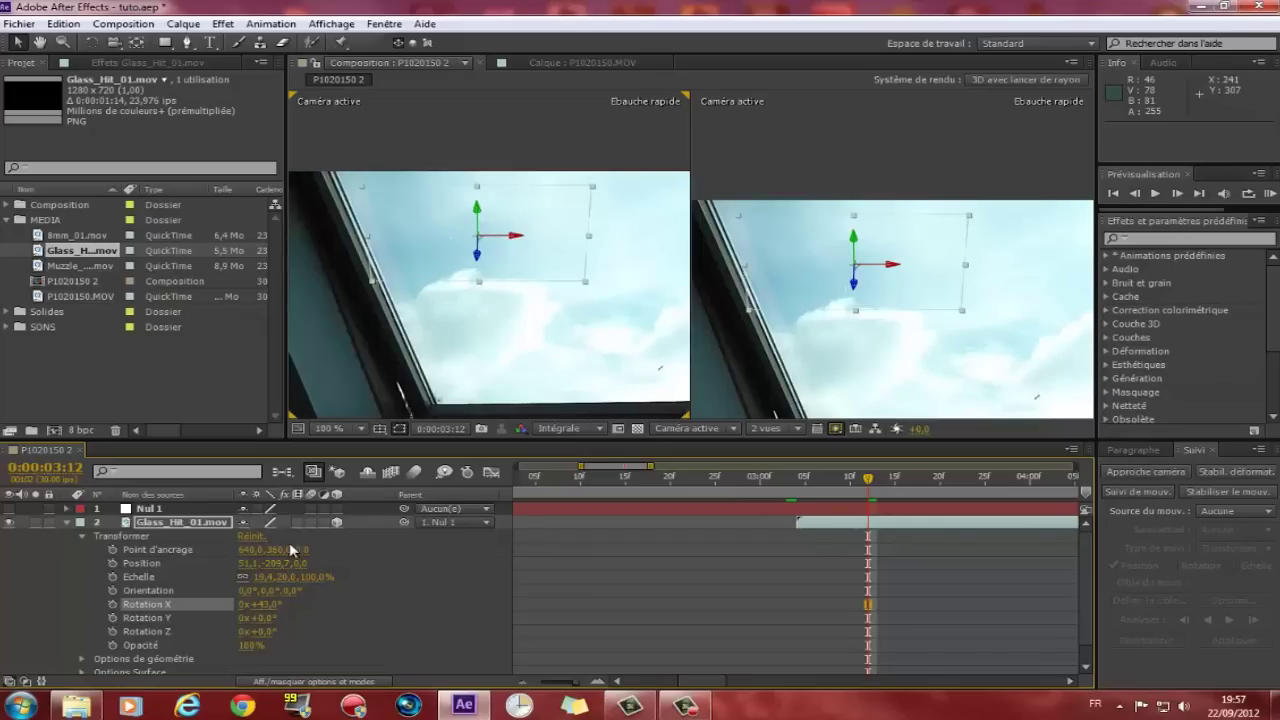
left_click_drag(268, 606, 284, 607)
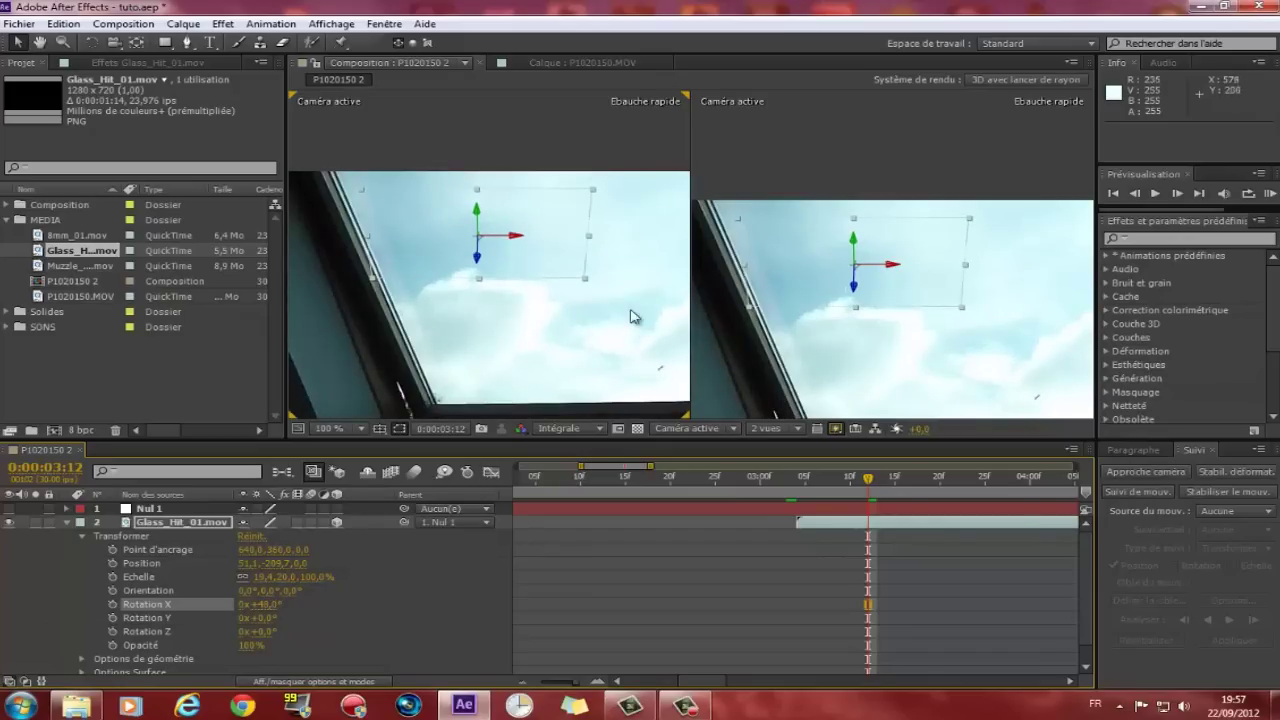
- Scale the crack layer up to about 39.8, 46.7% and collapse its Transform properties
left_click_drag(586, 281, 686, 331)
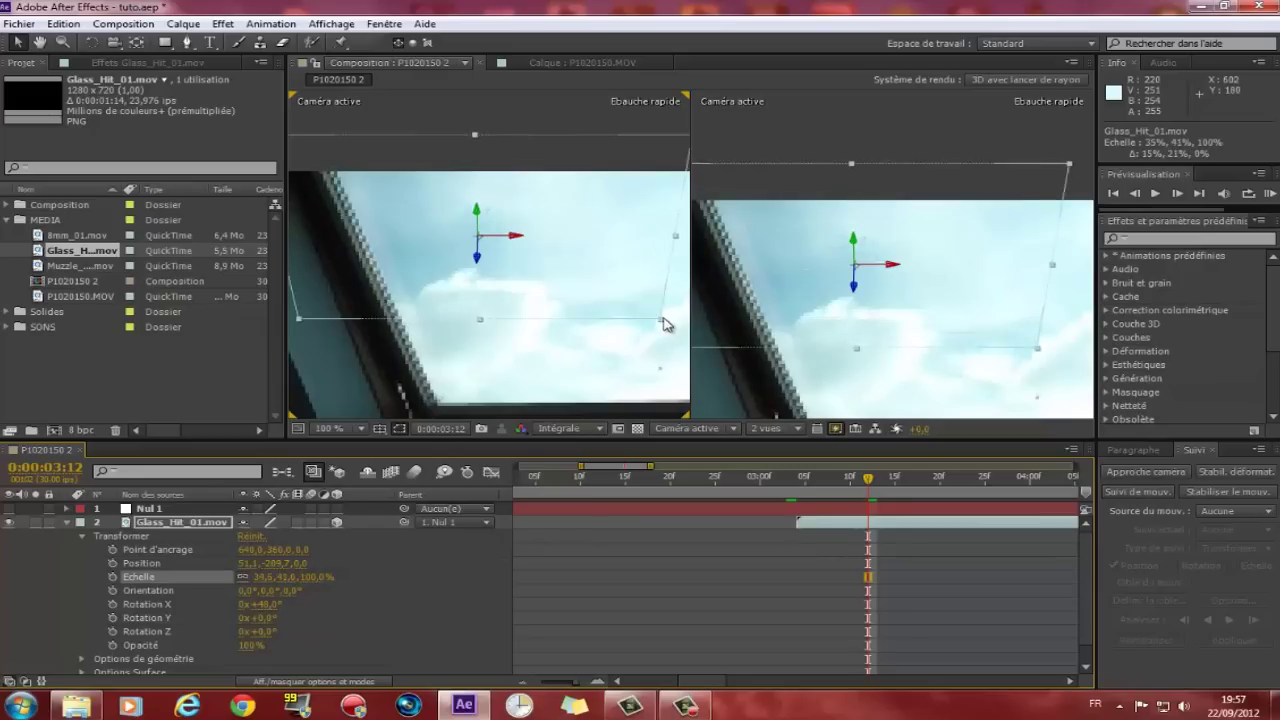
scroll(686, 331, "down", 2)
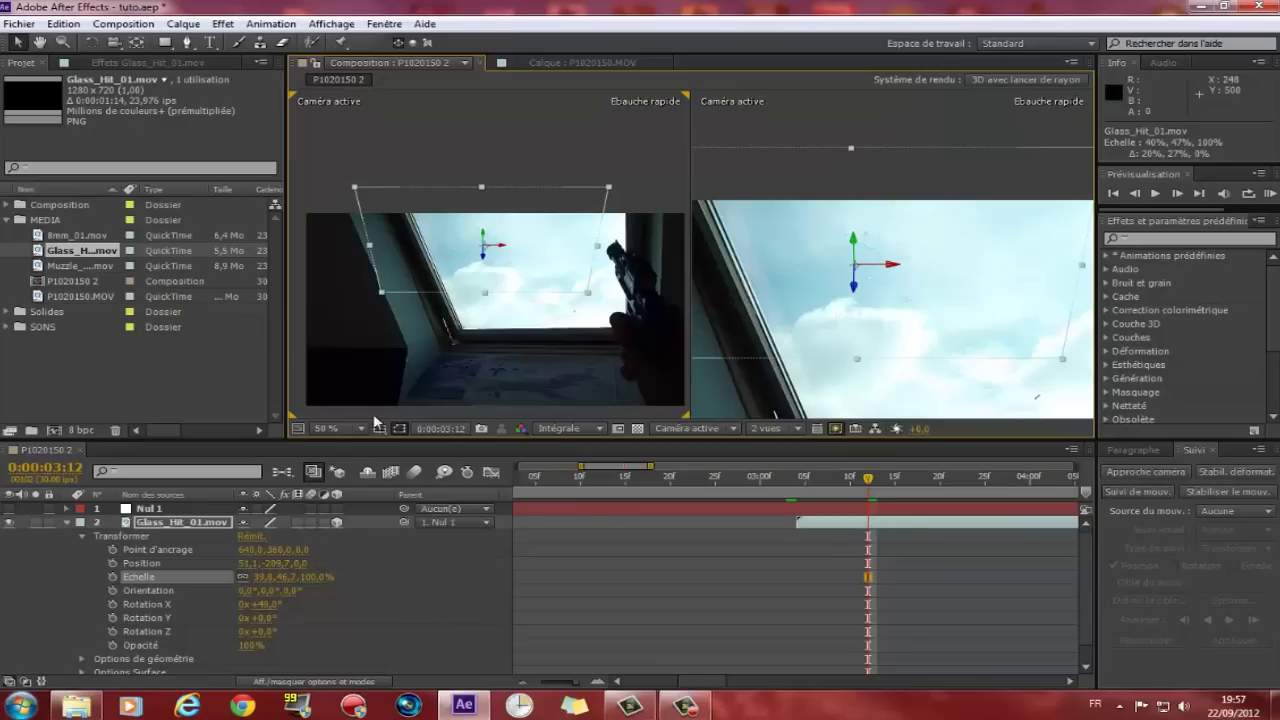
scroll(408, 262, "up", 2)
scroll(486, 200, "up", 1)
scroll(486, 200, "down", 3)
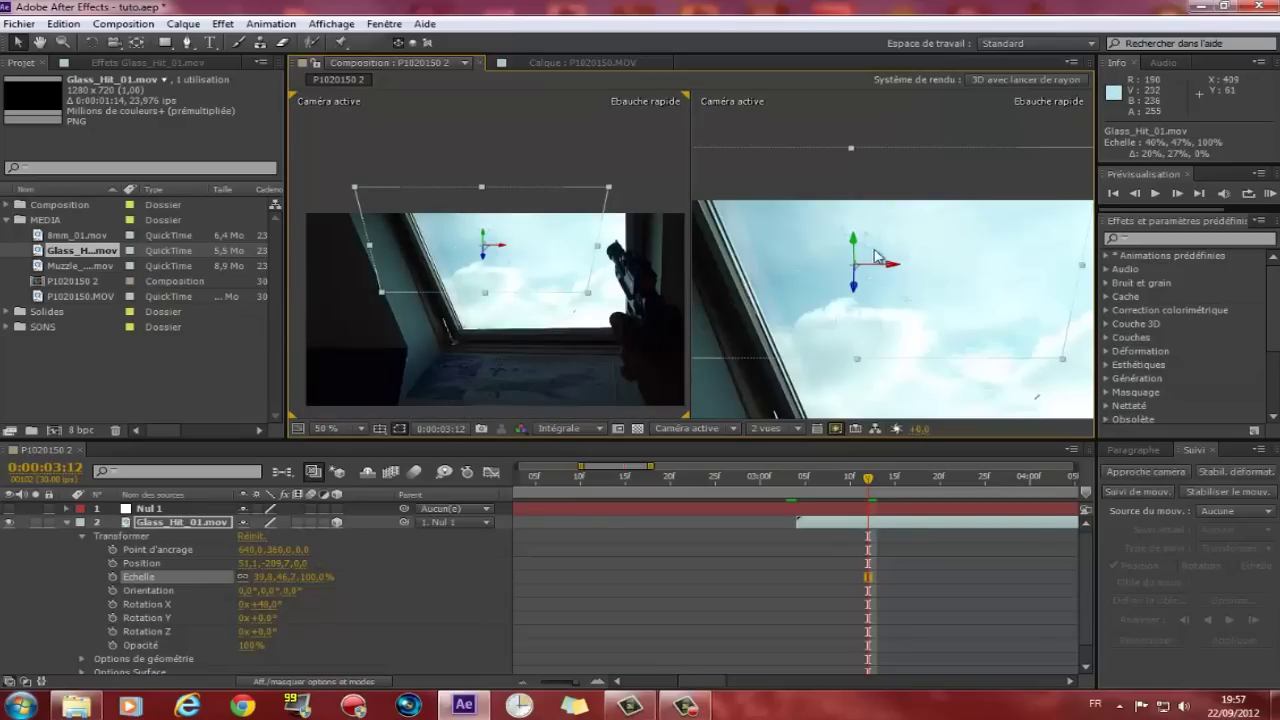
scroll(872, 274, "up", 2)
scroll(872, 274, "up", 2)
scroll(1000, 240, "down", 5)
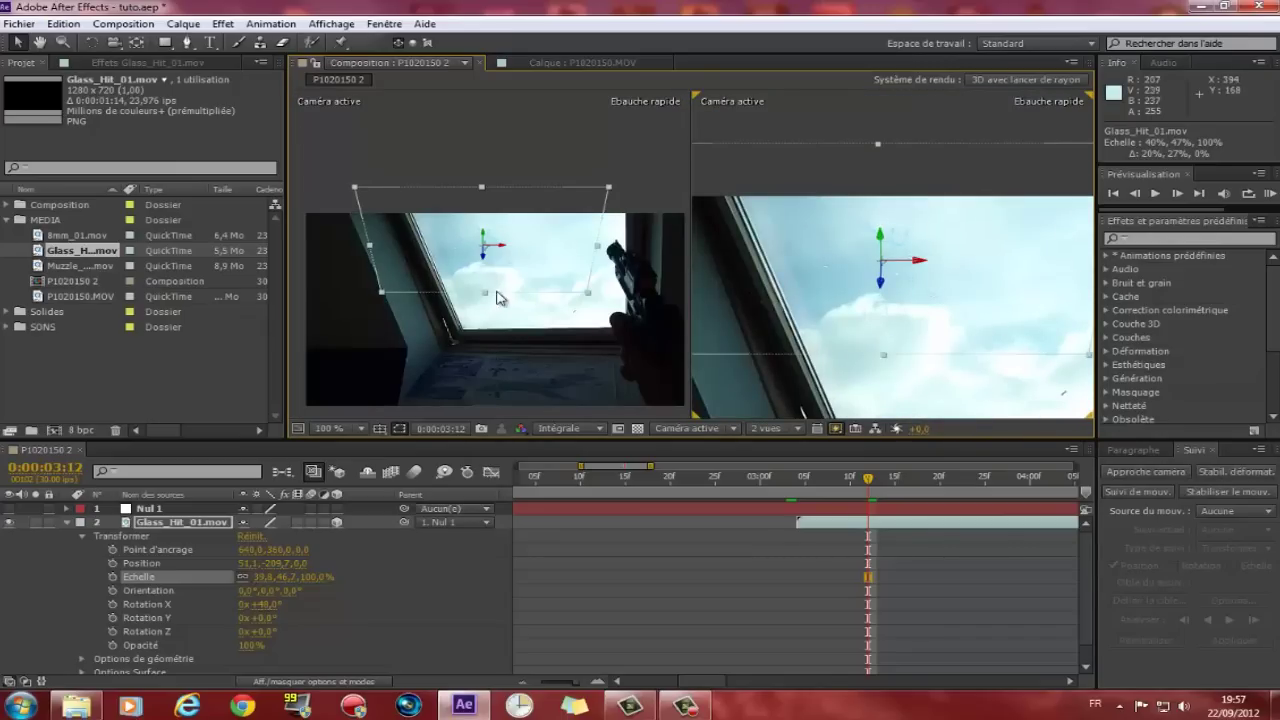
scroll(505, 305, "up", 3)
scroll(495, 290, "down", 1)
scroll(480, 278, "down", 2)
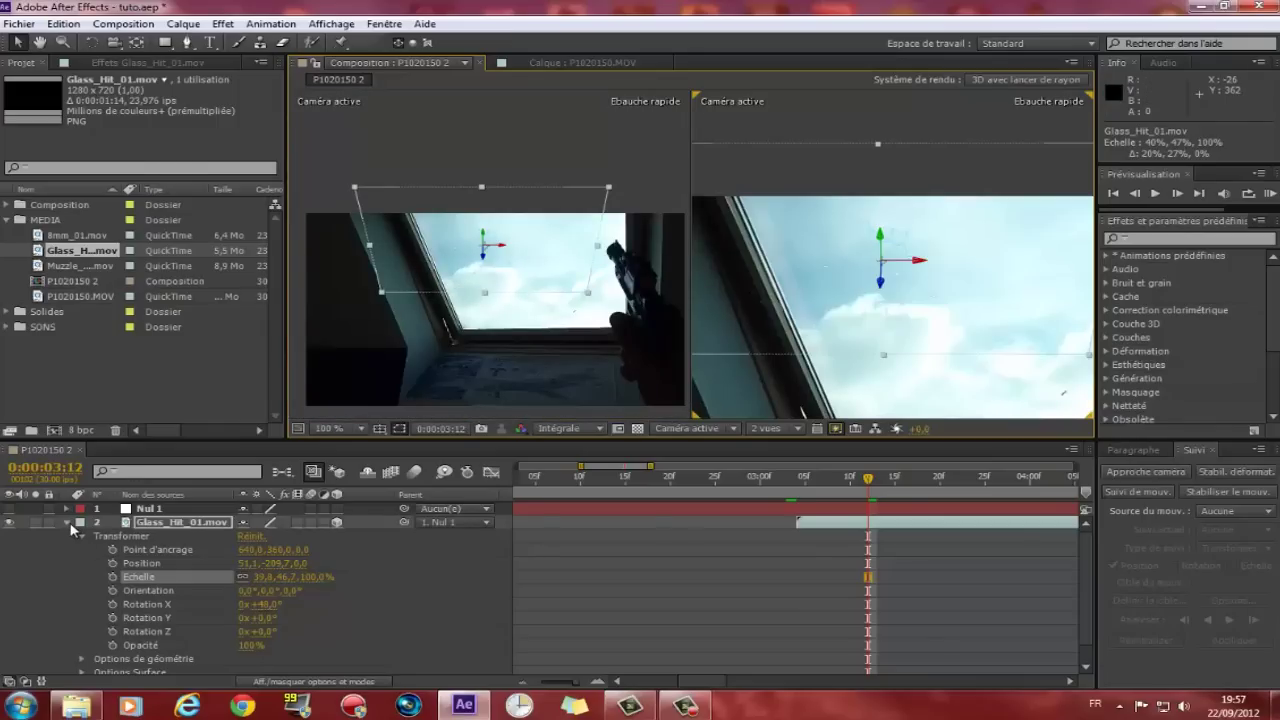
left_click(67, 522)
- Add Muzzle_Flash_Straight_04.mov to the P1020150 2 composition as a new layer
mouse_move(869, 481)
left_mouse_down()
mouse_move(965, 491)
mouse_move(780, 483)
left_mouse_up()
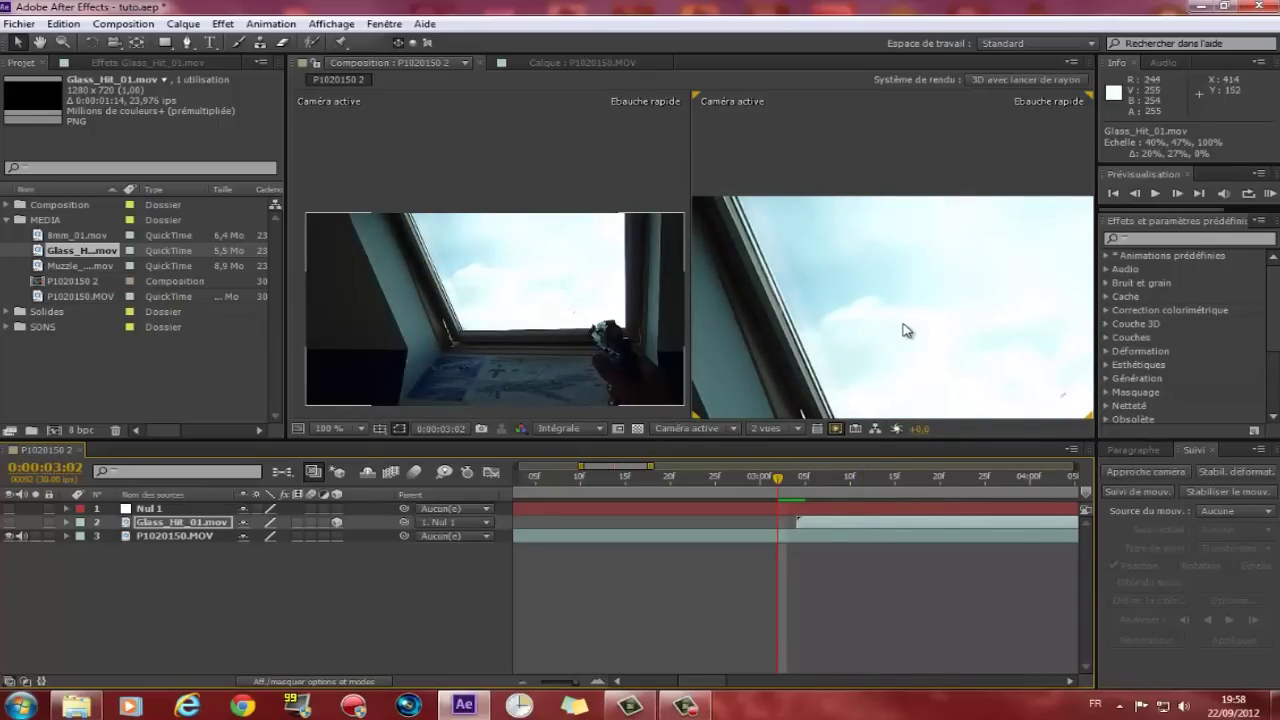
left_click_drag(900, 326, 791, 274)
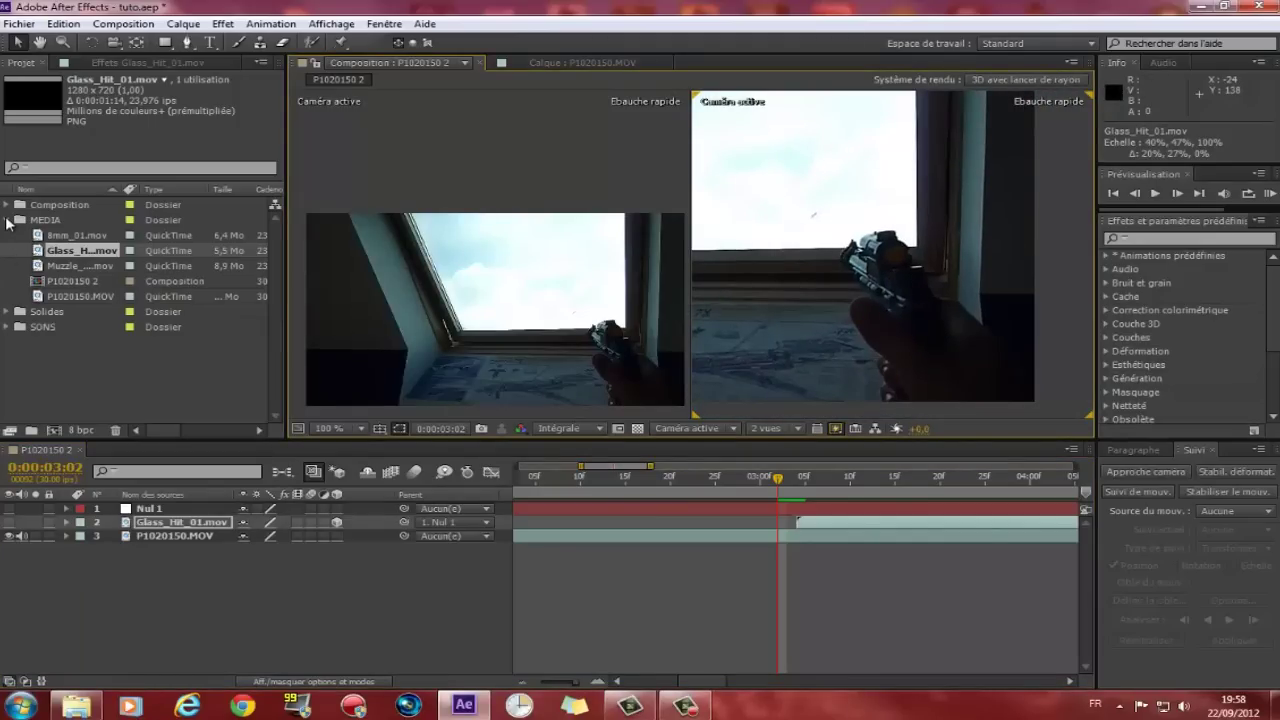
left_click(56, 268)
left_click_drag(80, 265, 80, 237)
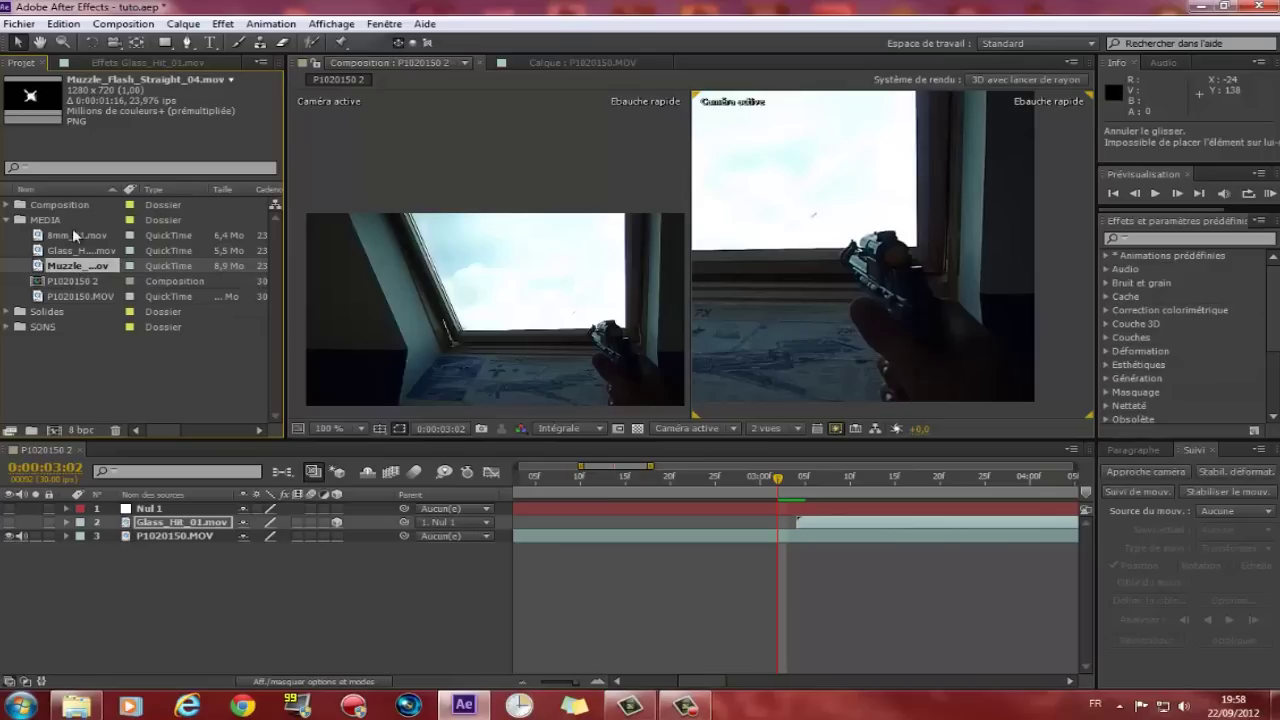
left_click_drag(63, 263, 133, 523)
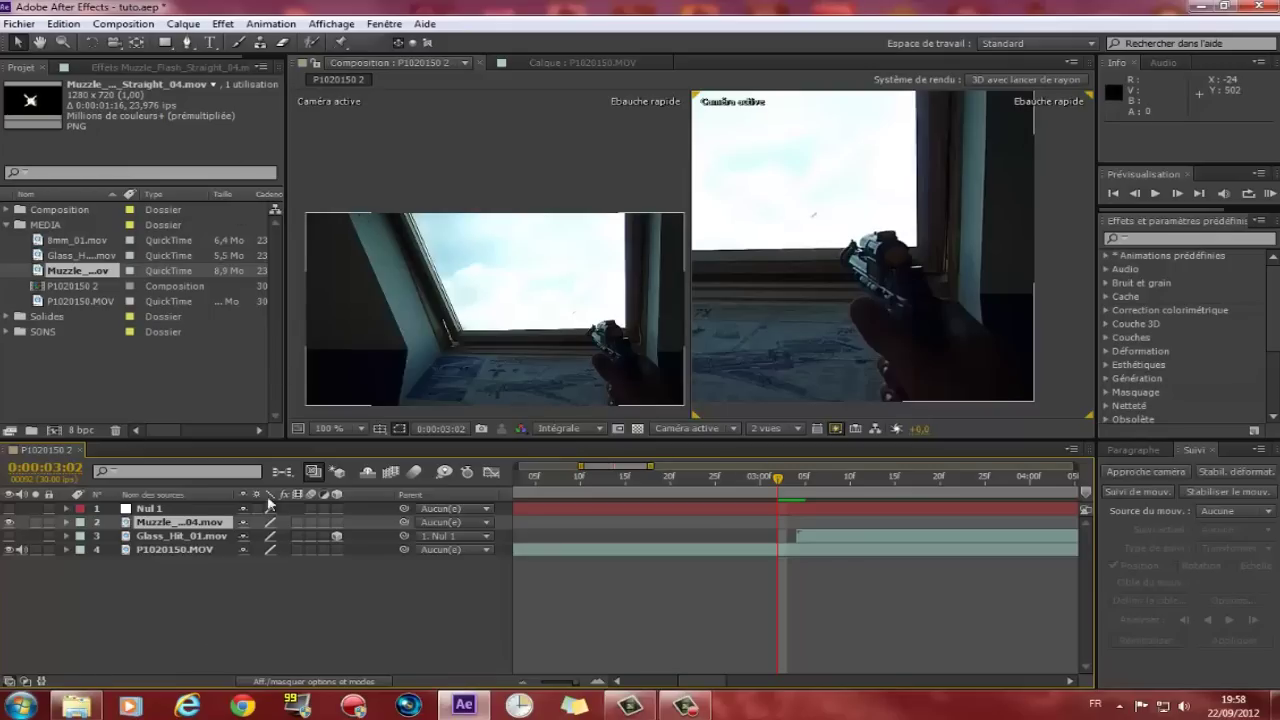
left_click(76, 705)
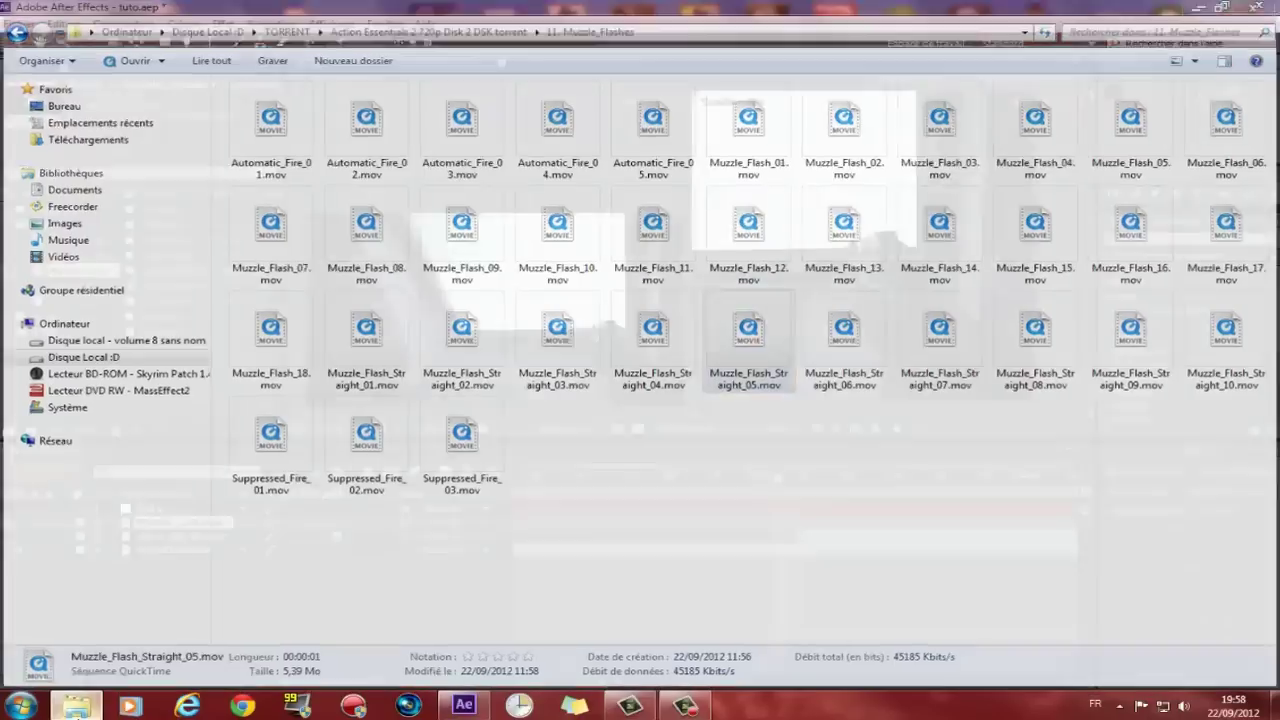
left_click(76, 705)
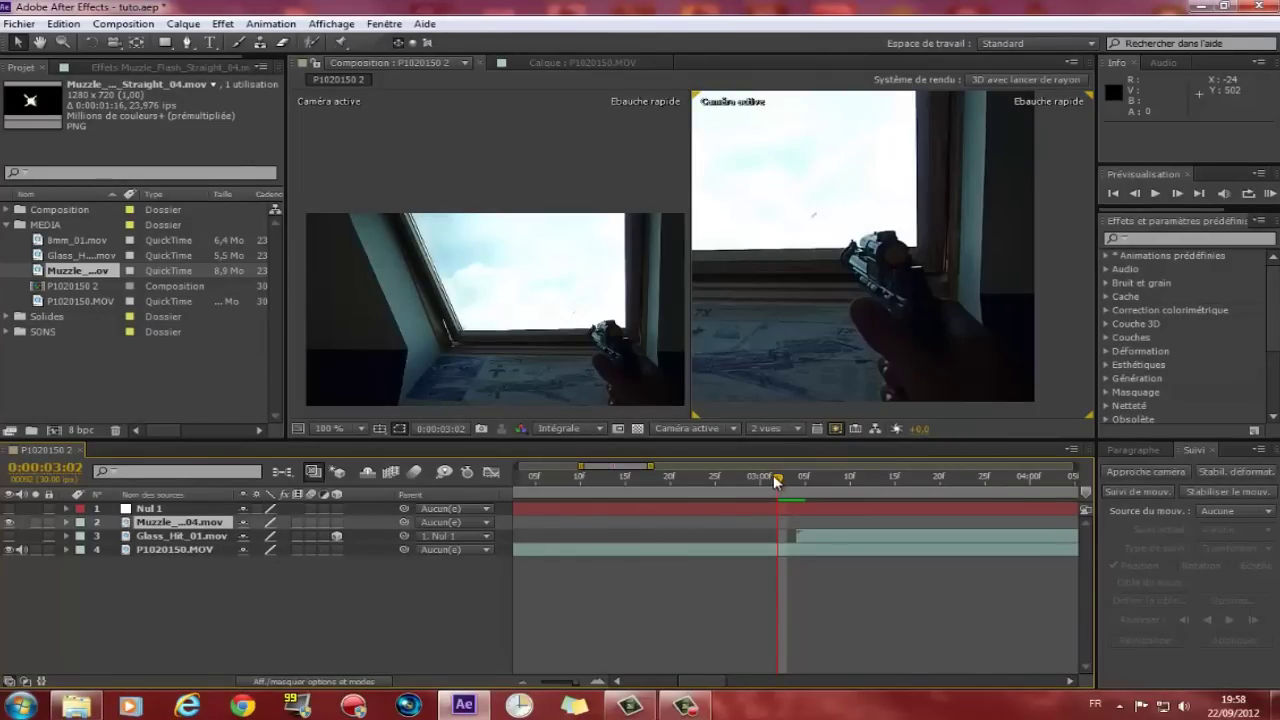
- Slide the Muzzle_Flash_Straight_04.mov clip to run from 0:00:03:04 to 0:00:04:23
left_click_drag(776, 482, 762, 478)
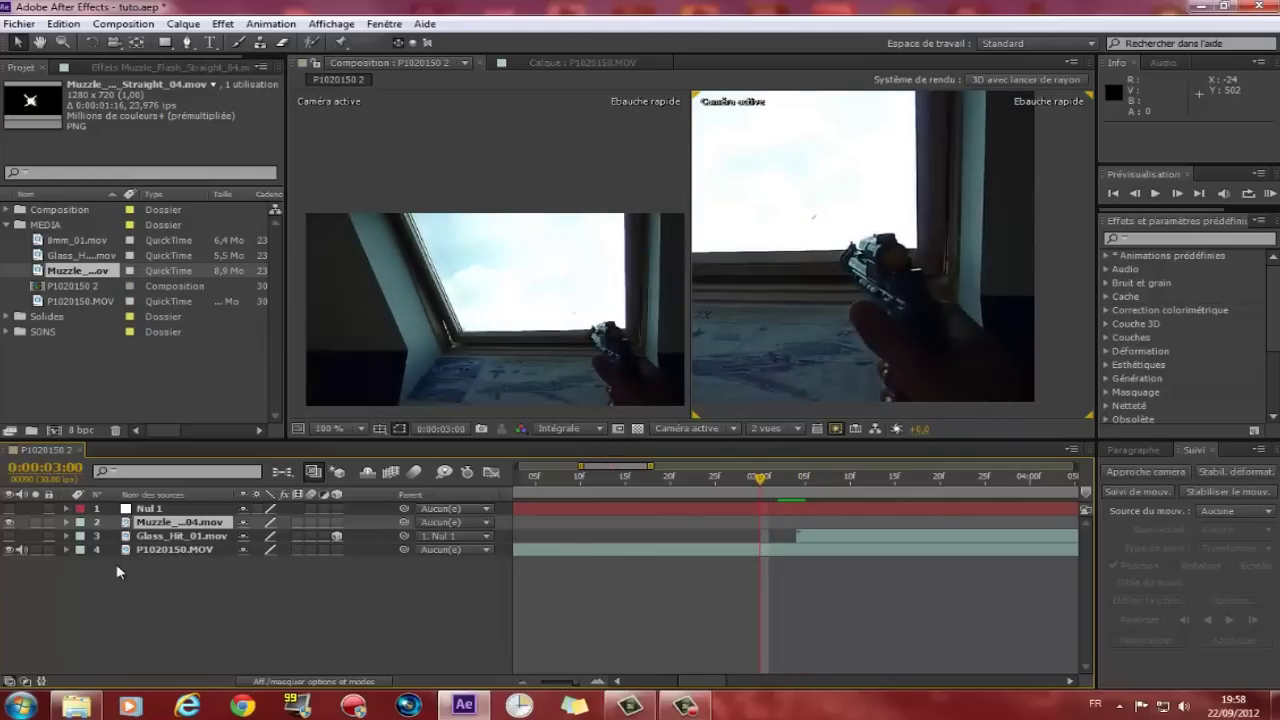
left_click_drag(576, 684, 543, 684)
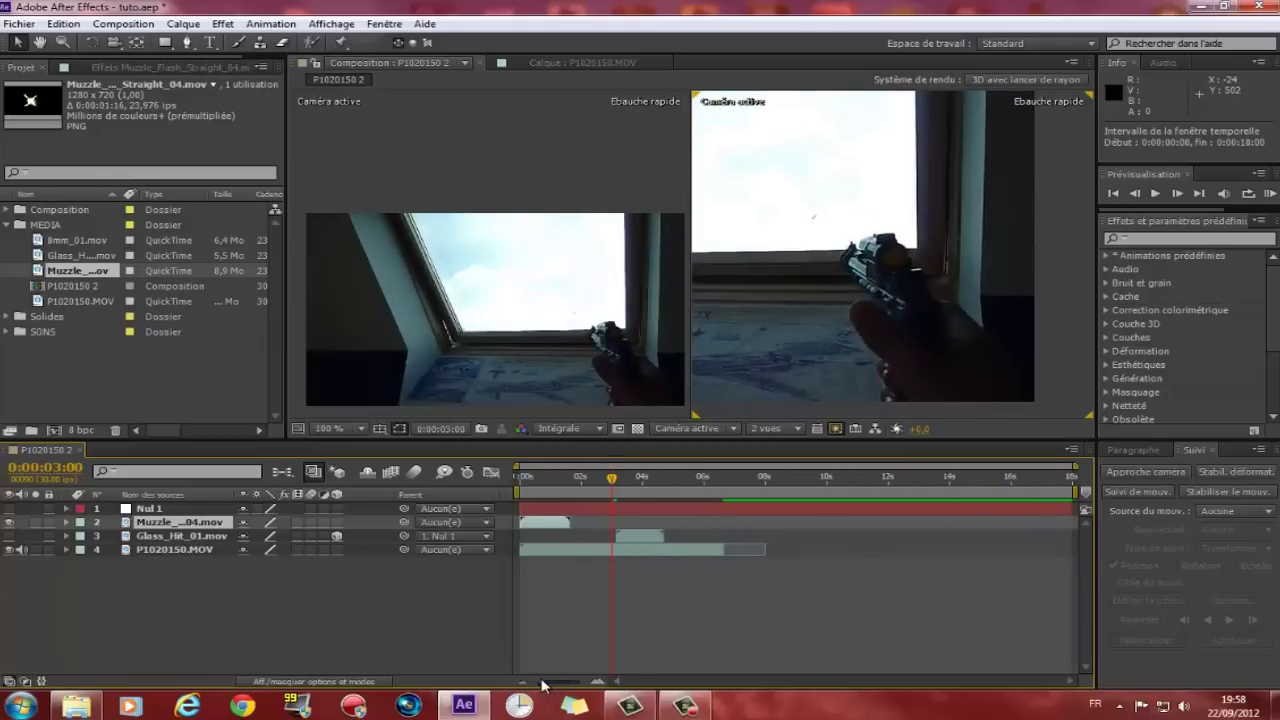
left_click_drag(560, 521, 645, 523)
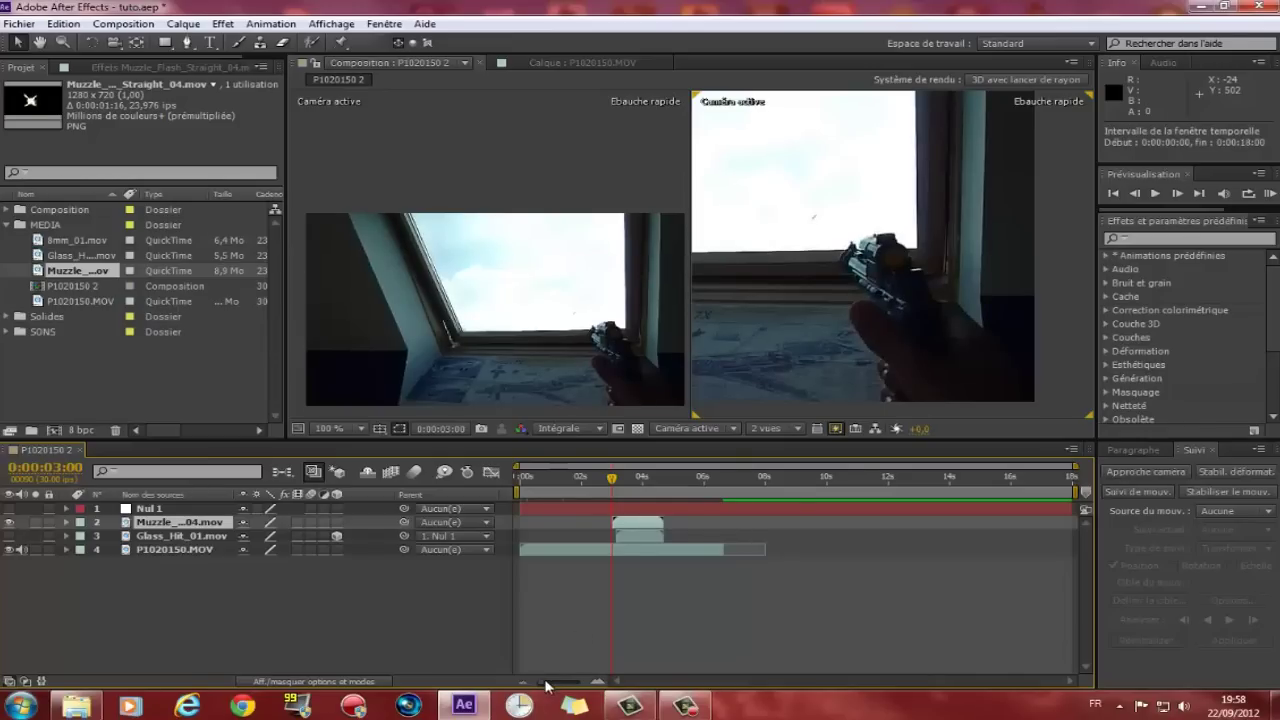
left_click_drag(545, 684, 579, 682)
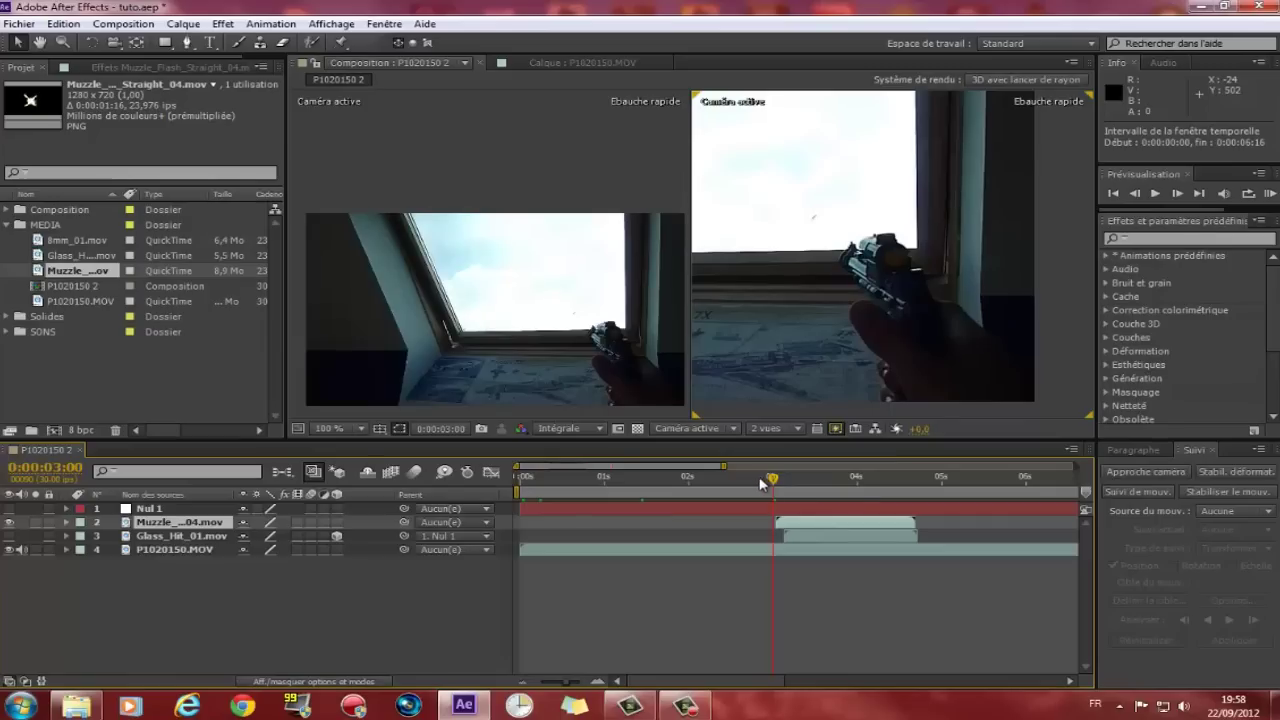
mouse_move(772, 483)
left_mouse_down()
mouse_move(807, 518)
mouse_move(803, 486)
mouse_move(785, 490)
left_mouse_up()
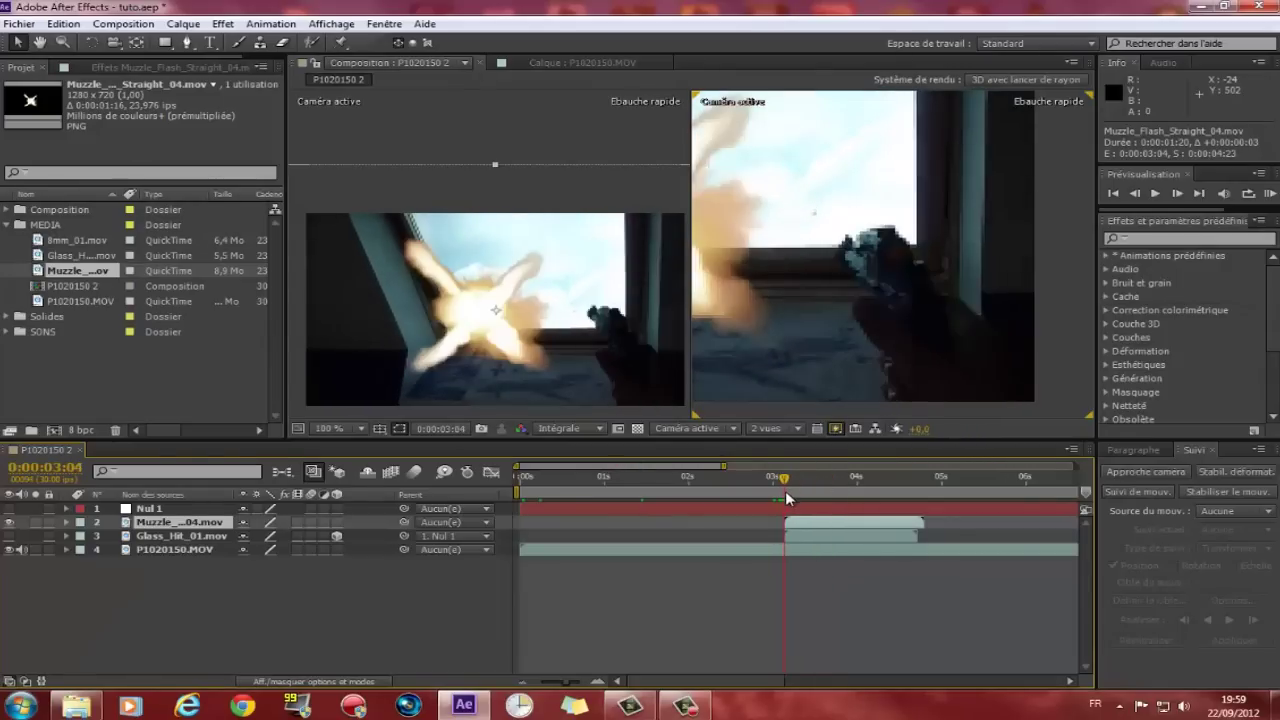
left_click_drag(567, 684, 574, 684)
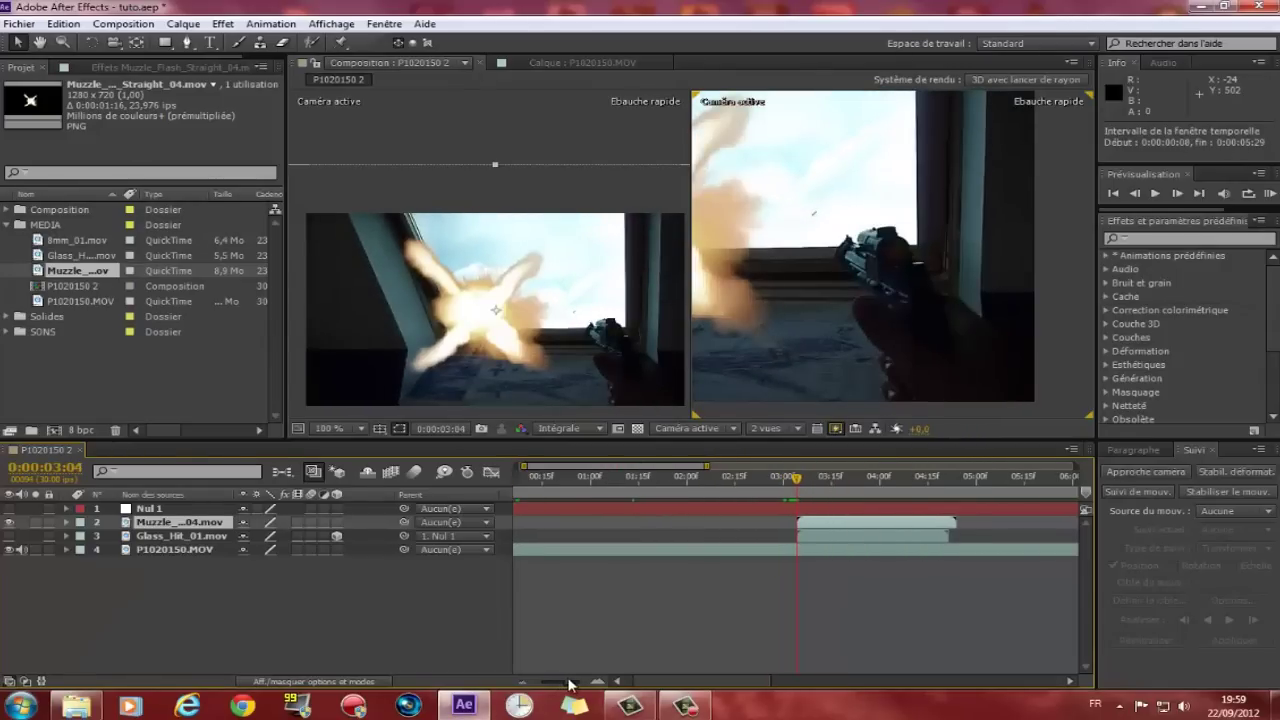
- Keyframe the muzzle flash Position on the gun barrel and set its Opacity to 28%
left_click(67, 522)
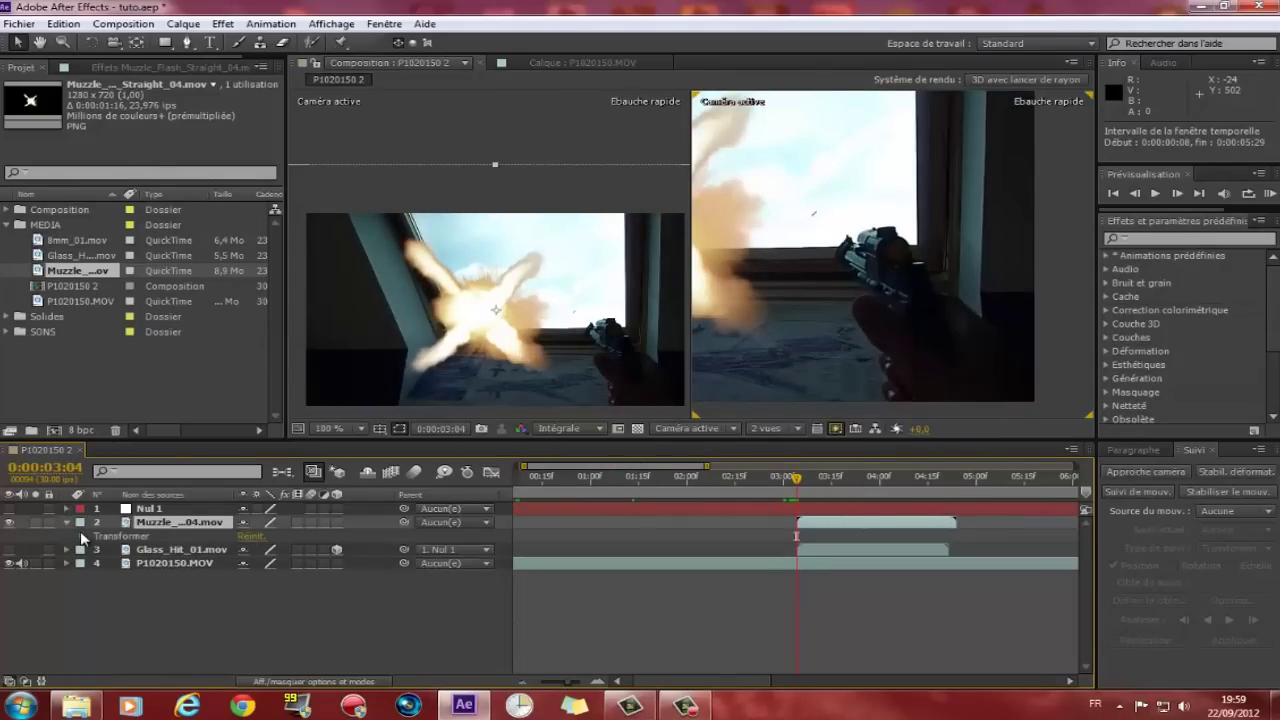
left_click(83, 537)
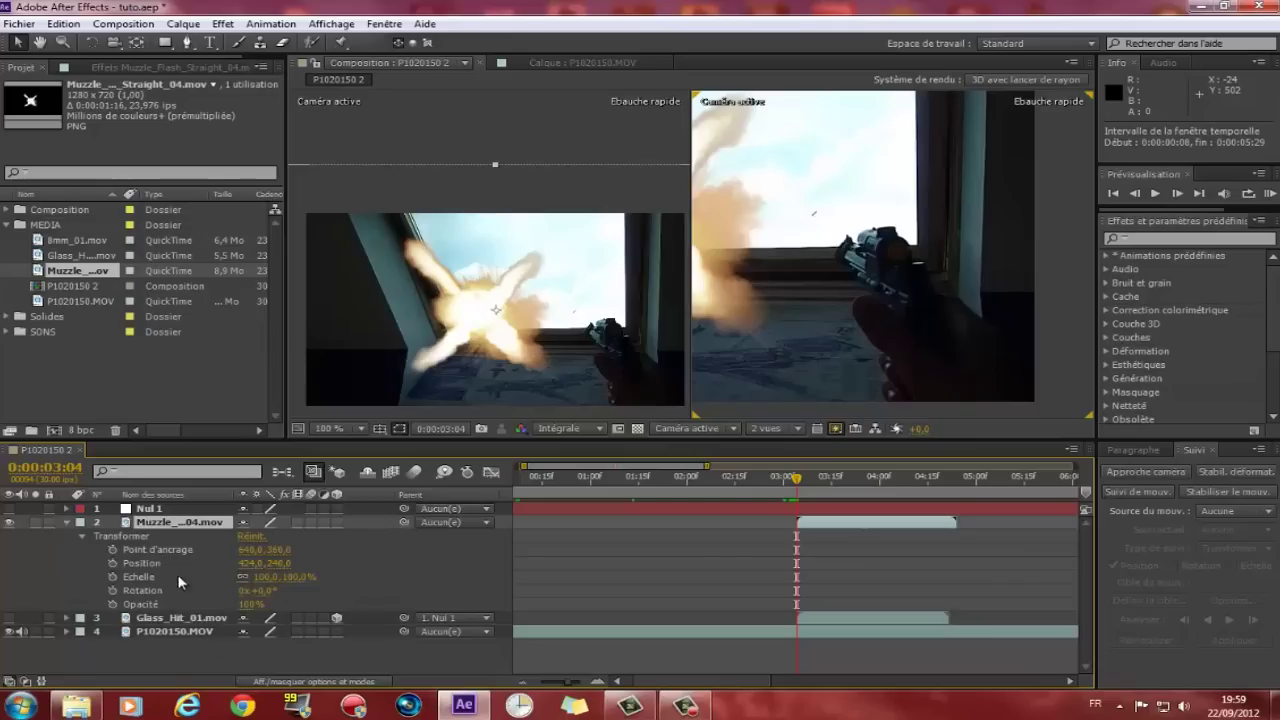
left_click(113, 563)
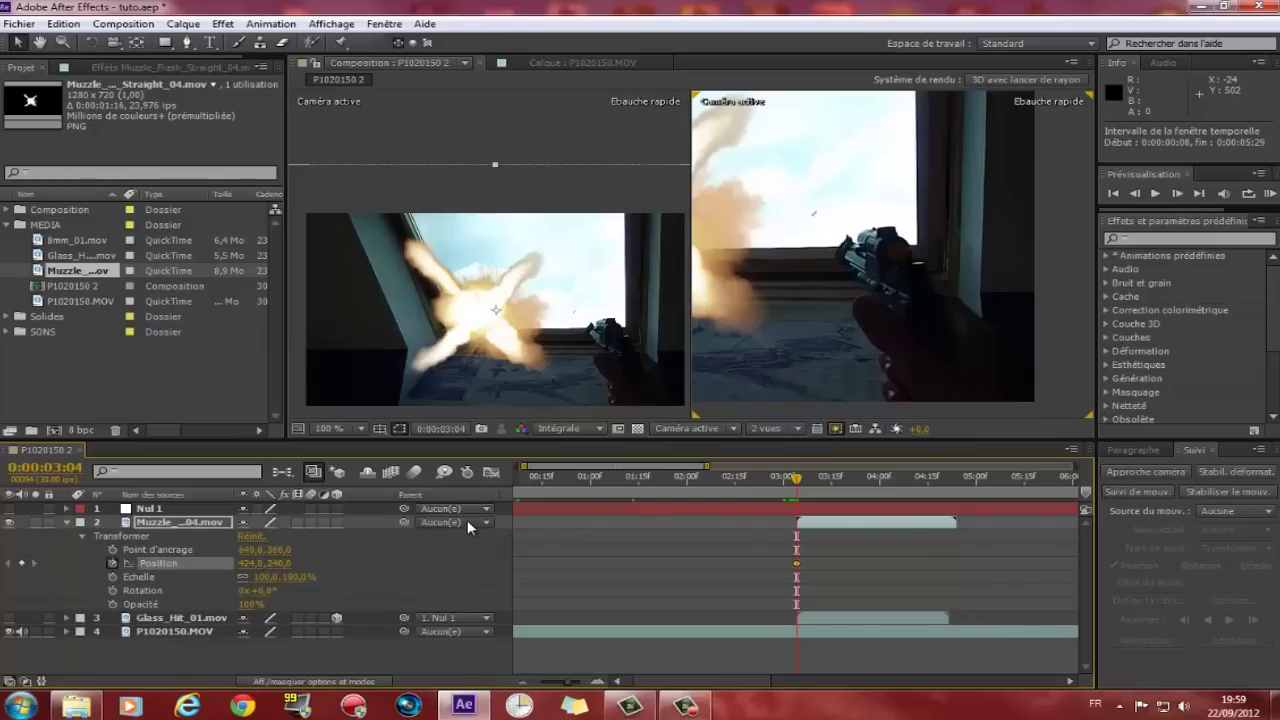
left_click_drag(459, 331, 565, 348)
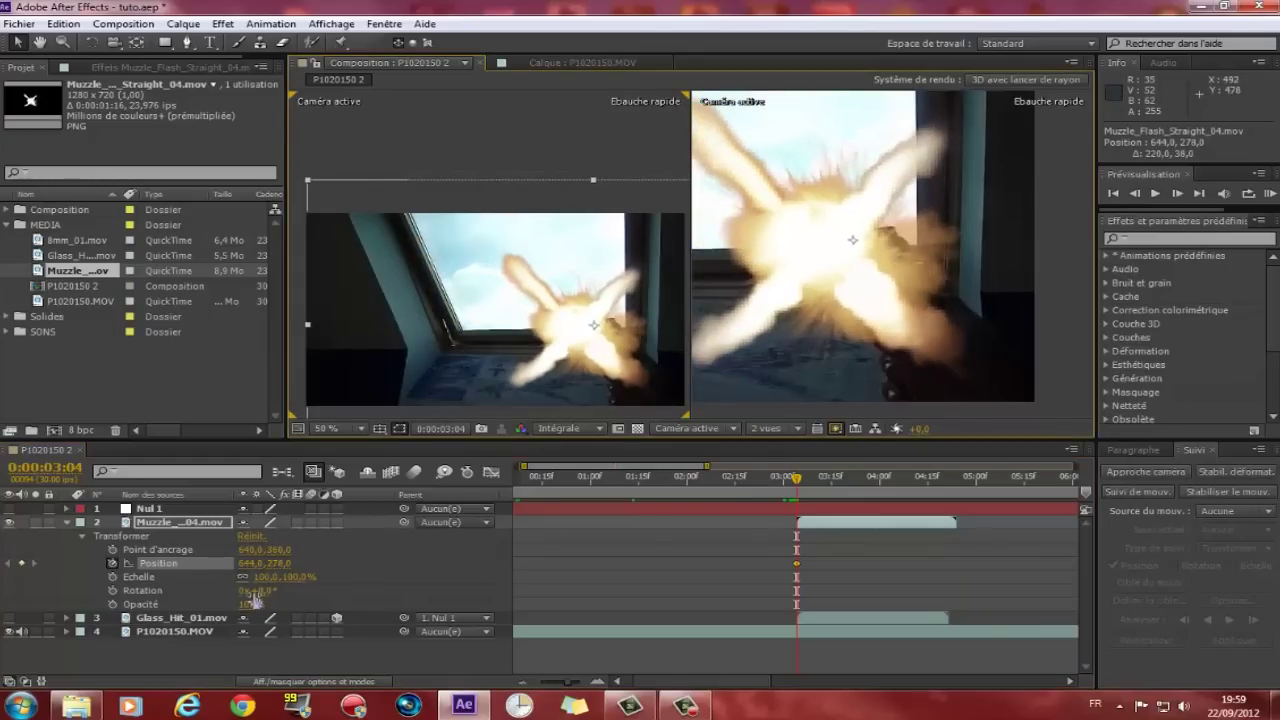
left_click_drag(255, 607, 193, 608)
left_click_drag(787, 293, 810, 287)
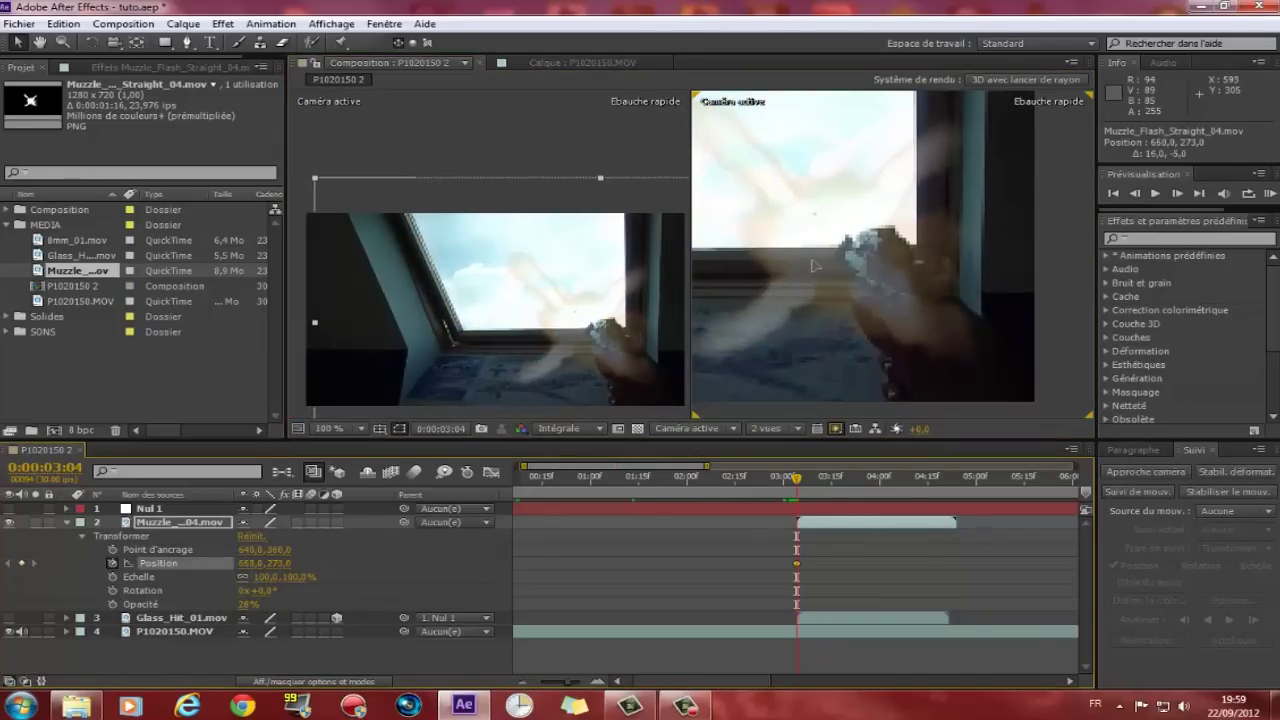
- Switch the viewer to Ebauche quality and key the flash higher on the barrel one frame later
left_click(836, 428)
left_click(858, 484)
left_click_drag(829, 270, 828, 273)
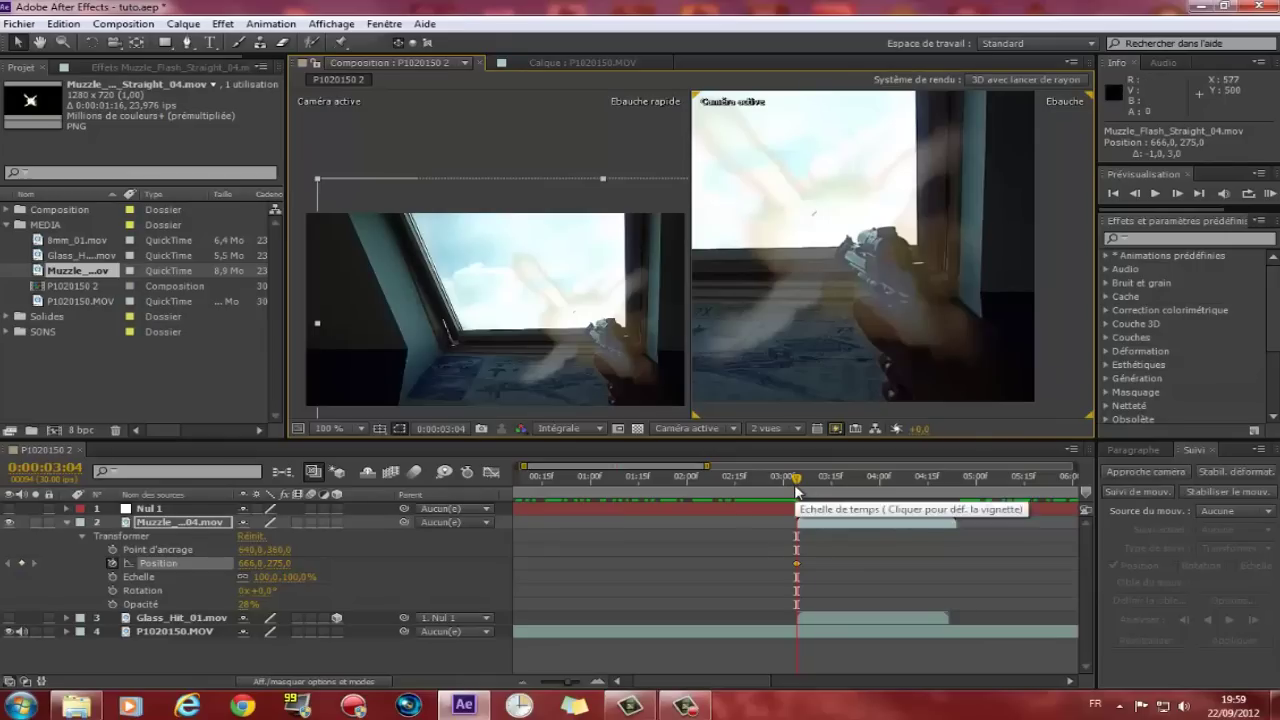
key("Page_Down")
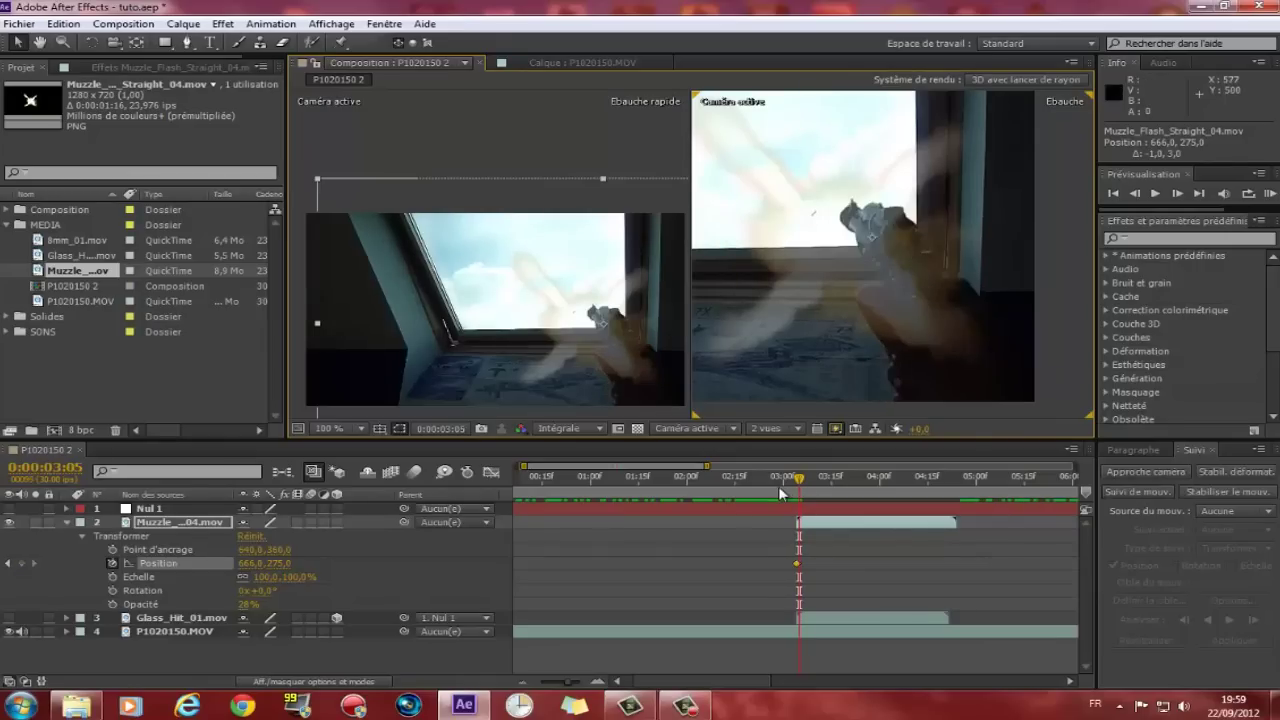
left_click_drag(811, 268, 820, 235)
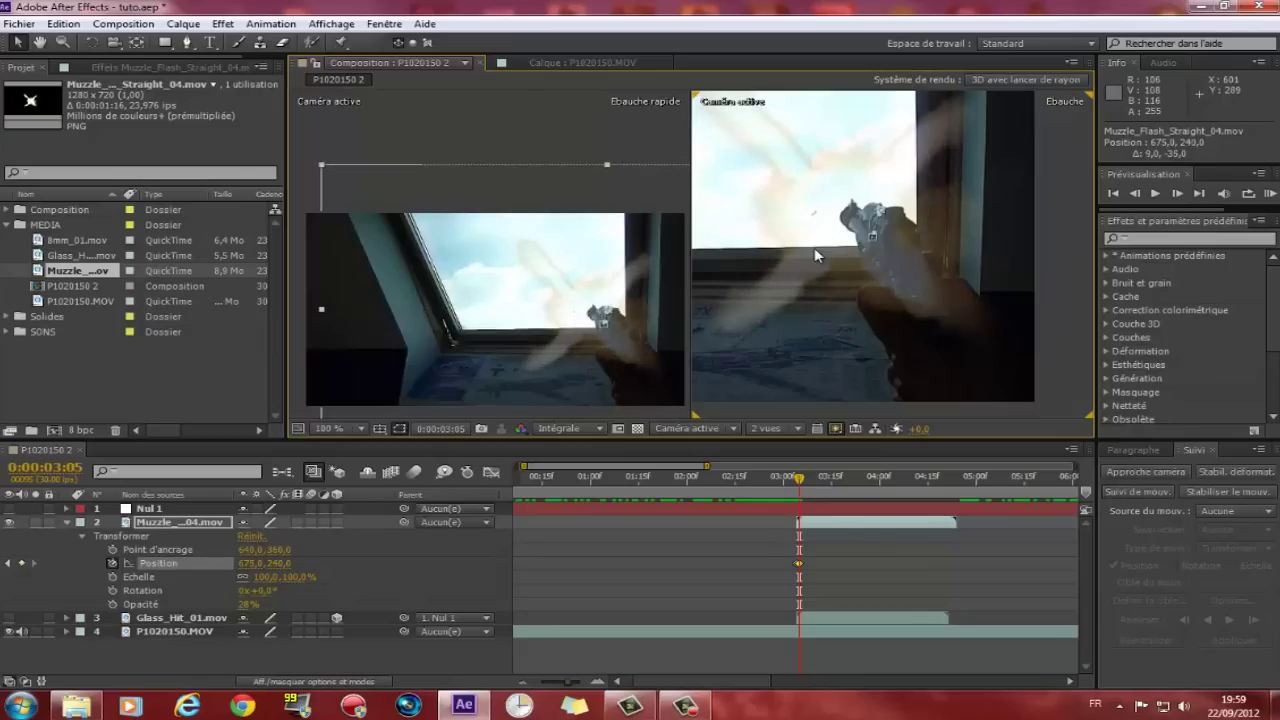
- Step back and forth through the flash frames, then play a preview
key("Page_Down")
key("Page_Up")
key("Page_Down")
key("Page_Up")
key("Page_Down")
key("Page_Up")
key("Page_Up")
key("Page_Up")
key("Page_Down")
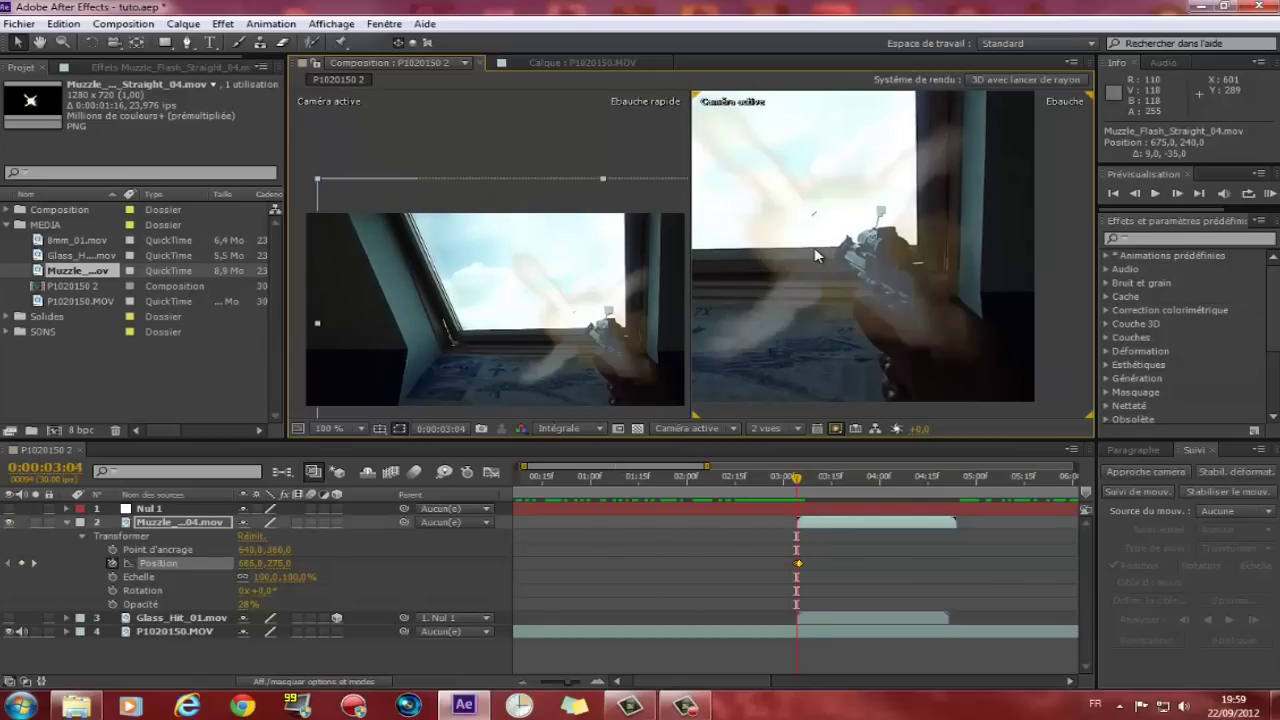
key("Page_Down")
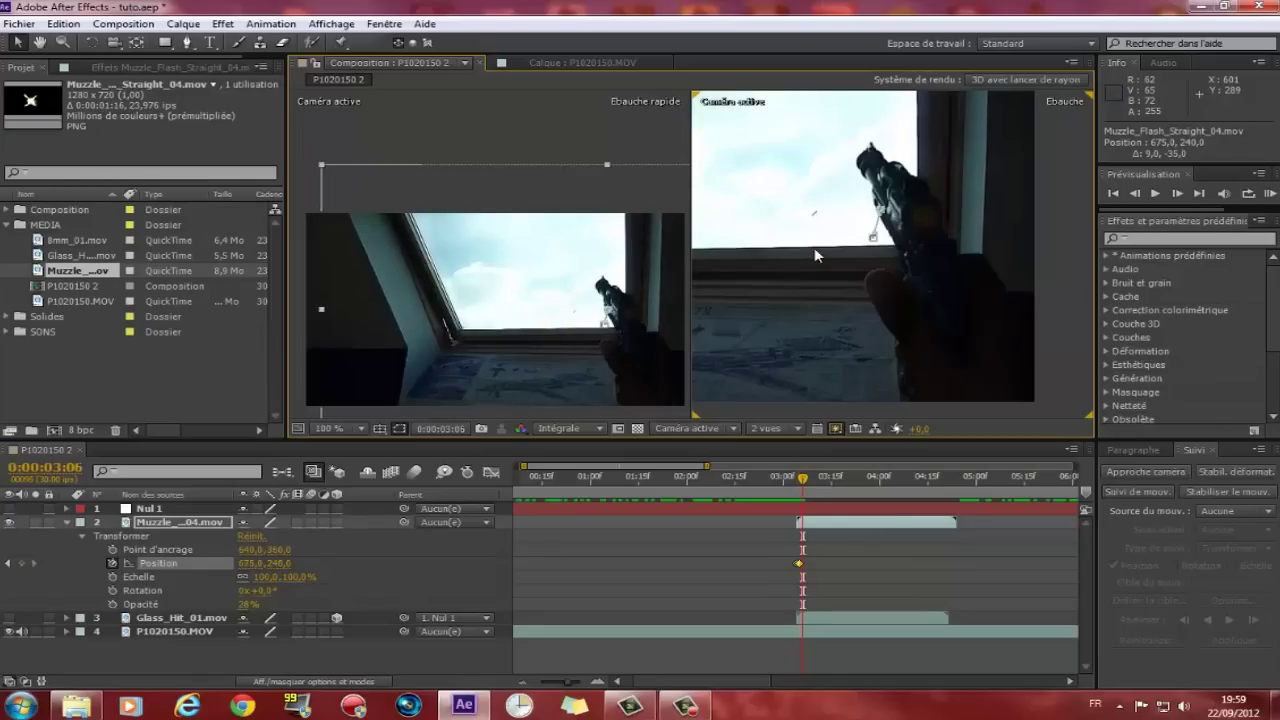
key("Page_Up")
key("Page_Up")
key("Page_Up")
key("Page_Up")
key("space")
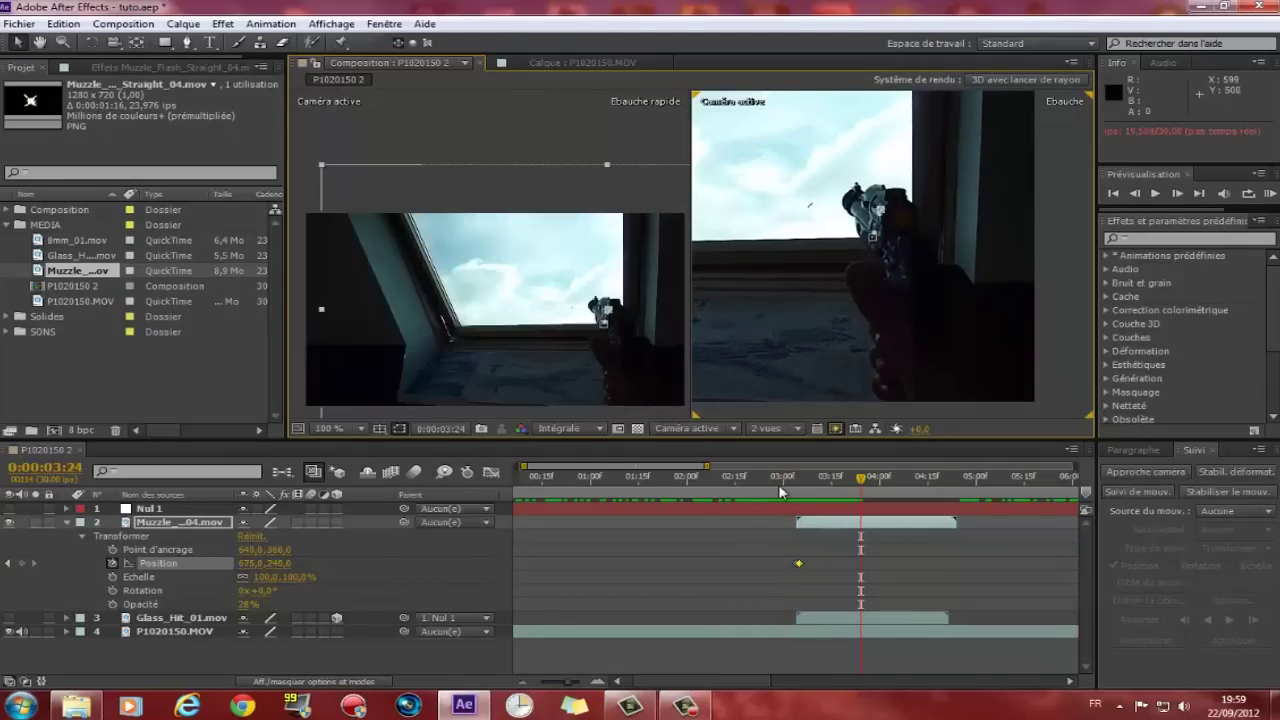
- Preview the flash timing and park the playhead on the Position keyframe at 0:00:03:04
left_click(741, 478)
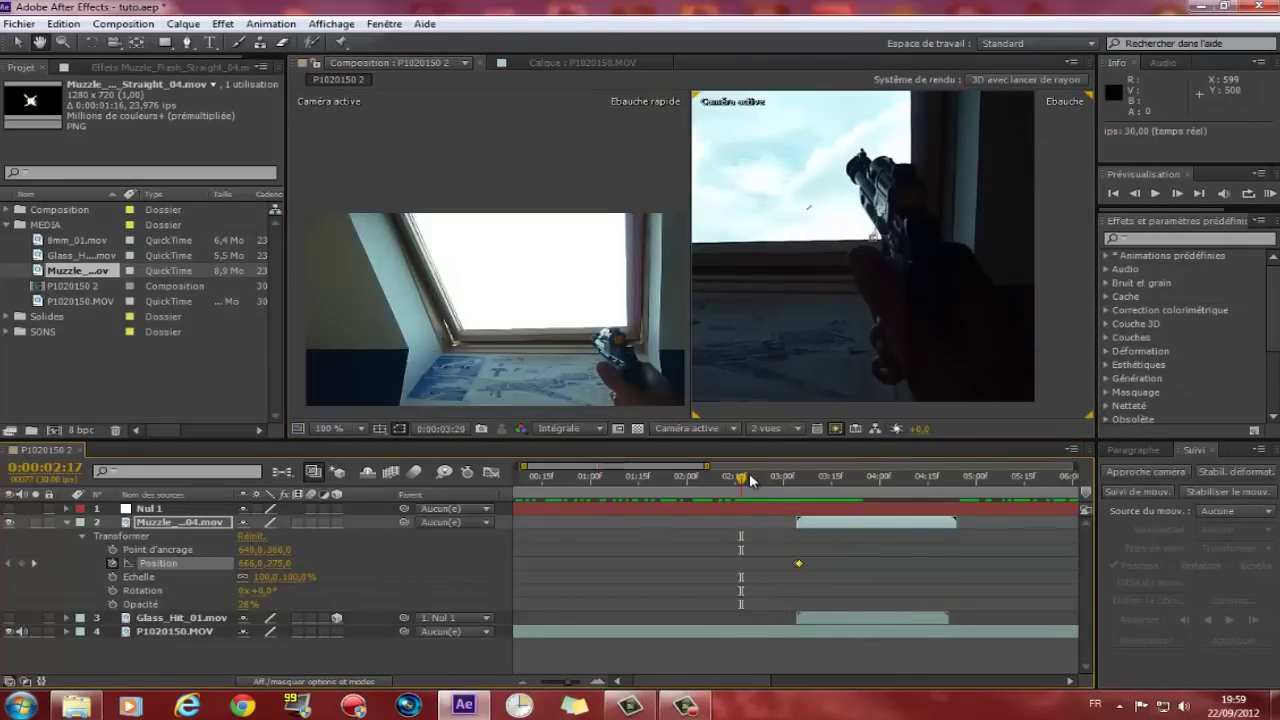
left_click(753, 480)
key("space")
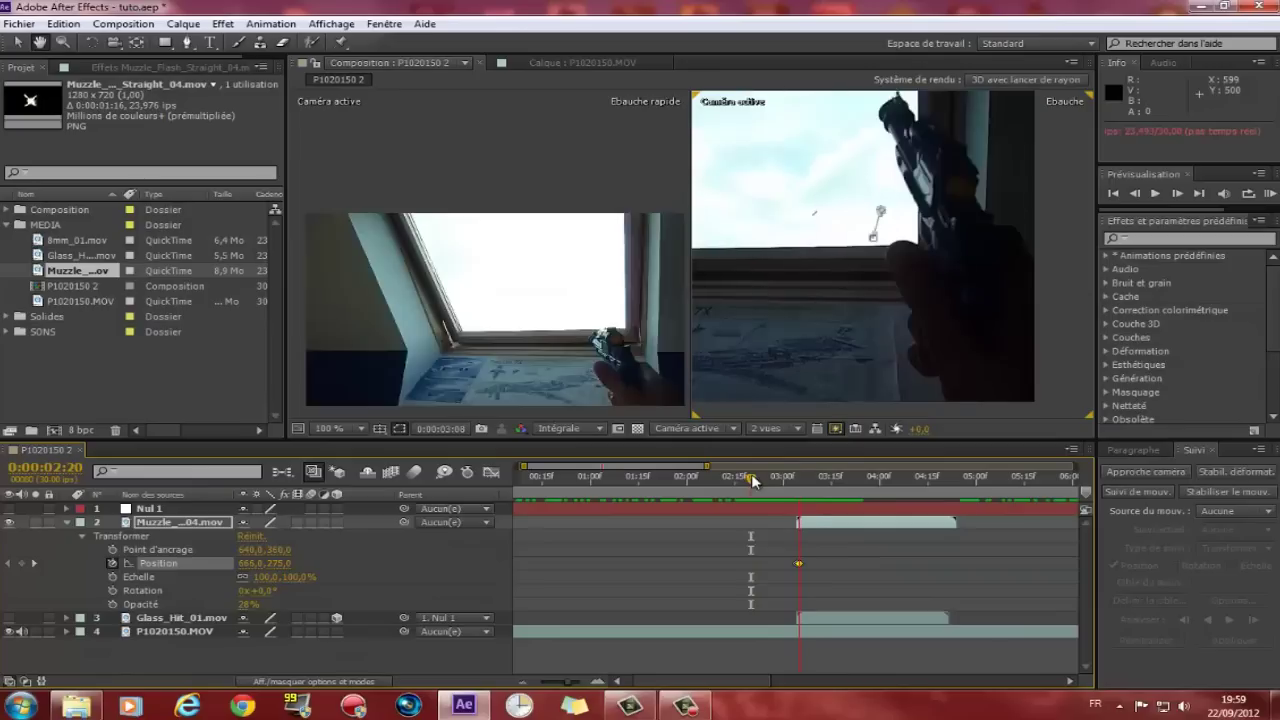
scroll(577, 328, "down", 1)
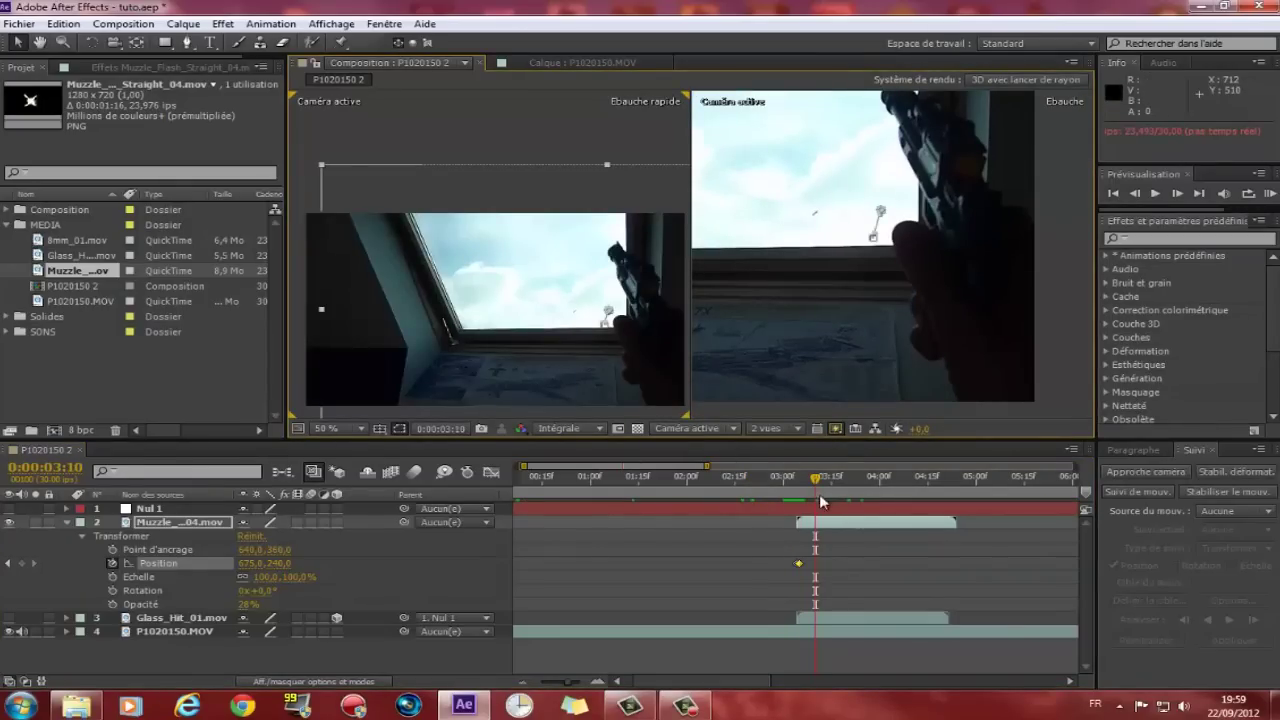
left_click(785, 480)
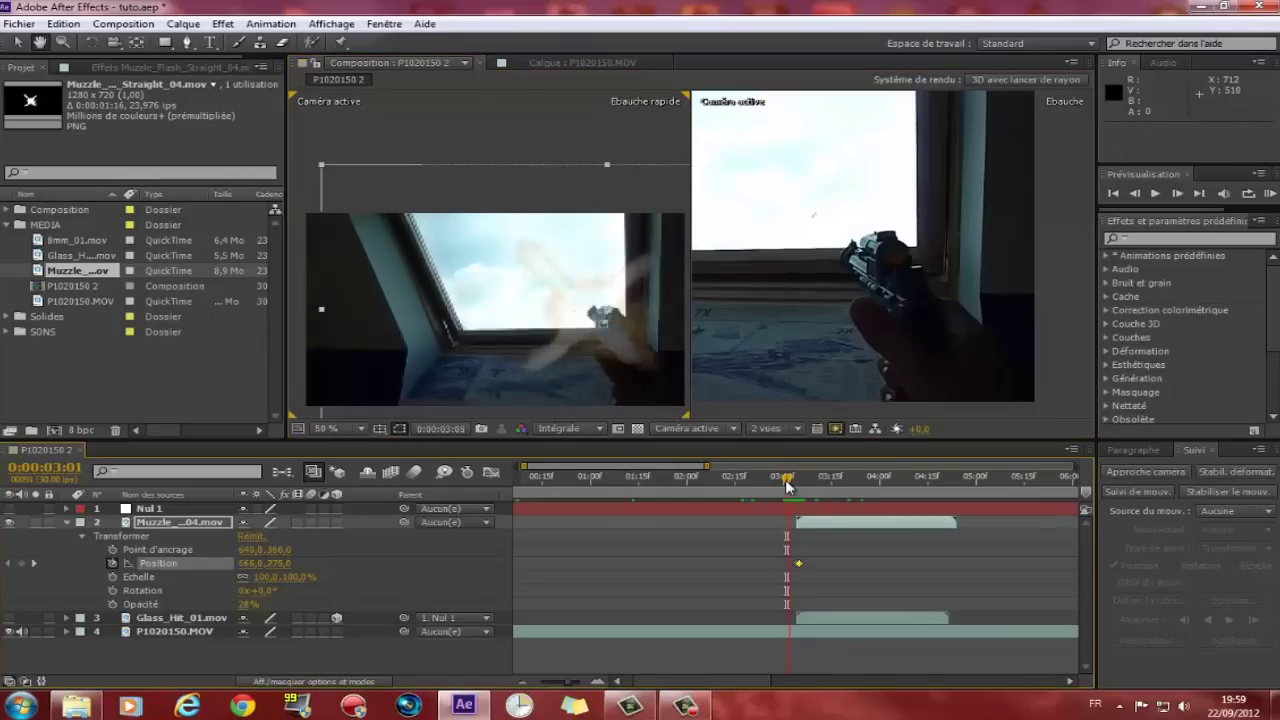
left_click(750, 289)
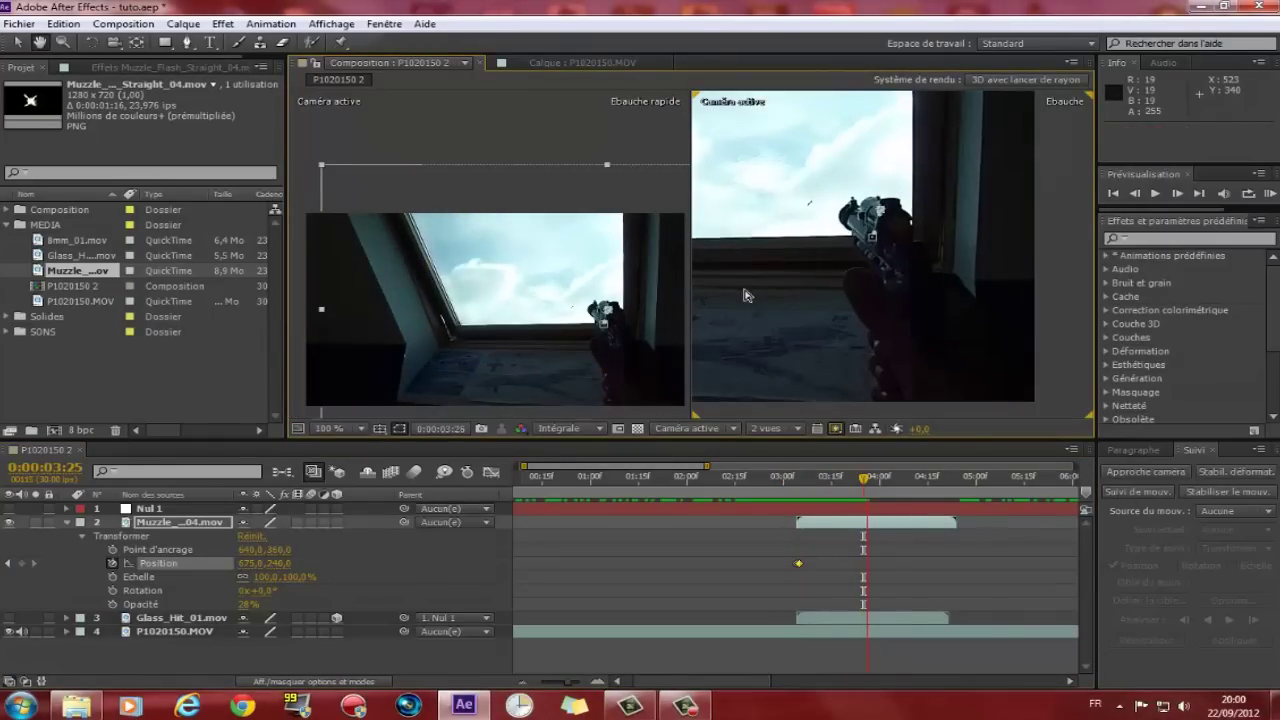
key("v")
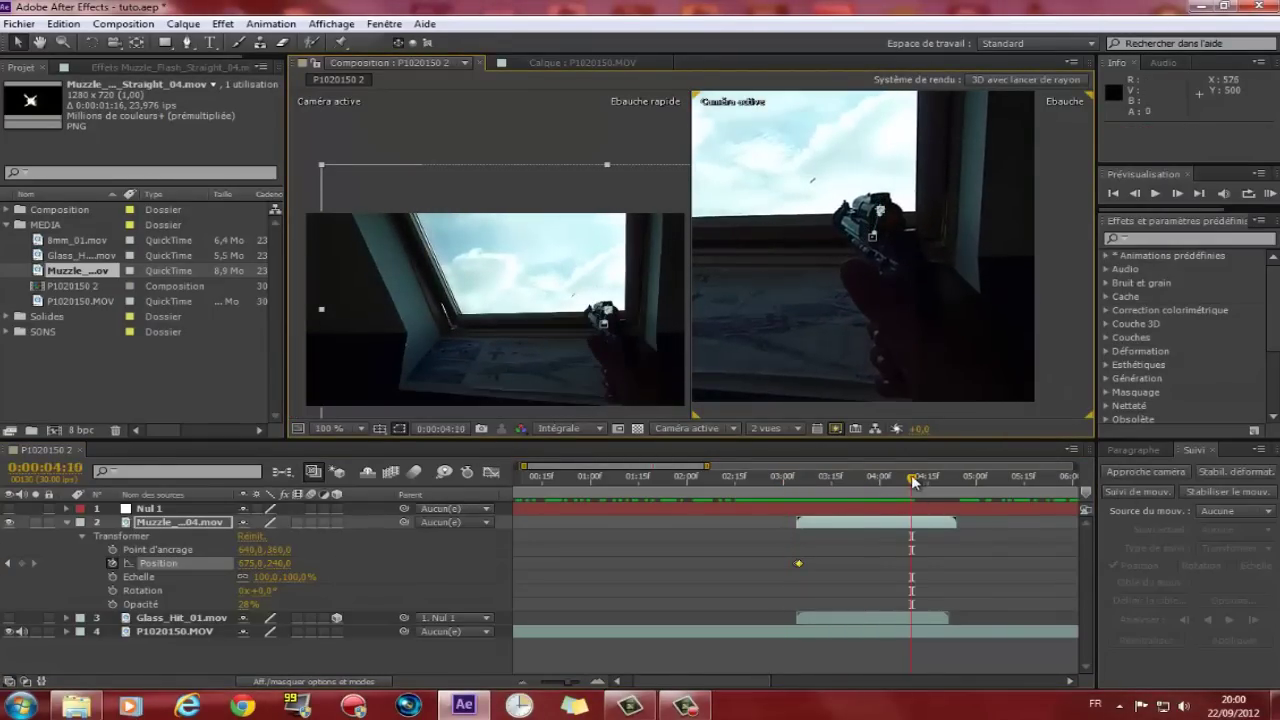
left_click(790, 480)
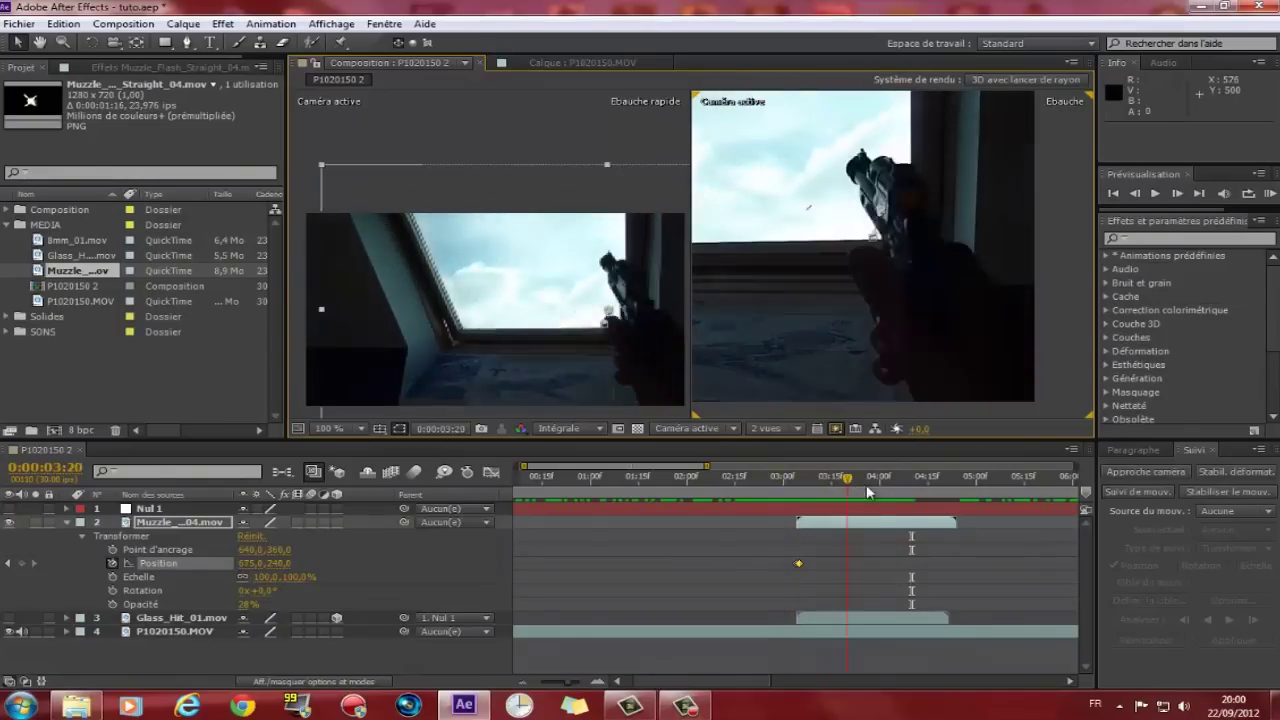
left_click(778, 490)
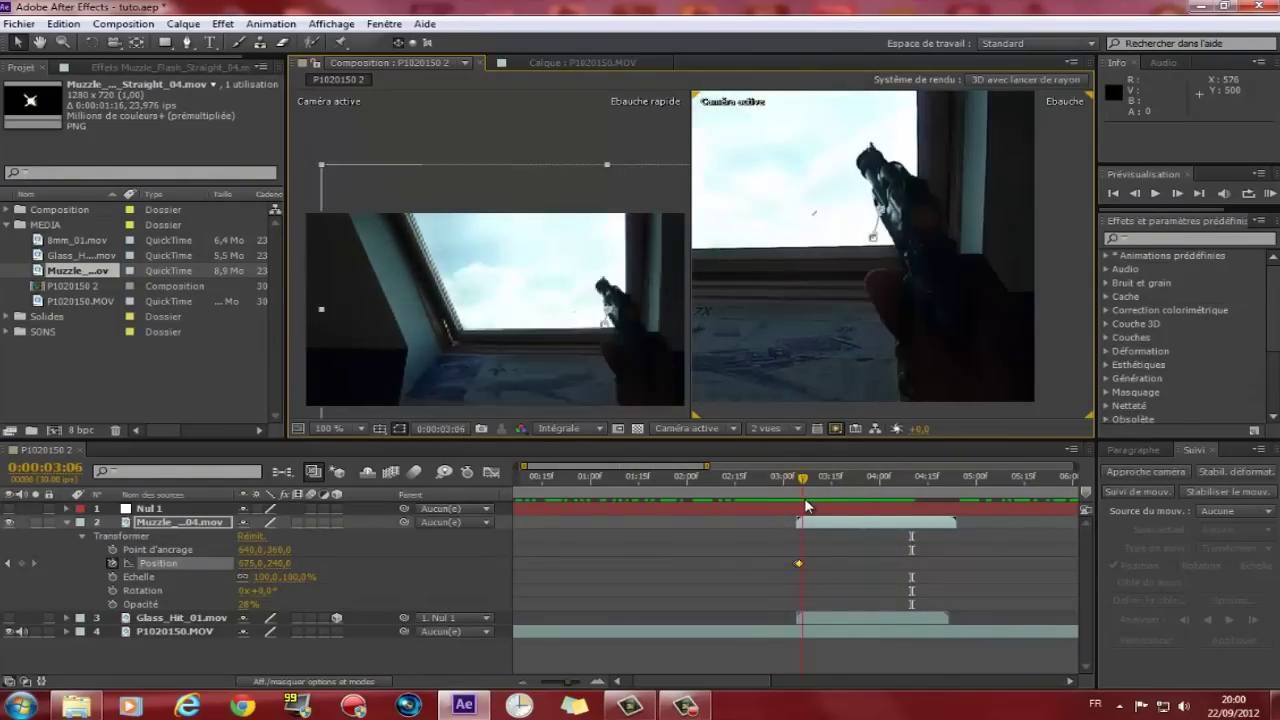
left_click_drag(806, 505, 797, 498)
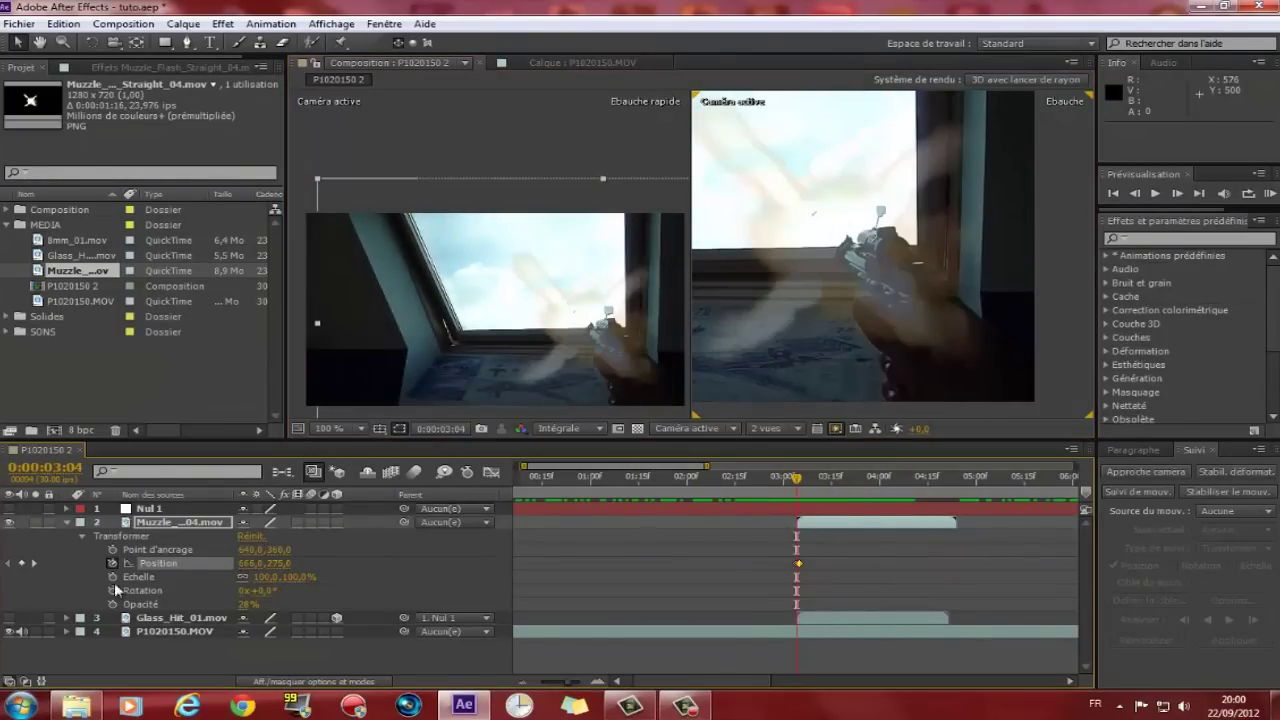
- Collapse and select the muzzle flash layer, and zoom the right viewer onto the gun
left_click(67, 522)
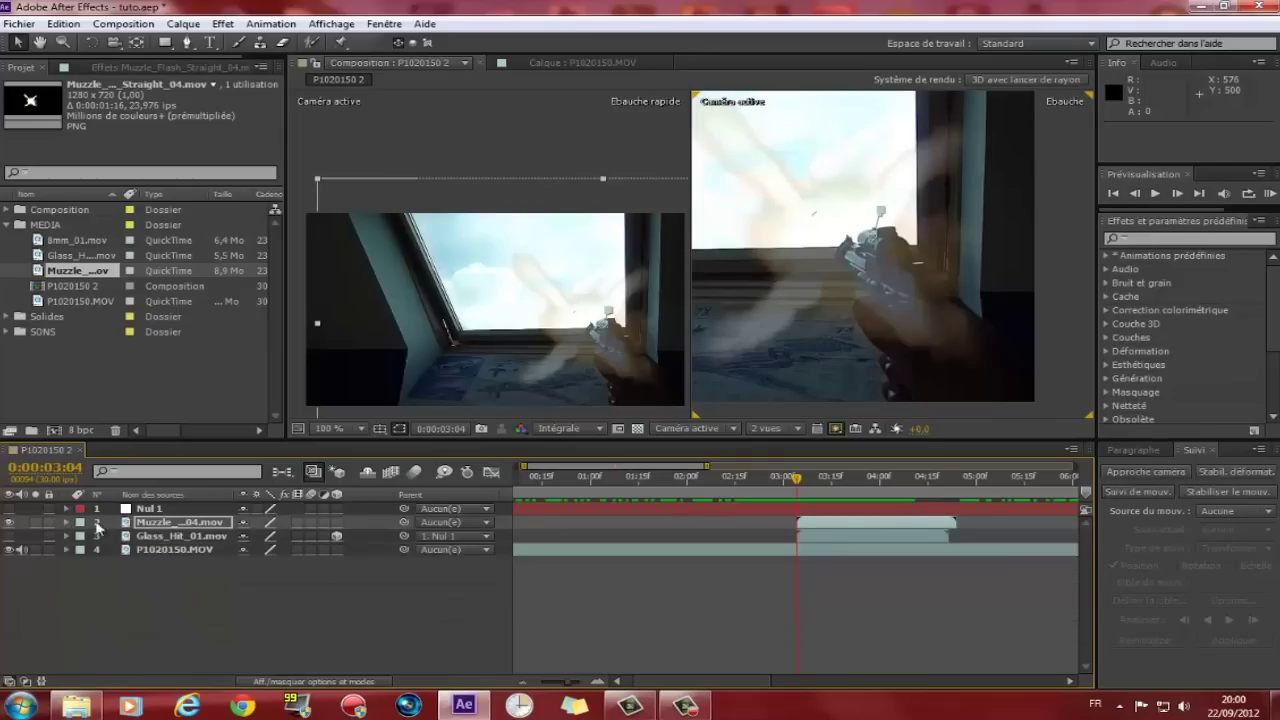
left_click(217, 524)
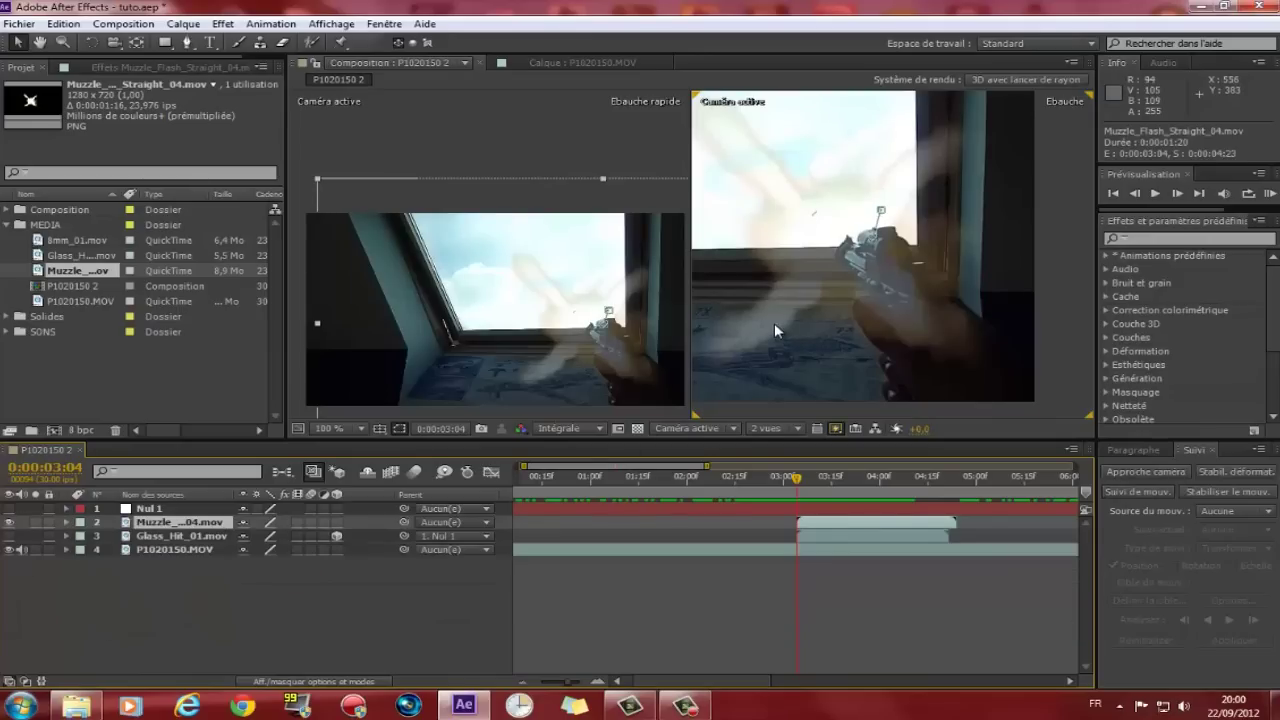
scroll(774, 323, "up", 1)
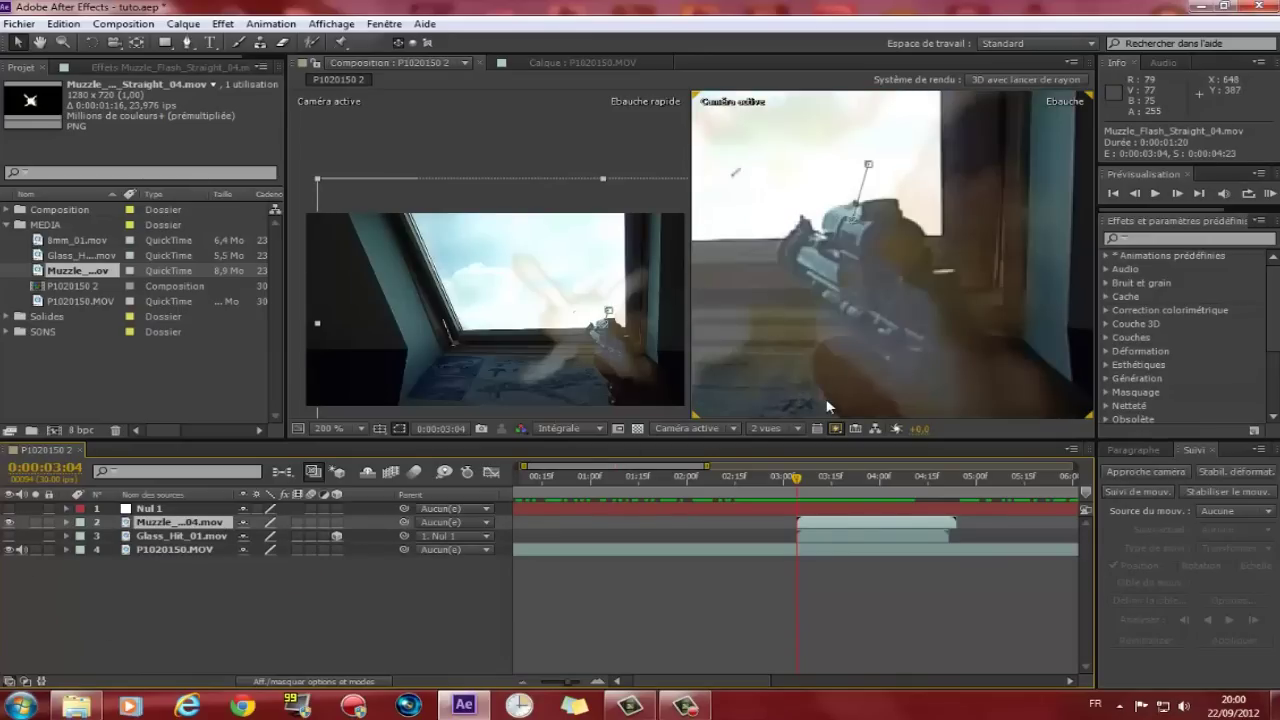
left_click_drag(828, 314, 843, 306)
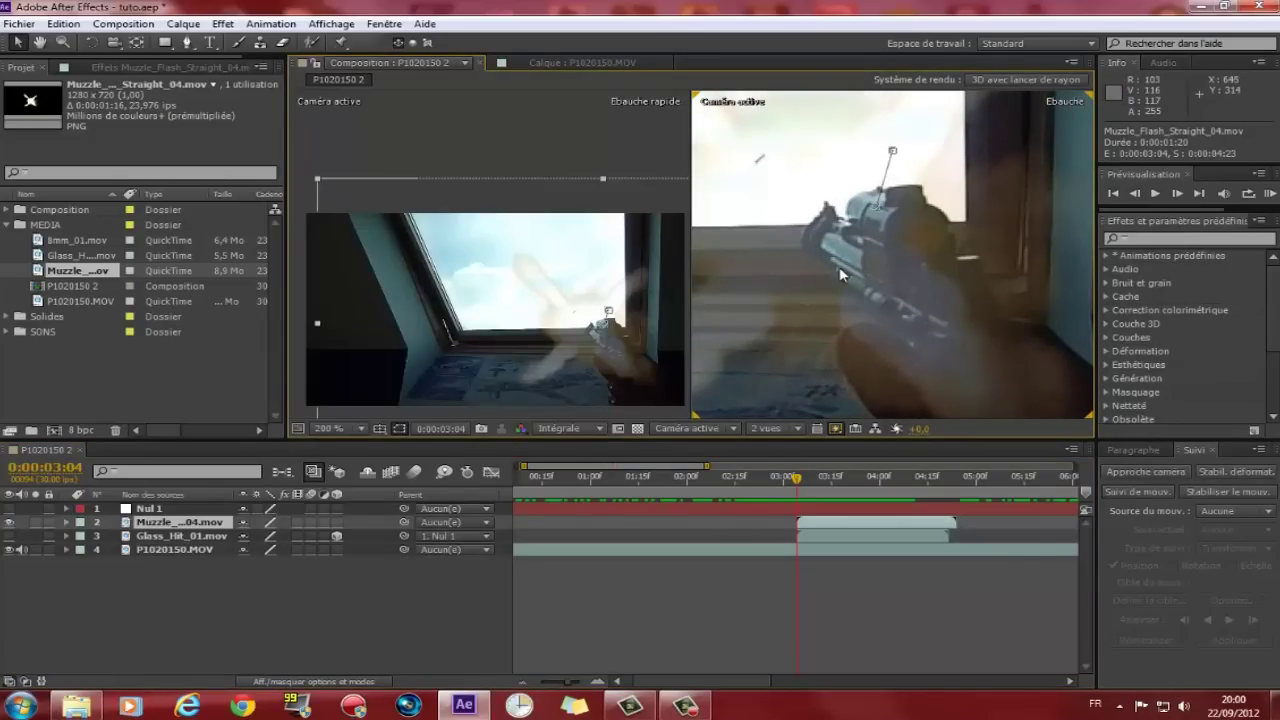
scroll(839, 267, "down", 1)
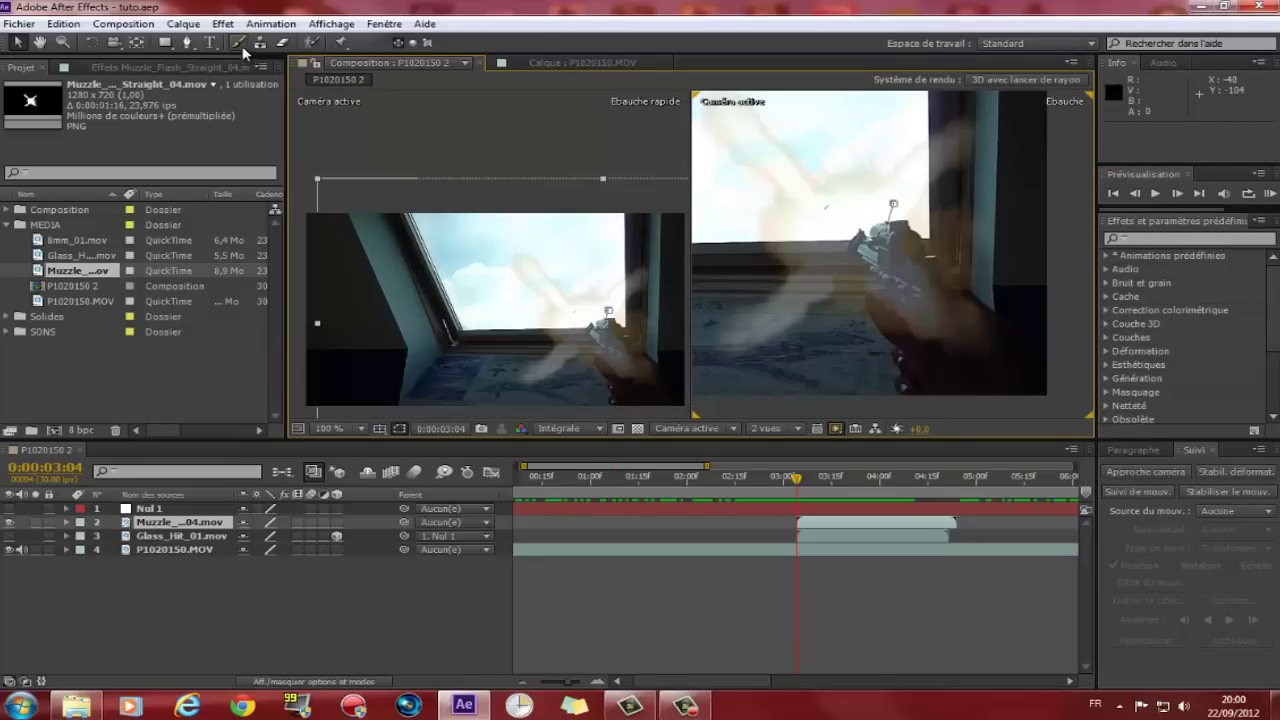
- Start a Pen-tool mask on the muzzle flash layer, tracing up the hand's left edge
left_click(188, 46)
scroll(965, 291, "up", 1)
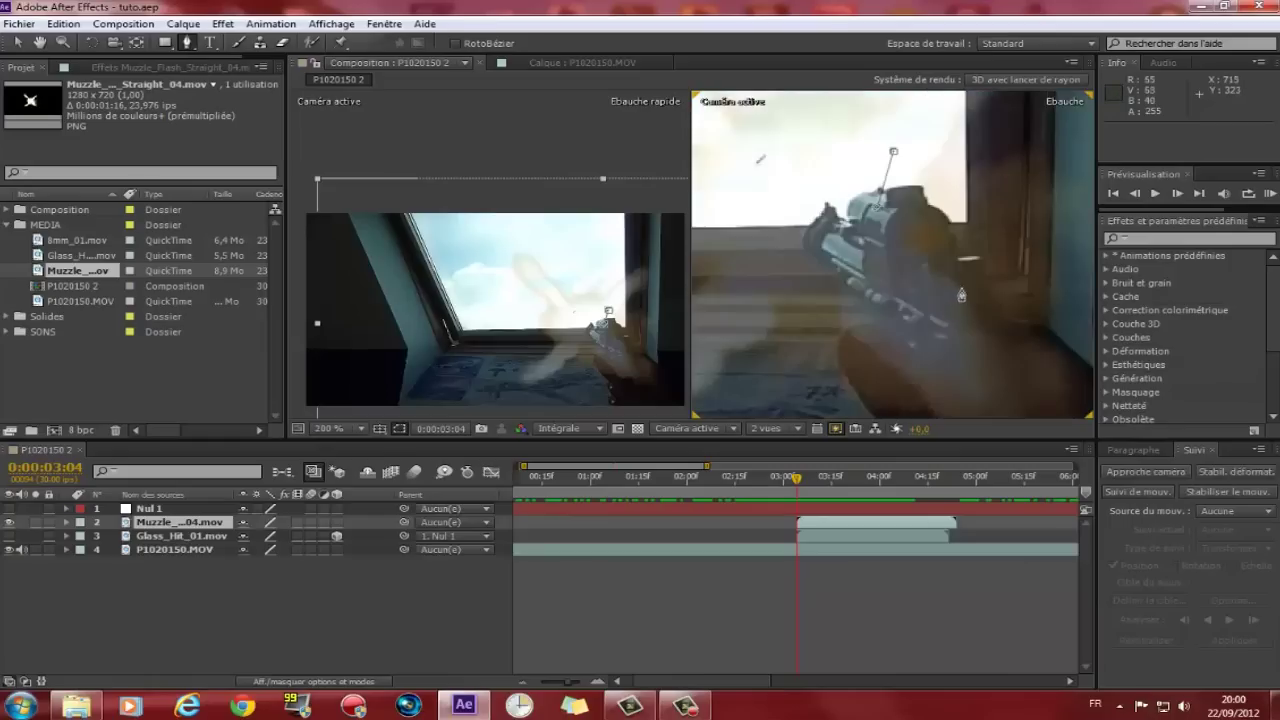
left_click_drag(965, 291, 915, 215)
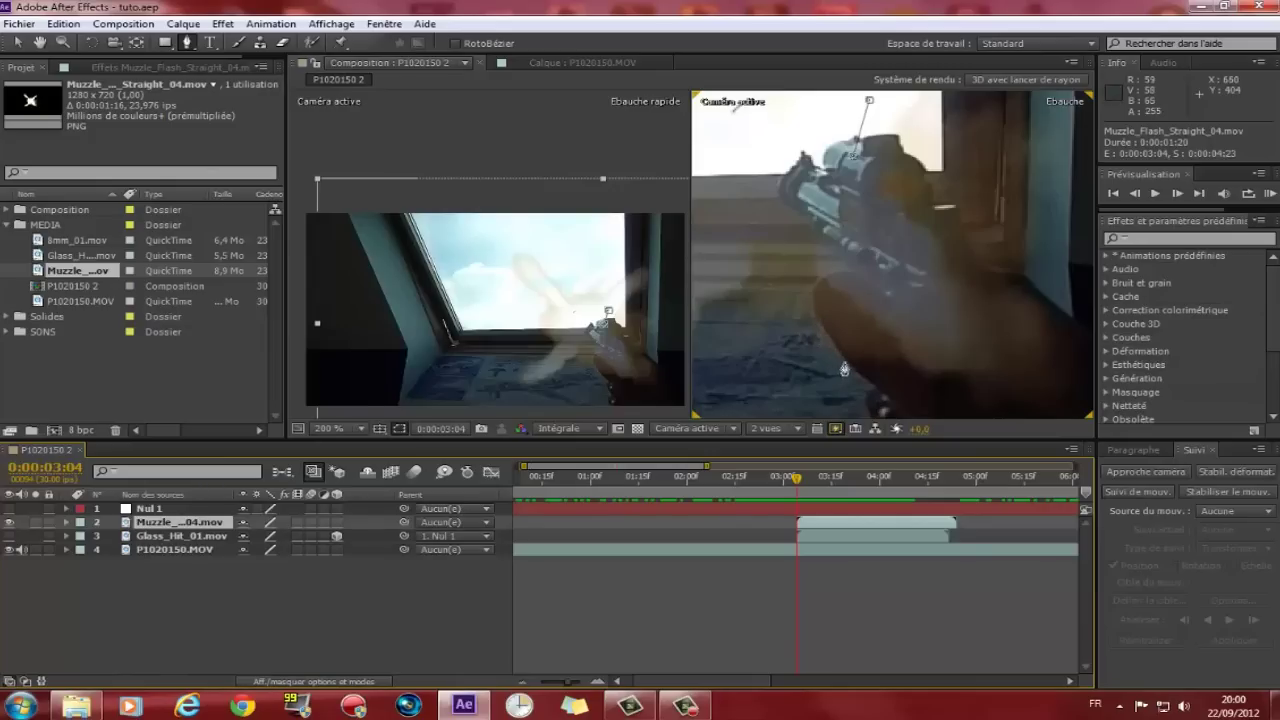
scroll(872, 392, "down", 2)
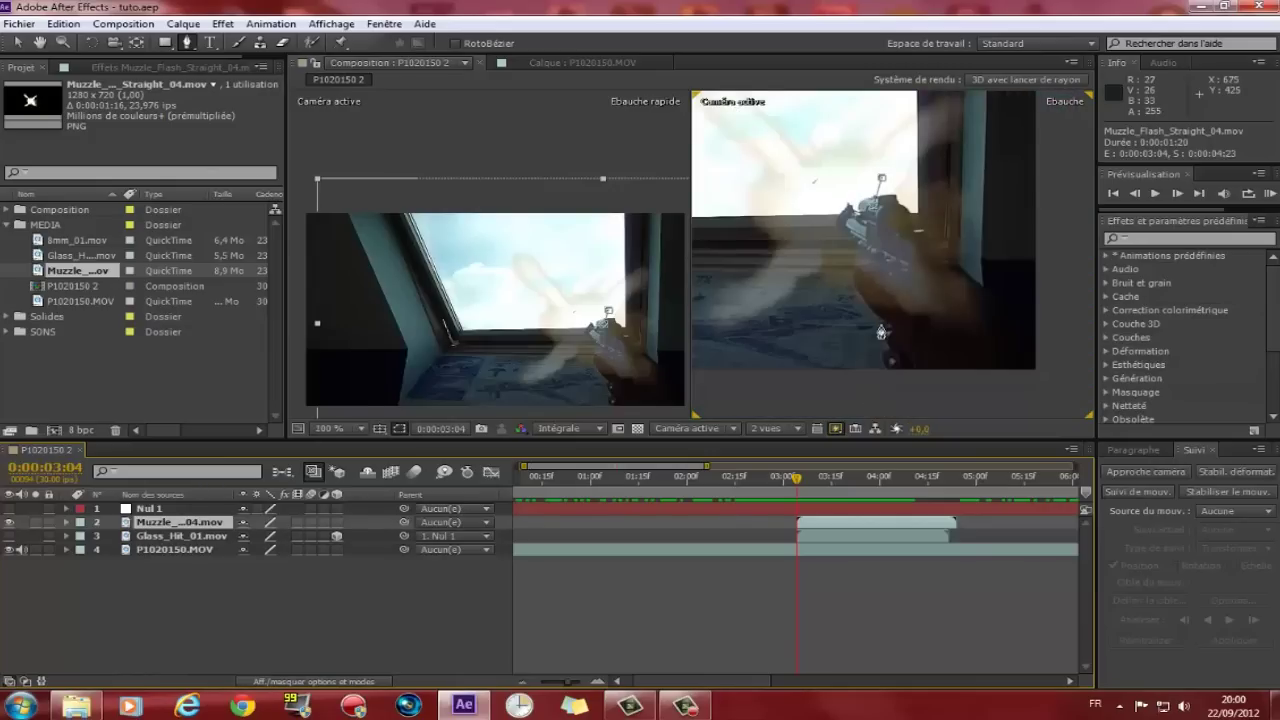
left_click(882, 321)
left_click(860, 296)
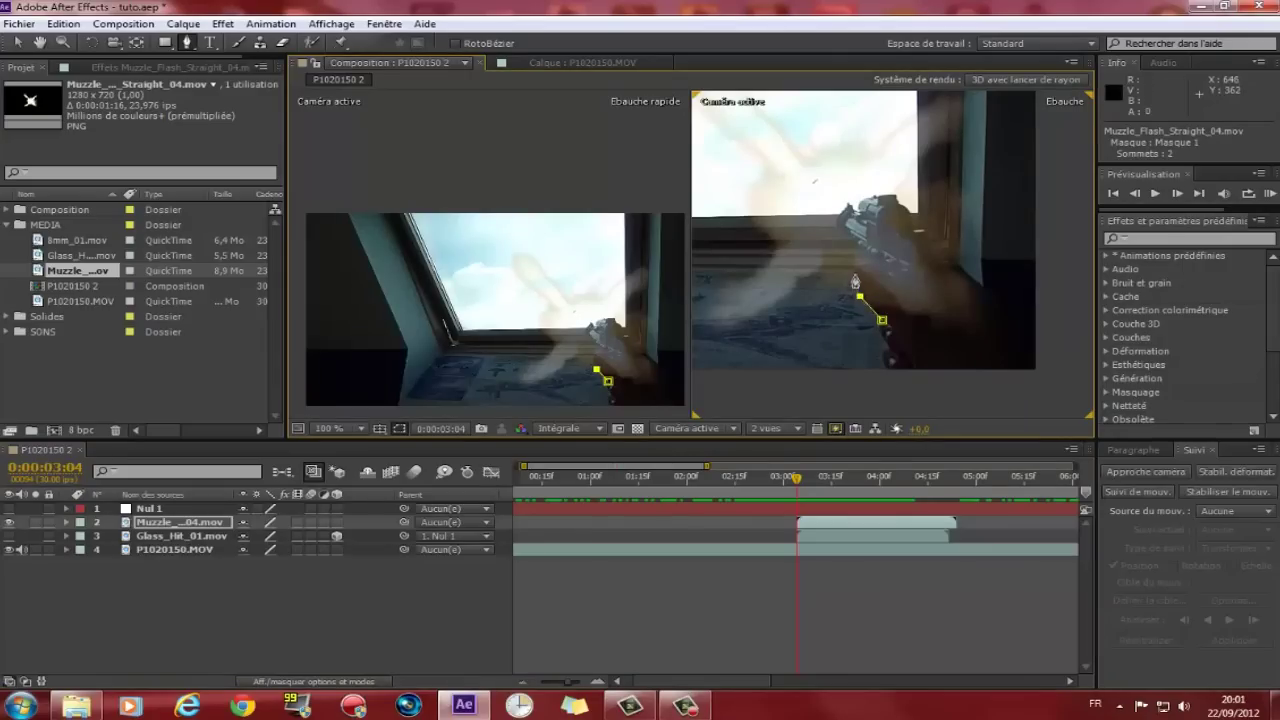
scroll(825, 319, "up", 2)
left_click(877, 238)
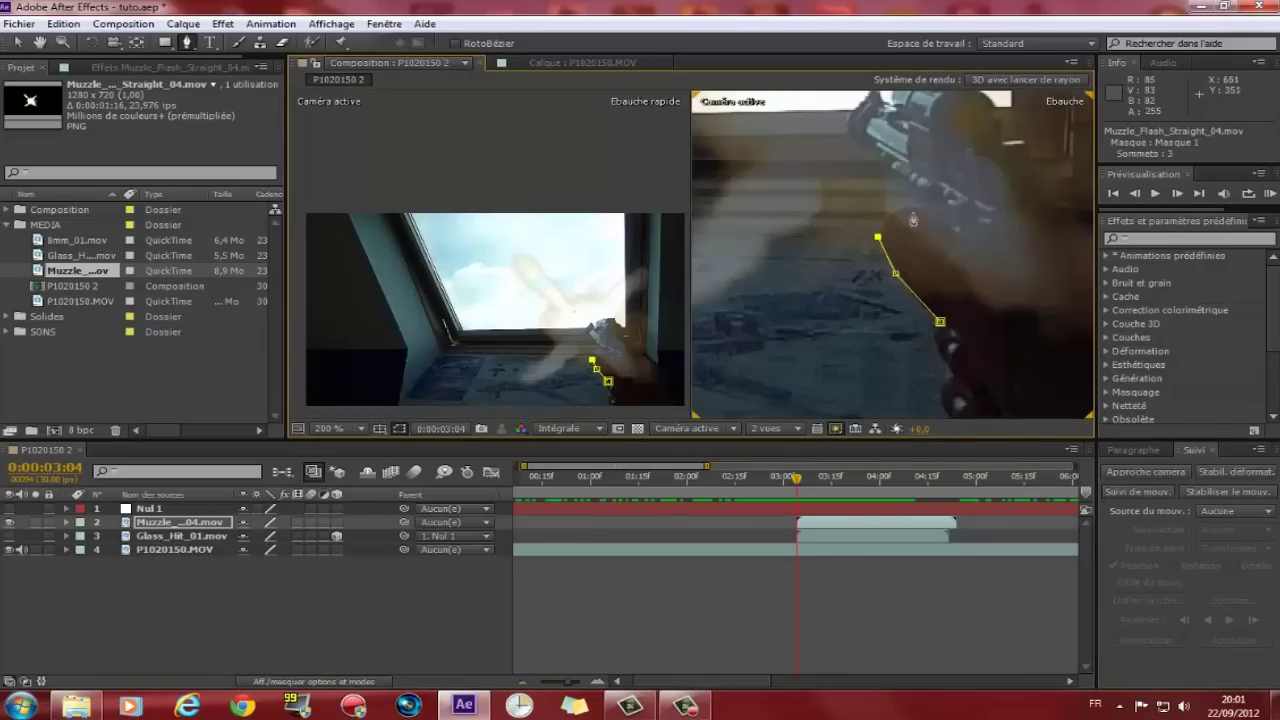
mouse_move(915, 209)
left_mouse_down()
mouse_move(960, 222)
mouse_move(952, 215)
left_mouse_up()
left_click(930, 206)
left_click(893, 182)
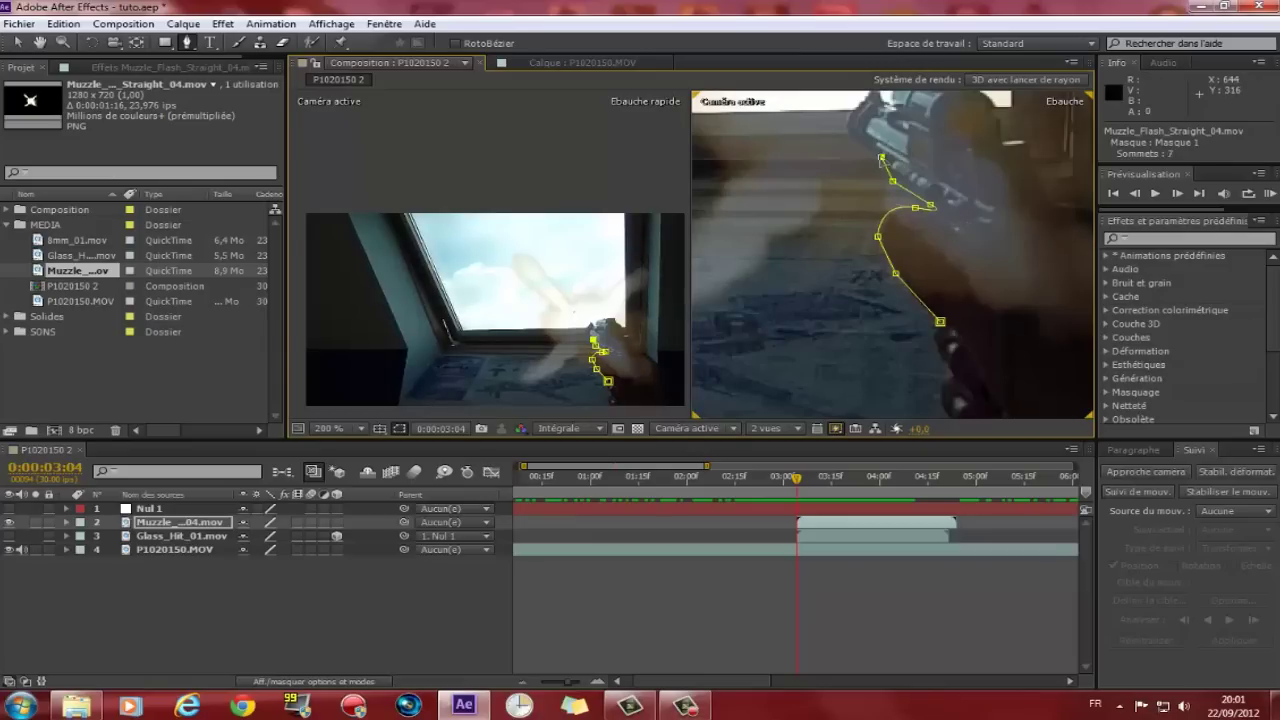
- Continue the mask points across the top of the gun and down its right side
mouse_move(886, 110)
left_mouse_down()
mouse_move(876, 211)
mouse_move(886, 175)
left_mouse_up()
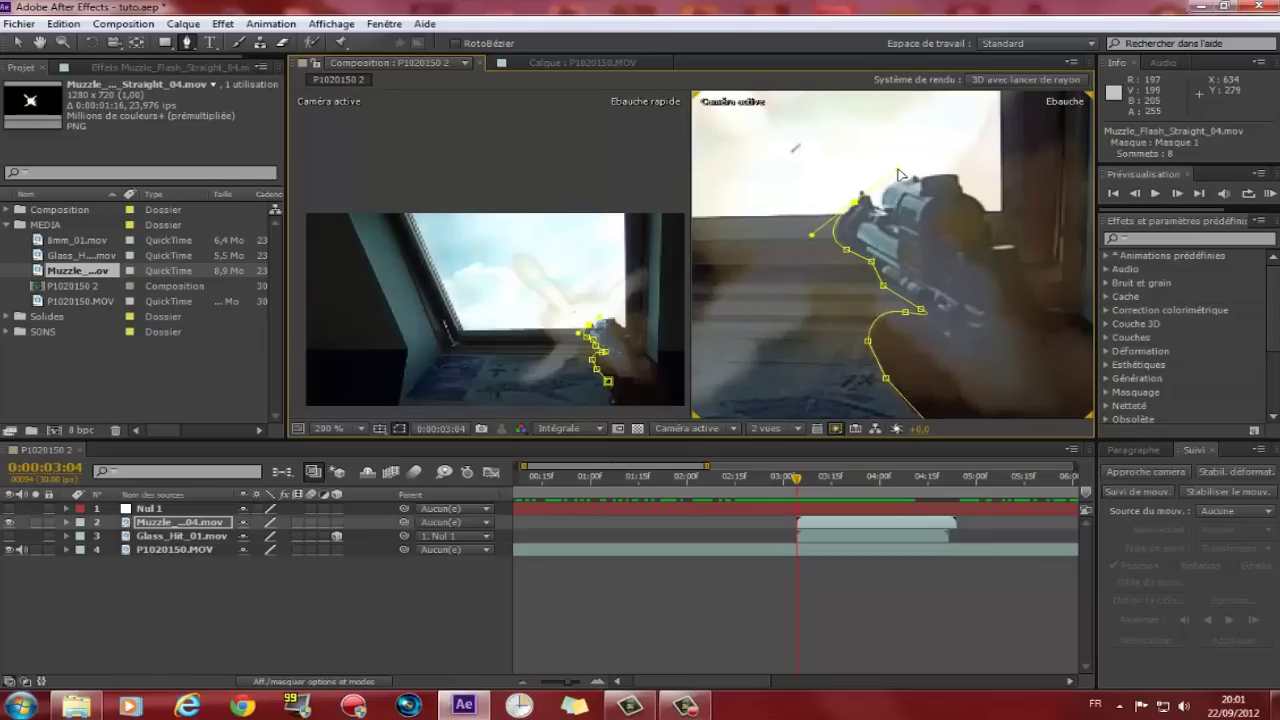
left_click(862, 189)
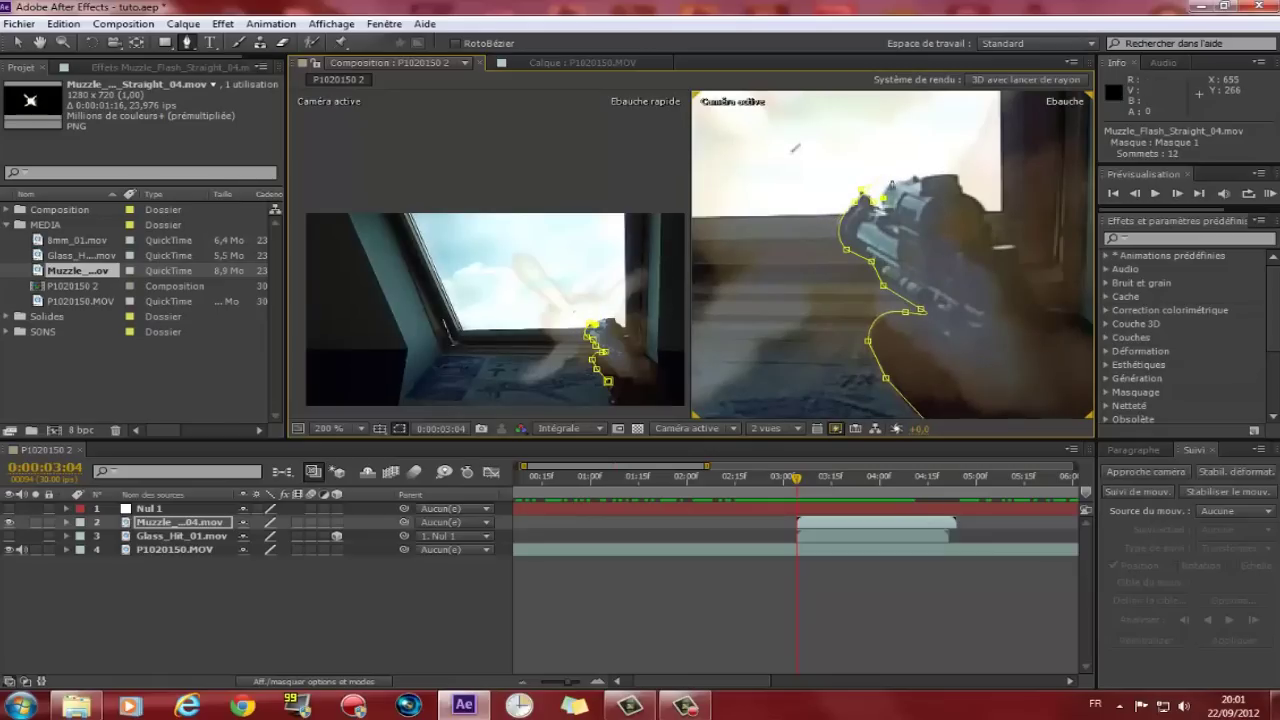
left_click(900, 178)
left_click(935, 175)
left_click(962, 178)
left_click(985, 212)
left_click(992, 240)
left_click(1016, 246)
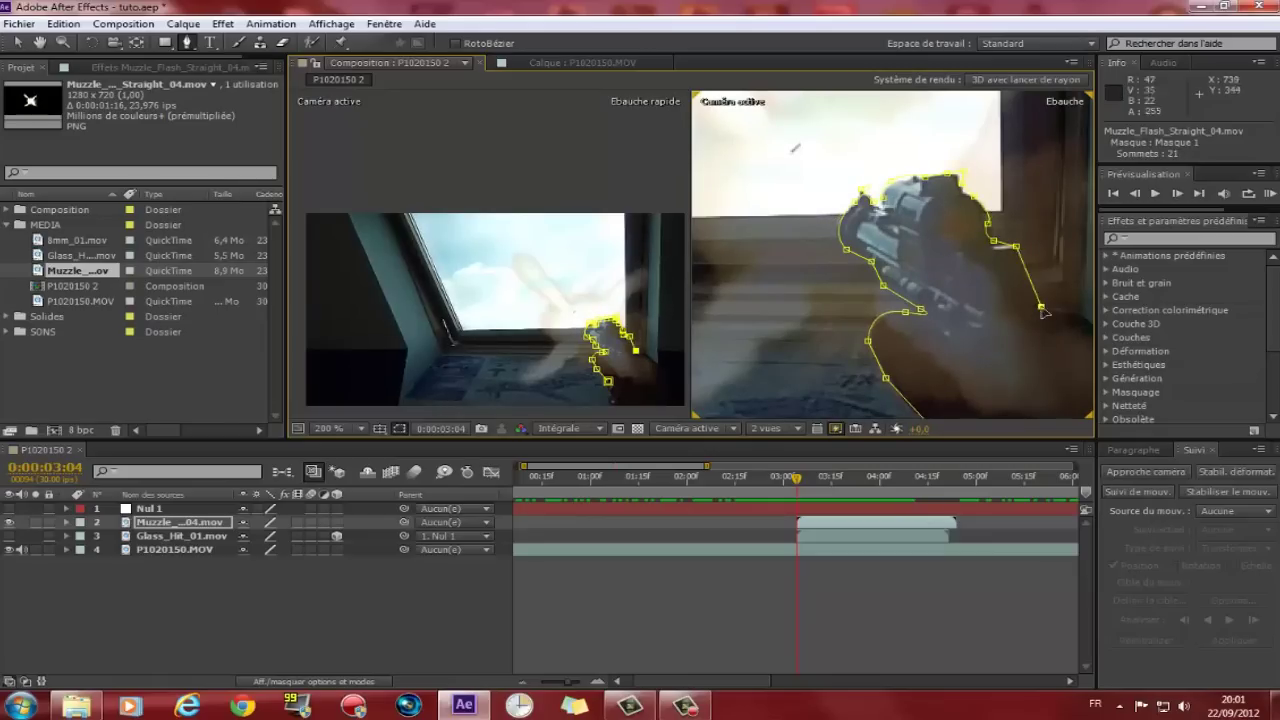
- Trace the mask down the hand's right side and along its bottom, closing Masque 1
key("comma")
left_click(908, 245)
left_click(929, 247)
left_click(955, 272)
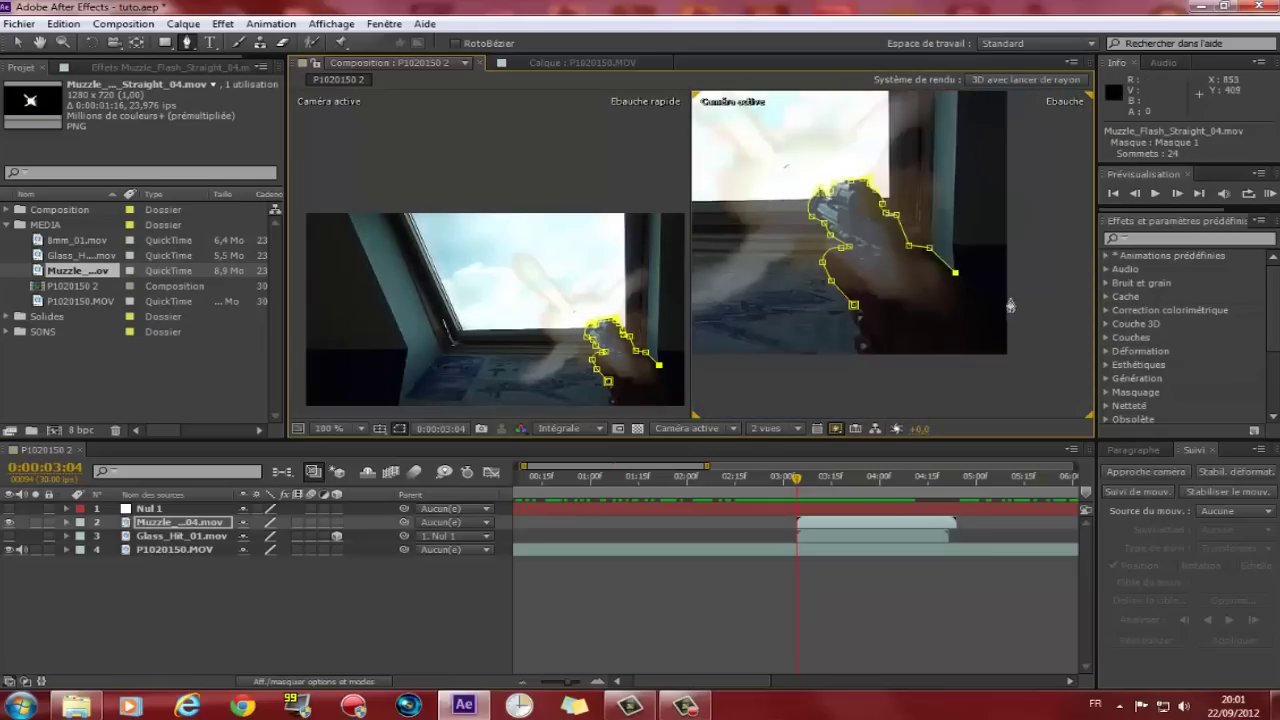
left_click(971, 290)
left_click(995, 330)
left_click(976, 343)
left_click(913, 348)
left_click(853, 306)
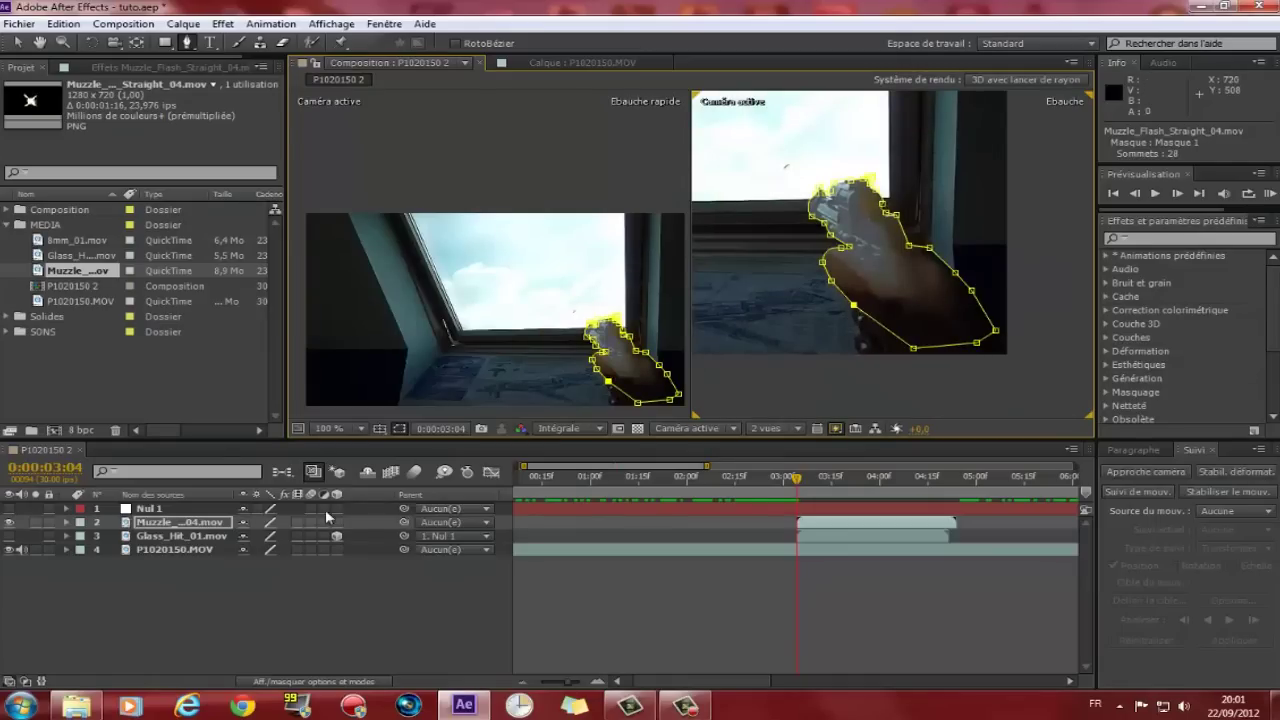
scroll(796, 290, "up", 1)
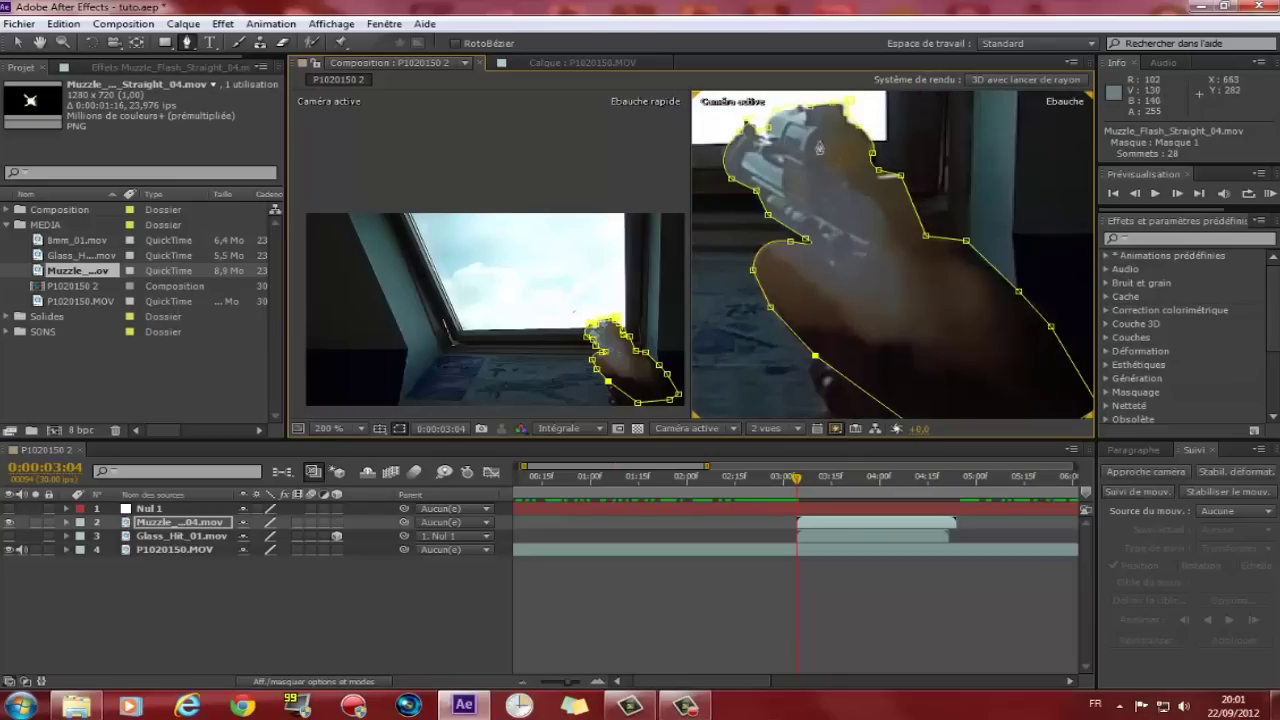
scroll(786, 167, "down", 1)
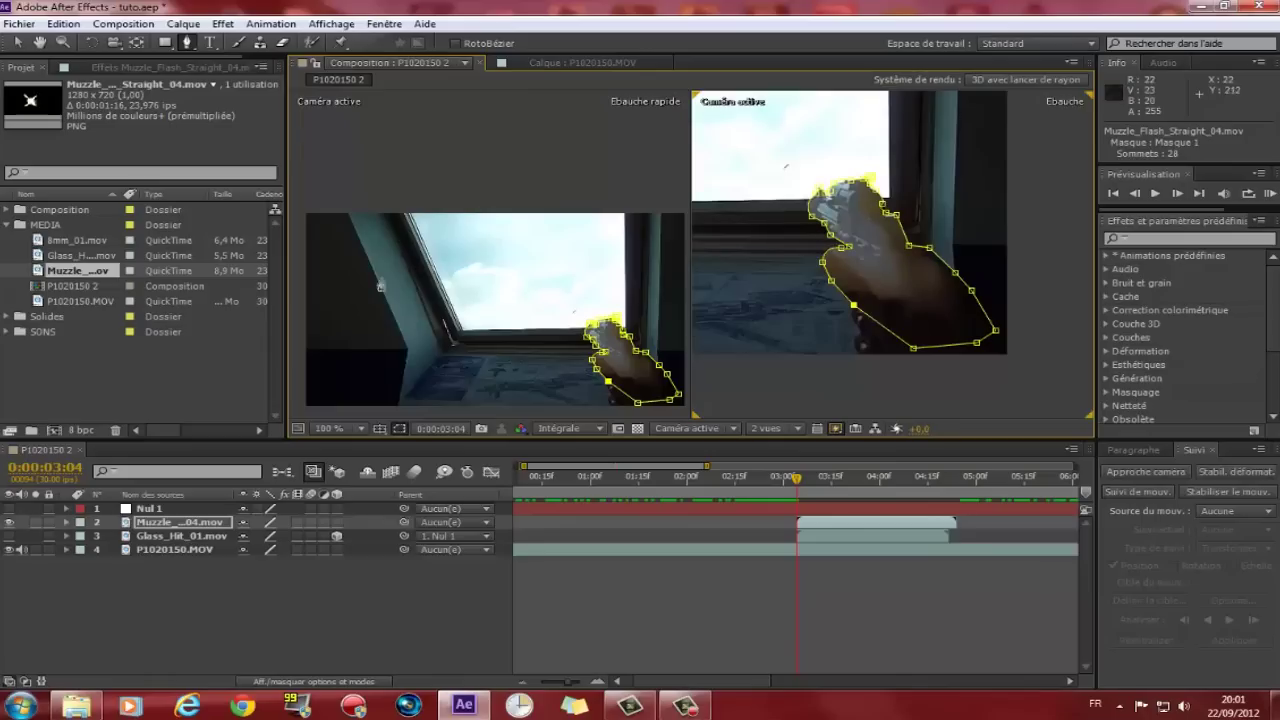
- Invert Masque 1 so the flash sits behind the hand and gun
left_click(66, 523)
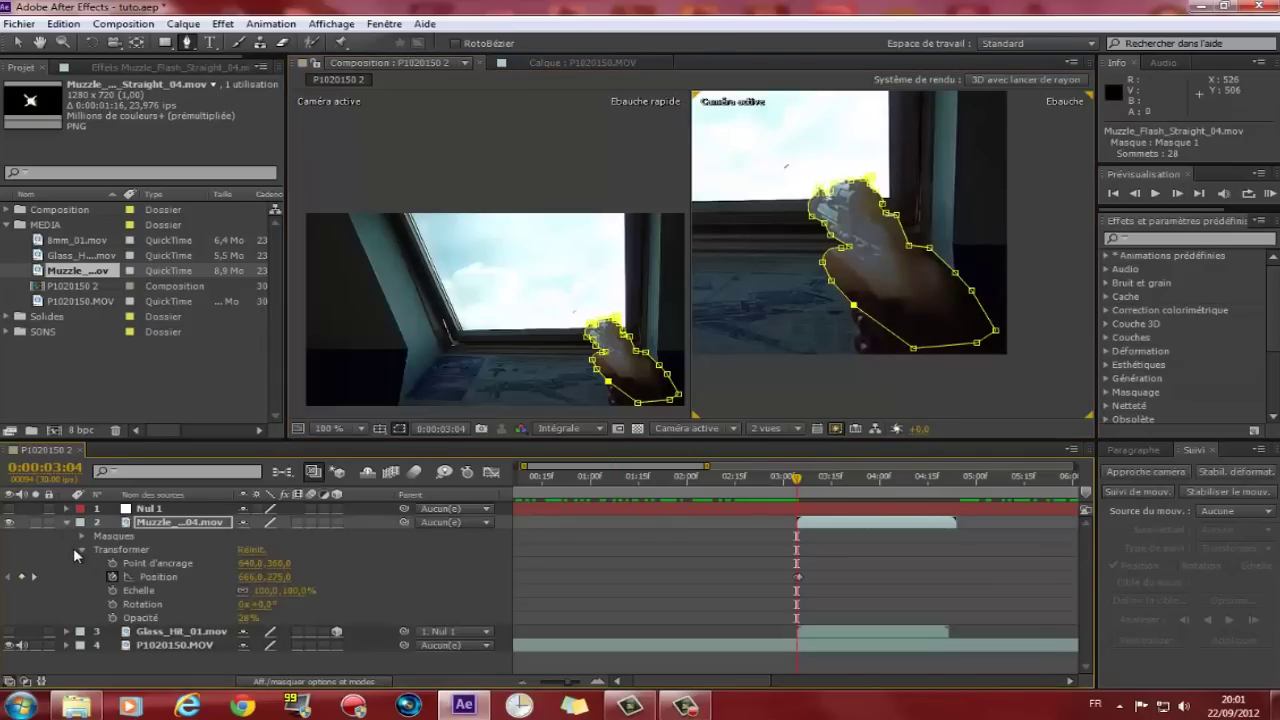
left_click(81, 549)
left_click(82, 536)
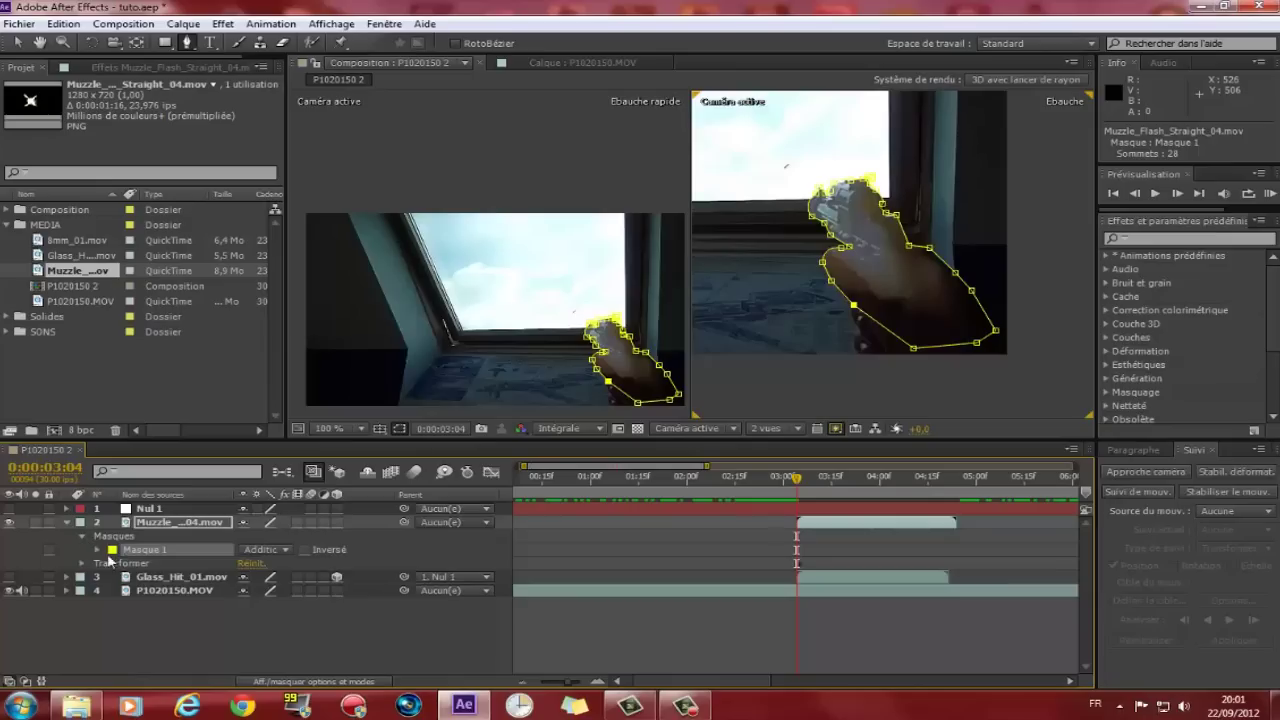
left_click(305, 549)
left_click_drag(758, 273, 880, 312)
scroll(948, 318, "up", 4)
scroll(845, 309, "down", 4)
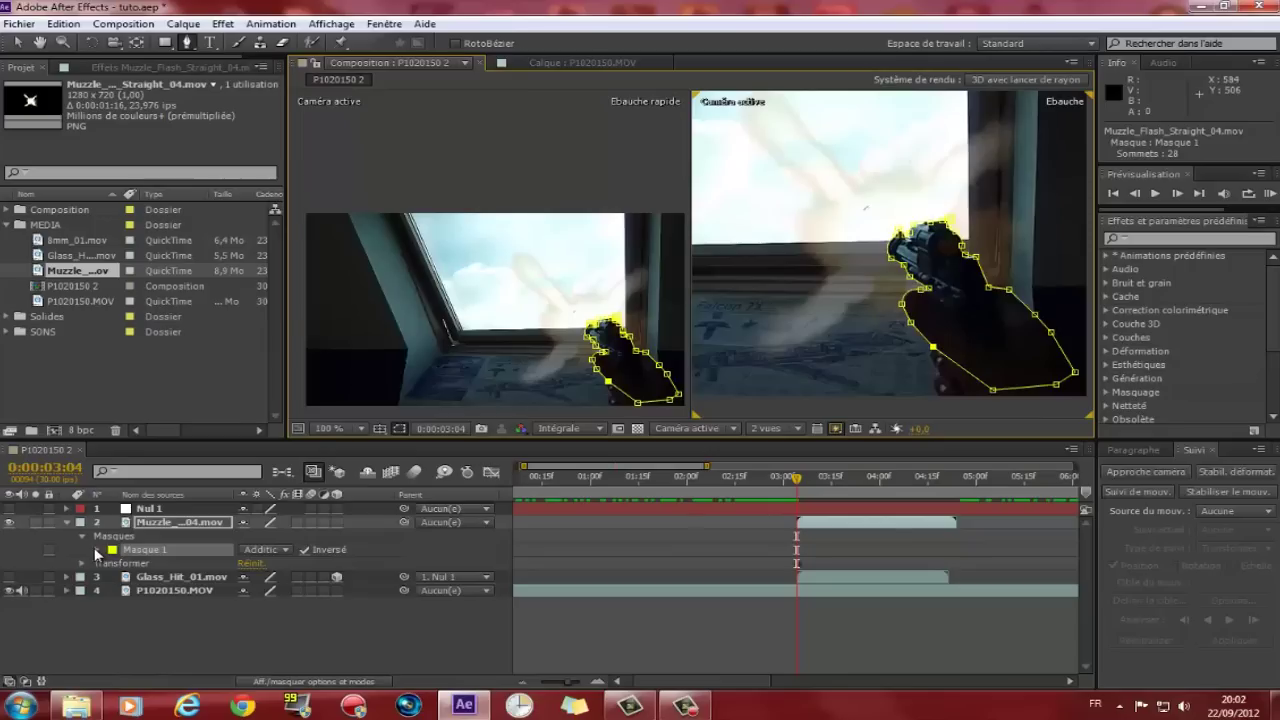
- Set keyframes on the mask path, feather, opacity and expansion at 0:00:03:04
left_click(98, 550)
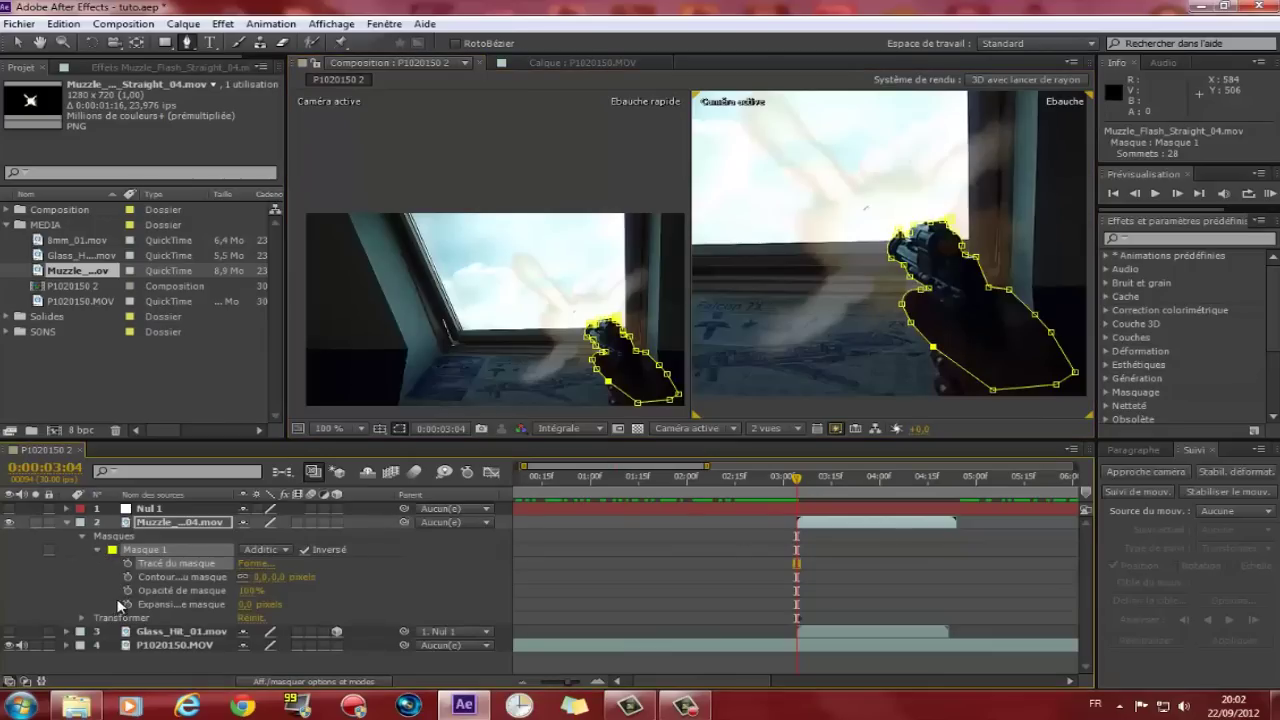
left_click(128, 564)
left_click(128, 577)
left_click(128, 590)
left_click(128, 604)
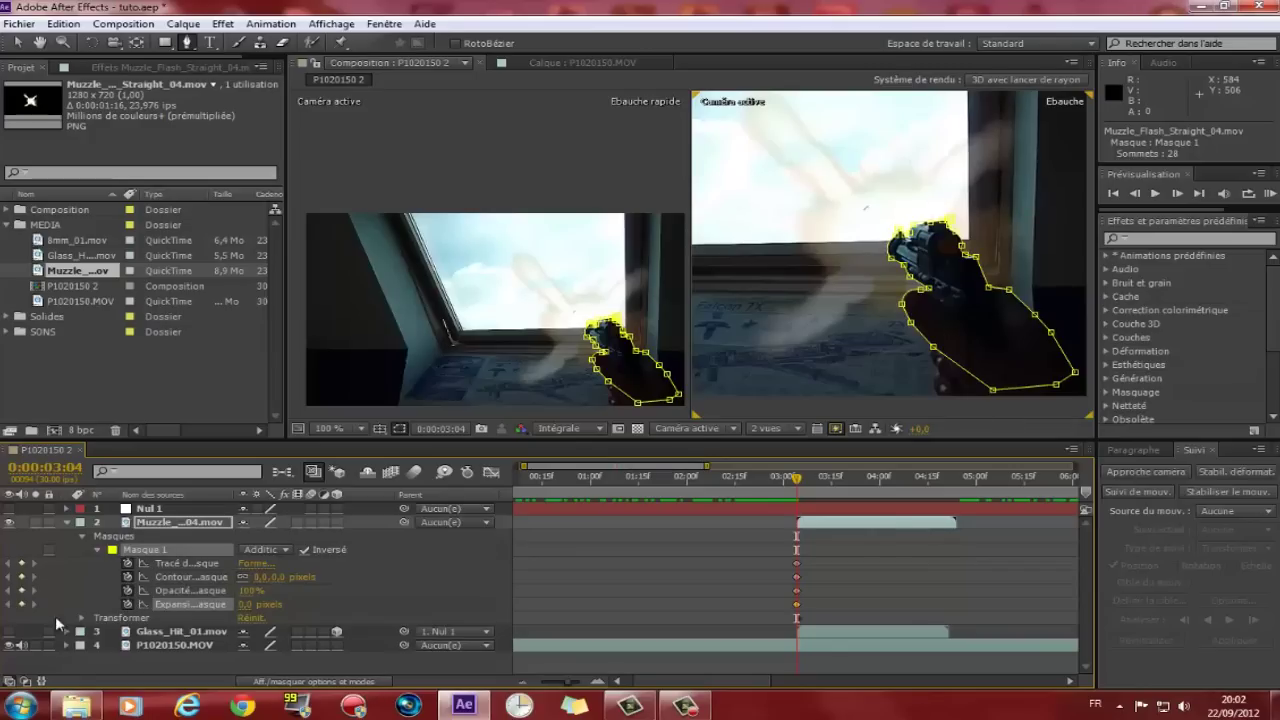
- Move to frame 0:00:03:05 with the hand and gun magnified in the viewer
left_click(84, 619)
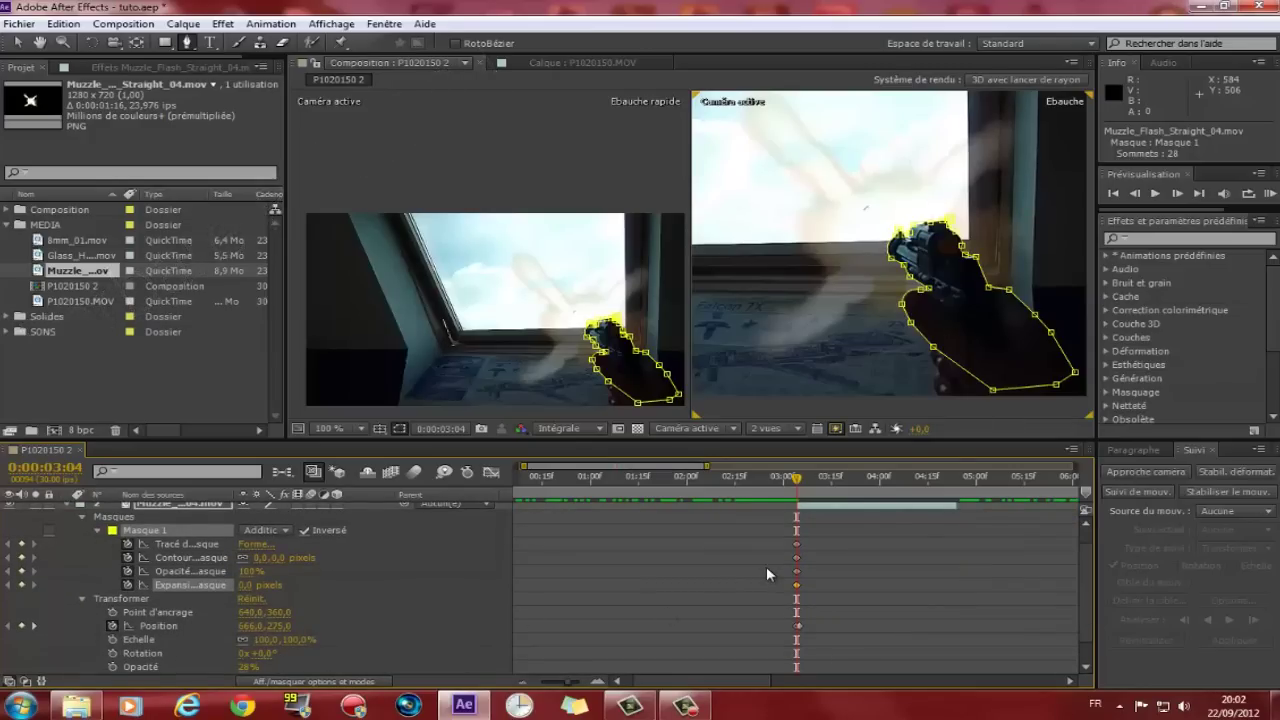
key("Page_Down")
key("Page_Up")
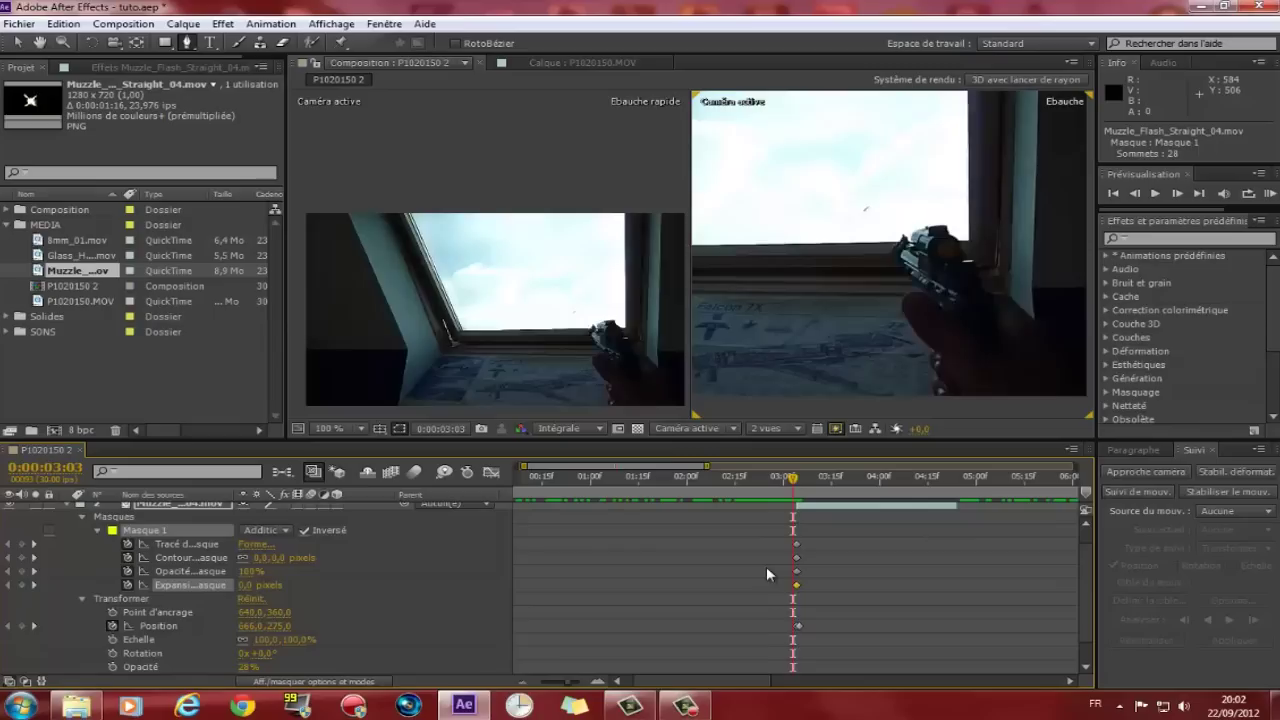
key("Page_Down")
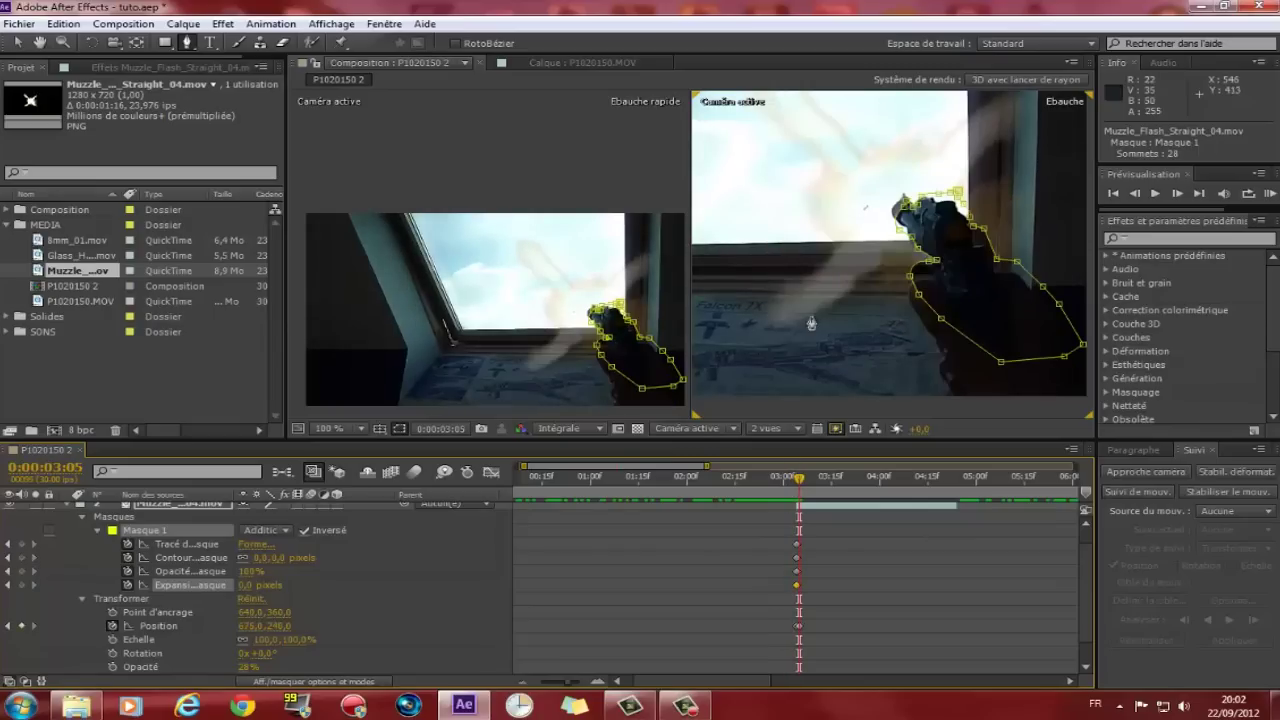
scroll(792, 318, "up", 1)
scroll(786, 331, "up", 1)
left_click_drag(786, 331, 810, 281)
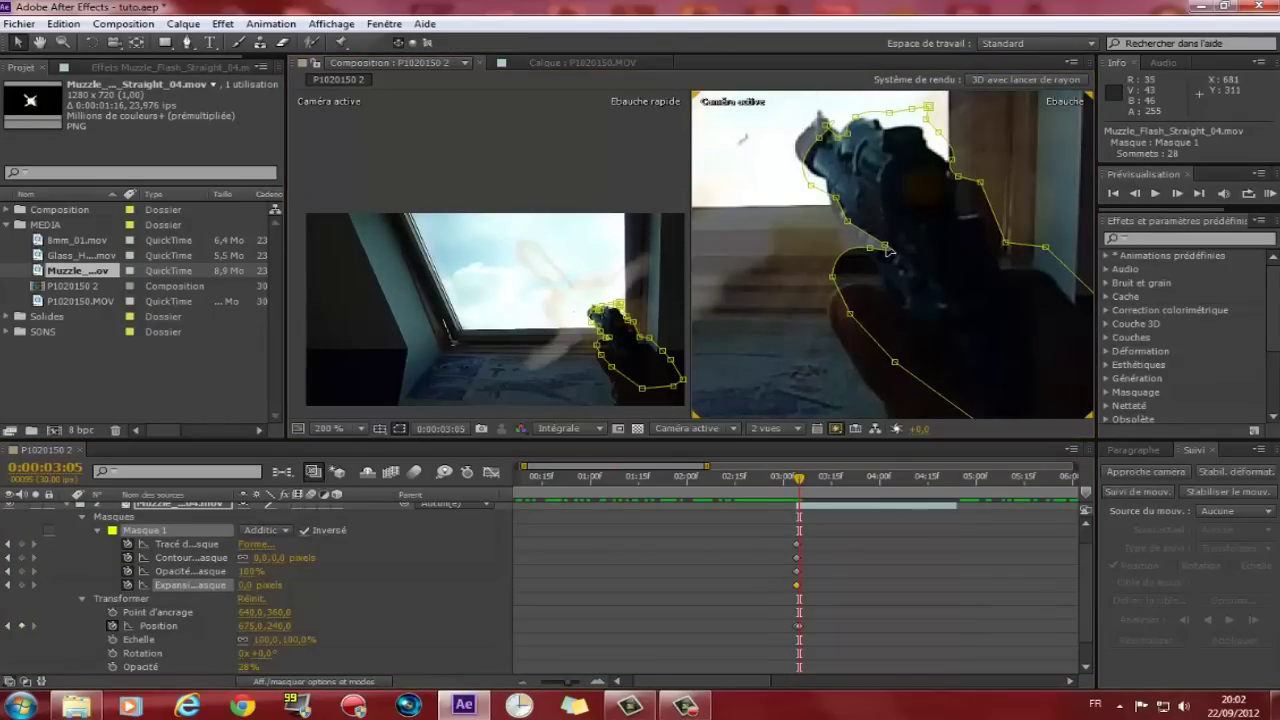
- Pull the mask vertices down to match the hand's outline at 0:00:03:05
left_click_drag(886, 246, 892, 294)
left_click_drag(870, 248, 826, 327)
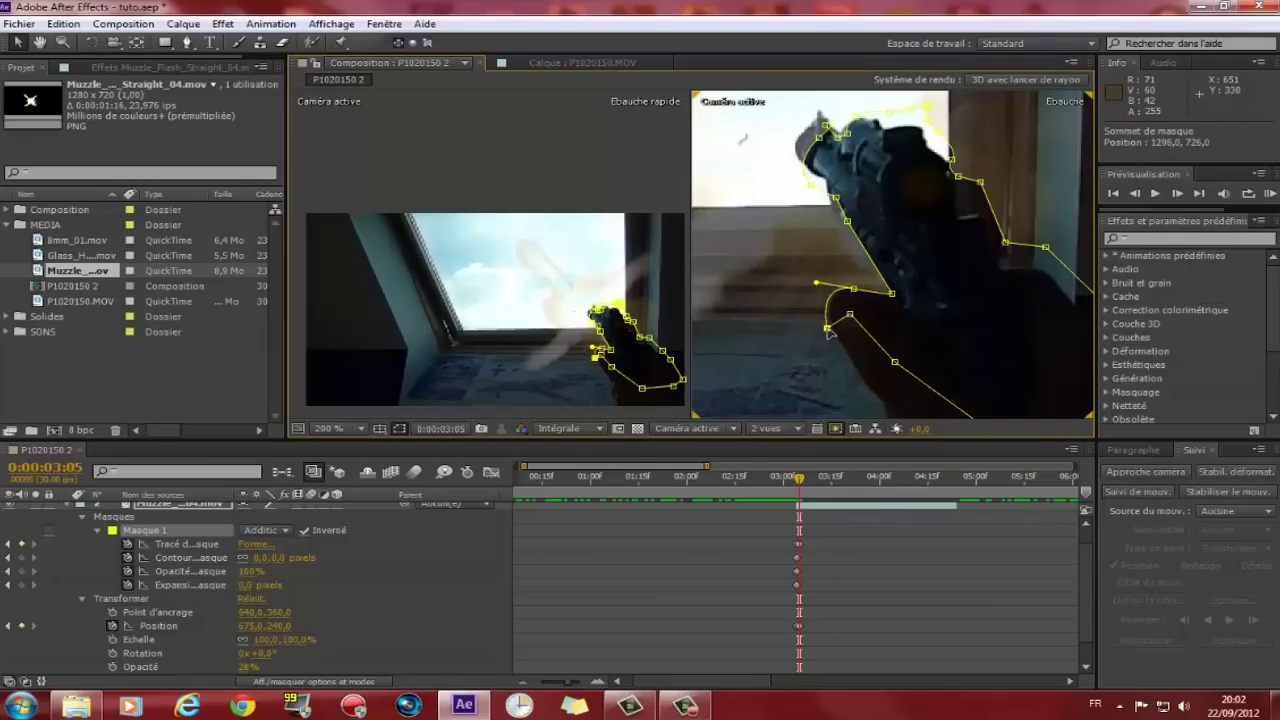
left_click_drag(894, 361, 889, 378)
scroll(883, 406, "up", 3)
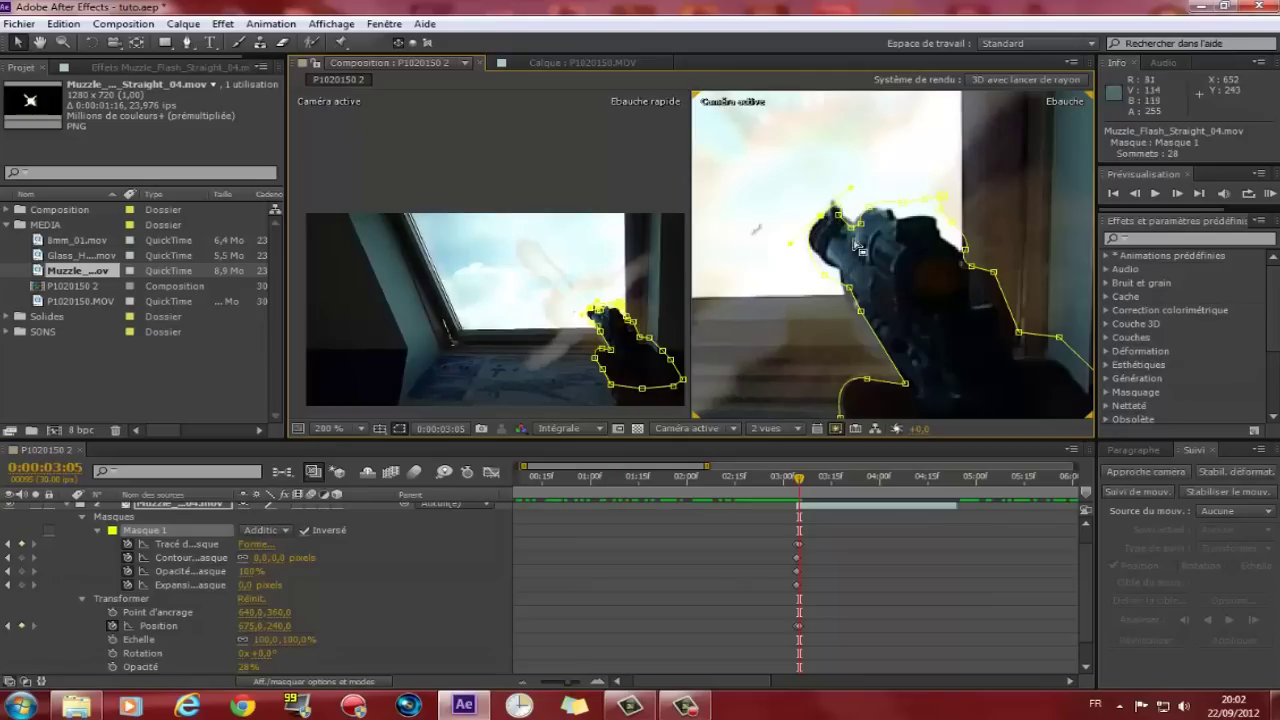
left_click_drag(861, 311, 874, 336)
scroll(880, 343, "up", 1)
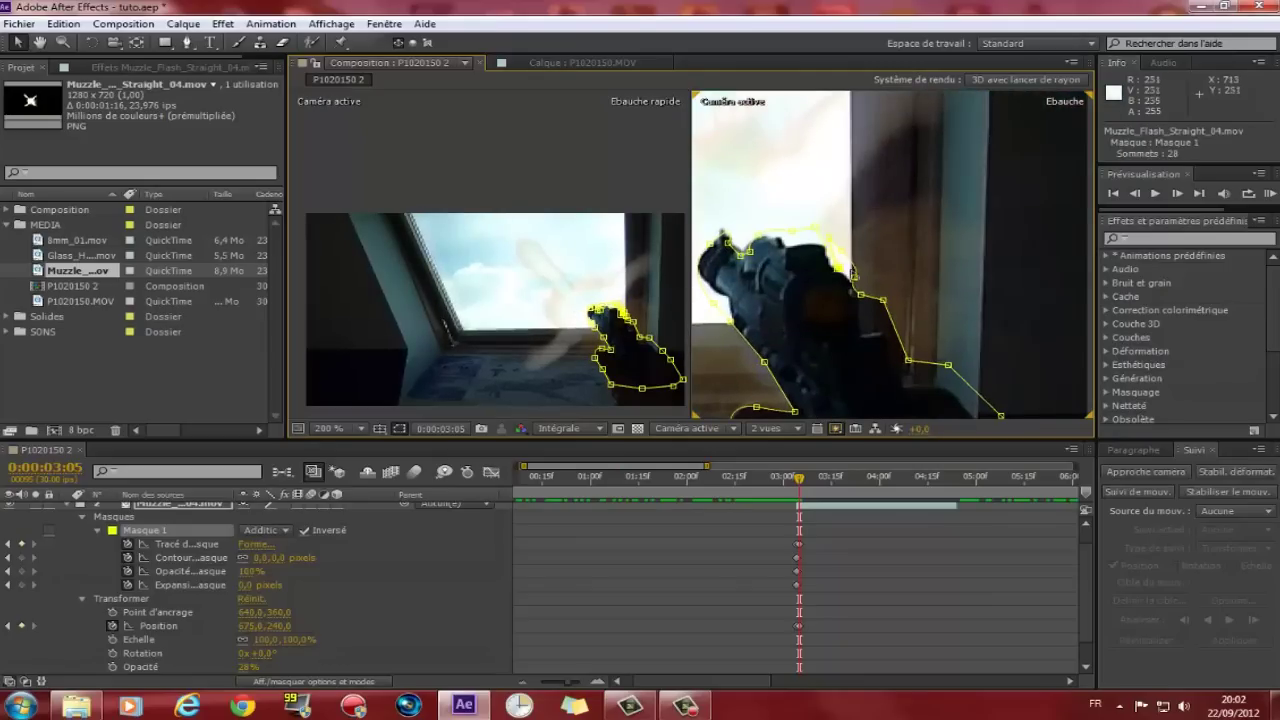
scroll(870, 360, "up", 2)
scroll(863, 380, "up", 1)
left_click_drag(863, 380, 1065, 342)
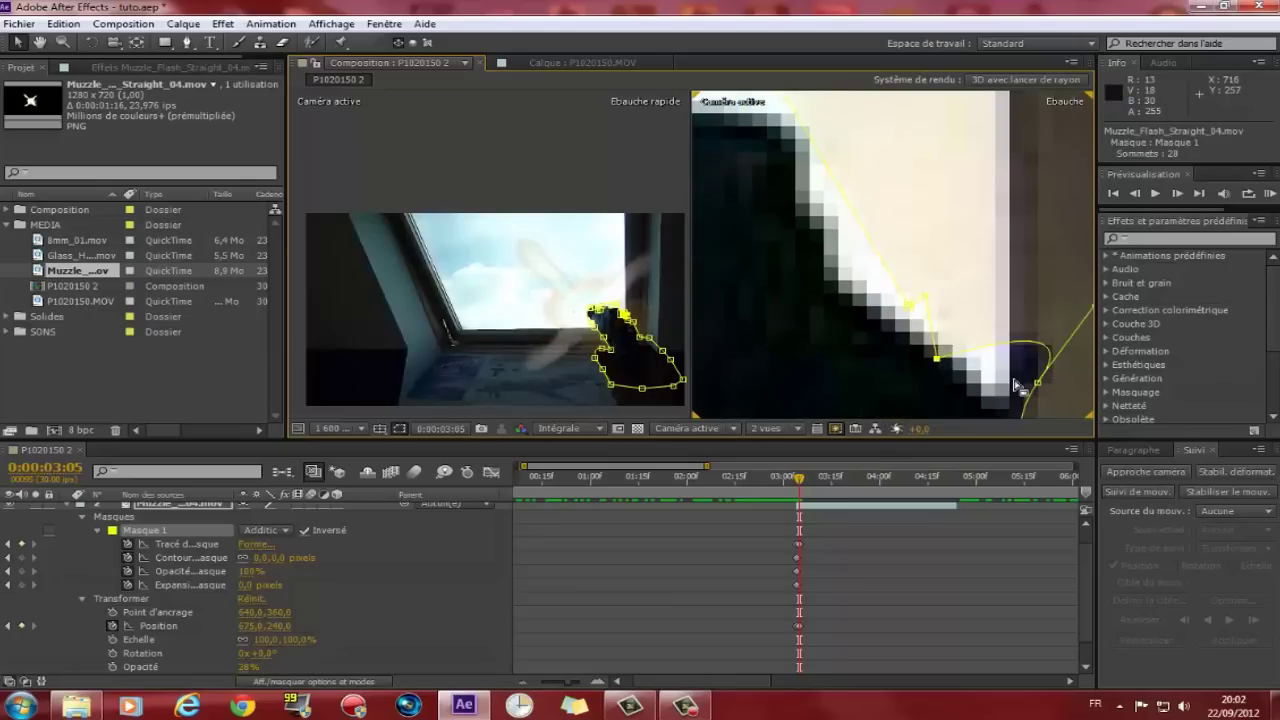
scroll(1065, 342, "down", 1)
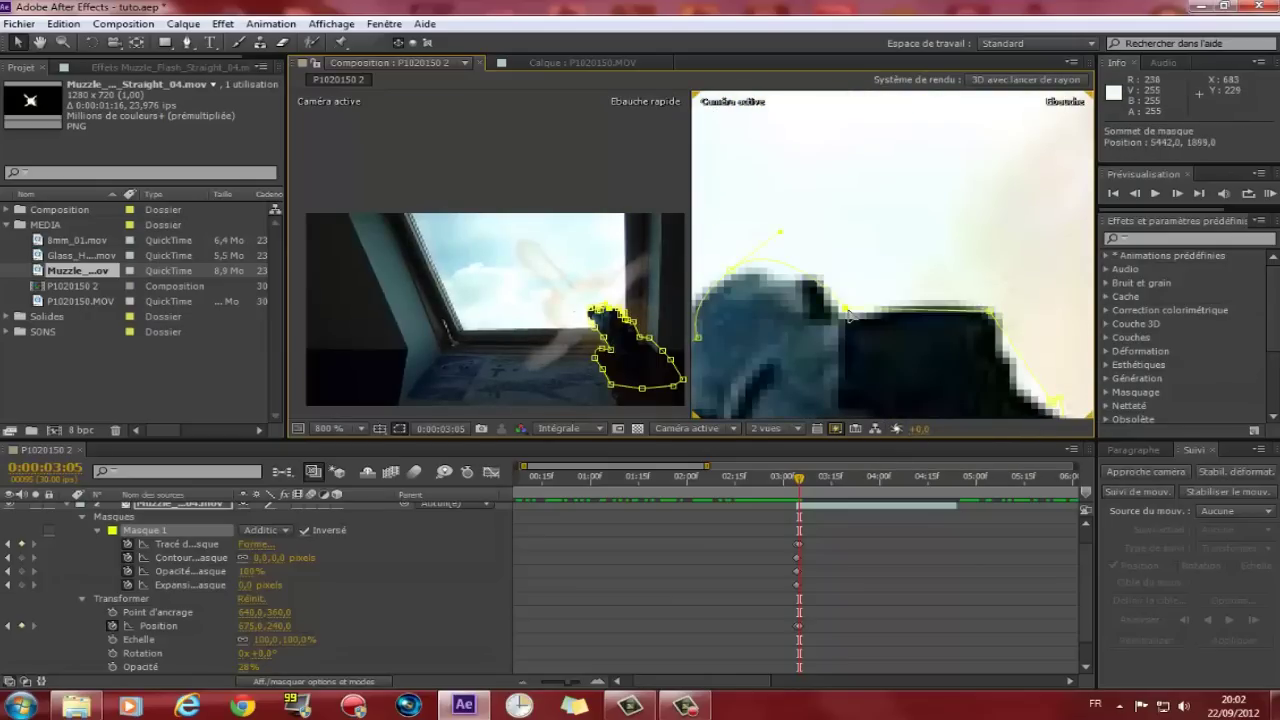
left_click_drag(1065, 342, 828, 199)
scroll(828, 199, "up", 1)
scroll(877, 163, "down", 1)
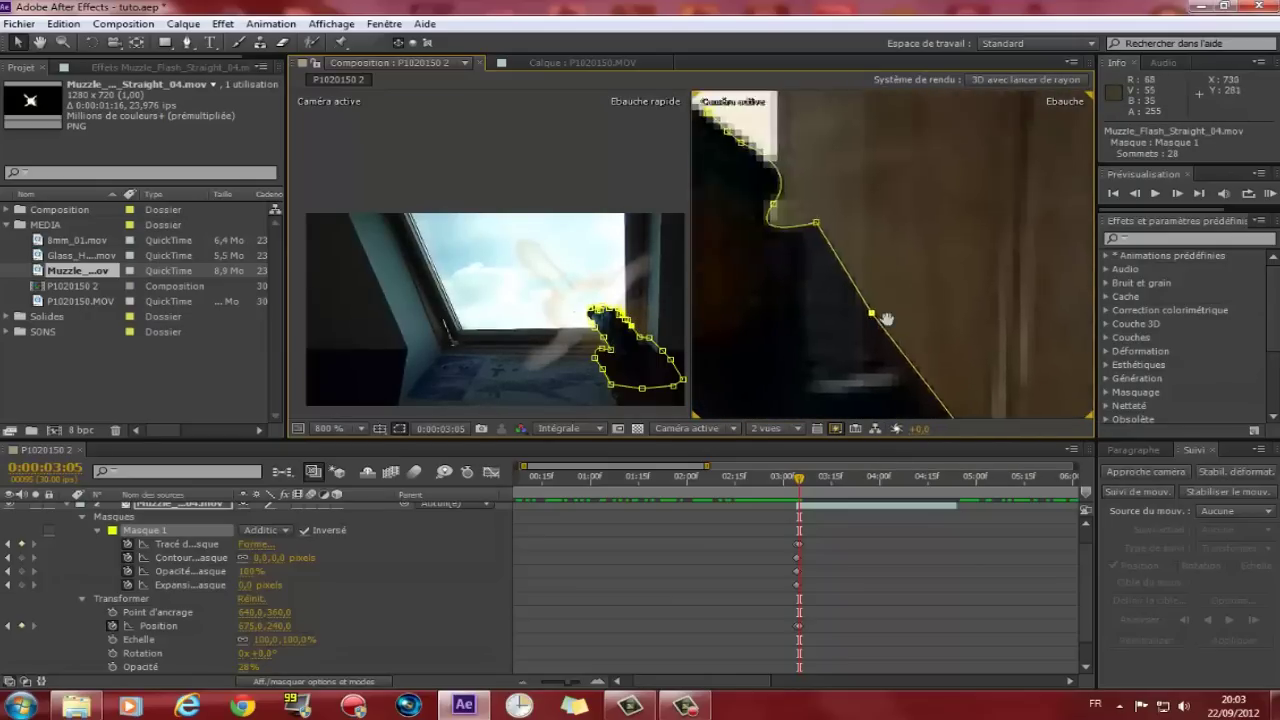
scroll(863, 226, "up", 1)
scroll(863, 226, "down", 1)
scroll(863, 226, "down", 1)
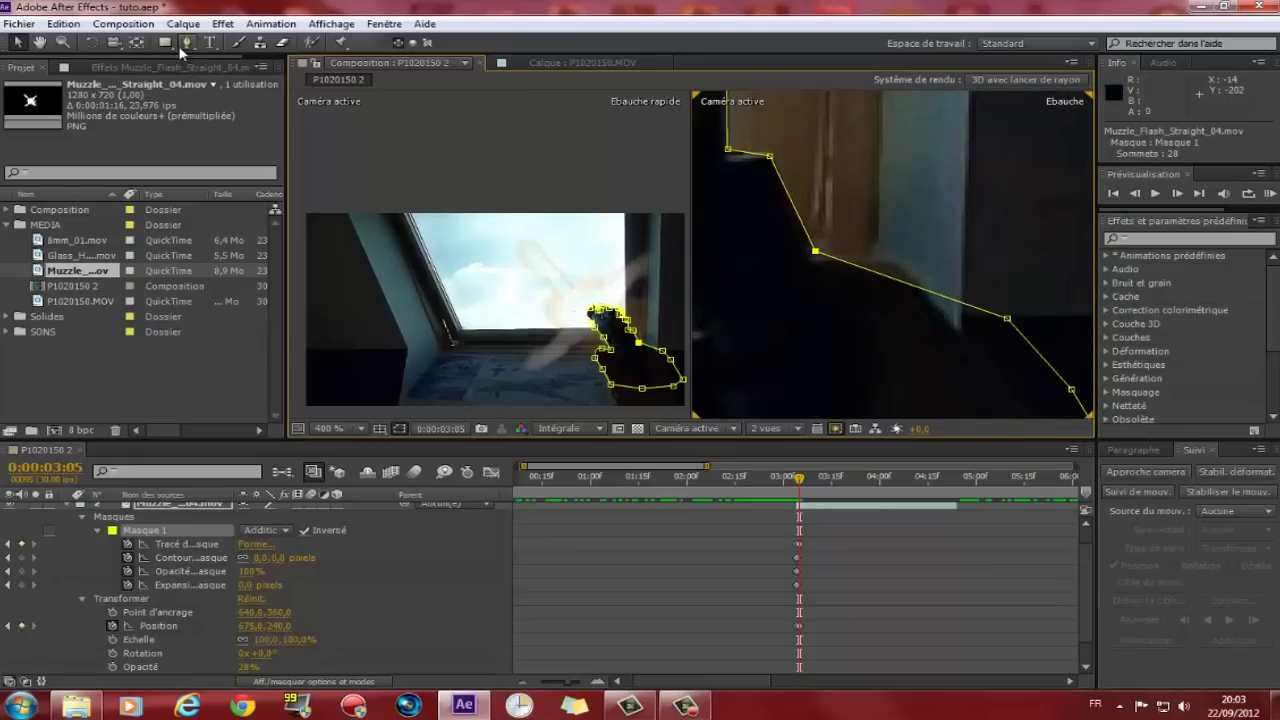
- Nudge the whole mask slightly right, exit mask drawing, and scrub ahead to check the fit
key("v")
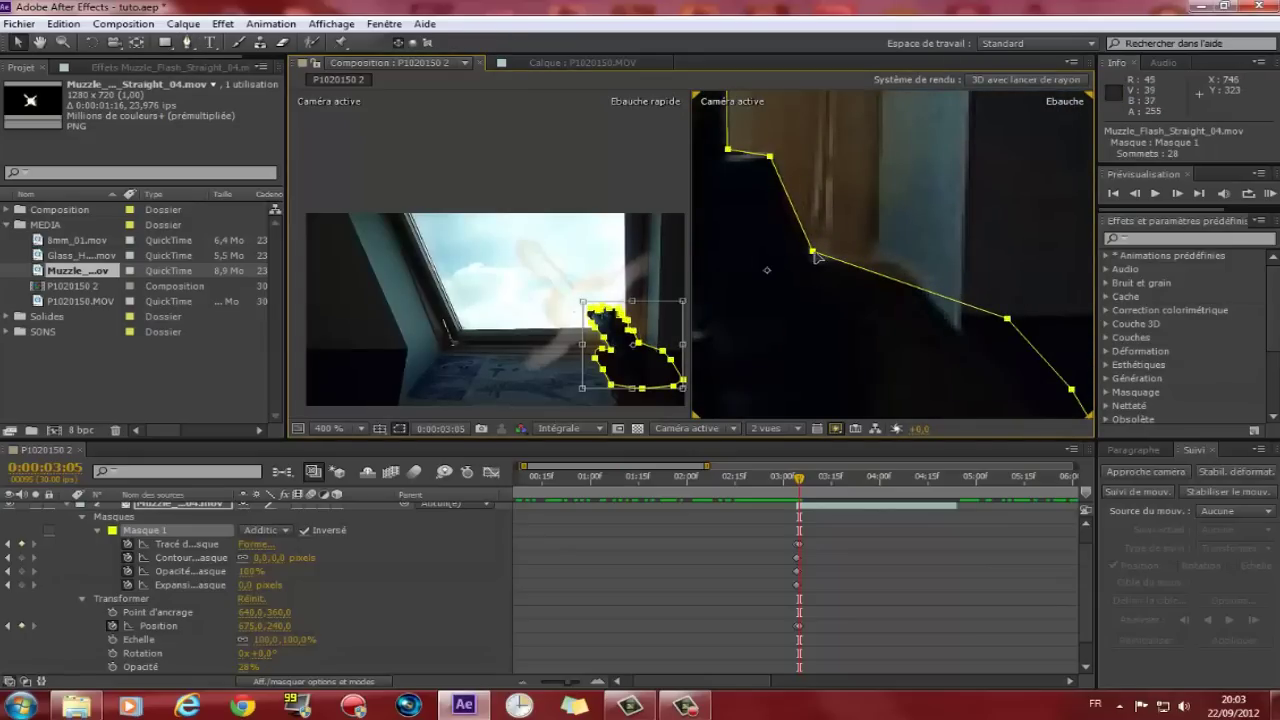
key("g")
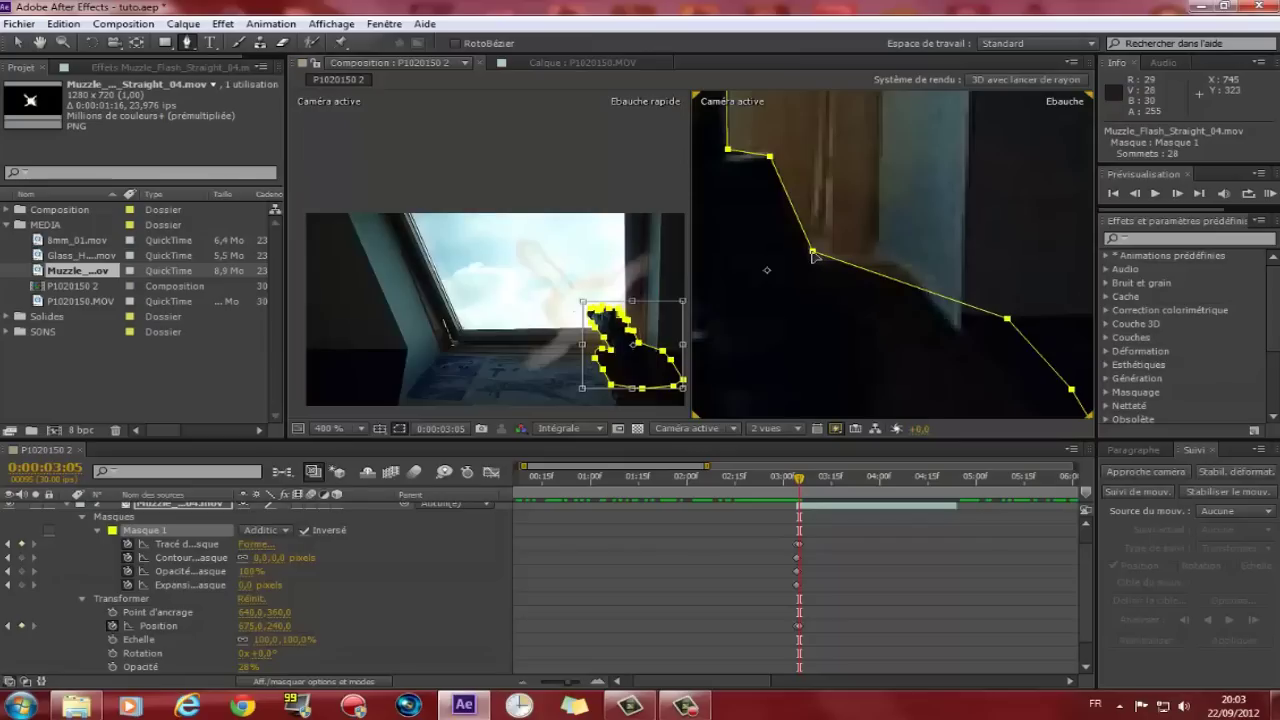
left_click_drag(813, 253, 815, 253)
left_click(17, 42)
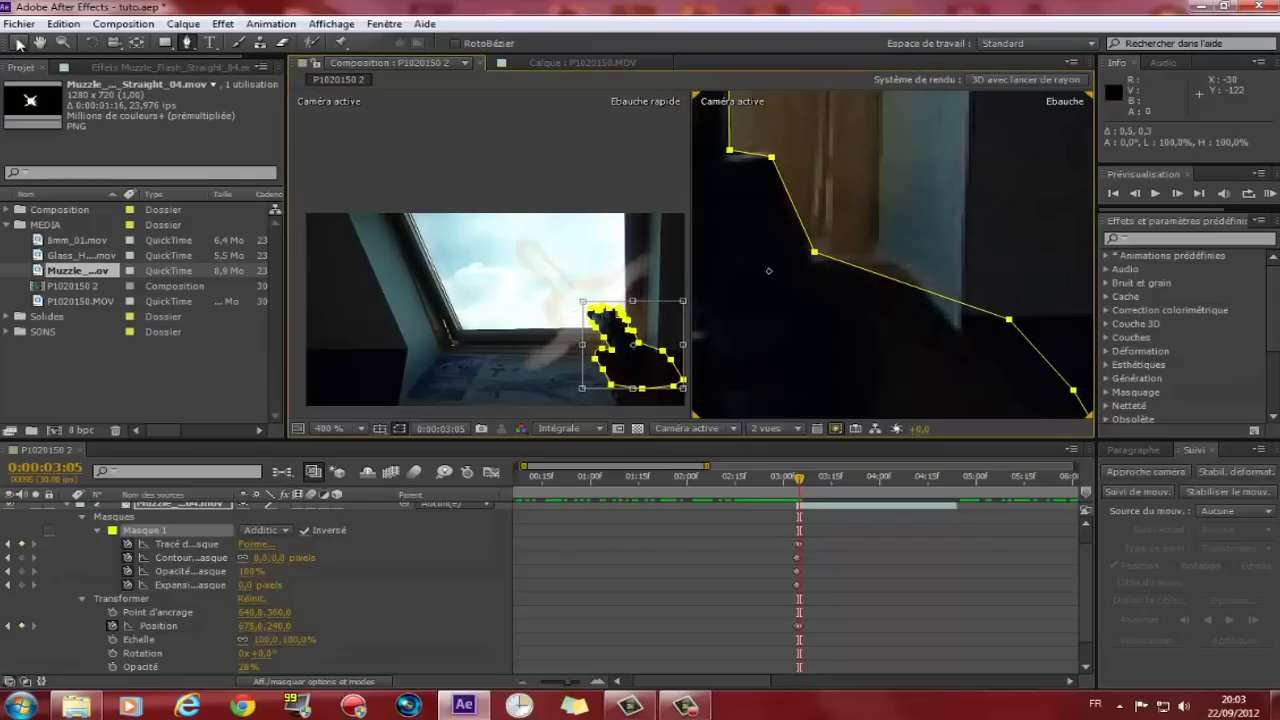
scroll(820, 280, "down", 5)
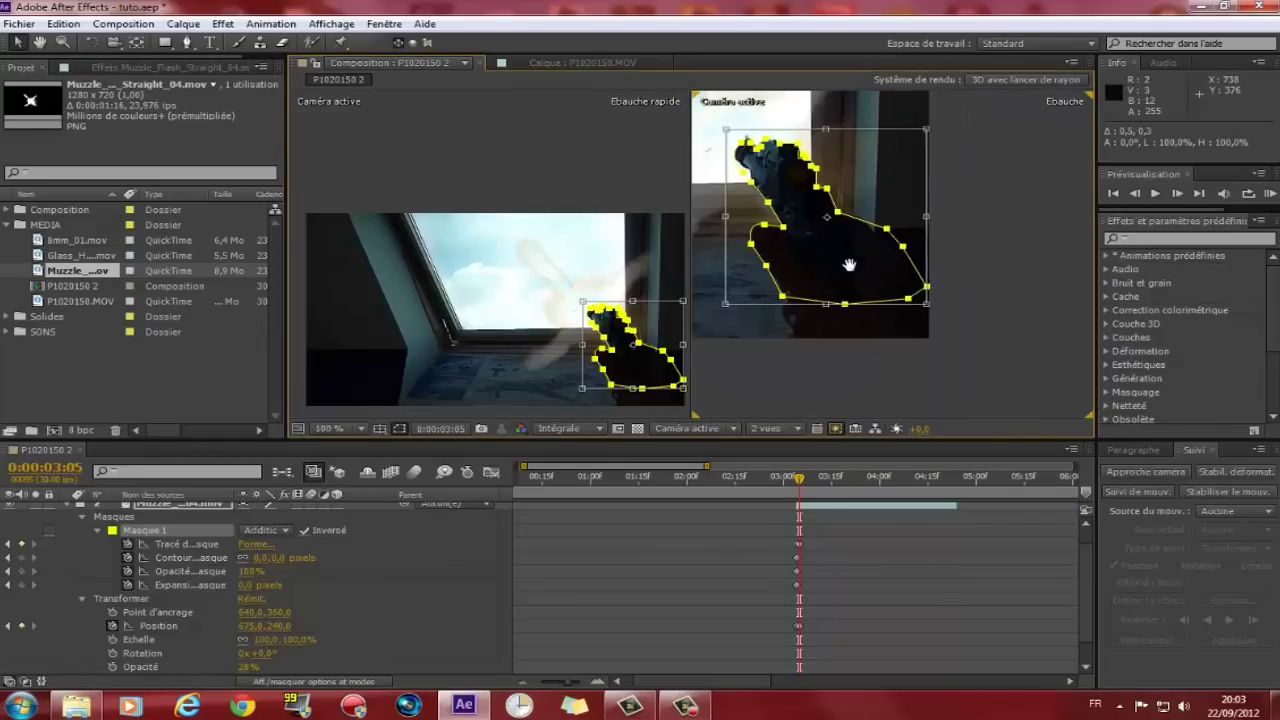
scroll(838, 256, "up", 2)
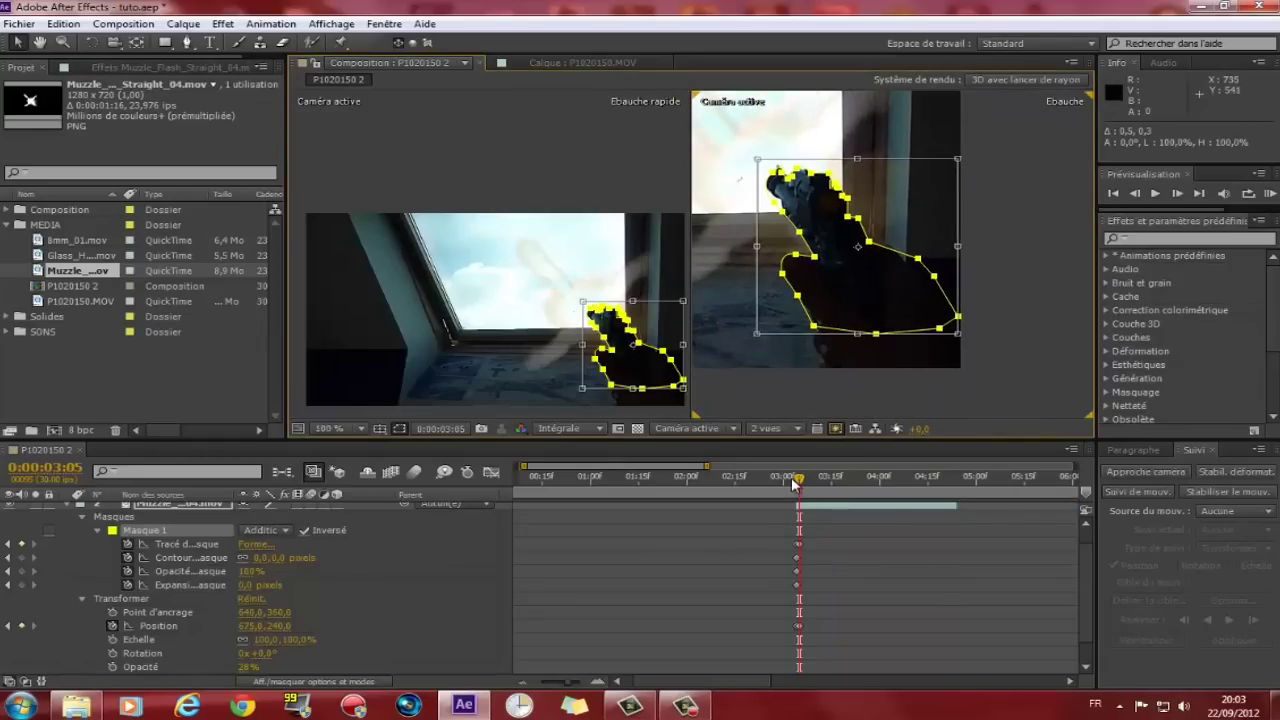
mouse_move(797, 480)
left_mouse_down()
mouse_move(820, 494)
mouse_move(787, 490)
left_mouse_up()
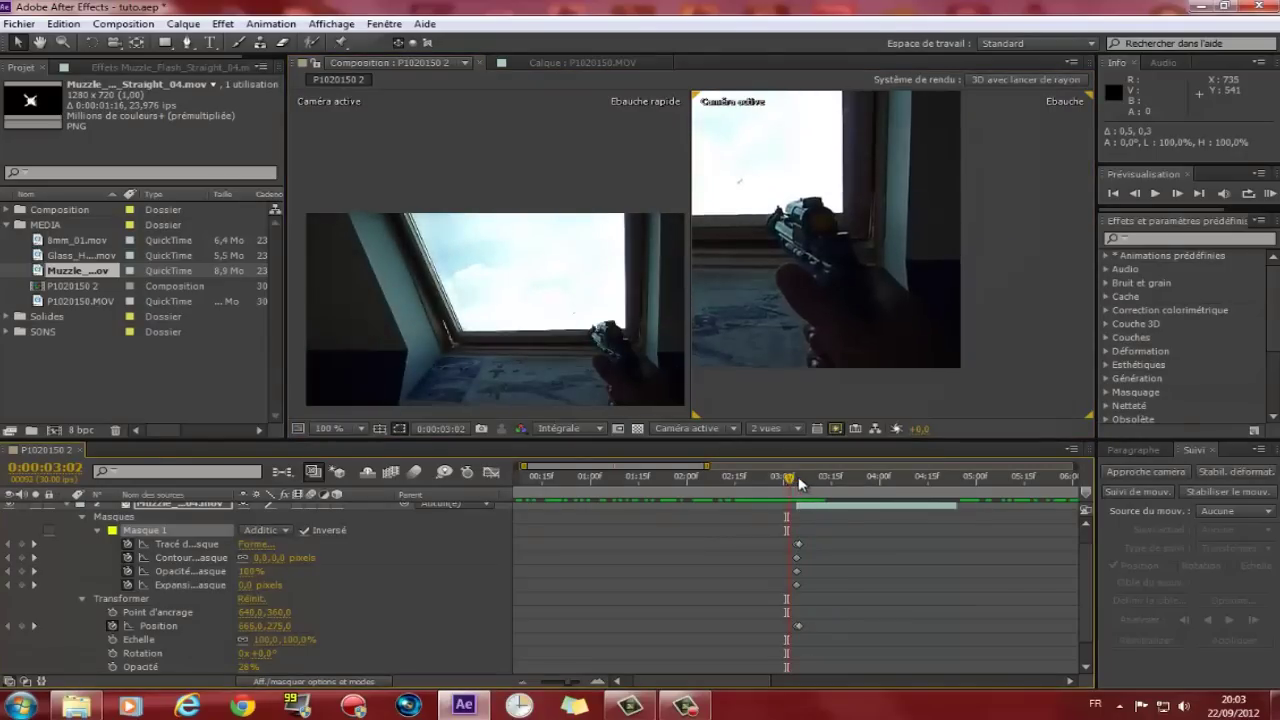
- Review the mask over nearby frames and raise the muzzle flash opacity to 85%
key("space")
left_click_drag(787, 488, 798, 487)
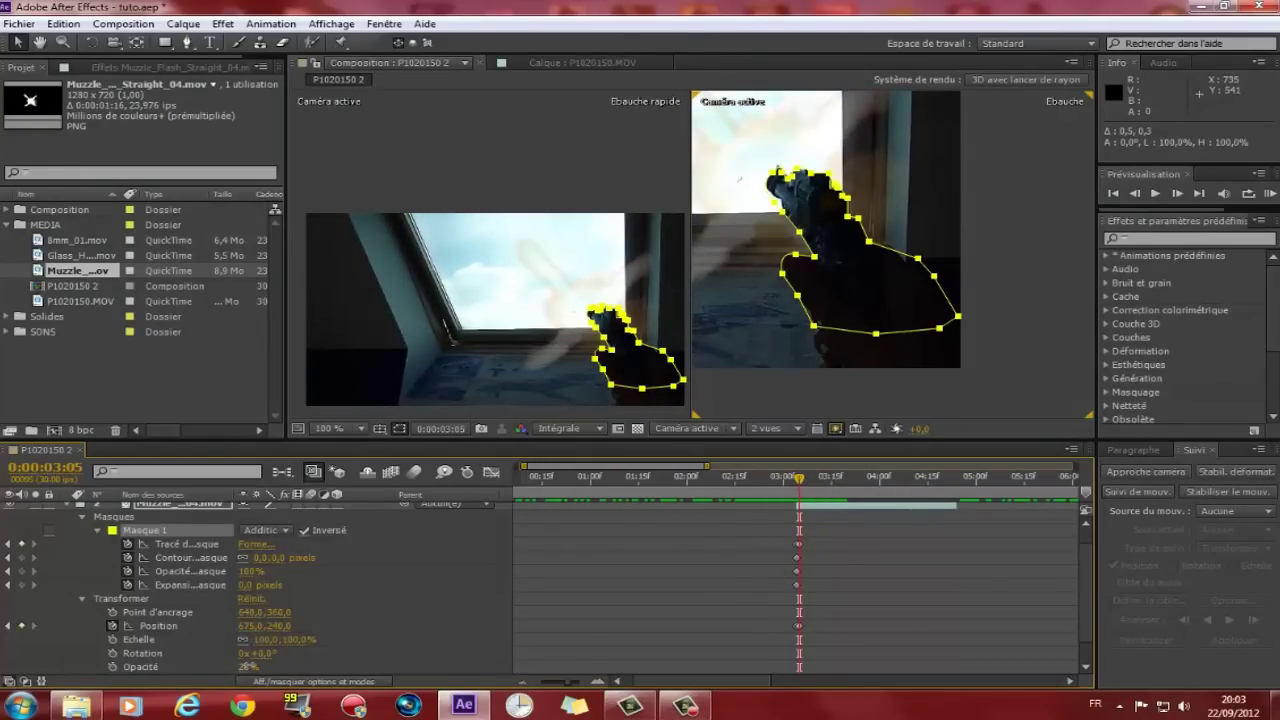
left_click_drag(246, 666, 300, 666)
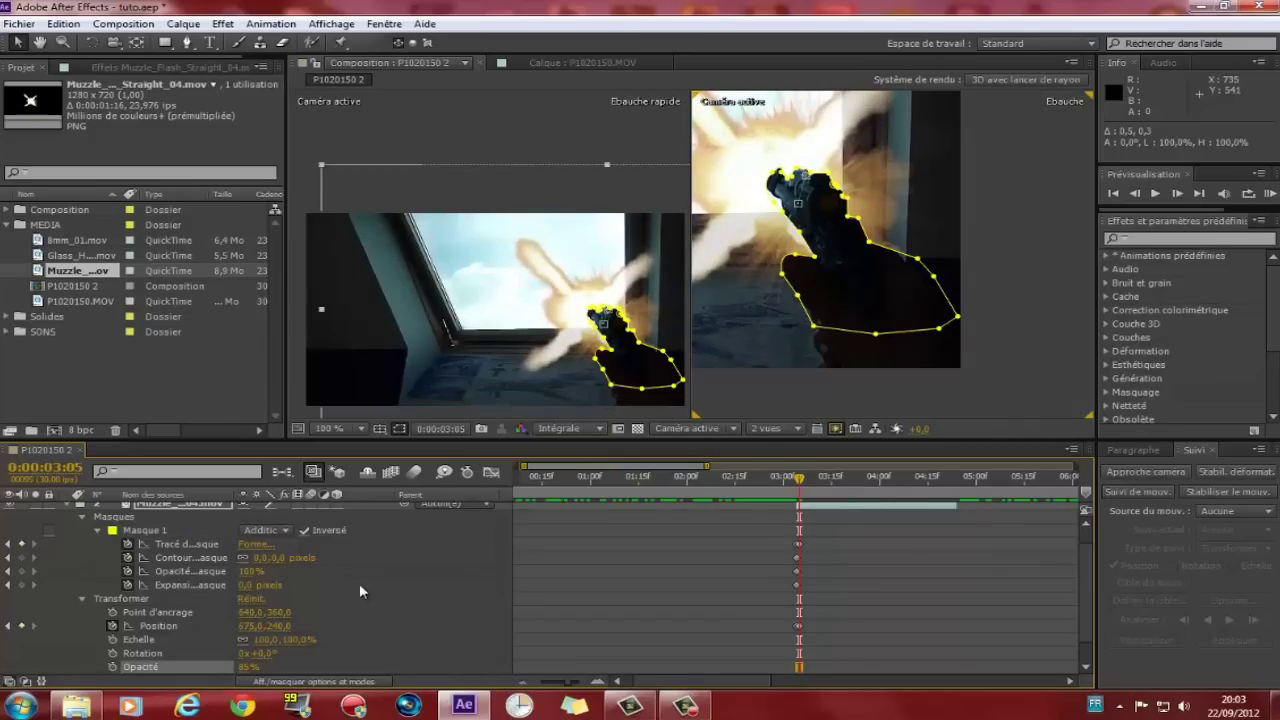
- Set the muzzle flash layer's blending mode to Addition and collapse the layer
scroll(355, 530, "up", 1)
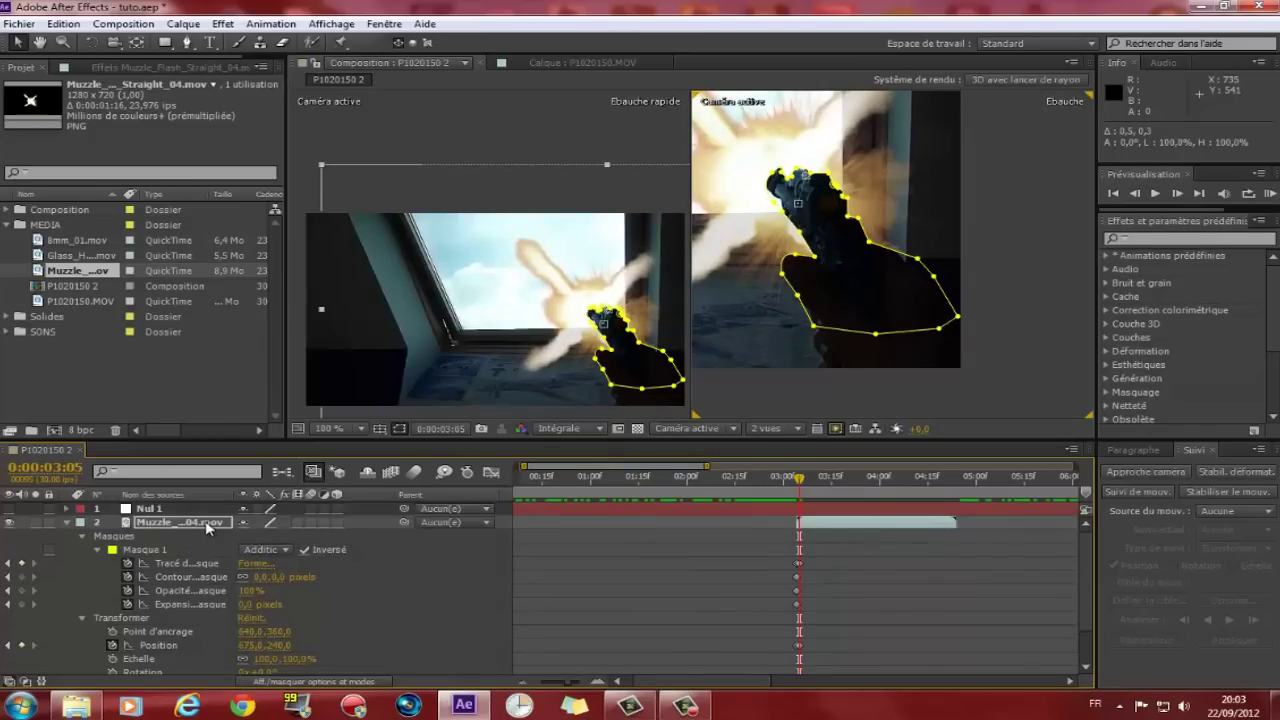
left_click(287, 682)
left_click(258, 522)
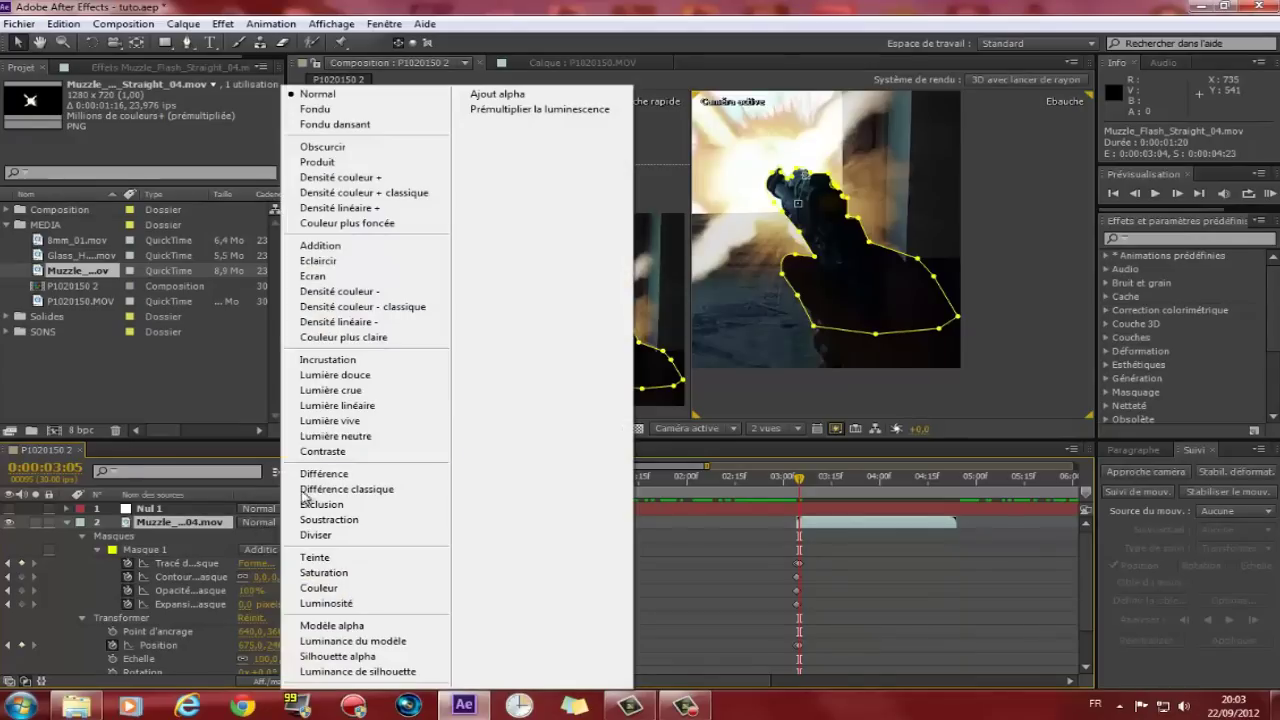
left_click(336, 245)
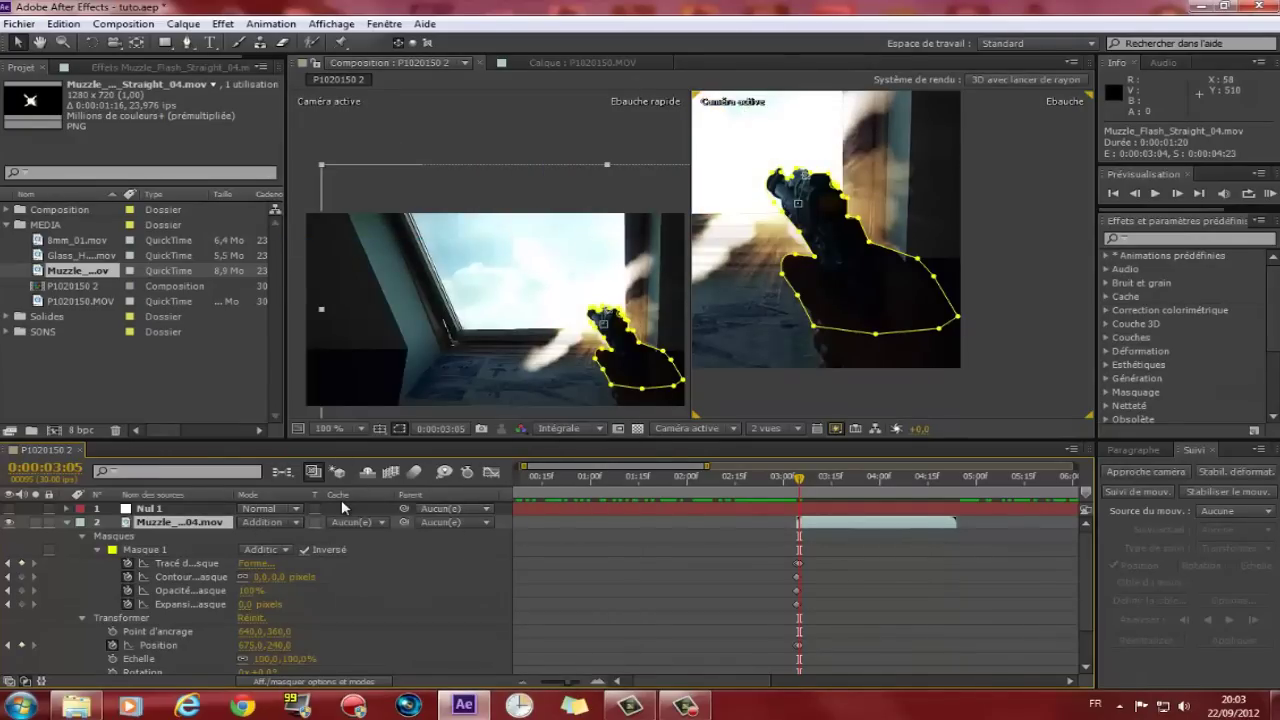
left_click(67, 523)
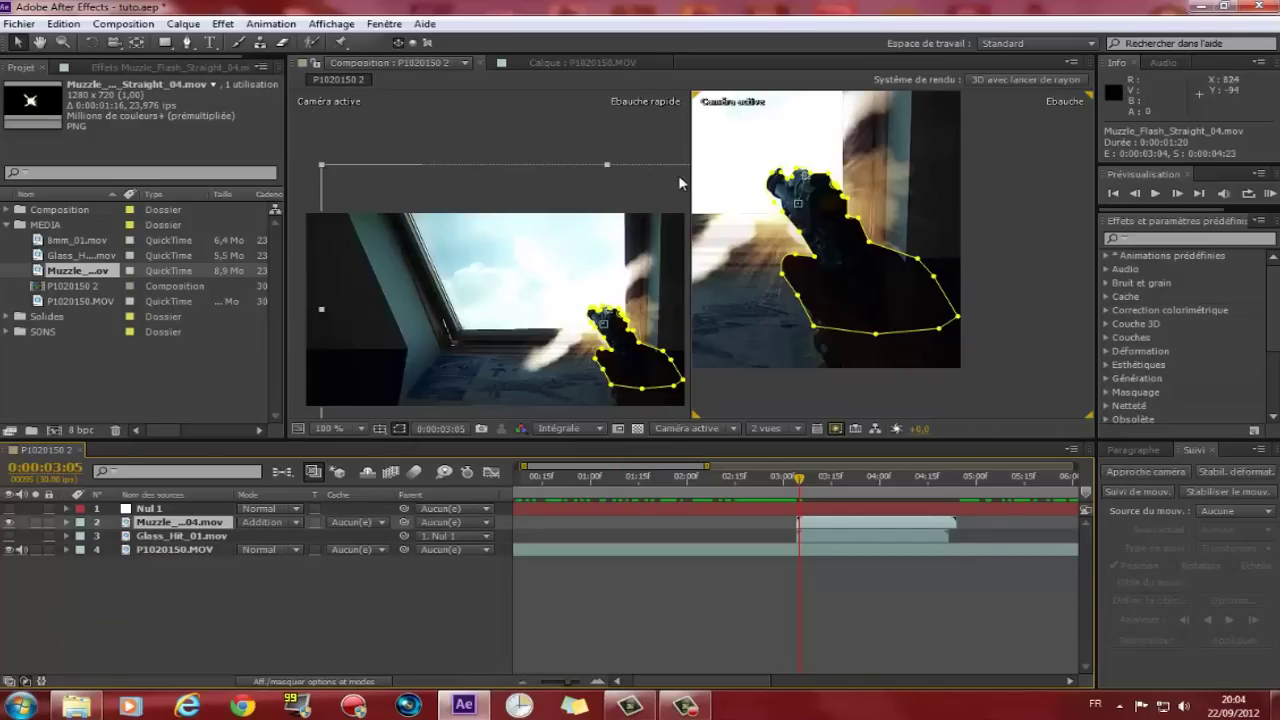
- Try moving the muzzle flash up and right, undo it, and widen the composition viewer
mouse_move(543, 309)
left_mouse_down()
mouse_move(568, 287)
mouse_move(486, 326)
left_mouse_up()
key("ctrl+z")
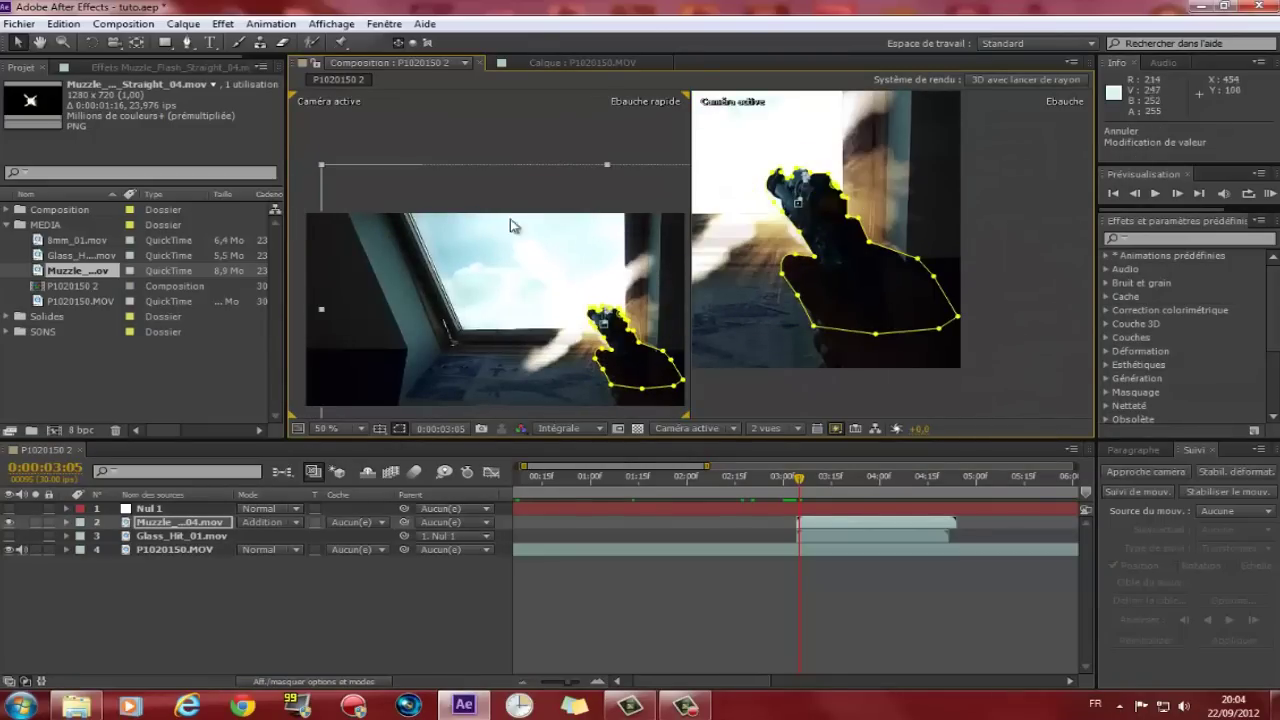
left_click_drag(1095, 338, 1192, 338)
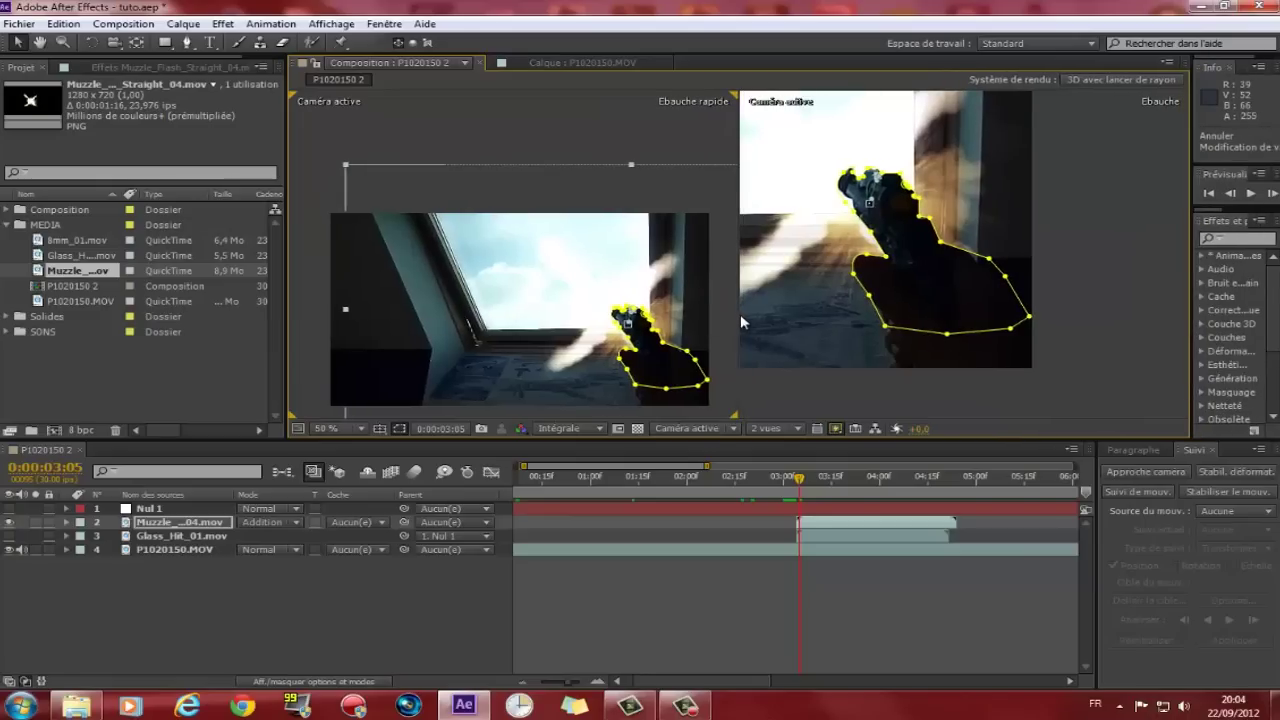
- Try repositioning the muzzle flash over the gun, undo it, and scrub back before the shot
mouse_move(735, 408)
left_mouse_down()
mouse_move(730, 395)
mouse_move(733, 432)
left_mouse_up()
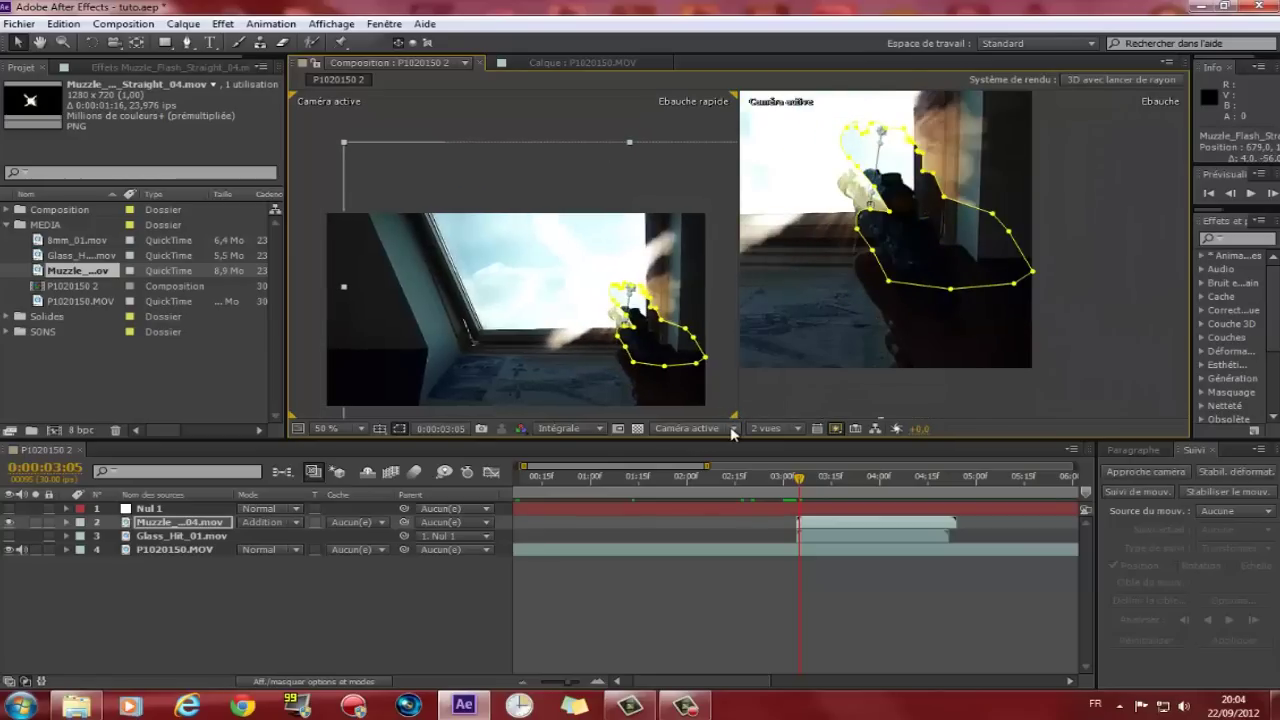
key("ctrl+z")
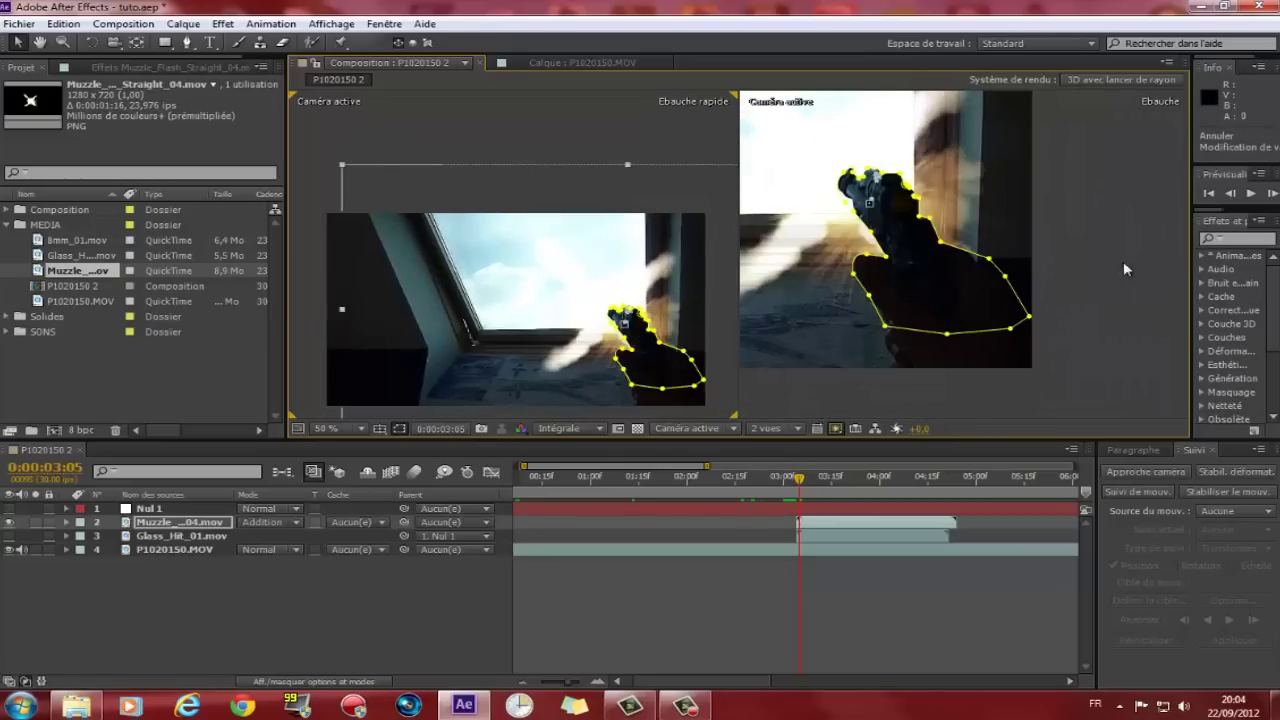
left_click_drag(799, 487, 812, 499)
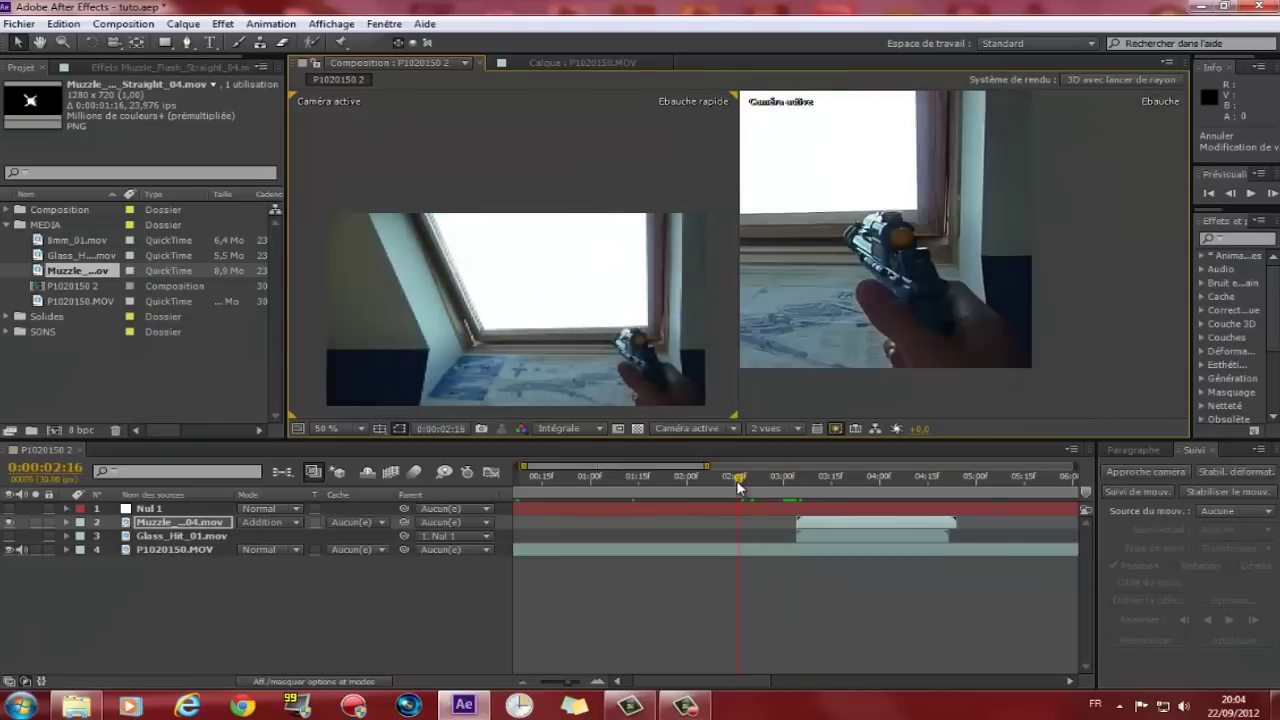
- Step to the muzzle flash frame and twirl open the Muzzle layer's mask and transform properties
mouse_move(409, 308)
left_mouse_down()
mouse_move(446, 309)
mouse_move(488, 281)
left_mouse_up()
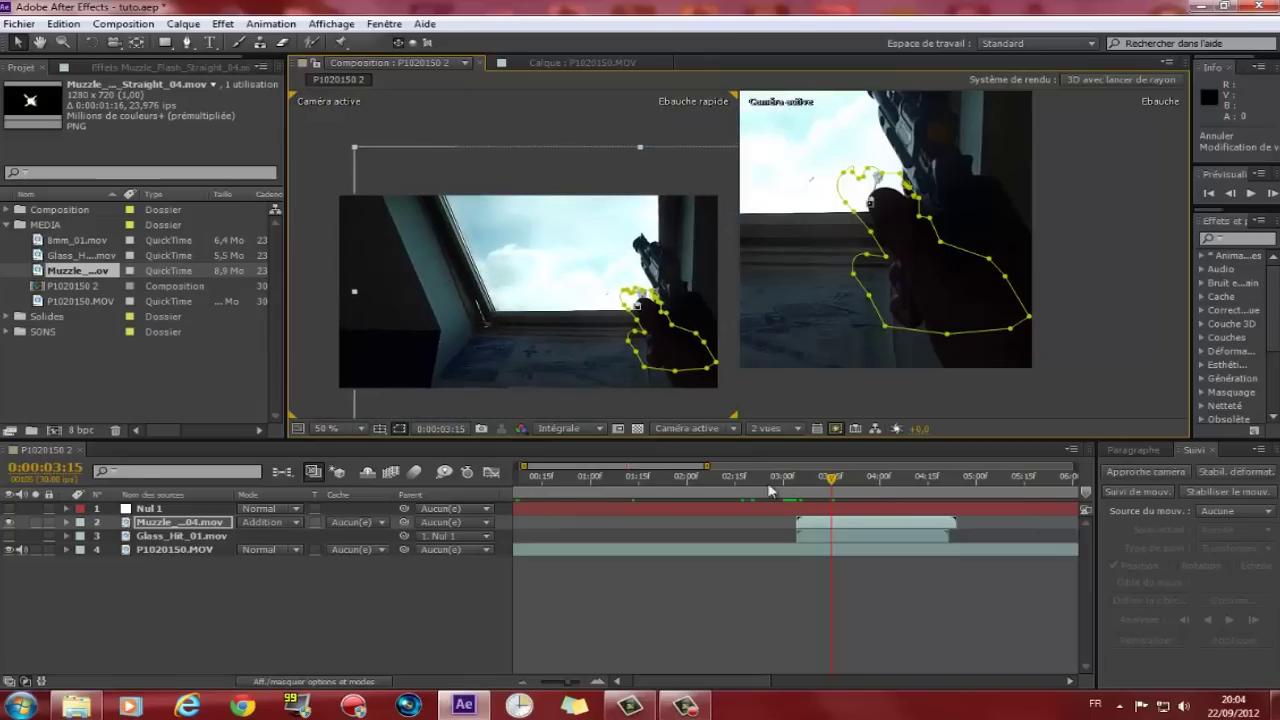
left_click(152, 540)
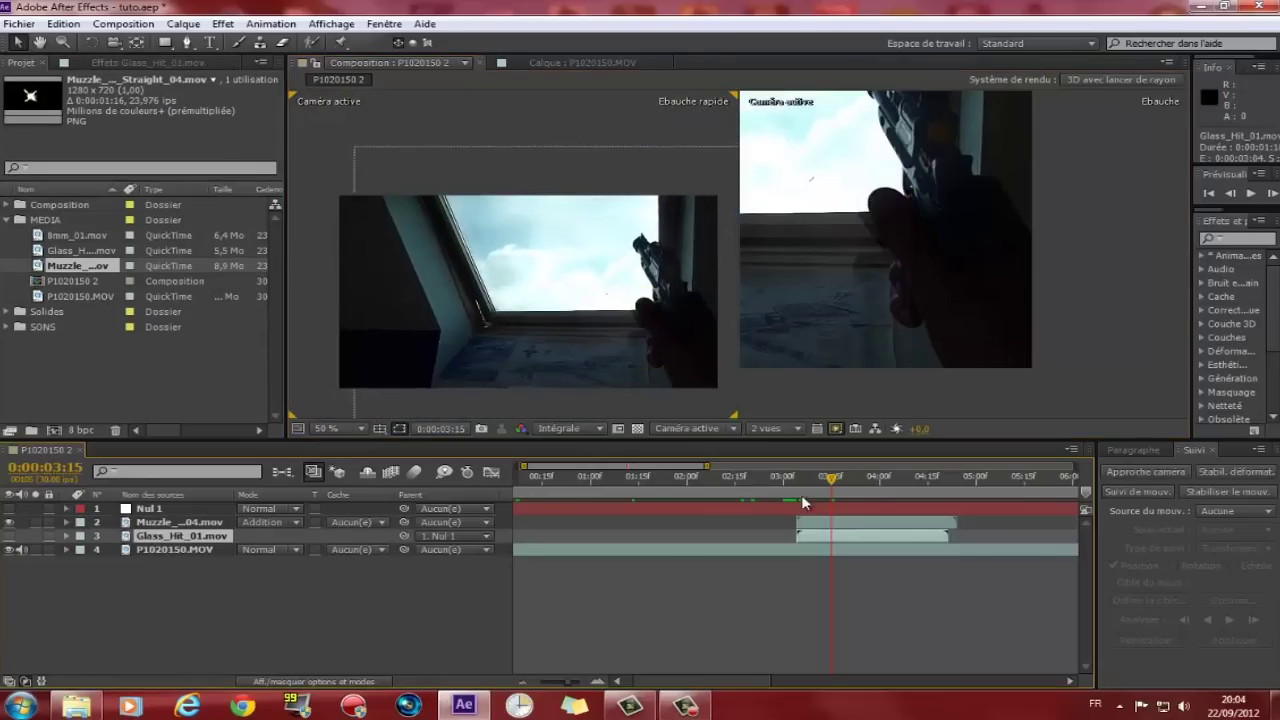
left_click_drag(829, 479, 783, 482)
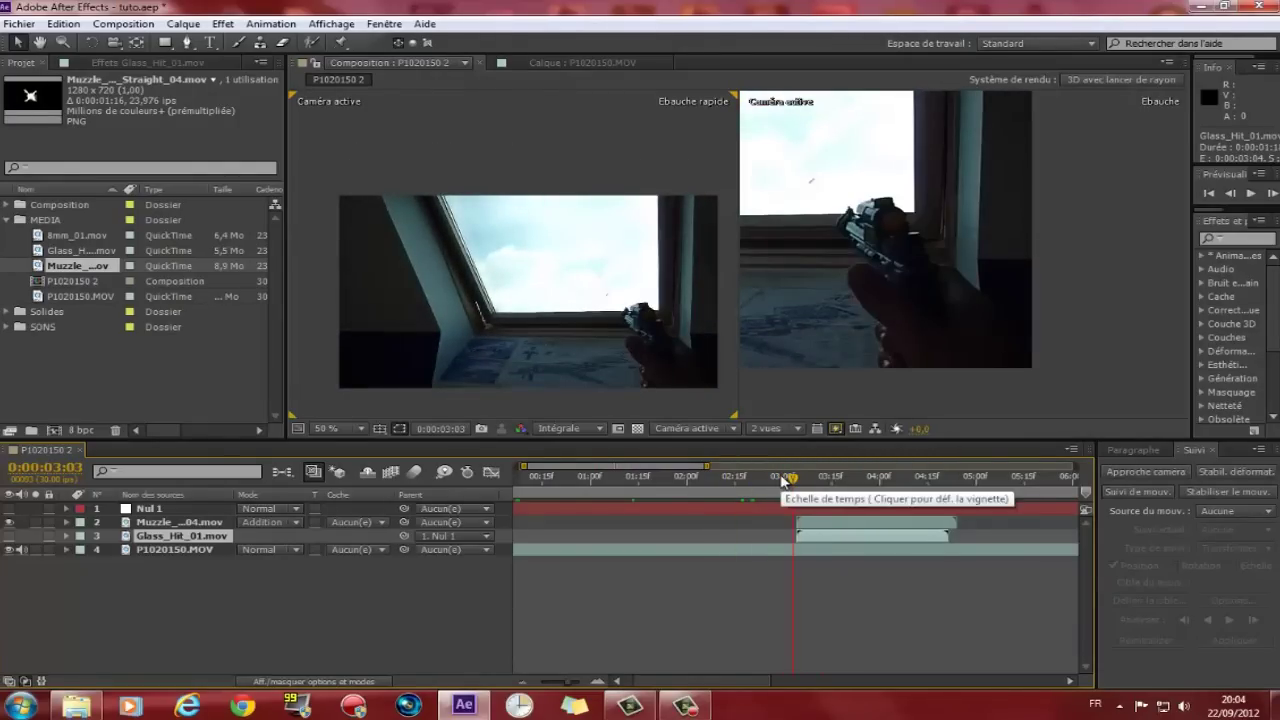
key("Page_Down")
key("Page_Down")
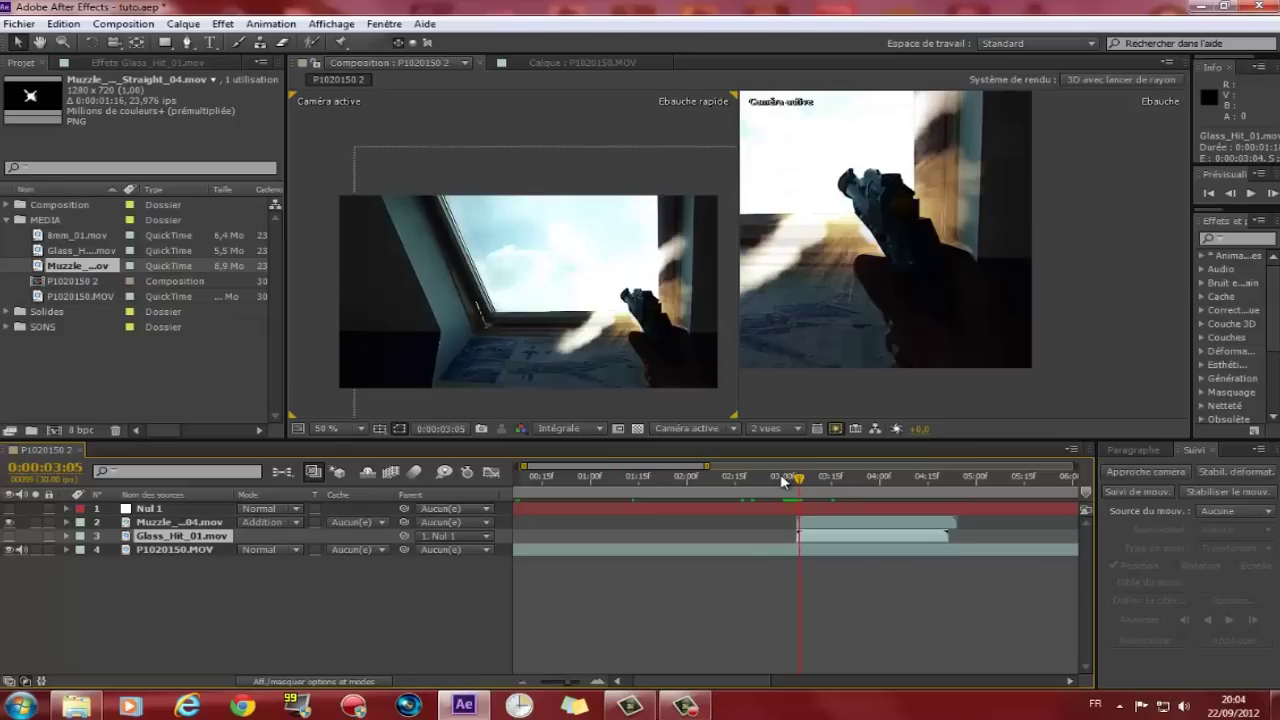
key("Page_Up")
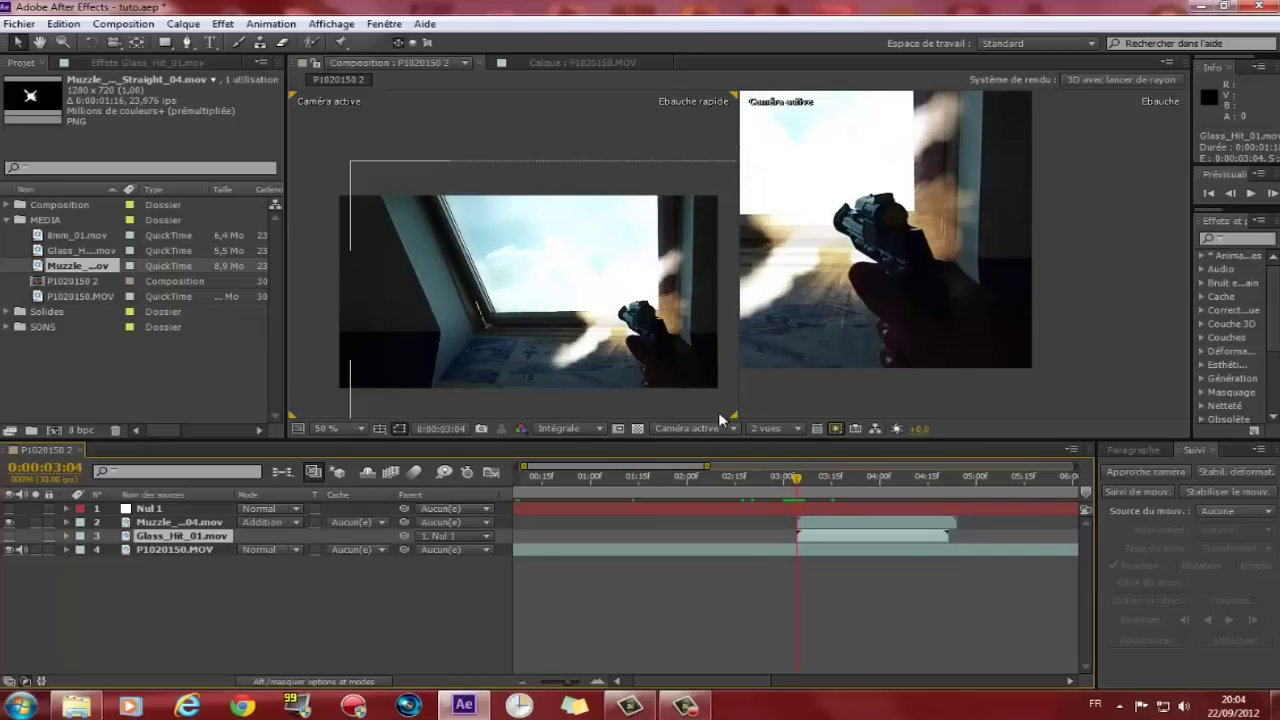
left_click(65, 522)
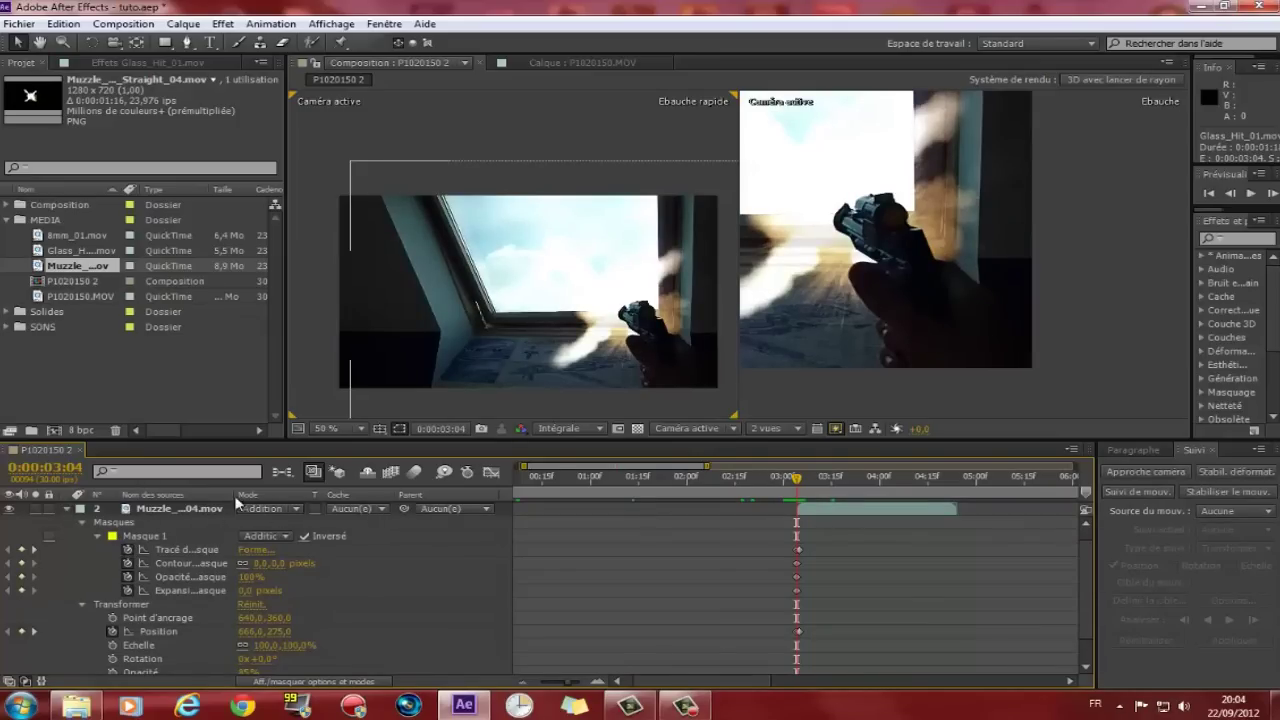
- Widen the layer name column and trial a 48-pixel feather on the Muzzle mask
mouse_move(232, 494)
left_mouse_down()
mouse_move(245, 494)
mouse_move(215, 494)
left_mouse_up()
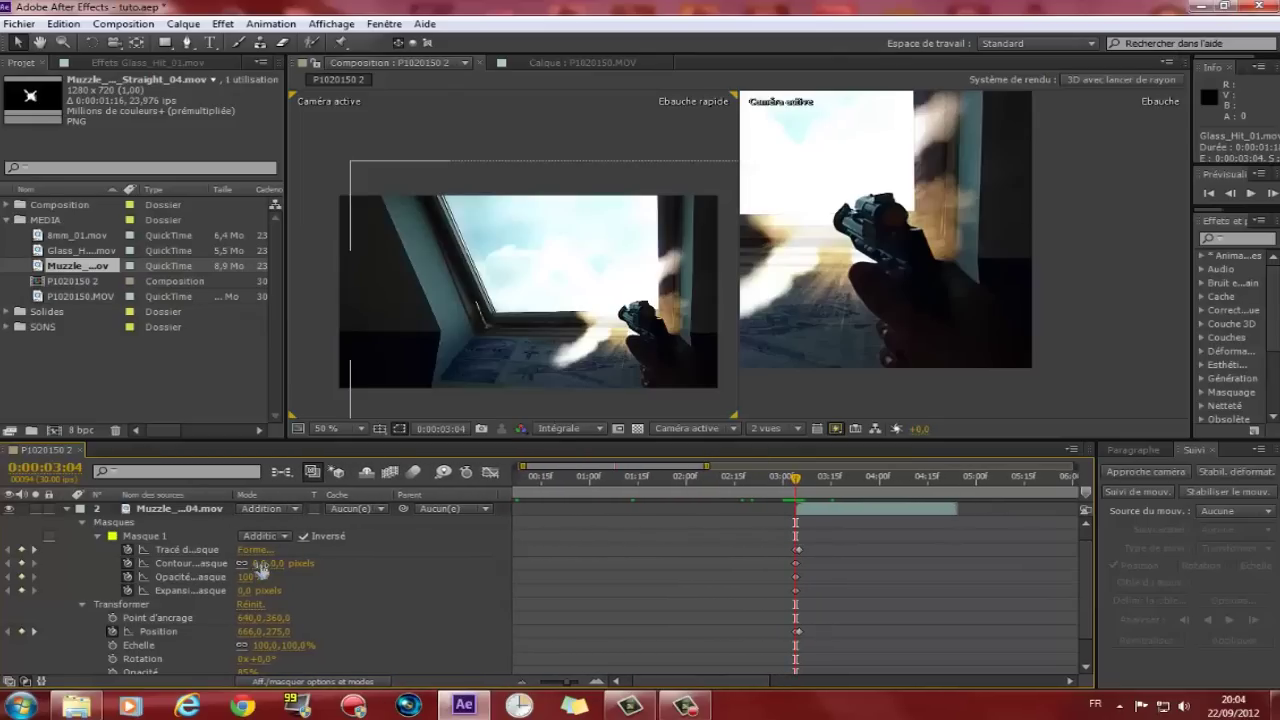
left_click_drag(258, 563, 301, 563)
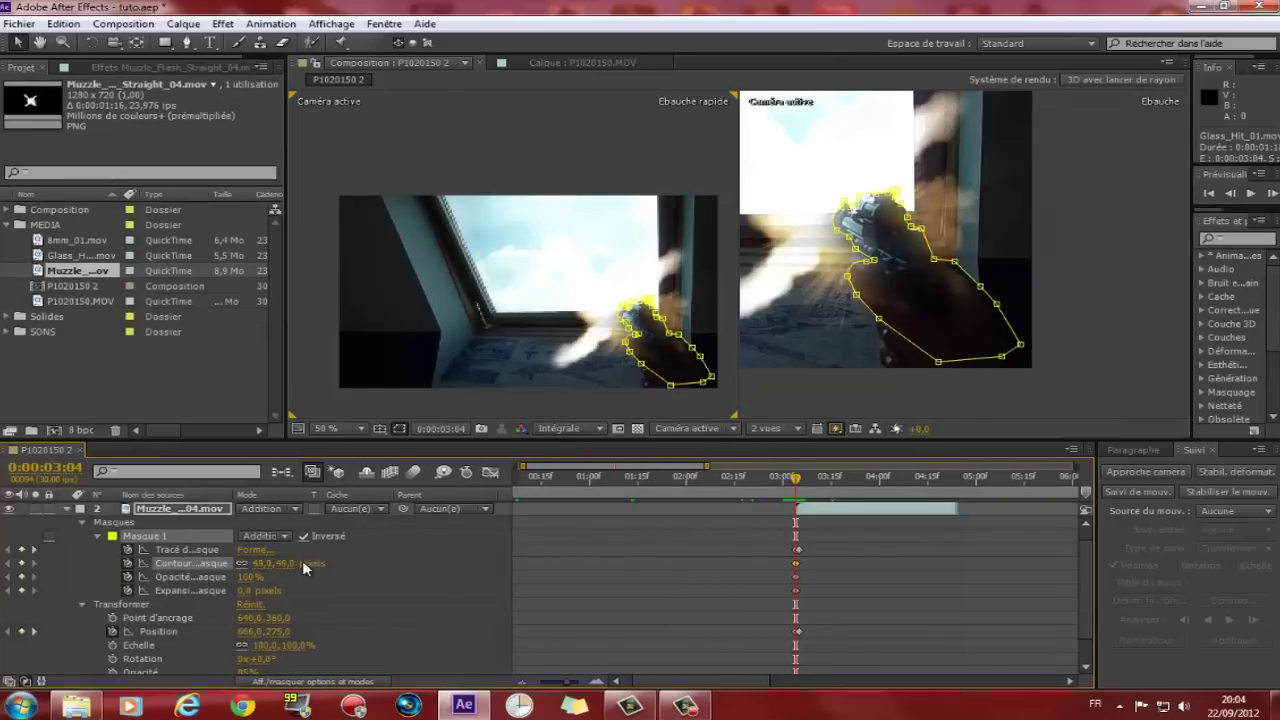
left_click(68, 510)
key("Page_Down")
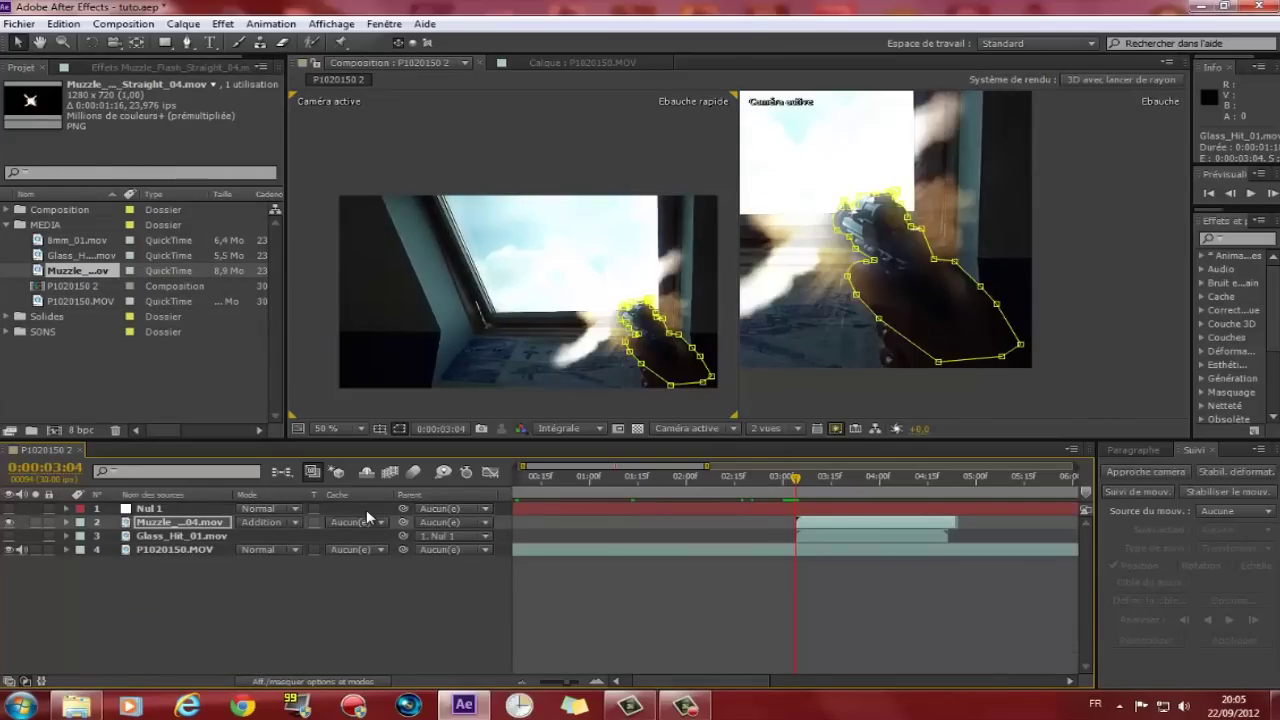
key("Page_Up")
key("Page_Up")
left_click(165, 552)
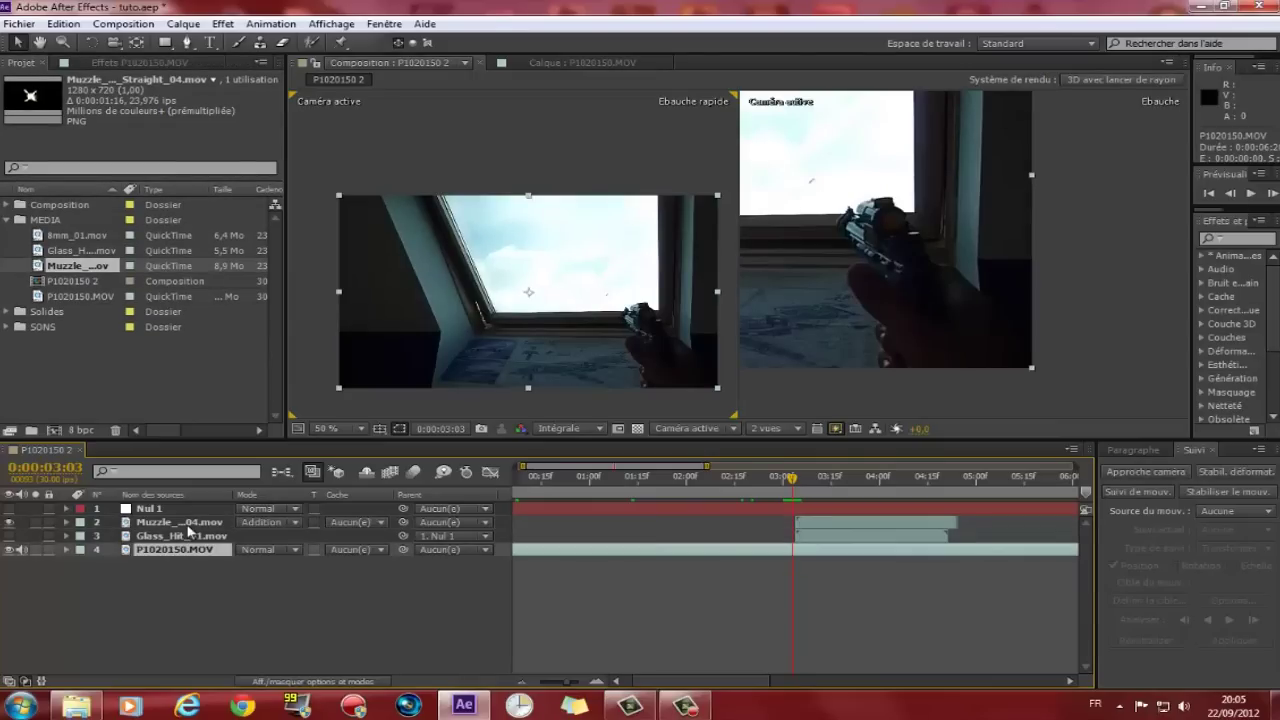
- At the muzzle flash frame, reduce the Muzzle mask feather to 16 pixels and collapse the layer
key("Page_Down")
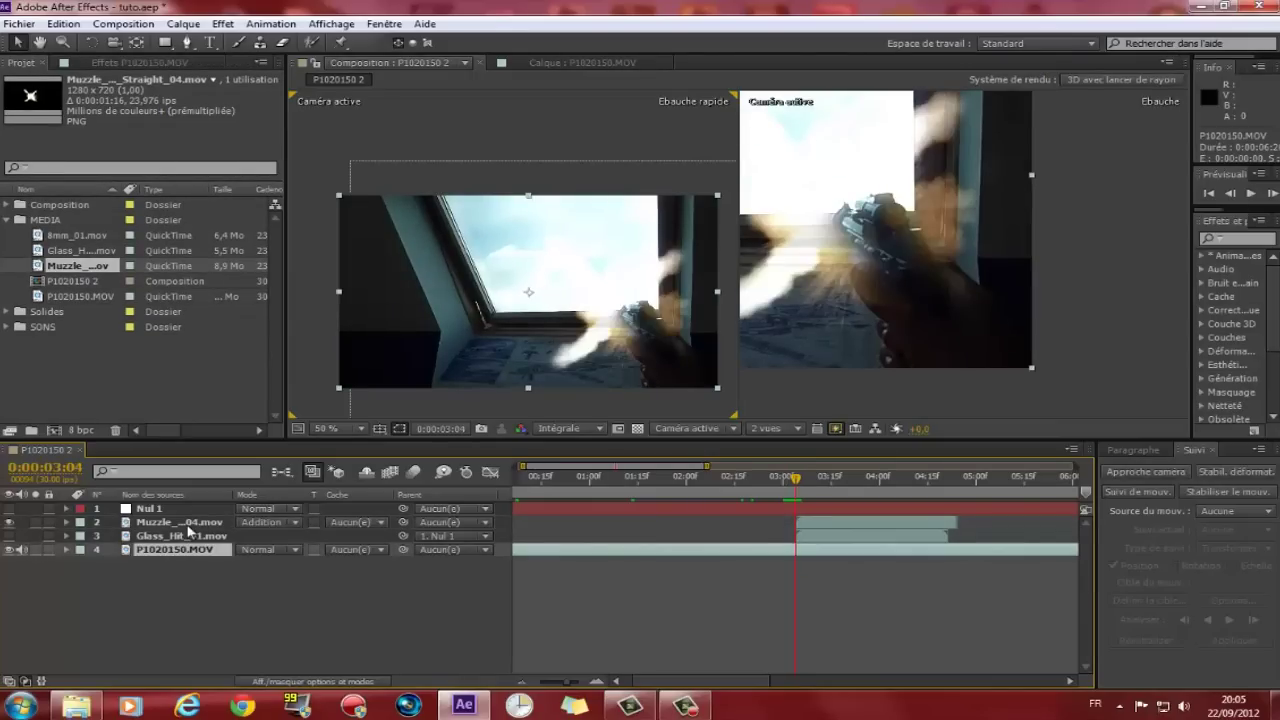
key("Page_Down")
key("Page_Up")
key("ctrl+Right")
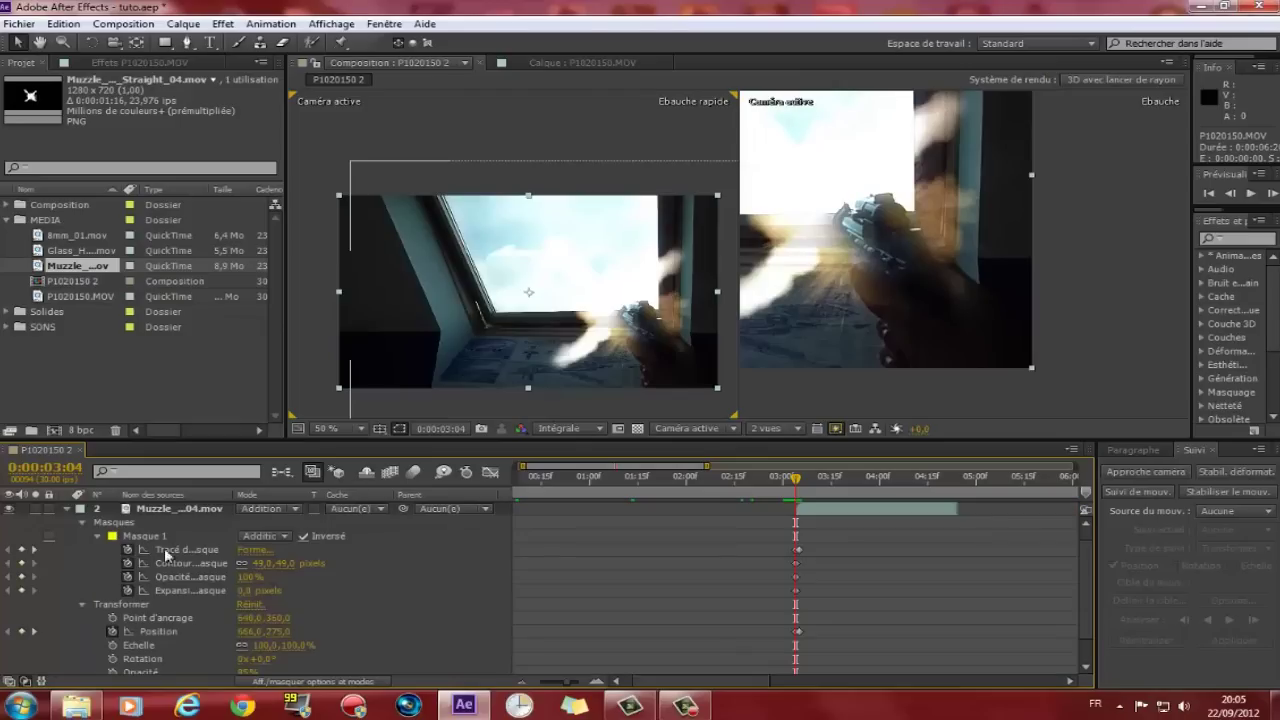
scroll(208, 642, "down", 2)
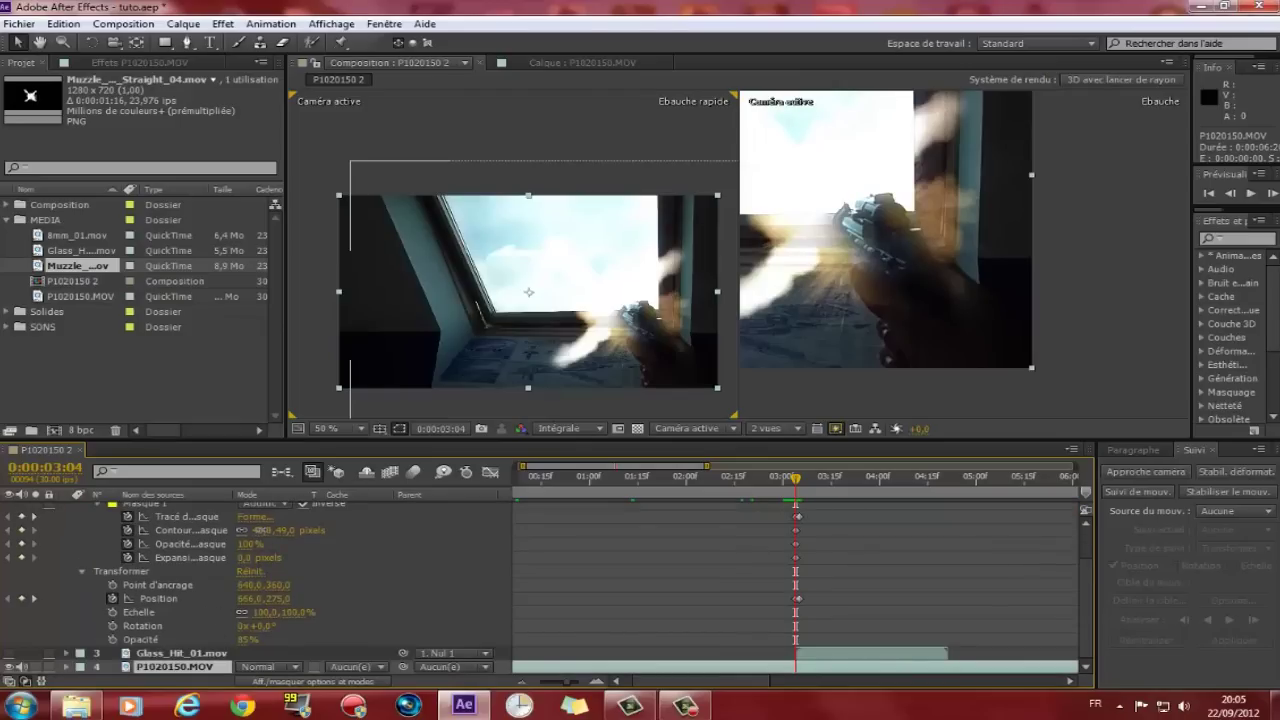
left_click_drag(270, 530, 236, 530)
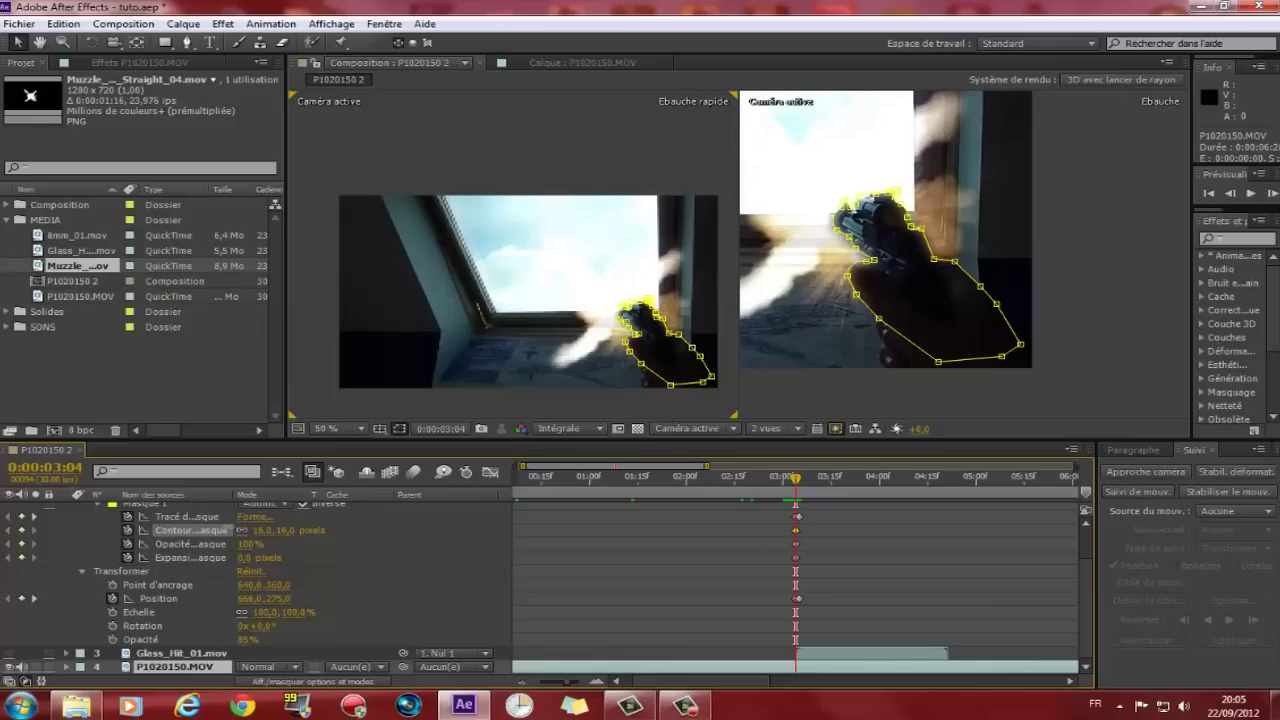
left_click(229, 531)
scroll(250, 528, "up", 3)
left_click(108, 530)
left_click(65, 517)
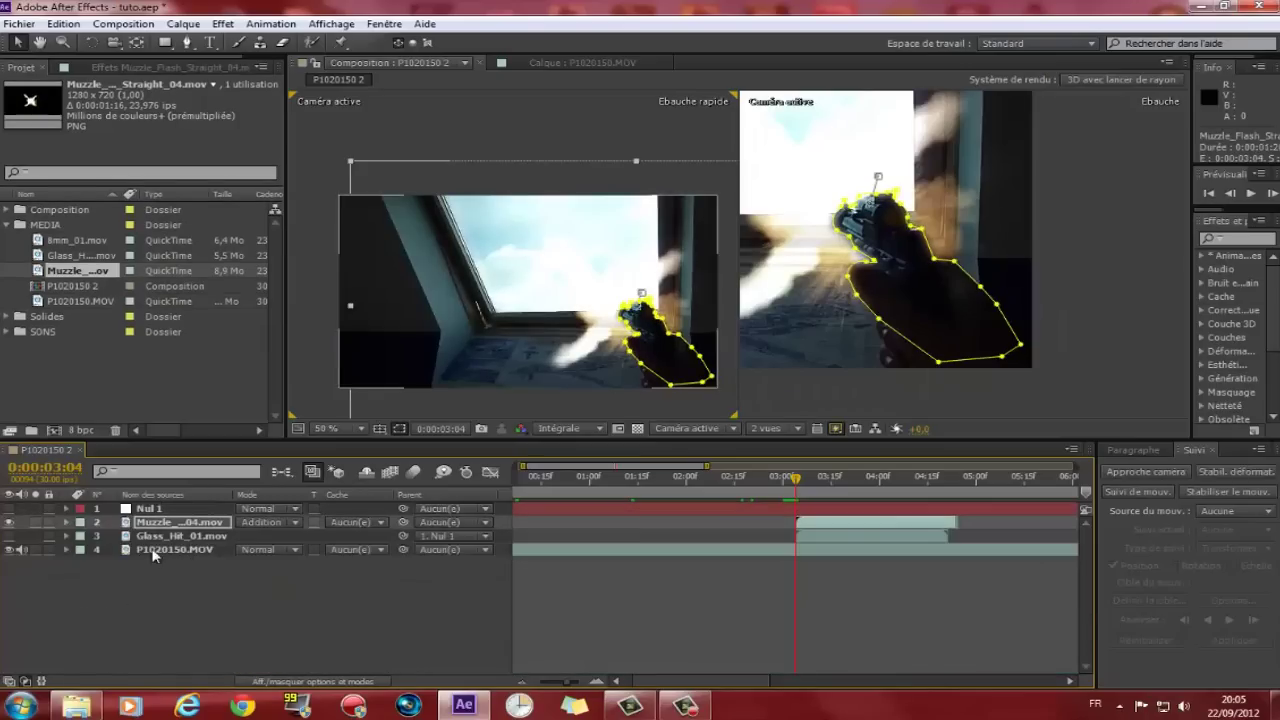
left_click(165, 550)
left_click(810, 480)
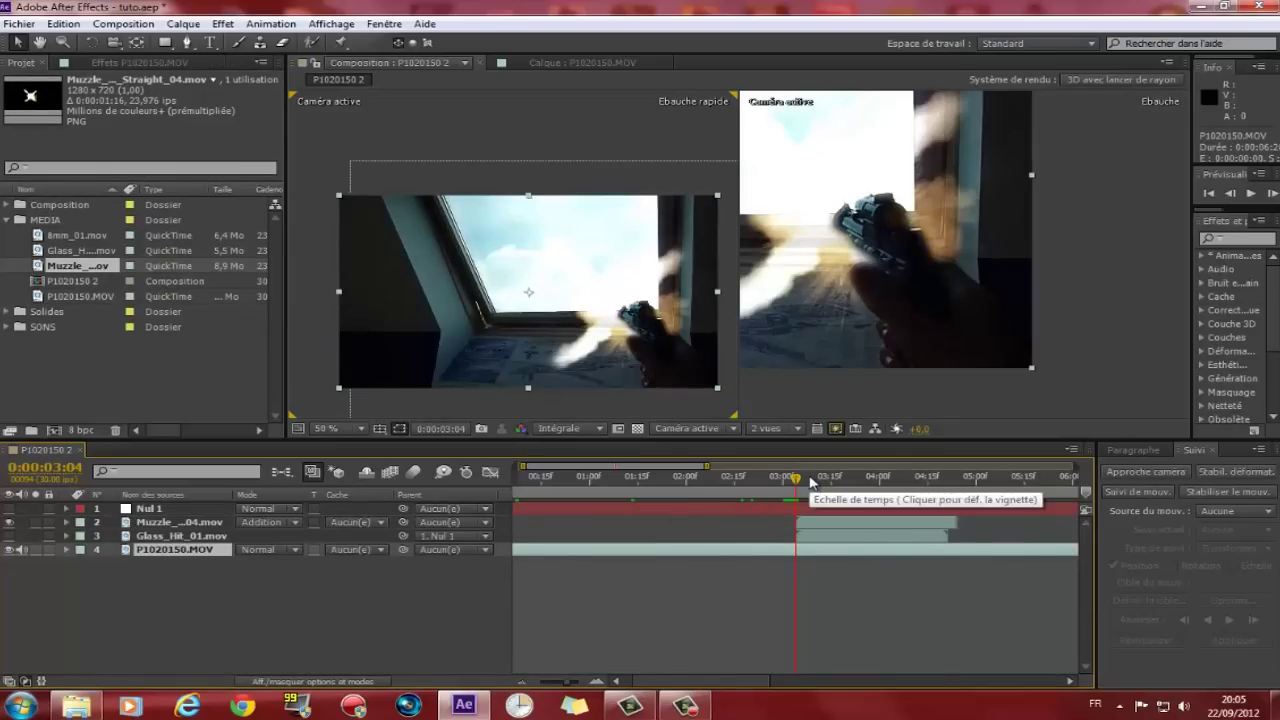
key("Page_Up")
key("Page_Up")
key("Page_Up")
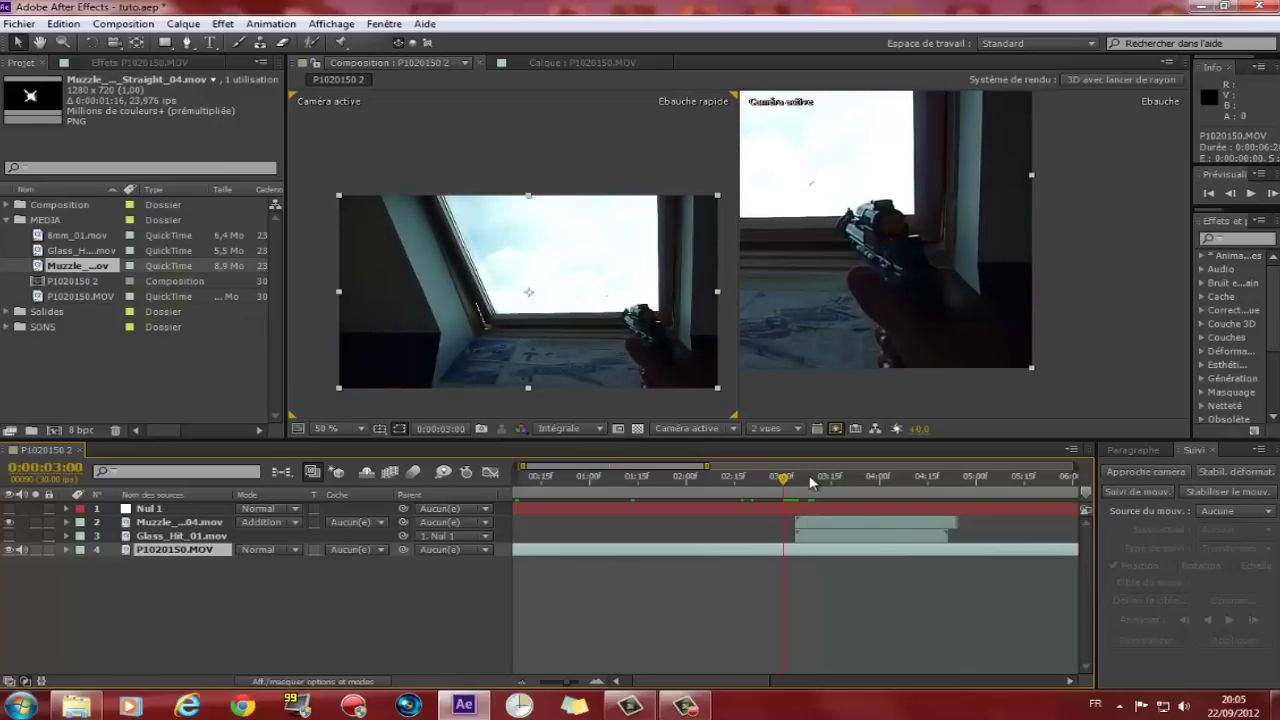
key("space")
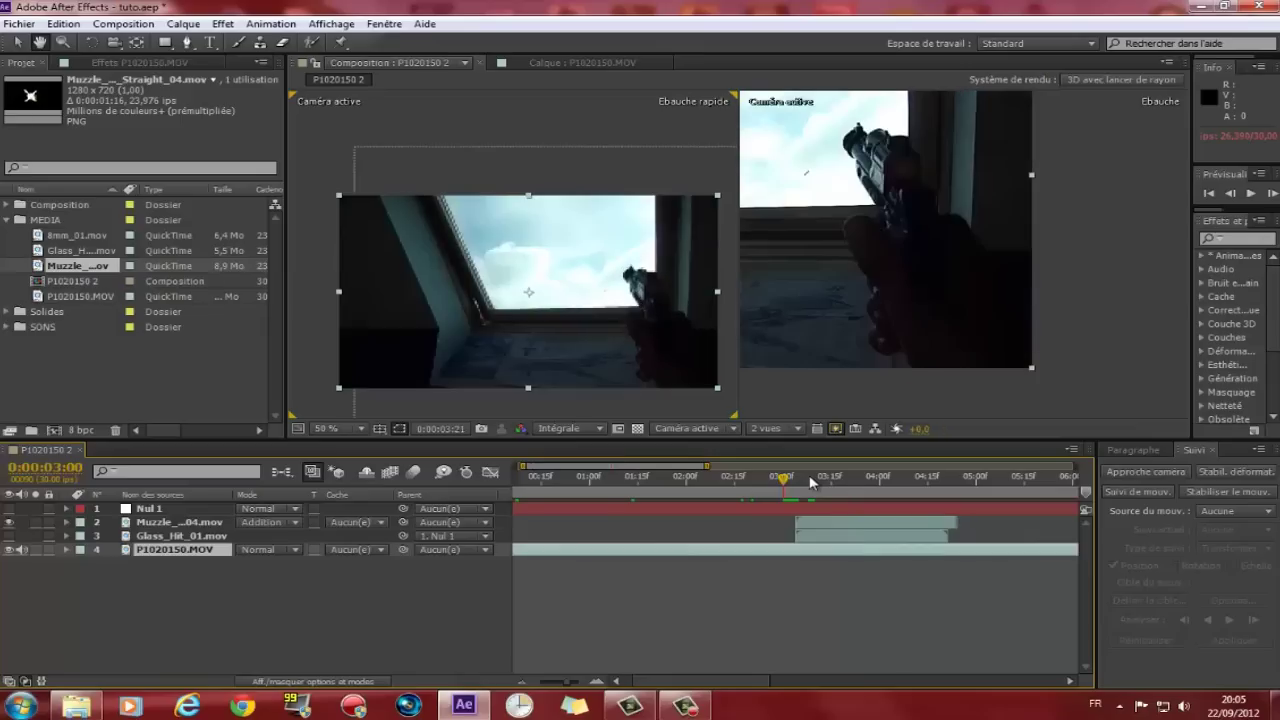
left_click(782, 477)
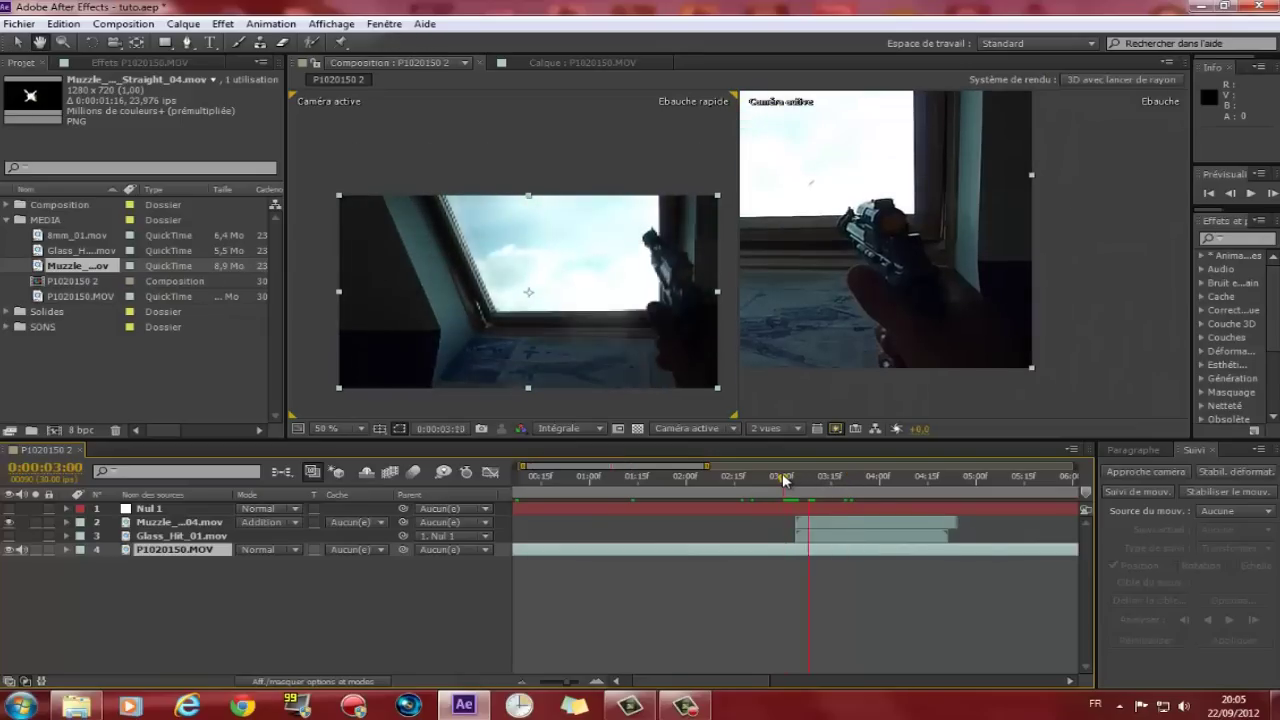
key("space")
left_click(784, 477)
left_click(786, 477)
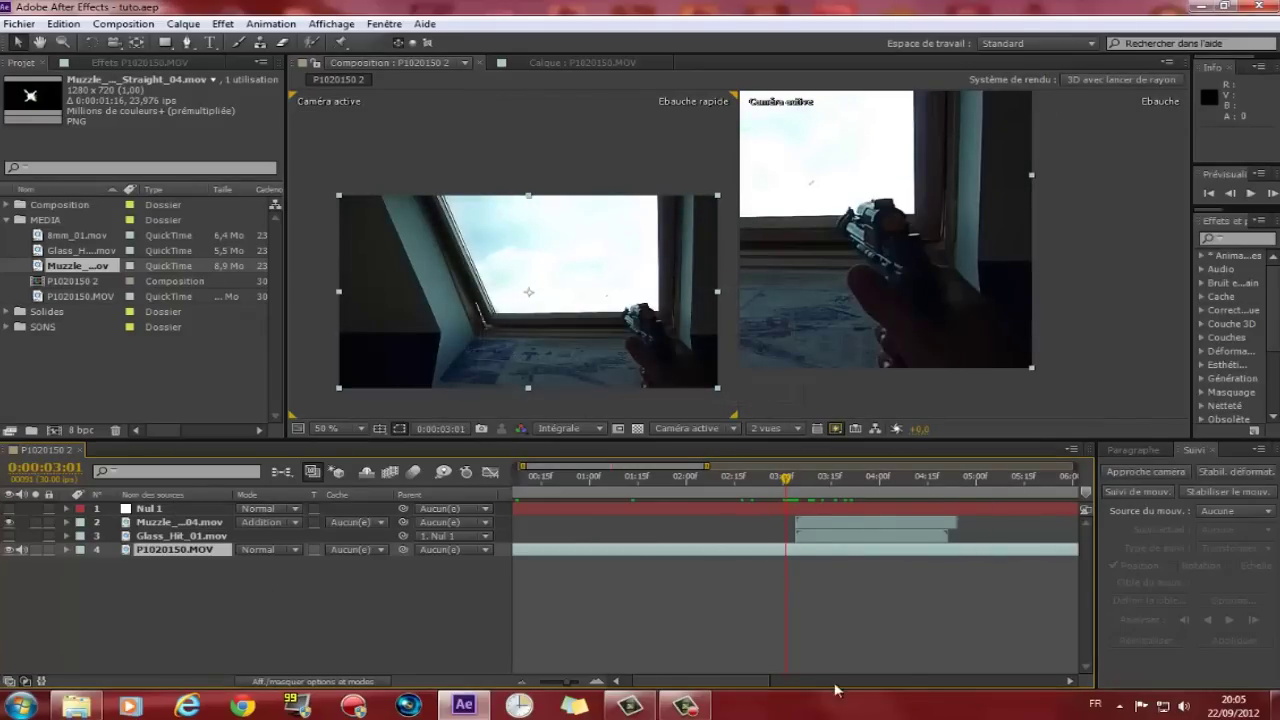
left_click(684, 706)
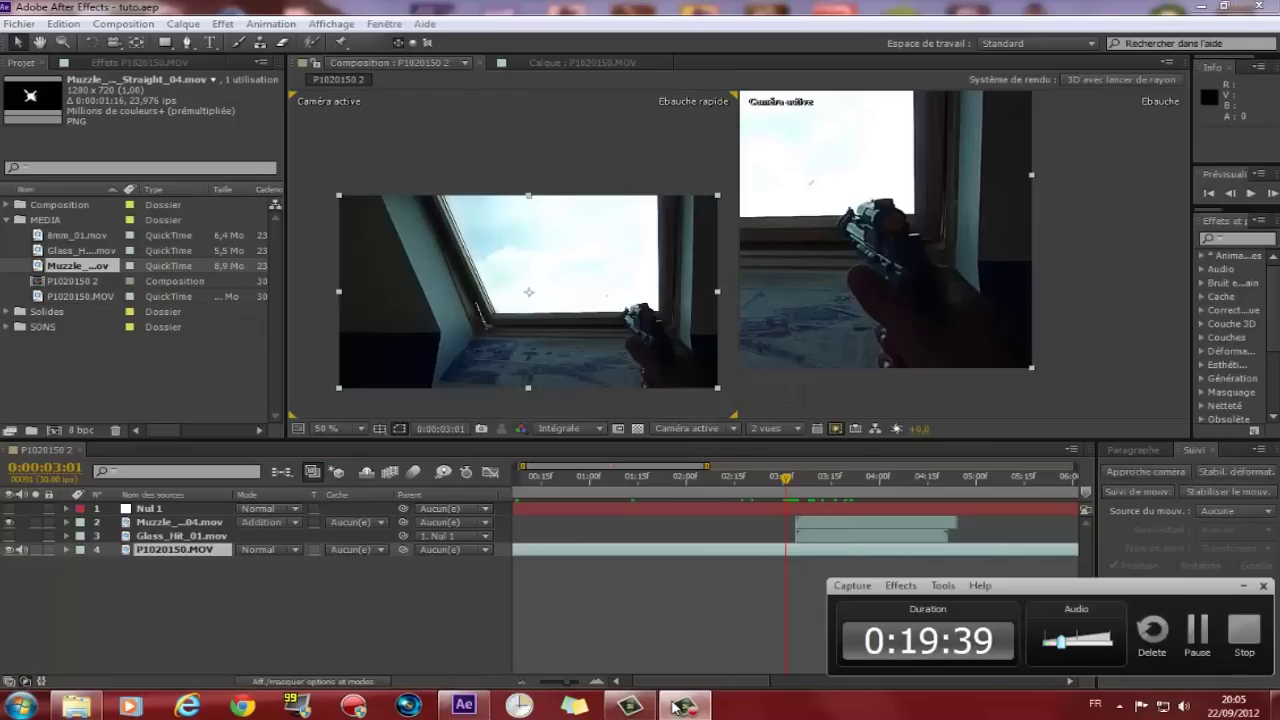
left_click(680, 706)
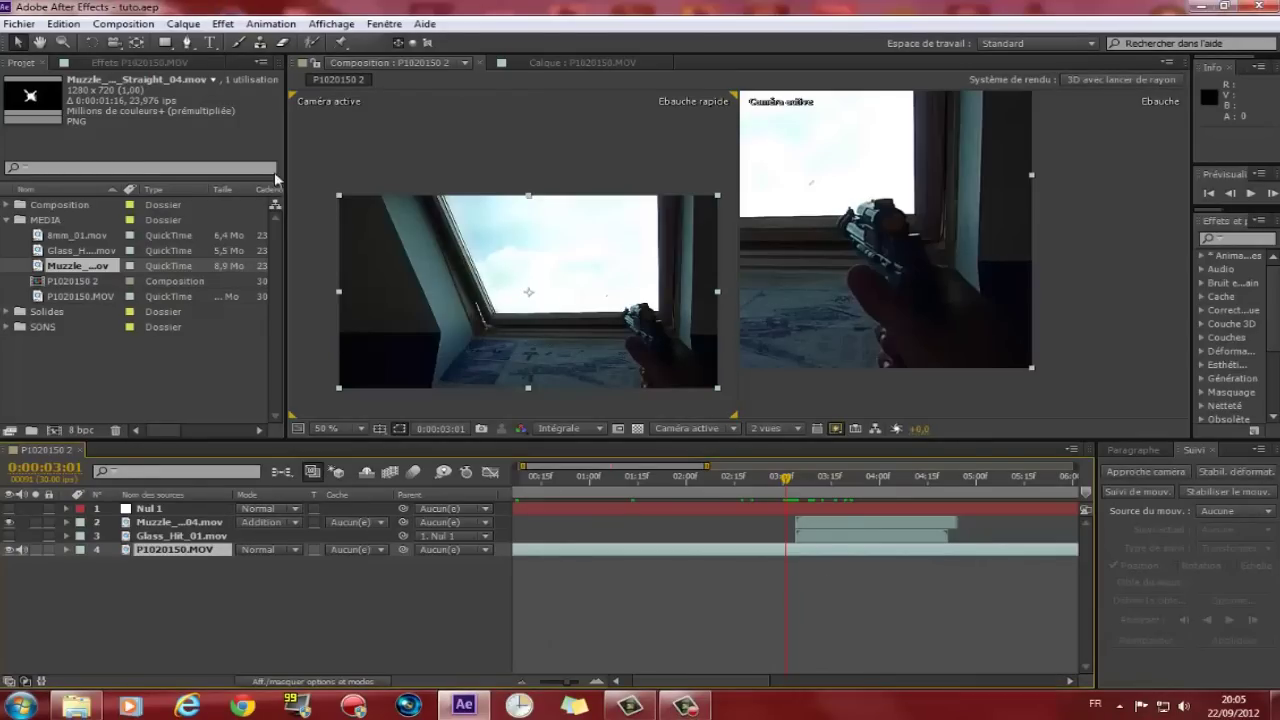
- Create a 1280×720 orange solid named Orange uni 1 at the top of the composition
left_click(184, 23)
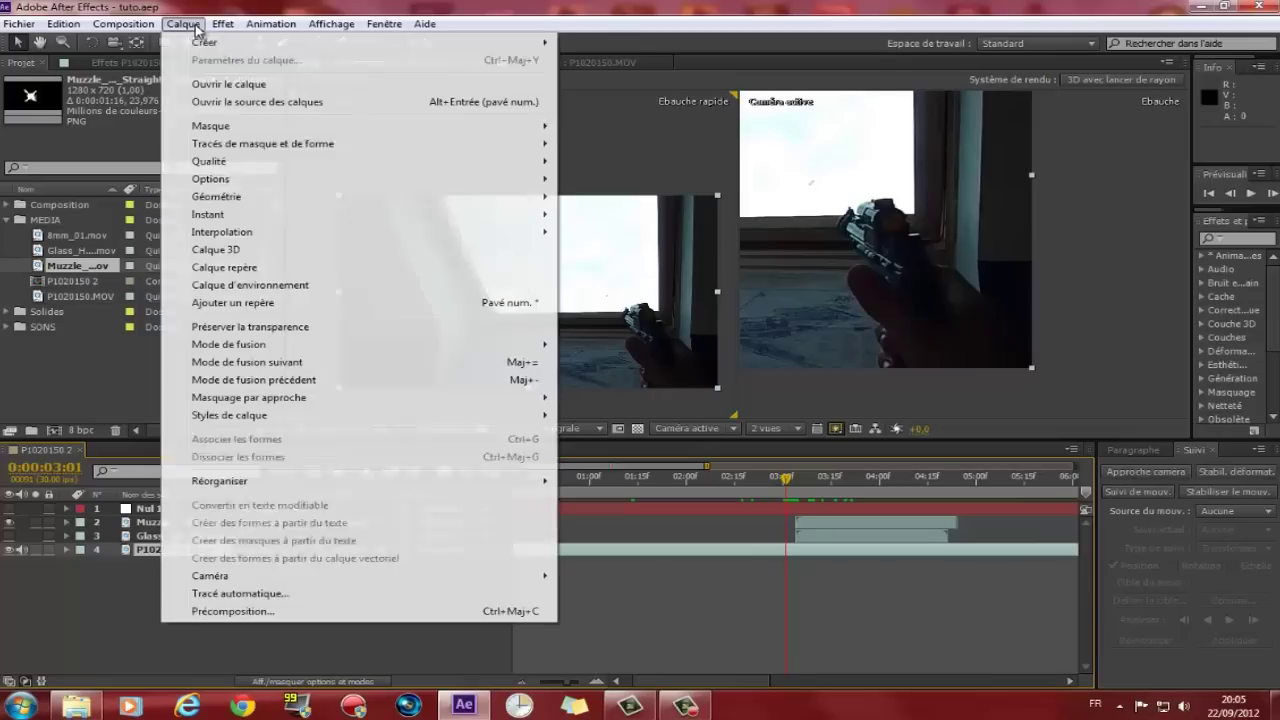
mouse_move(358, 46)
left_click(605, 62)
left_click(558, 444)
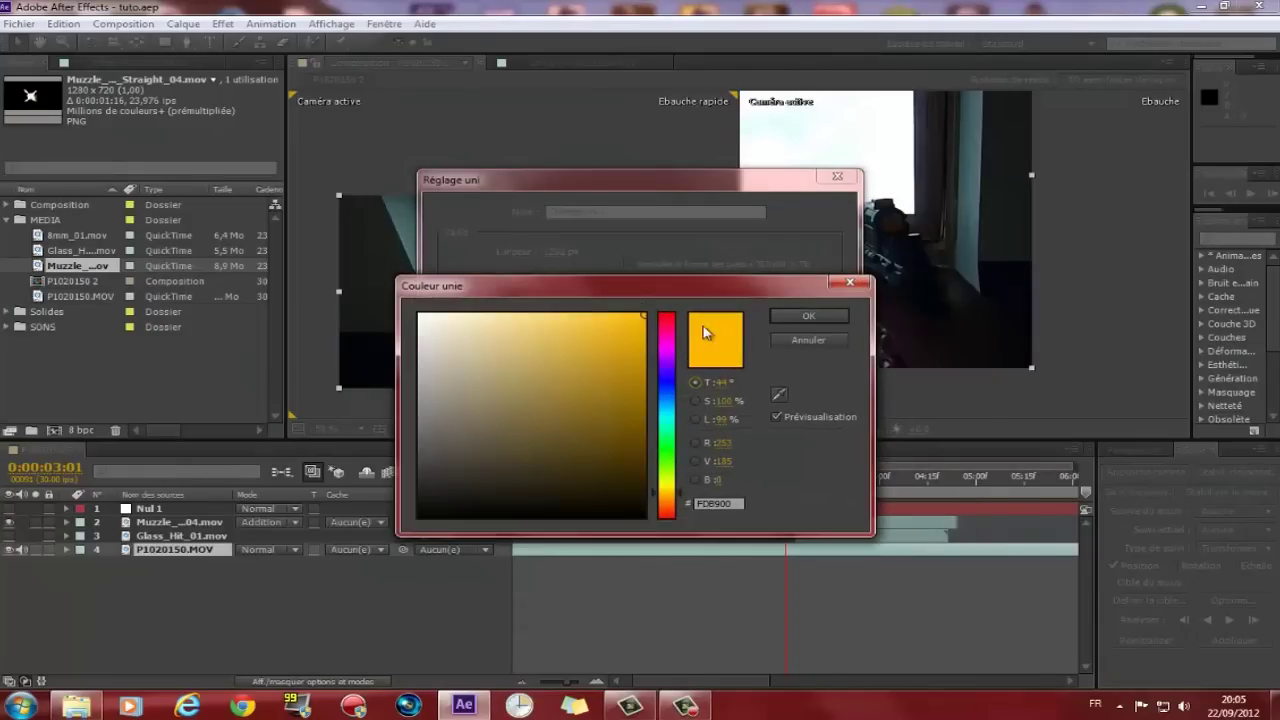
left_click(826, 315)
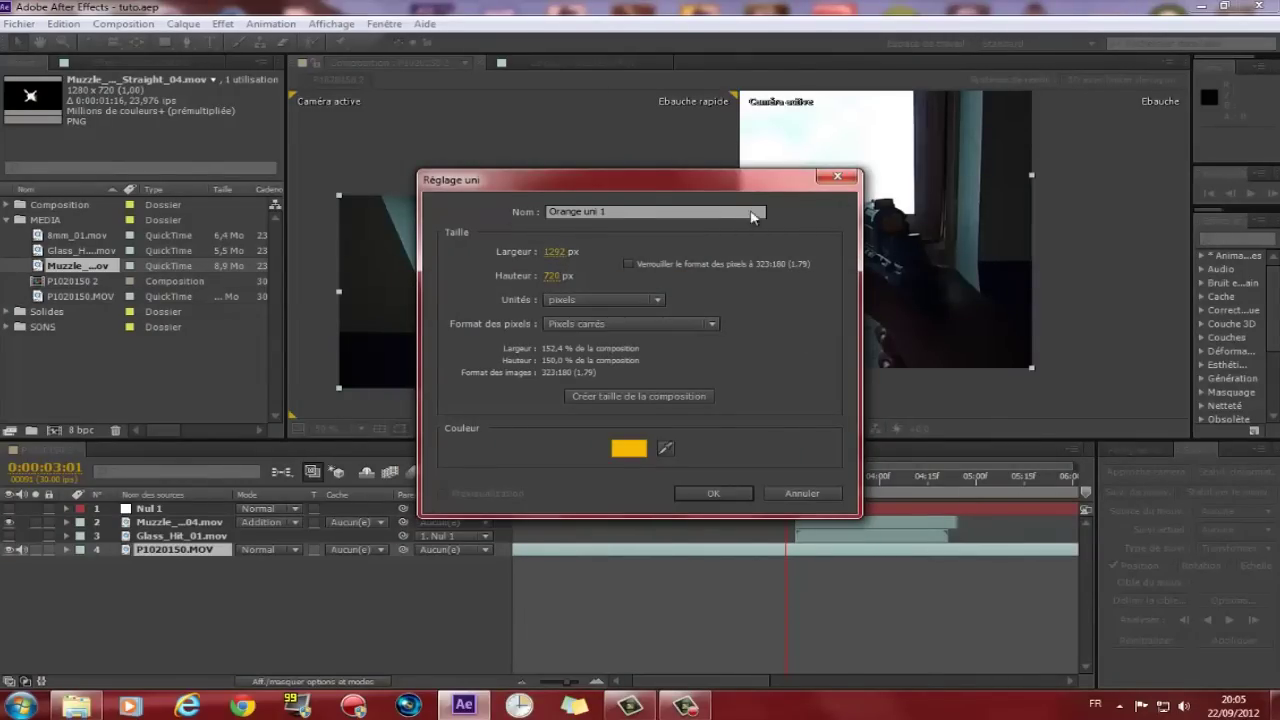
mouse_move(553, 255)
left_mouse_down()
mouse_move(570, 252)
mouse_move(557, 256)
left_mouse_up()
type("1280")
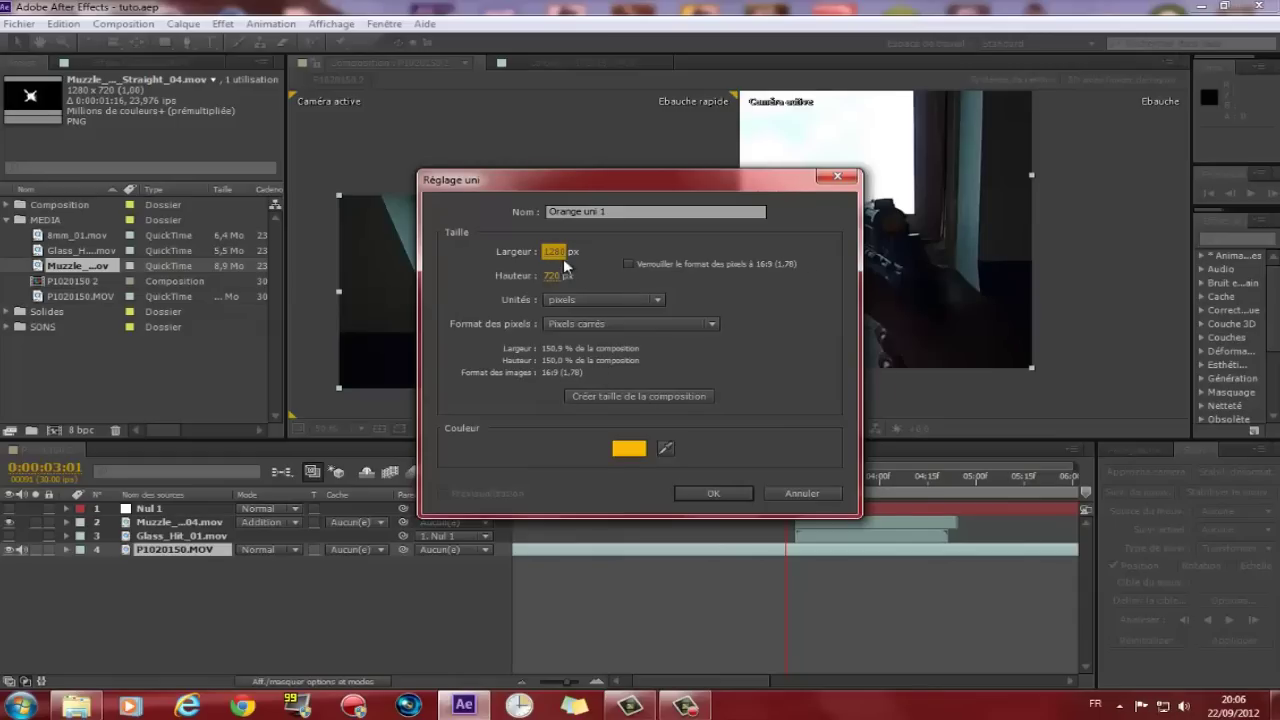
left_click(690, 486)
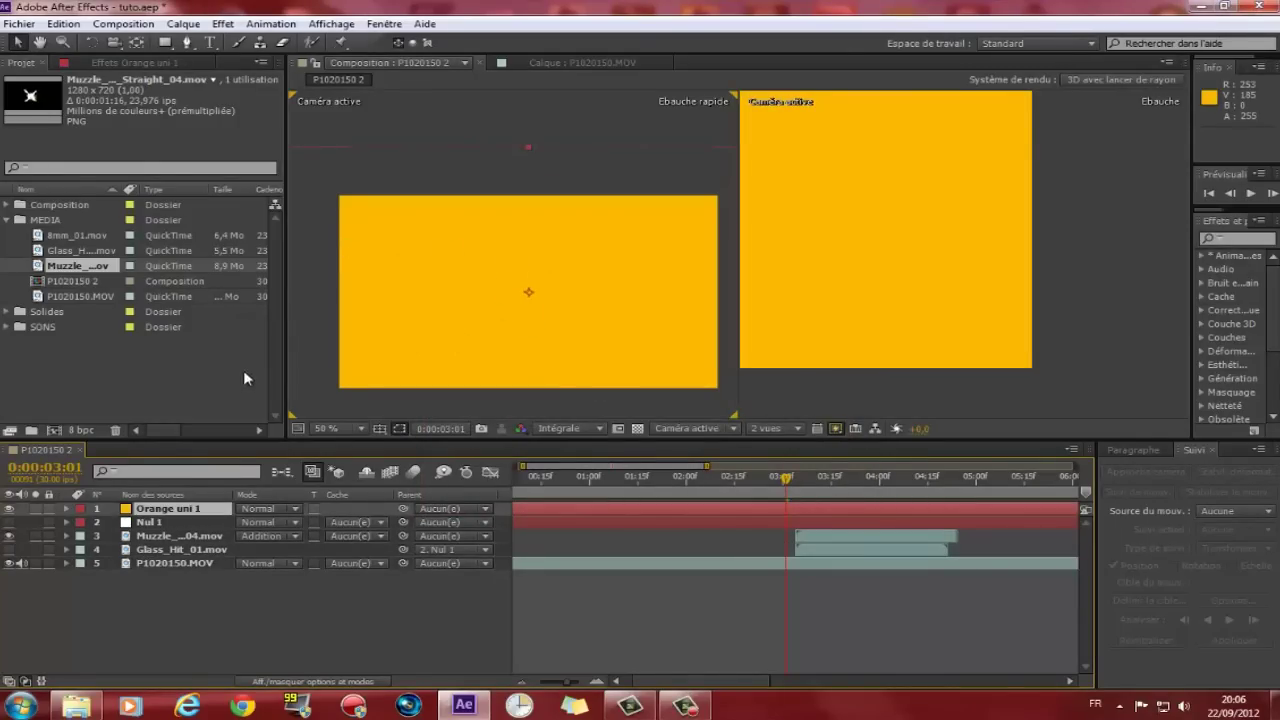
- Draw an elliptical mask on Orange uni 1 over the lower middle of the frame
left_click(165, 43)
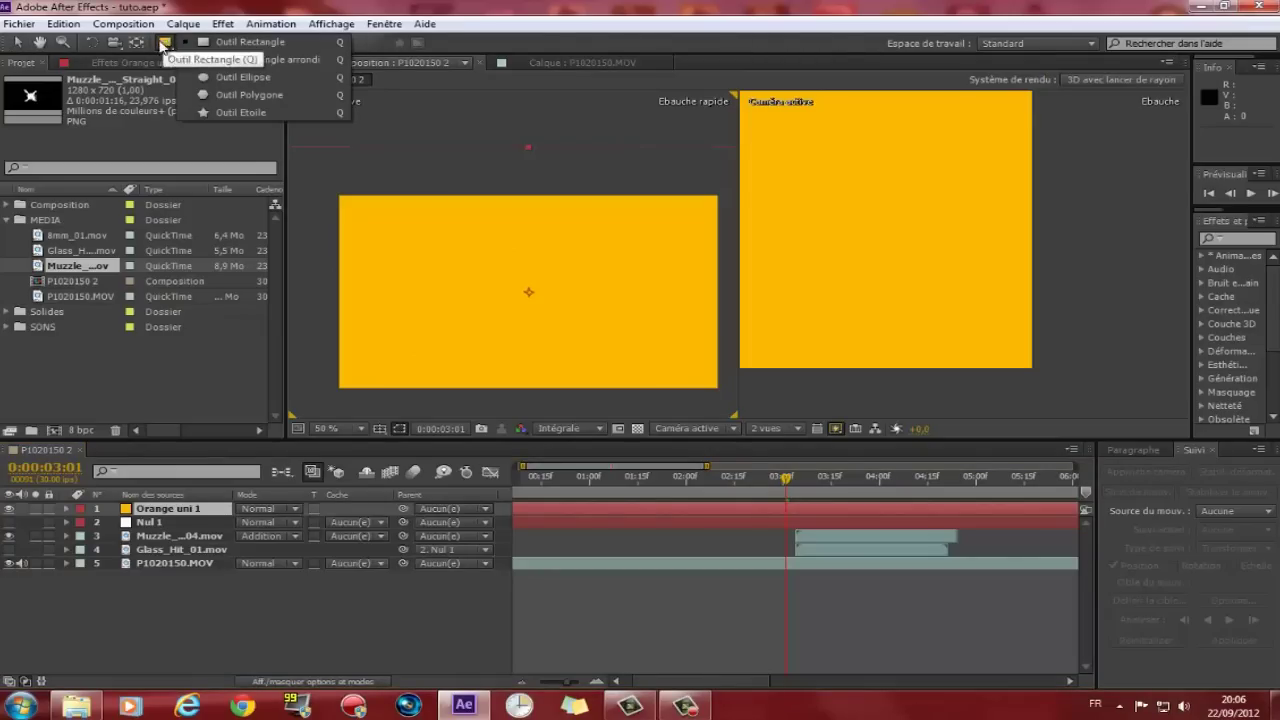
left_click(236, 79)
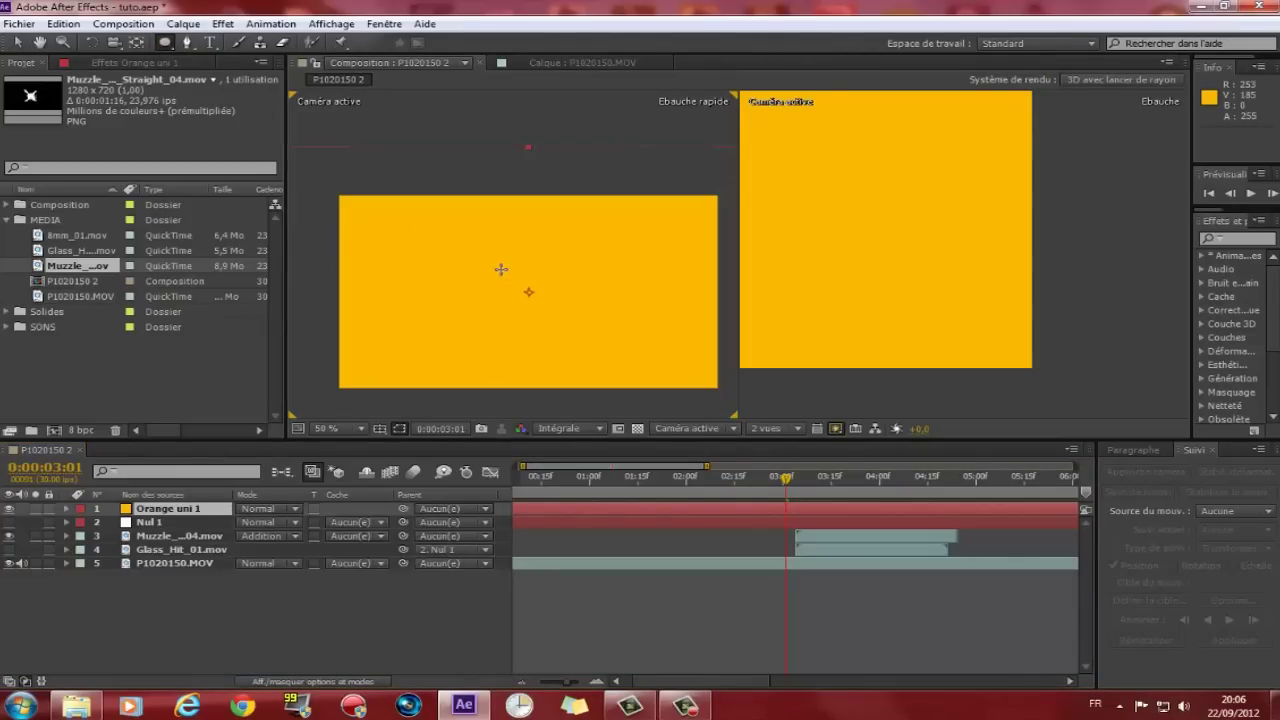
left_click_drag(504, 245, 690, 381)
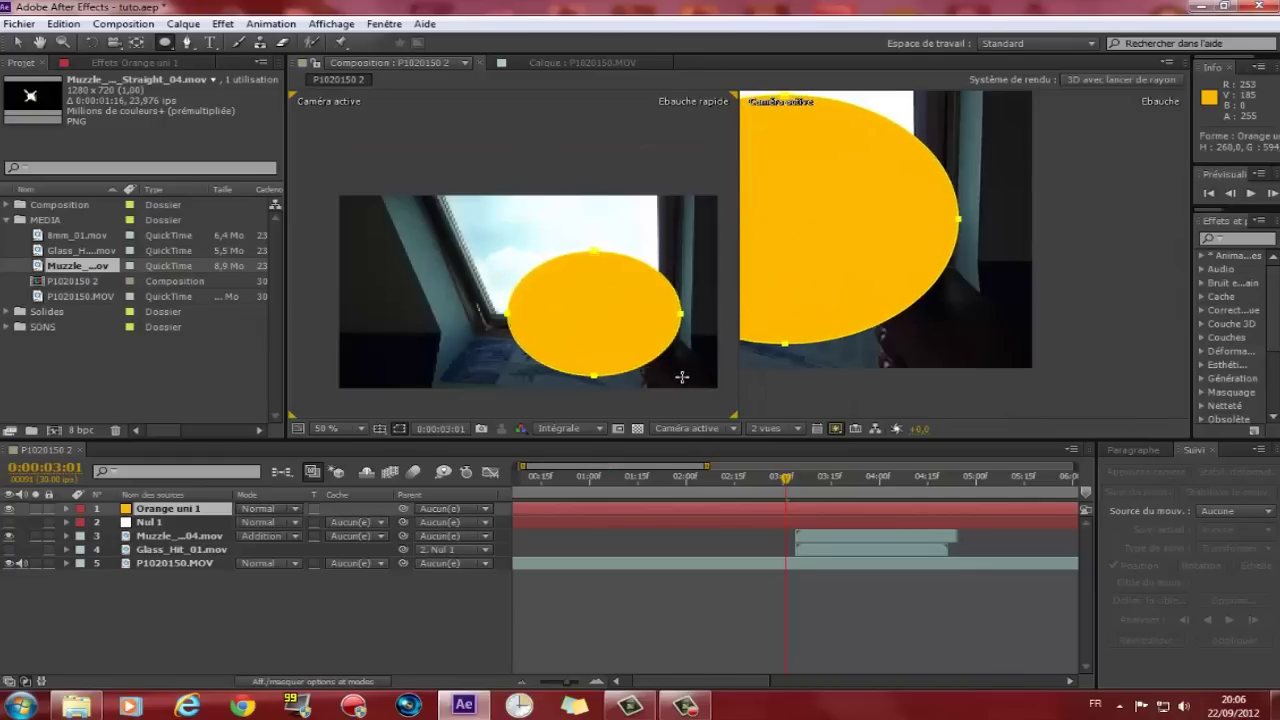
left_click_drag(690, 381, 701, 389)
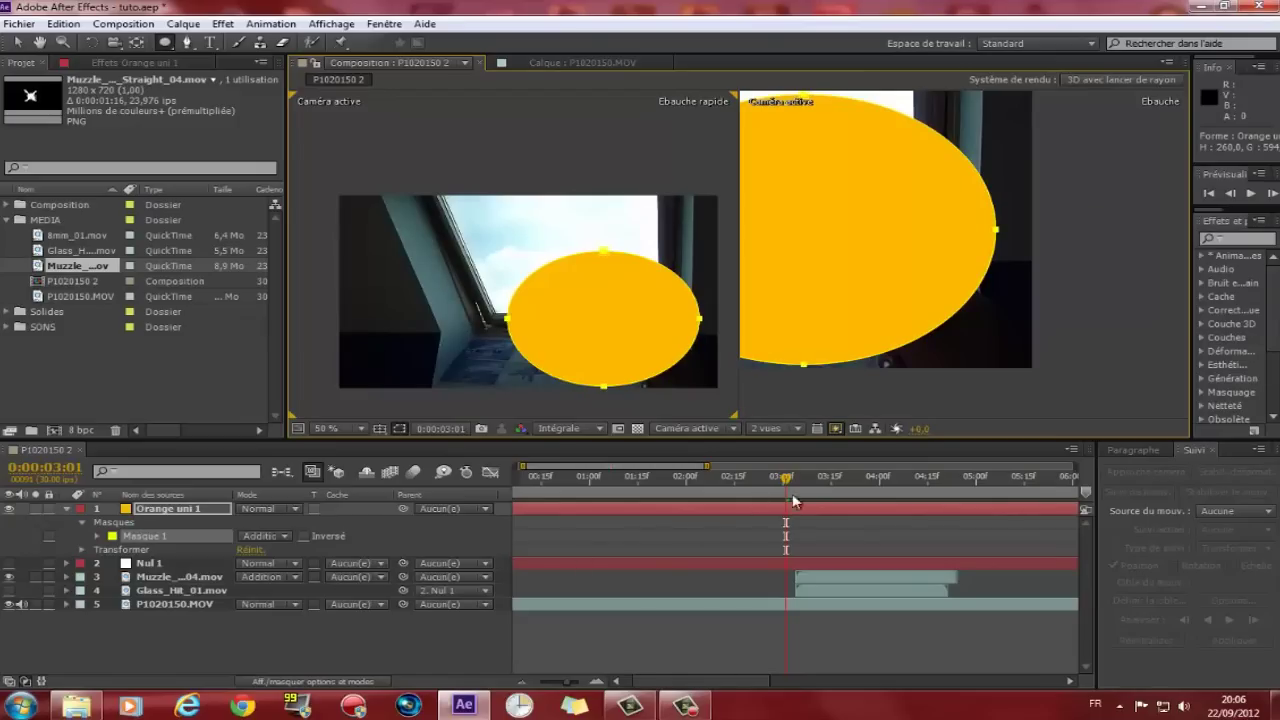
key("Page_Down")
key("Page_Down")
key("Page_Down")
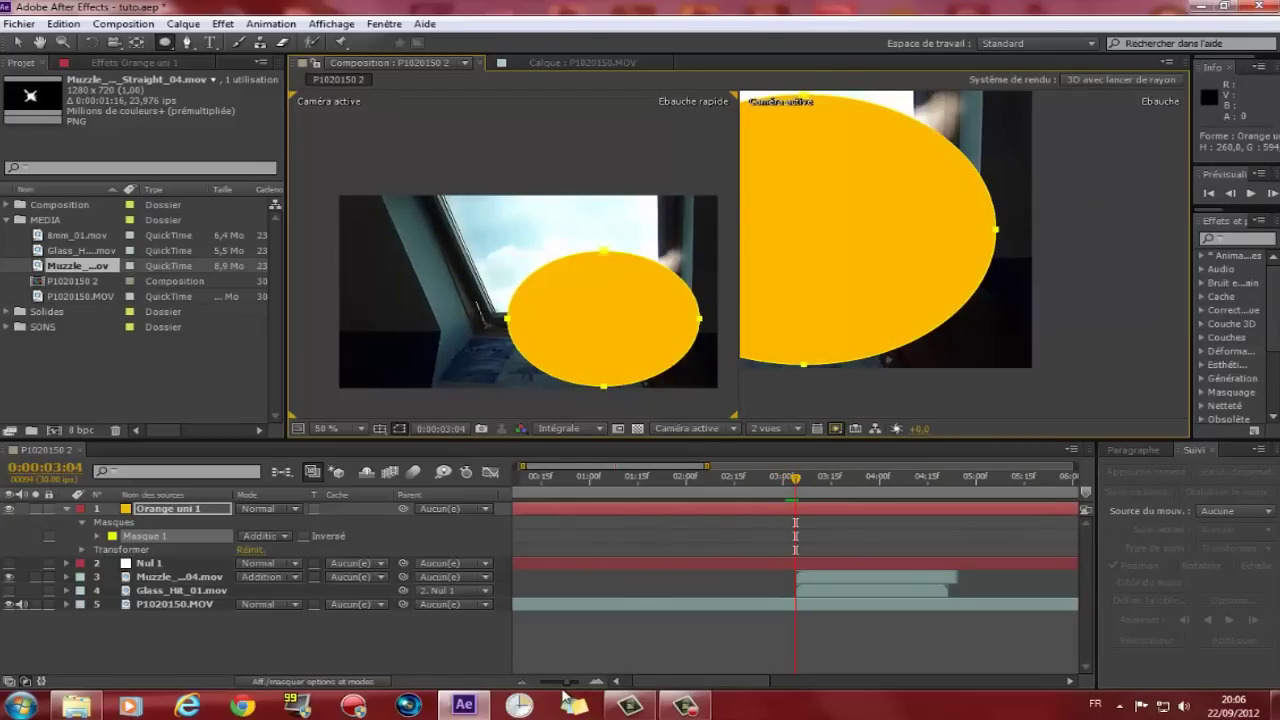
- Trim Orange uni 1 to a few frames starting at 0:00:03:04 and step through the flash
left_click_drag(565, 681, 540, 681)
left_click_drag(520, 509, 617, 511)
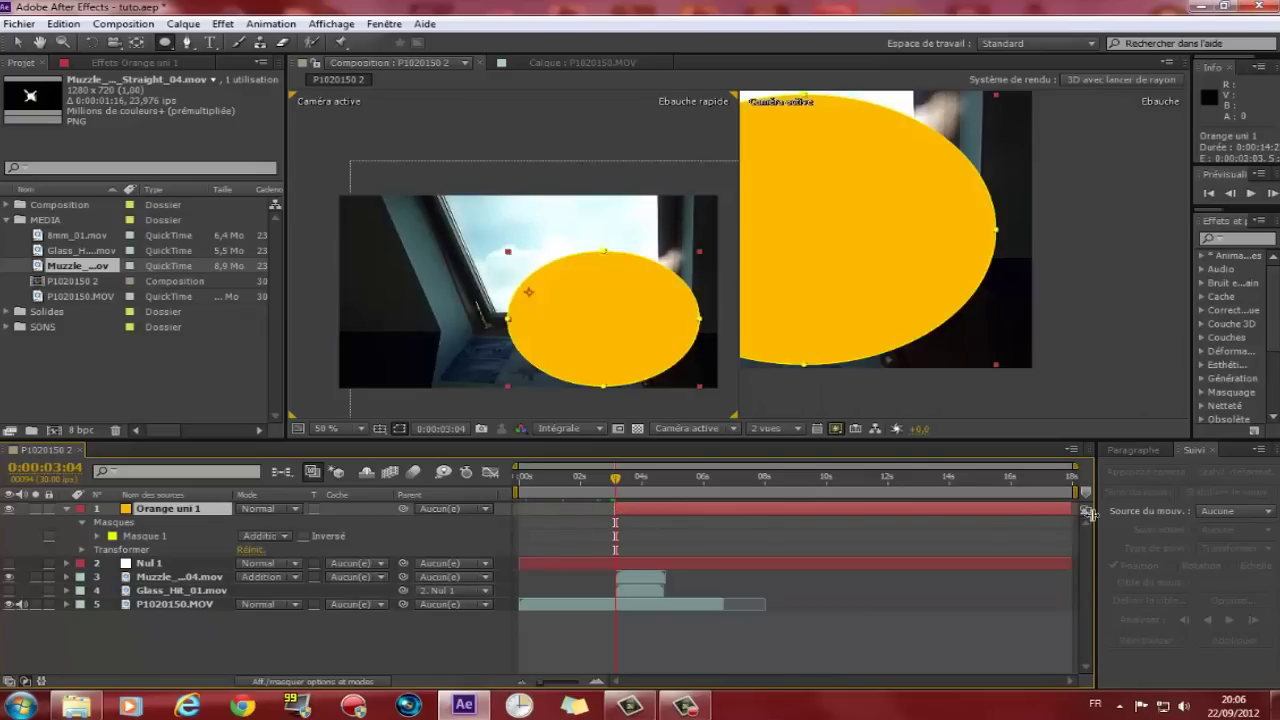
left_click_drag(1068, 509, 620, 511)
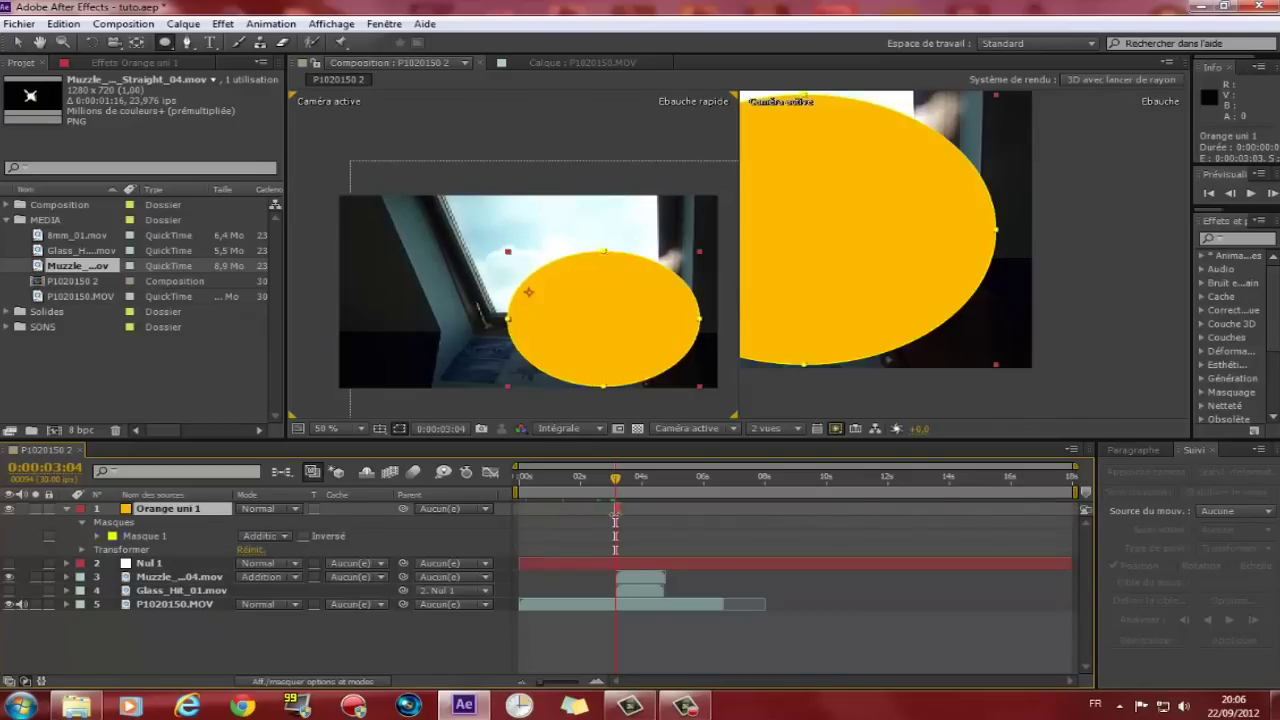
left_click_drag(553, 681, 592, 681)
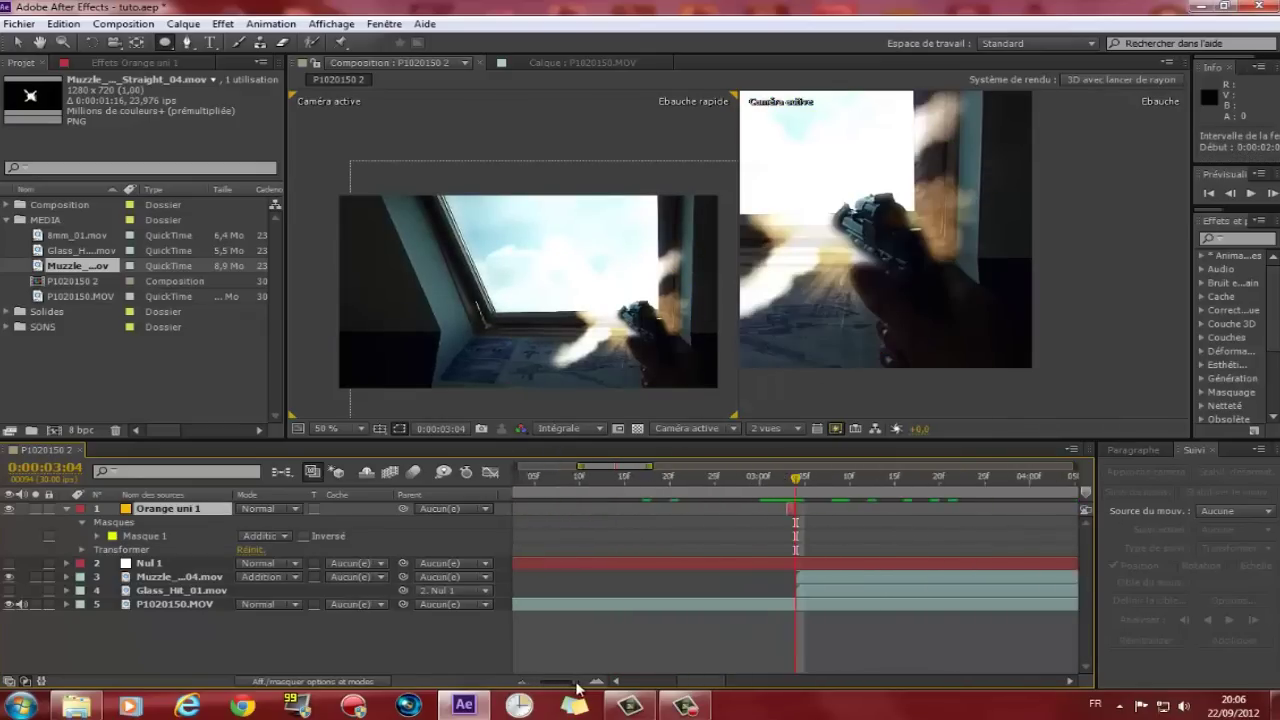
left_click_drag(778, 508, 854, 506)
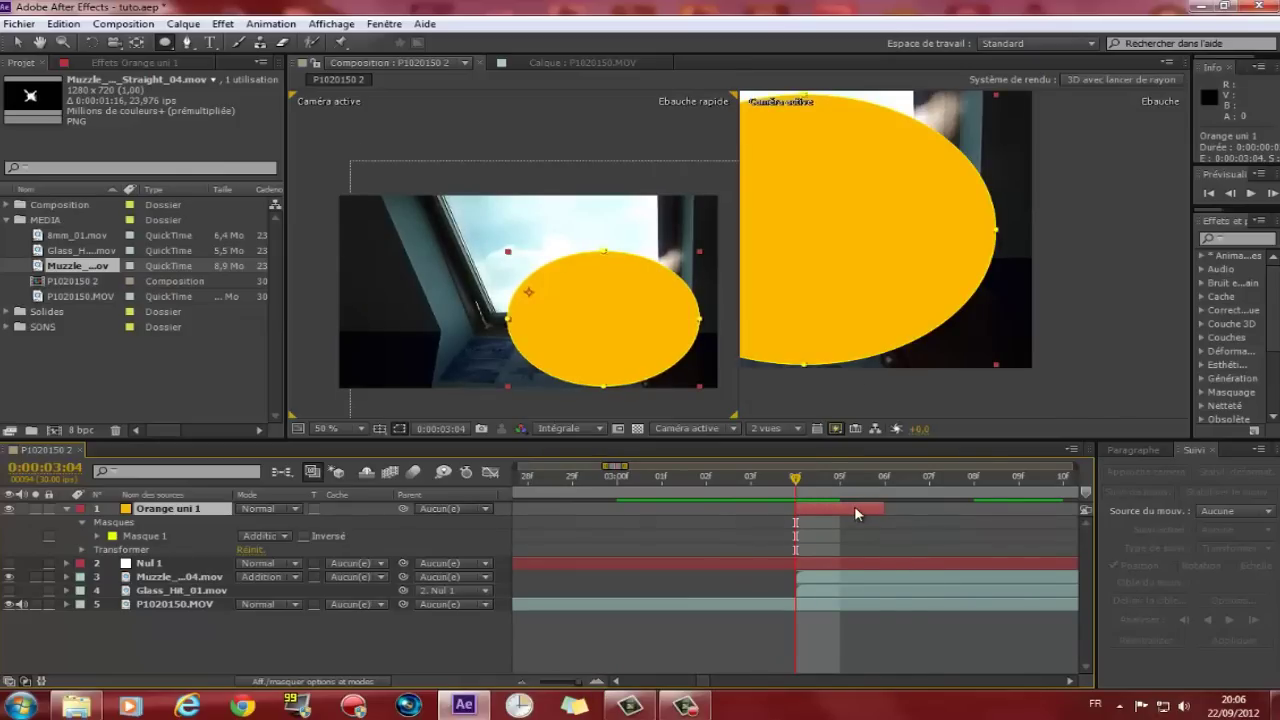
key("Page_Down")
key("Page_Down")
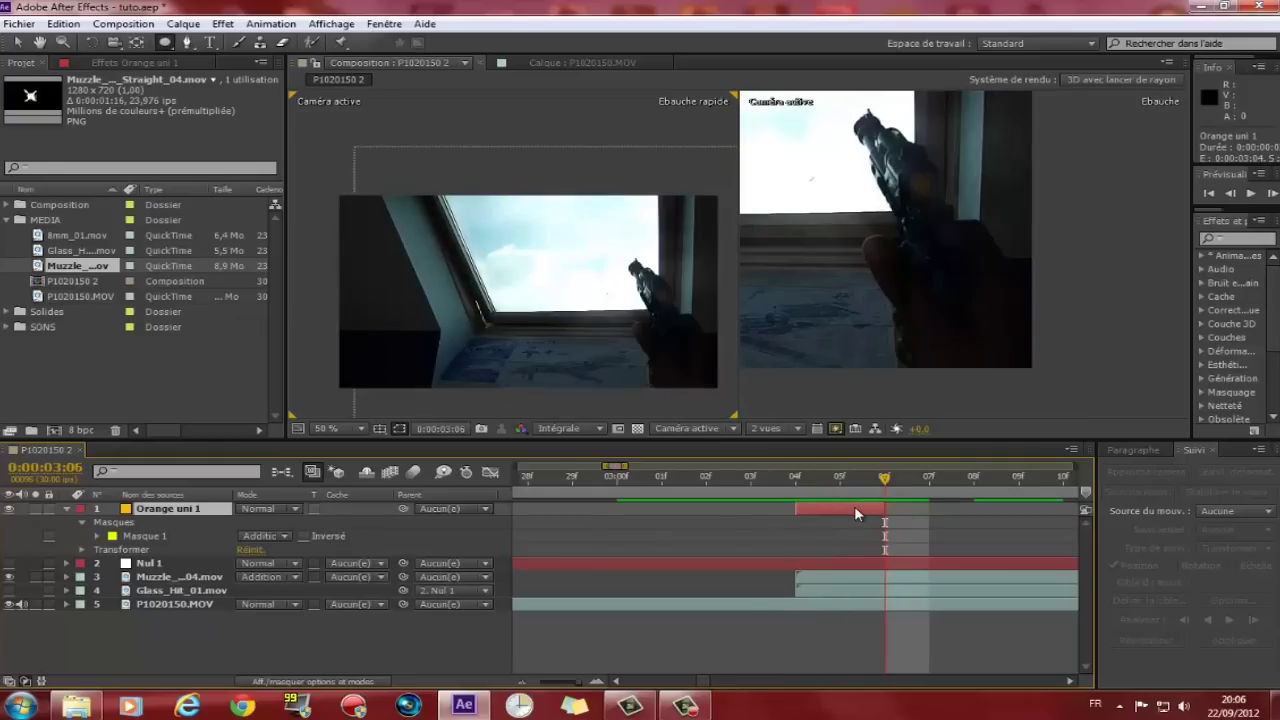
key("Page_Up")
key("Page_Up")
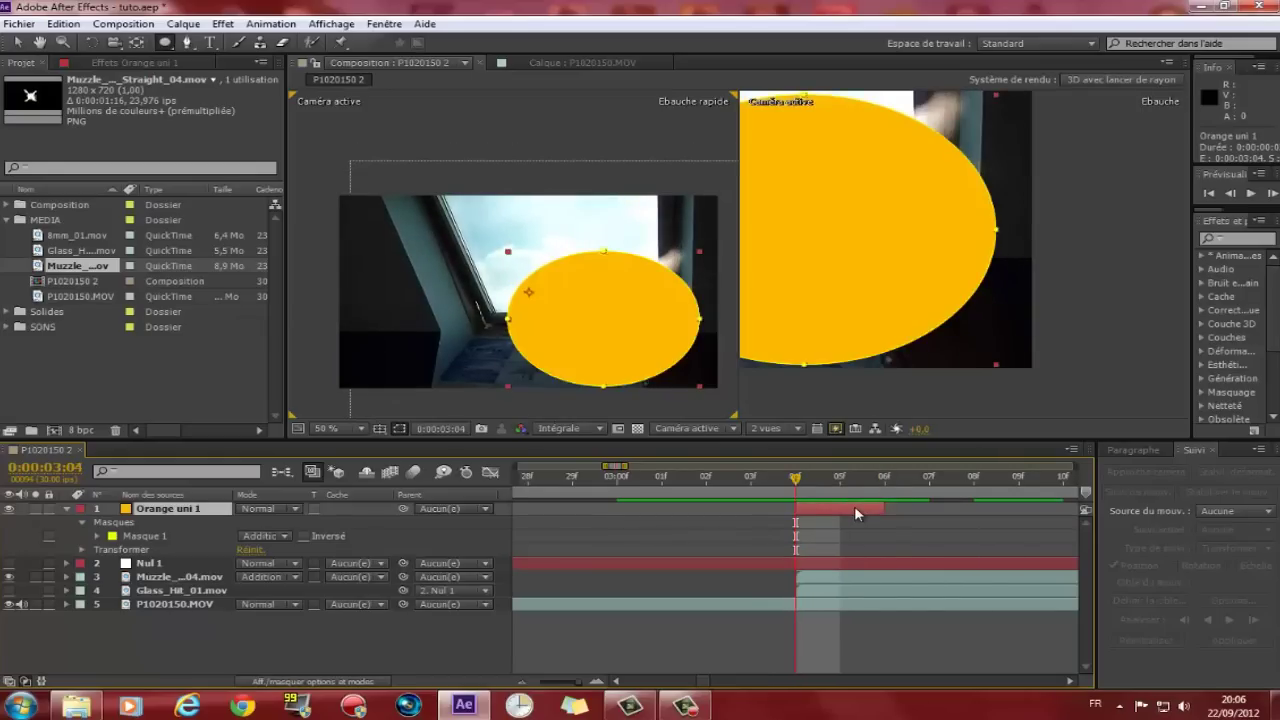
key("Page_Down")
key("Page_Down")
key("Page_Up")
key("Page_Up")
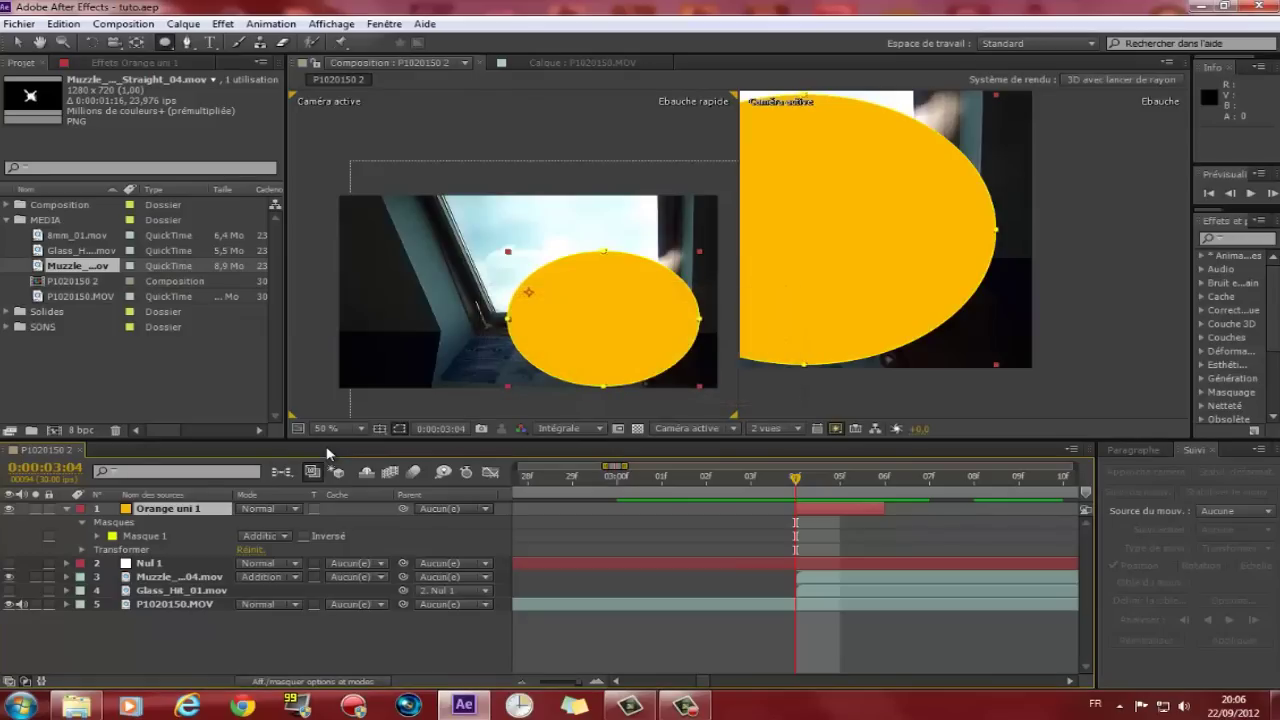
left_click(632, 330)
key("ctrl+d")
- Undo the accidental extra mask and move the orange ellipse up and to the right
key("ctrl+z")
key("v")
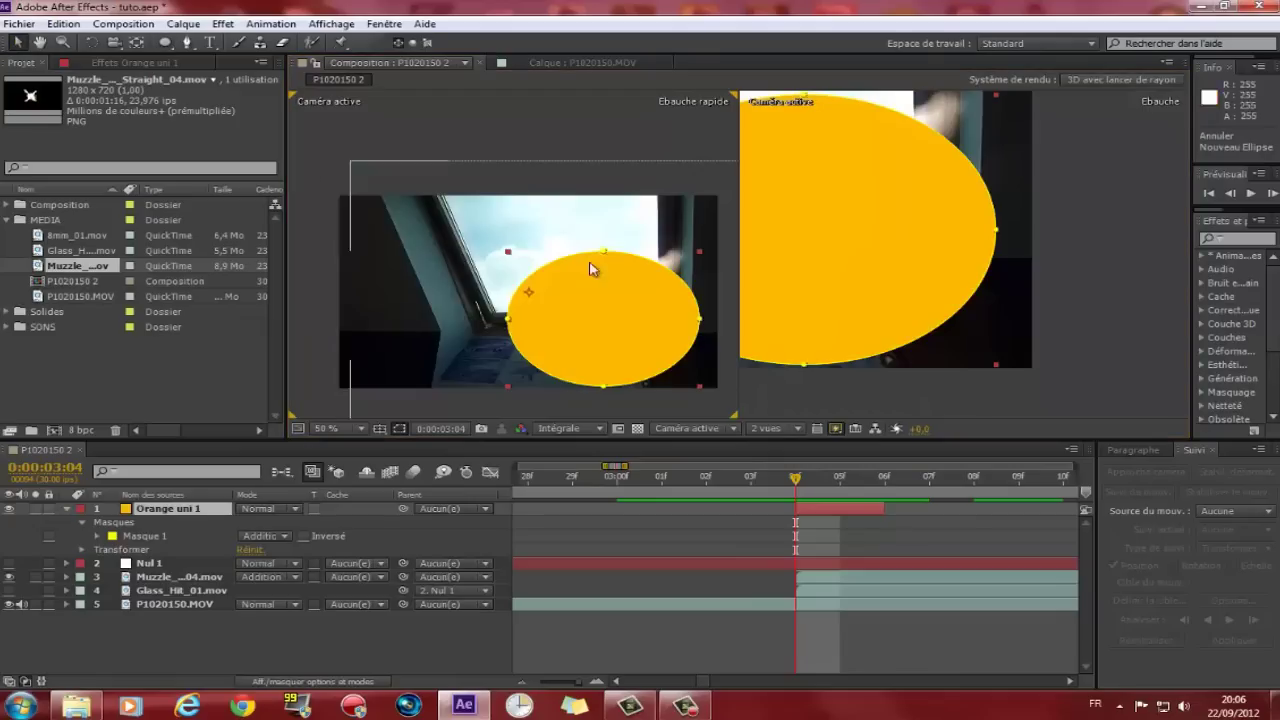
left_click_drag(600, 300, 617, 291)
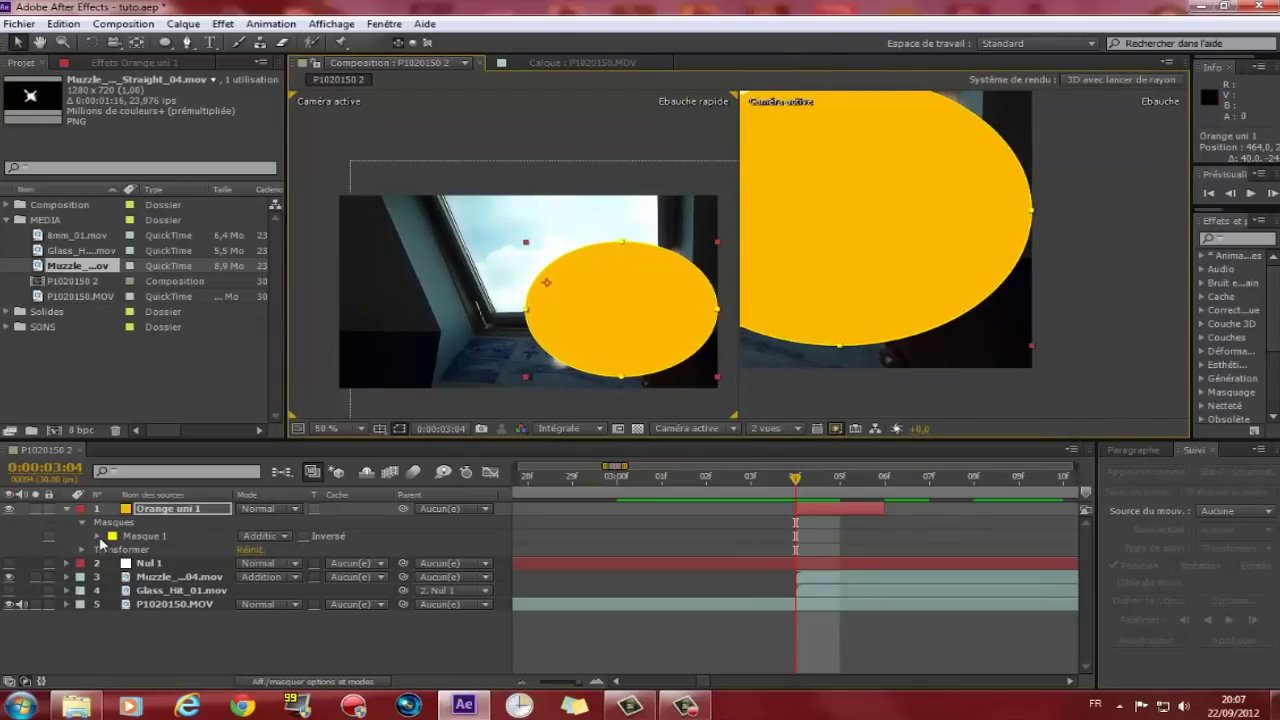
- Set Orange uni 1 to Addition mode and feather its Mask 1 to 499 pixels
left_click(98, 537)
left_click(265, 508)
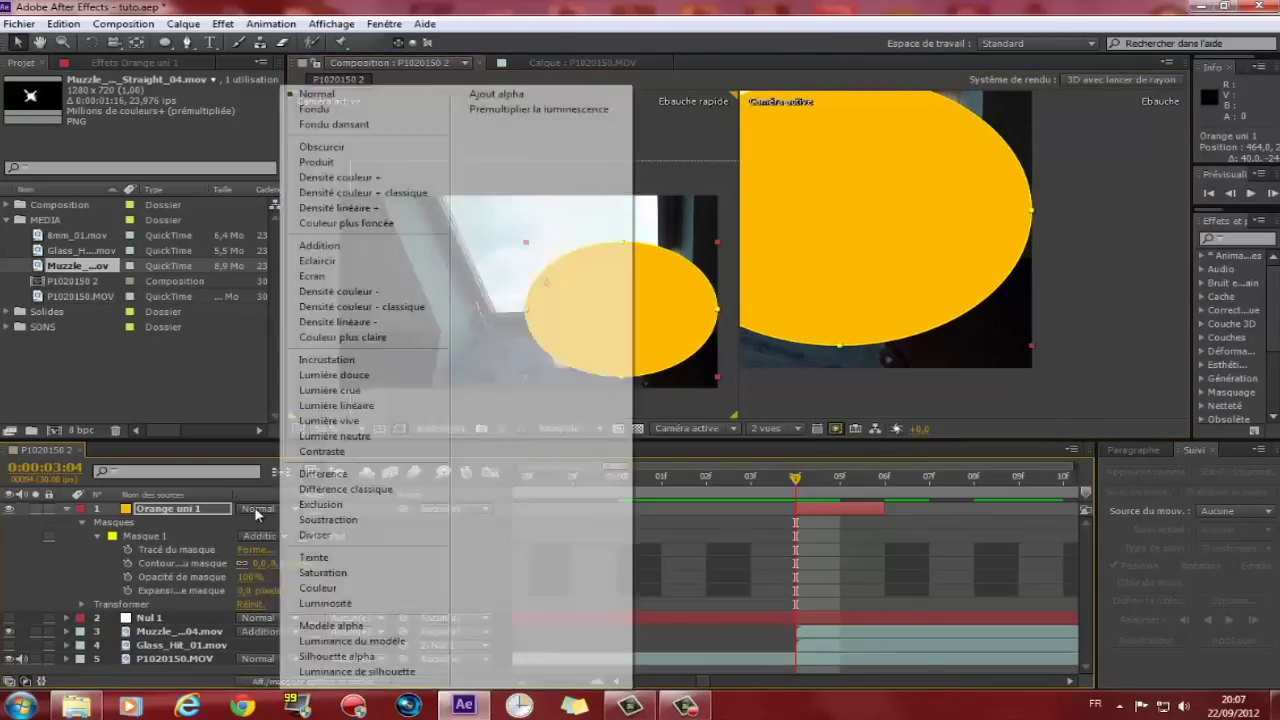
left_click(324, 249)
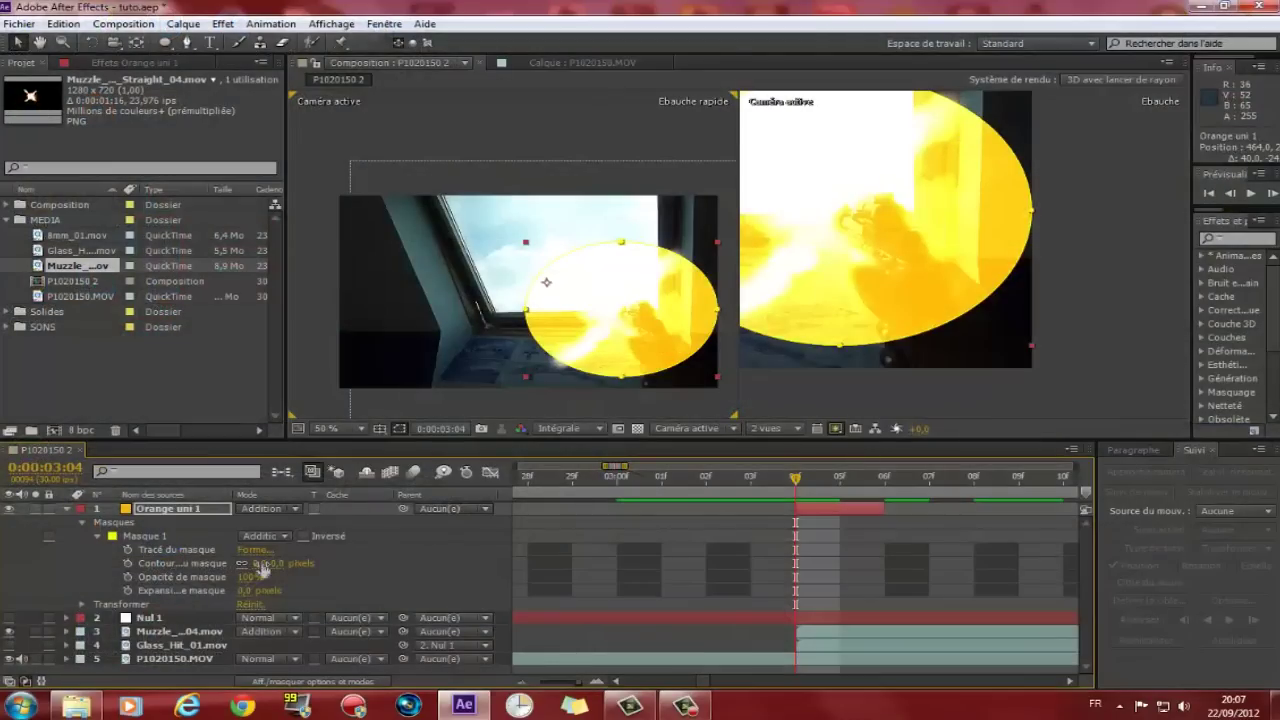
left_click_drag(262, 563, 636, 573)
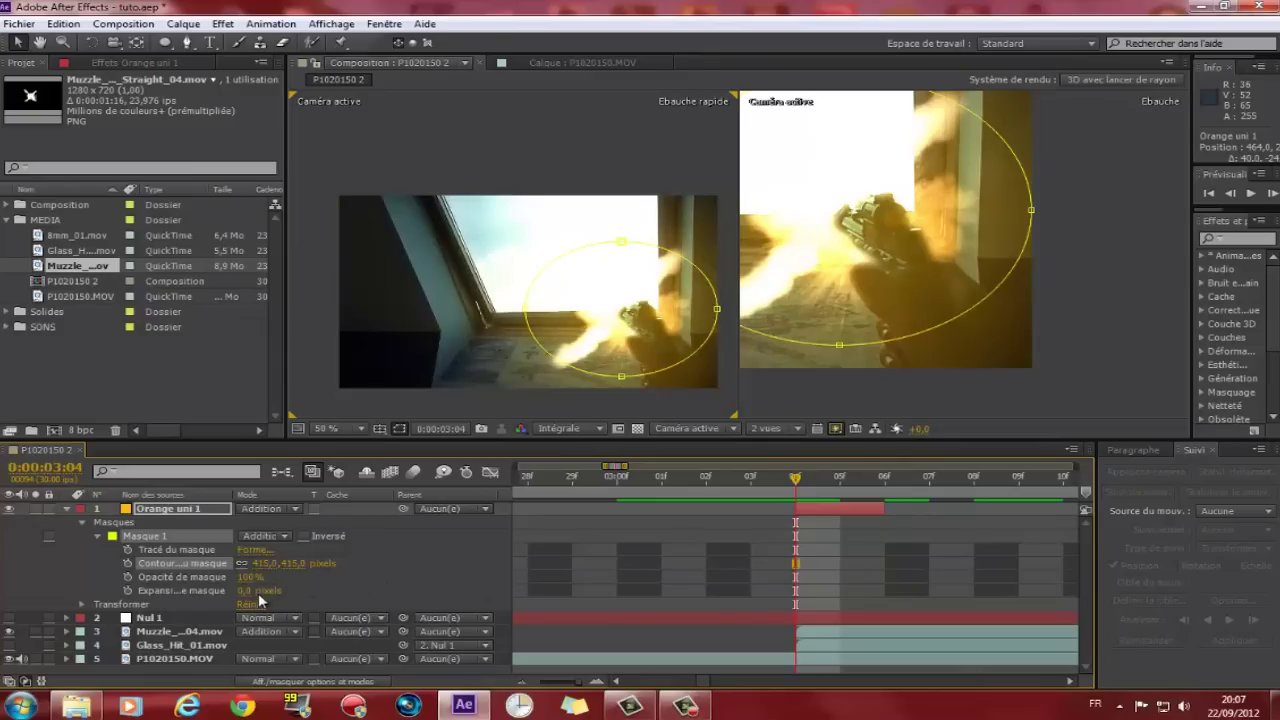
left_click_drag(265, 563, 347, 576)
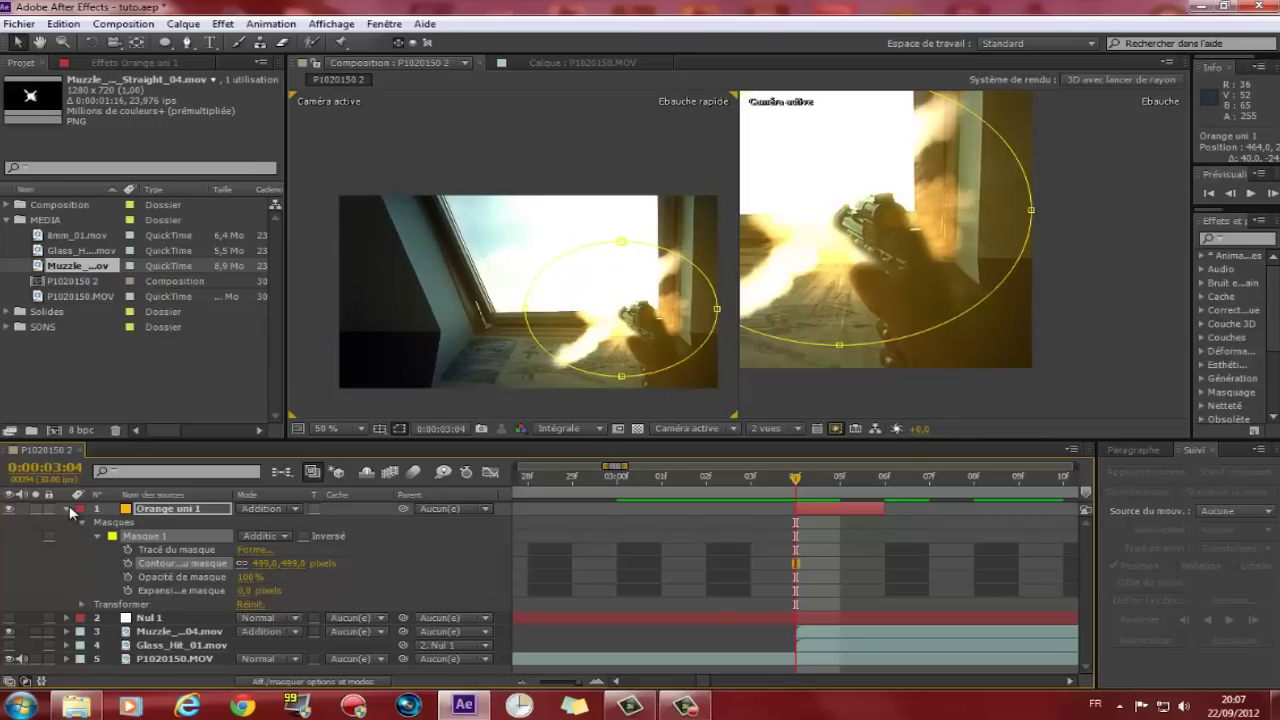
left_click(145, 535)
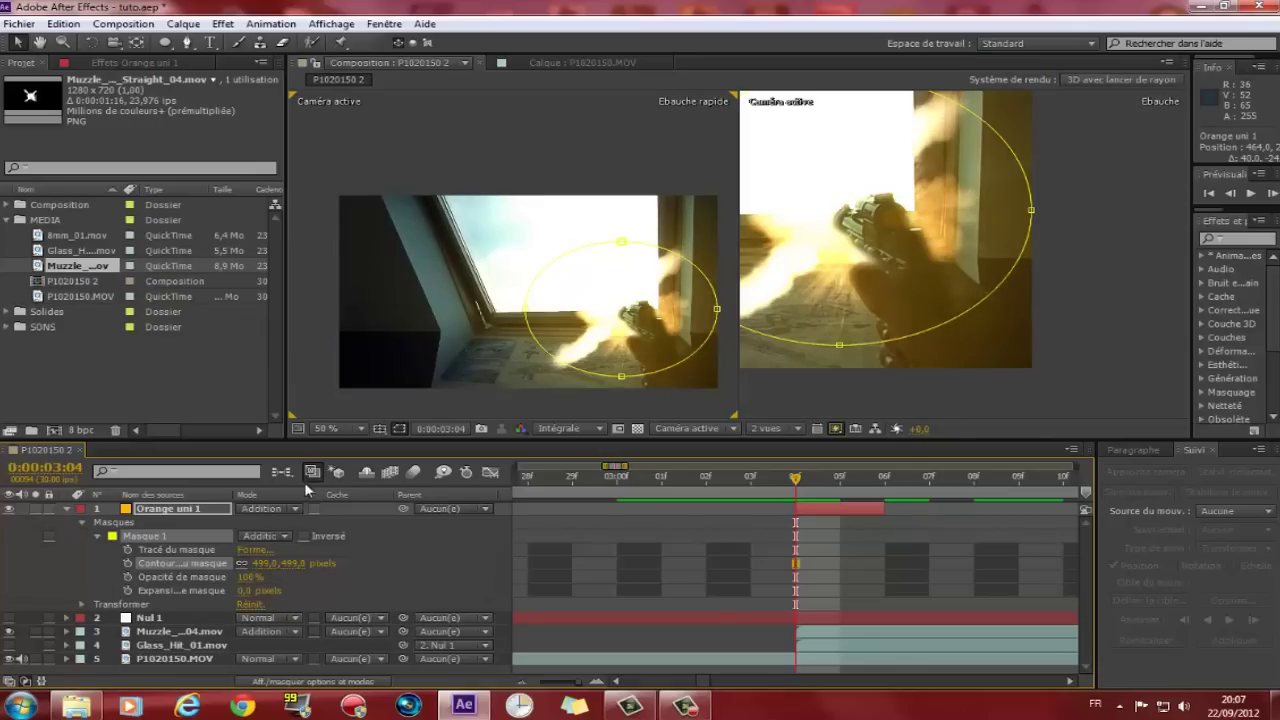
left_click(97, 536)
- Keyframe the orange ellipse's position so it rises on the next frame, then preview
left_click(81, 549)
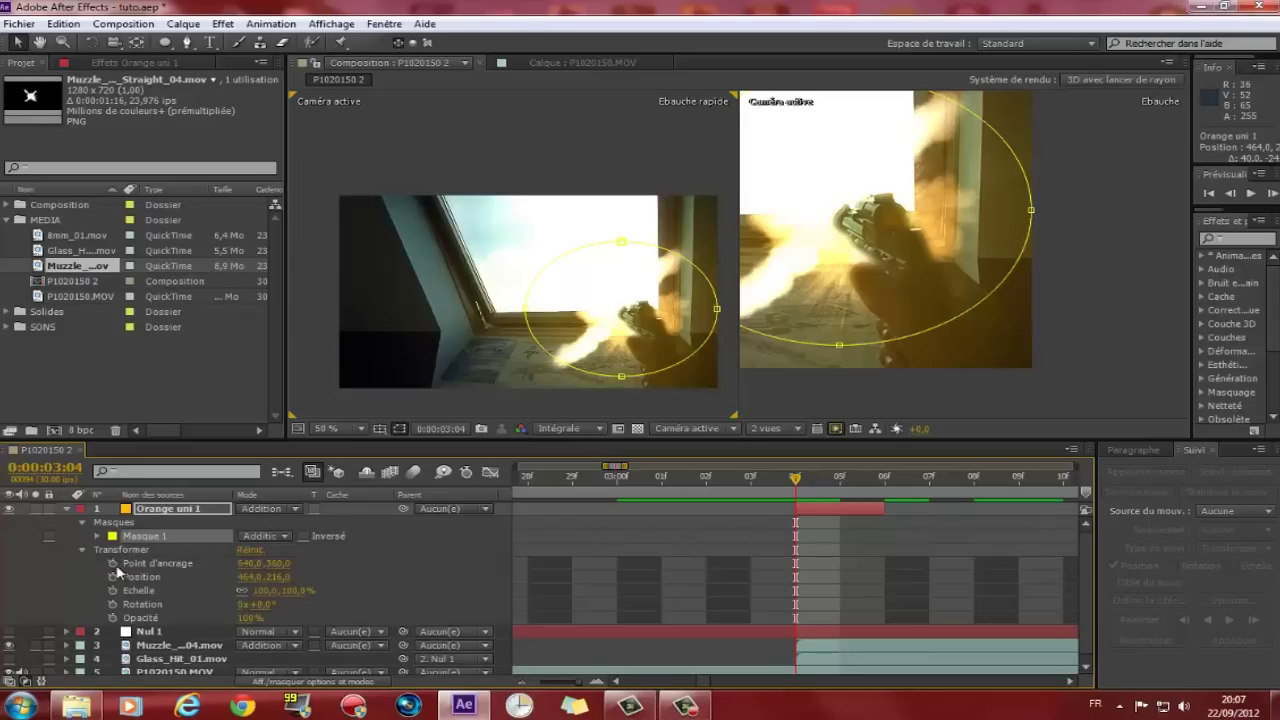
left_click(113, 577)
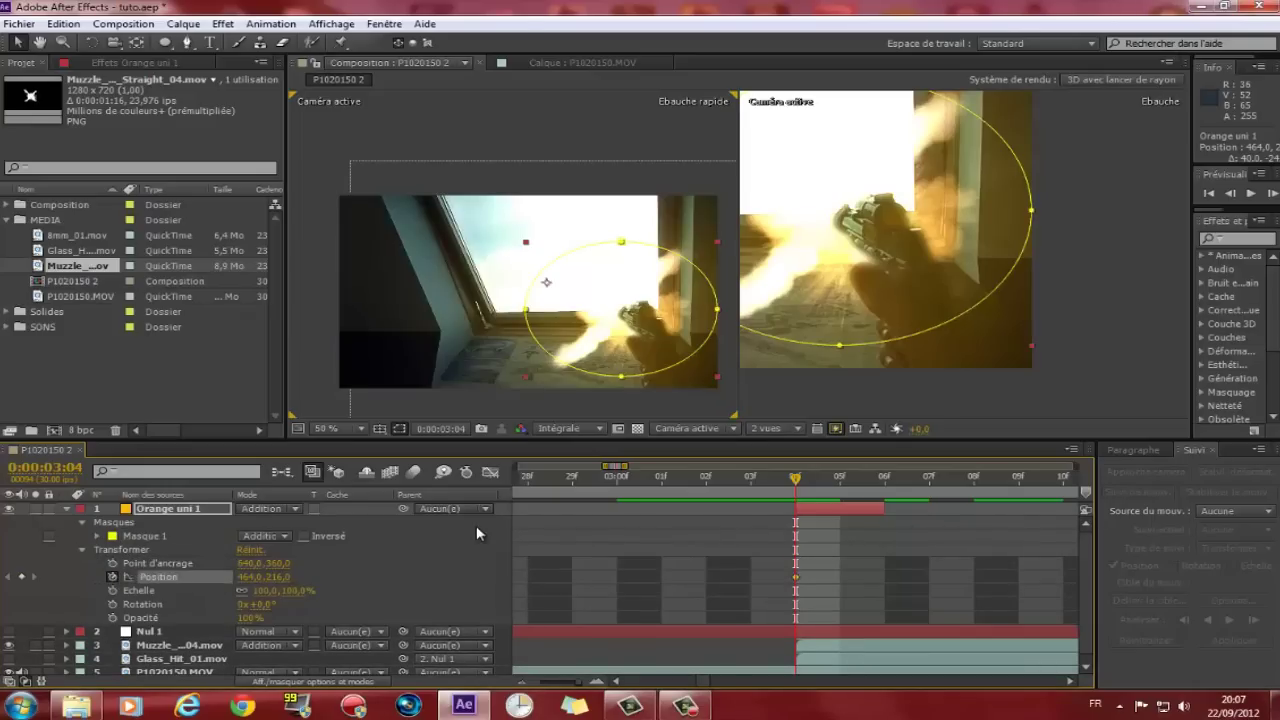
key("Page_Down")
left_click_drag(626, 336, 627, 326)
key("Page_Up")
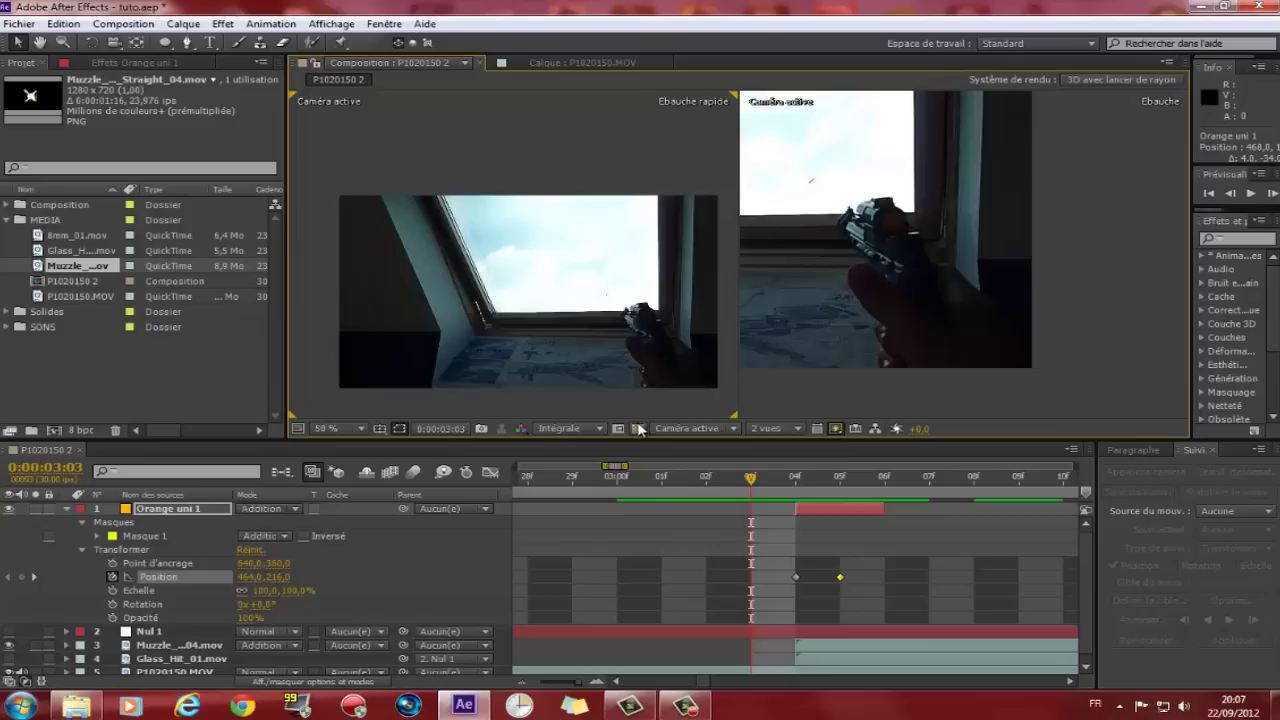
key("Page_Down")
key("Page_Up")
key("Page_Down")
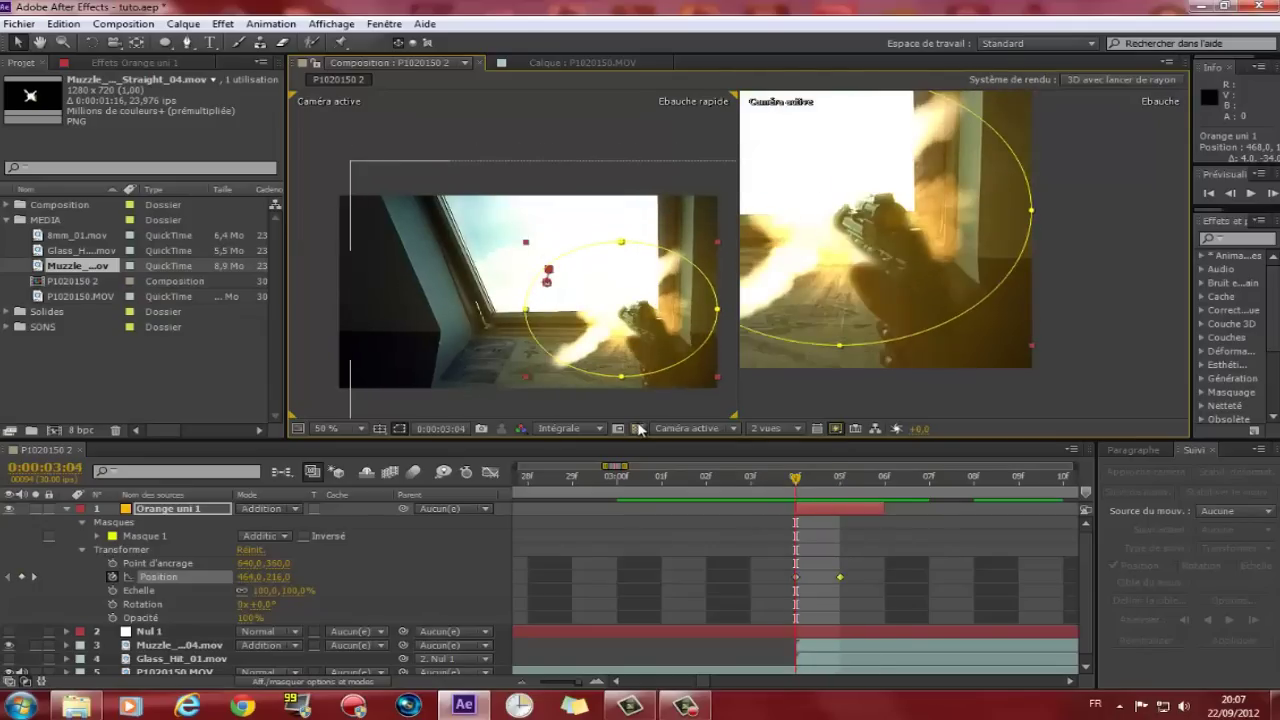
key("Page_Down")
key("space")
key("space")
key("Page_Up")
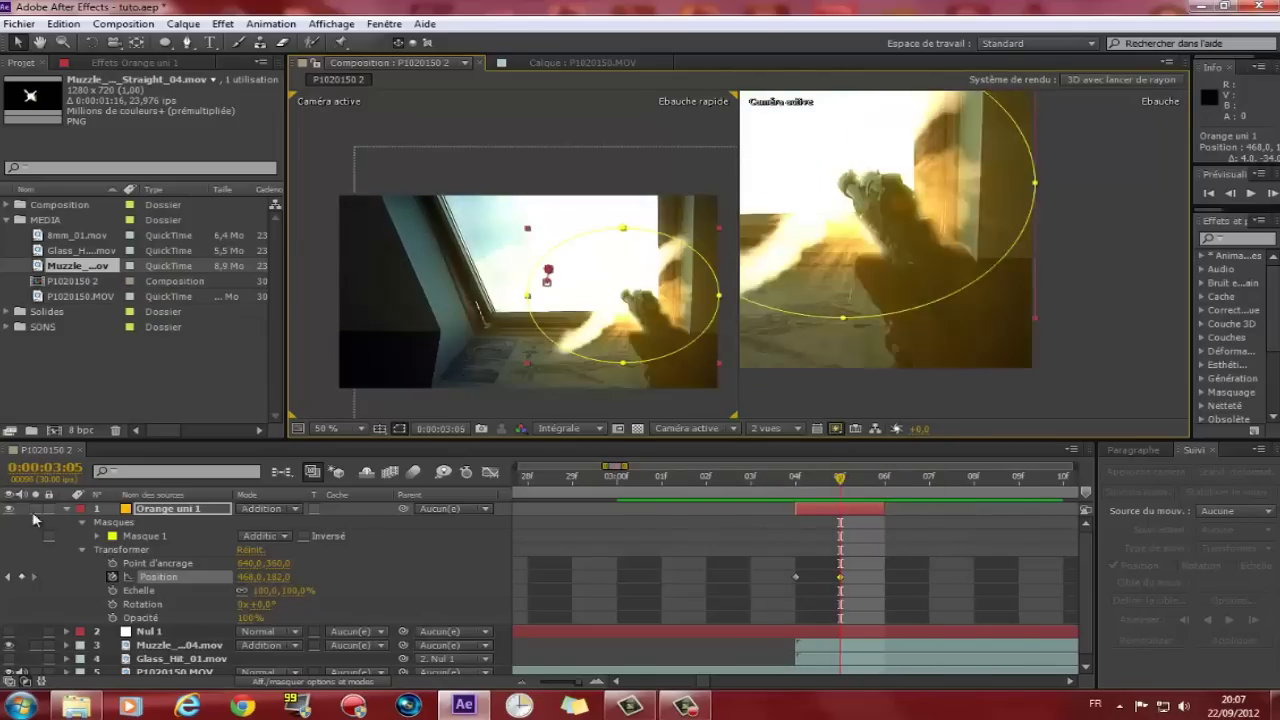
key("Page_Up")
- Return to the muzzle flash frame and lower the orange solid's opacity
left_click(66, 509)
left_click(155, 562)
key("Page_Up")
key("Page_Down")
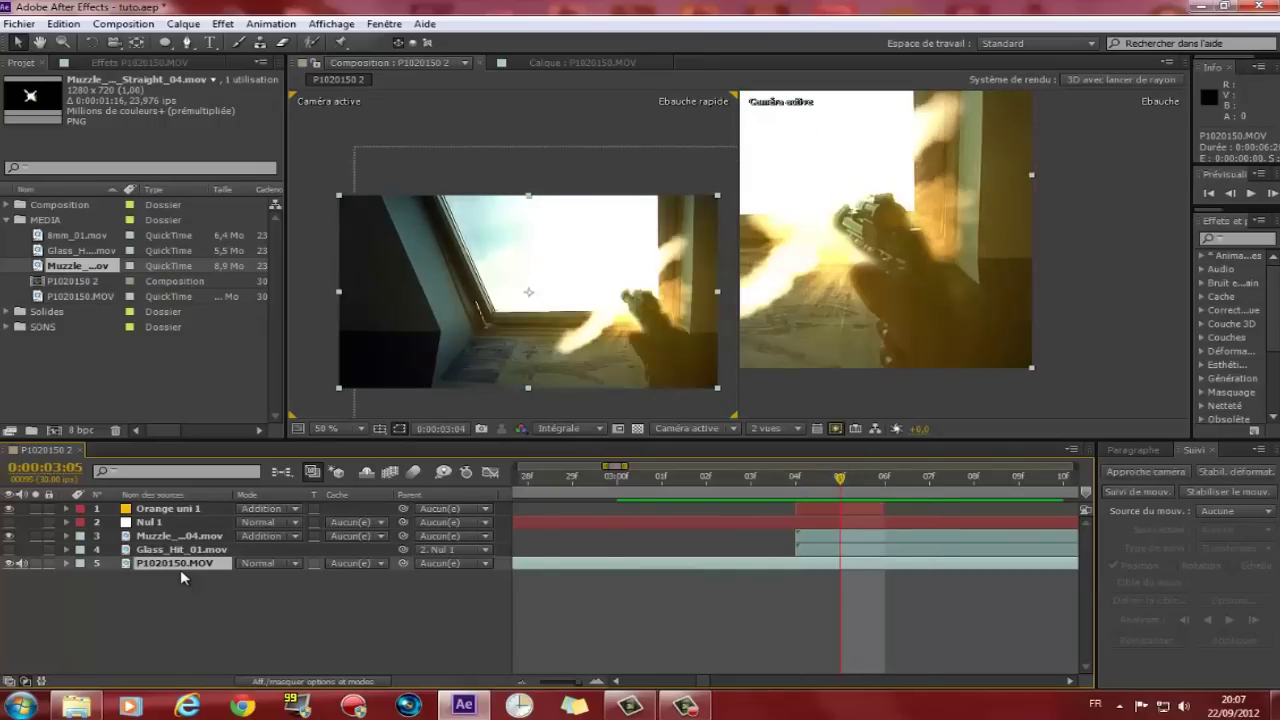
left_click(90, 508)
left_click(66, 508)
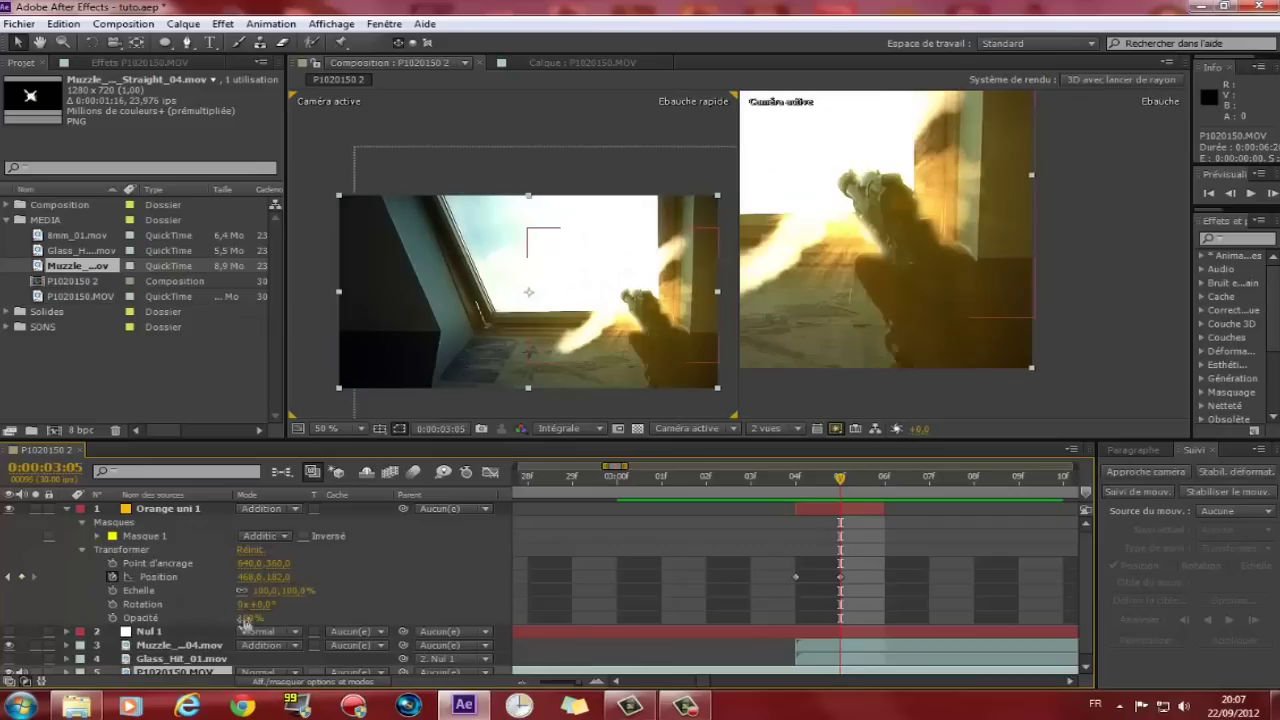
left_click_drag(245, 622, 209, 610)
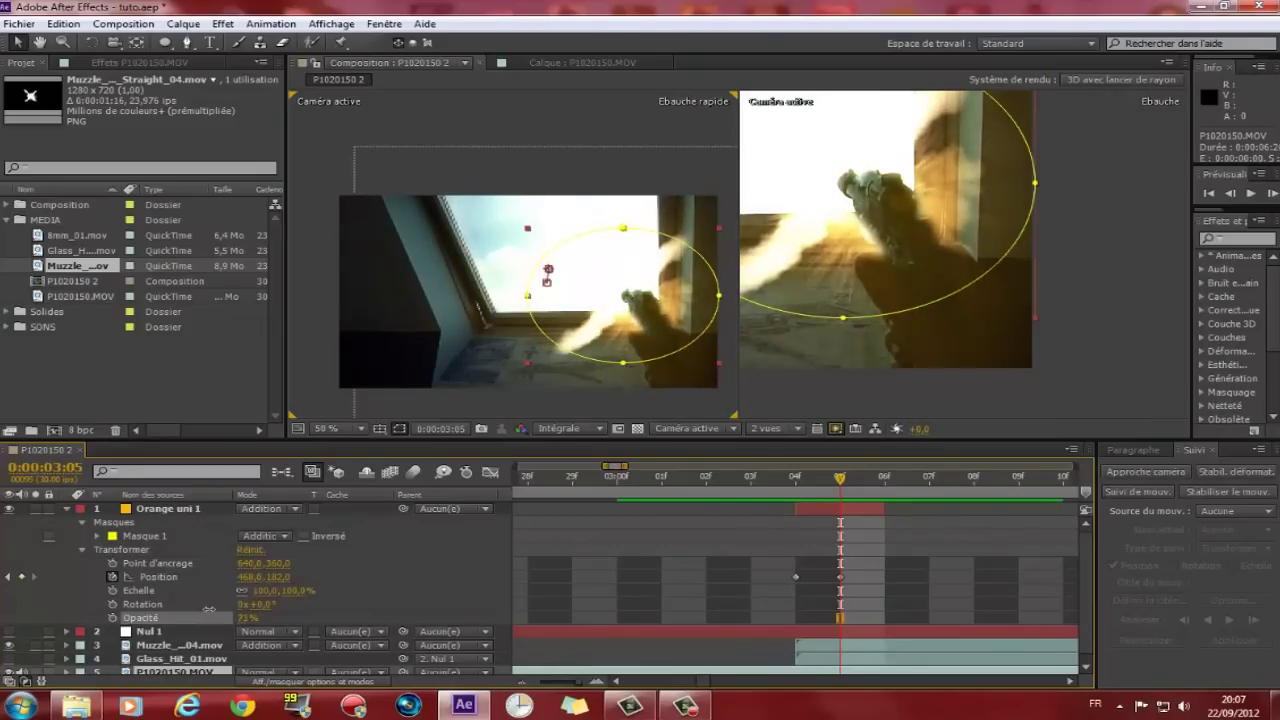
left_click(220, 616)
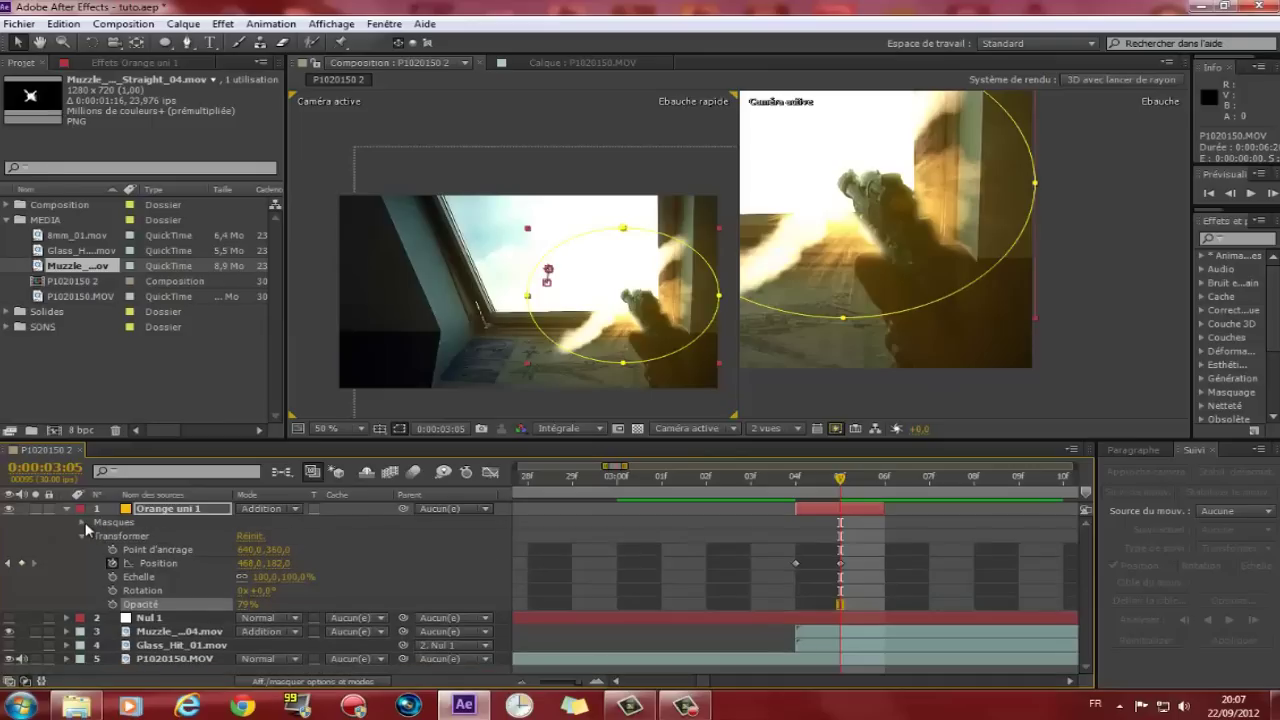
- Keyframe Masque 1's feather at 722 pixels at 0:00:03:05
left_click(98, 537)
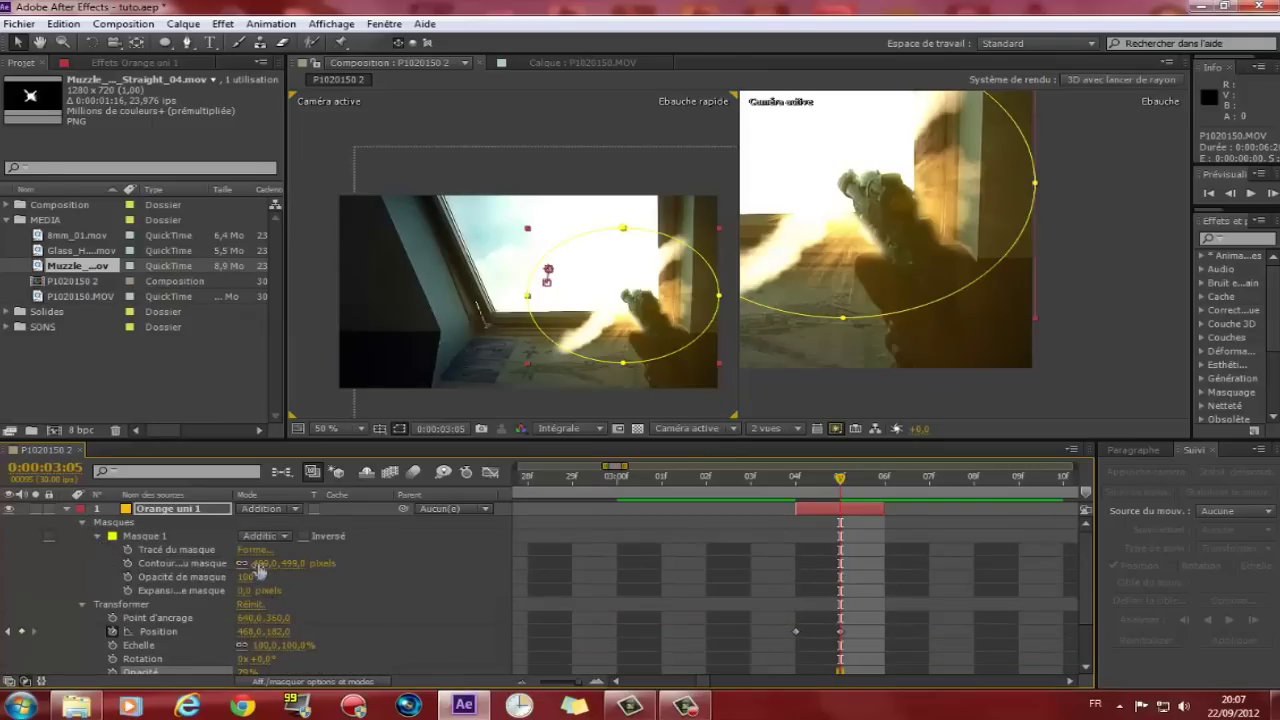
mouse_move(262, 563)
left_mouse_down()
mouse_move(480, 560)
mouse_move(440, 559)
left_mouse_up()
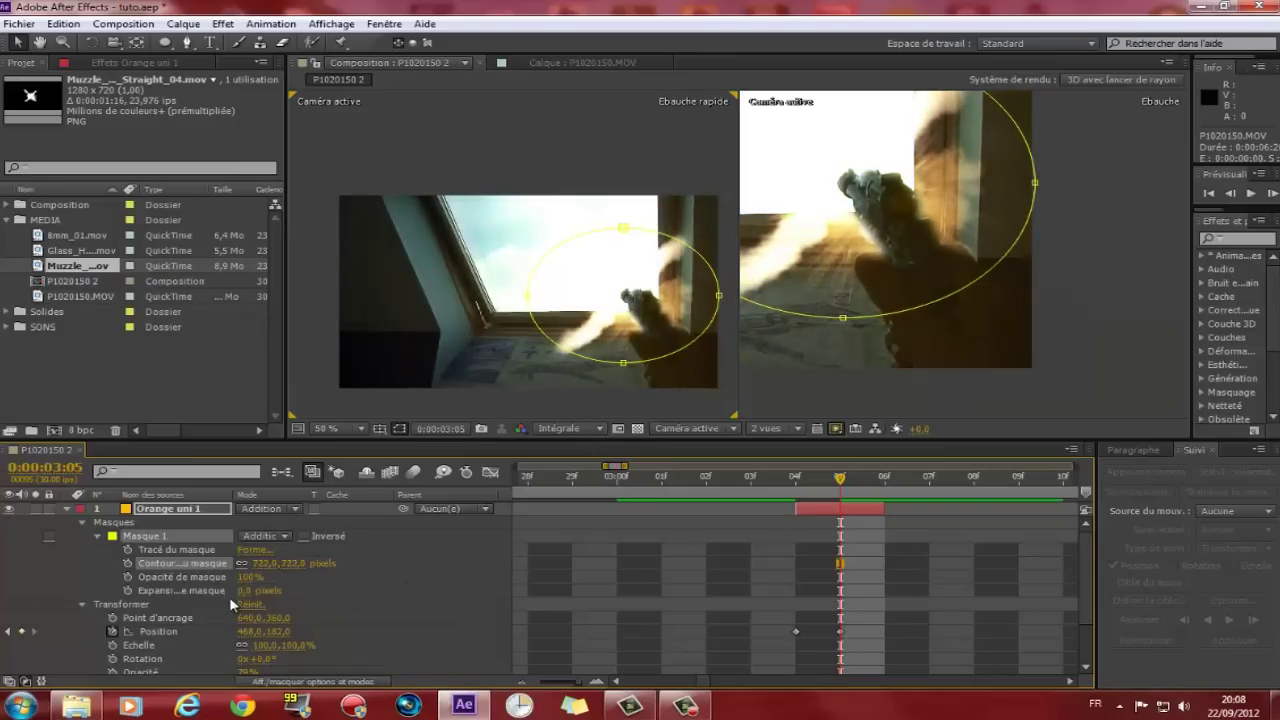
scroll(283, 618, "down", 3)
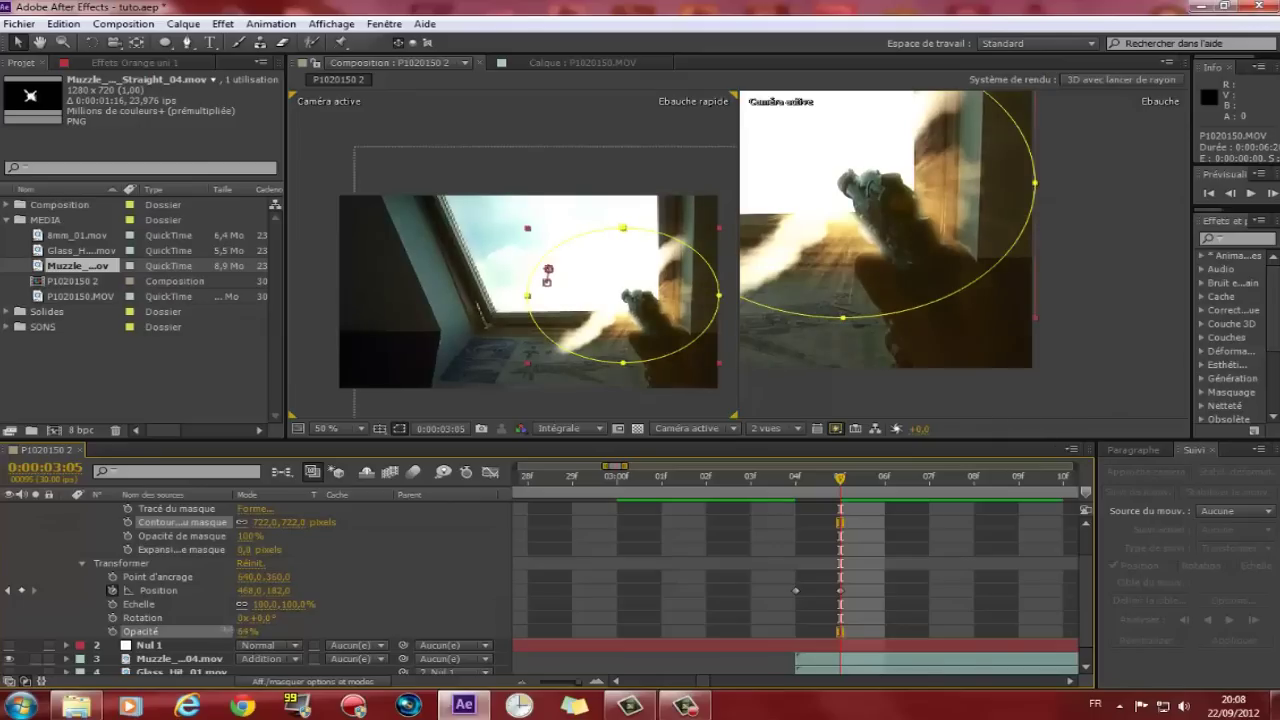
left_click(166, 590)
scroll(63, 513, "up", 3)
left_click(67, 509)
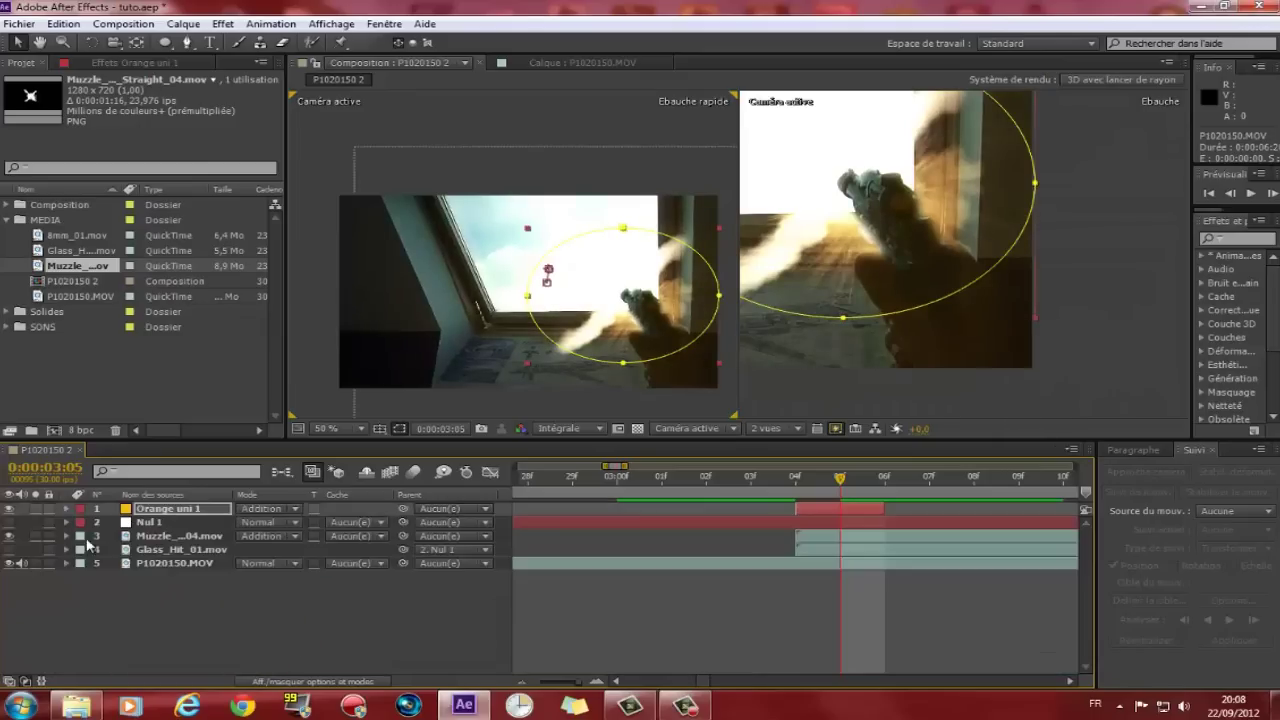
left_click(180, 549)
mouse_move(840, 481)
left_mouse_down()
mouse_move(876, 490)
mouse_move(790, 487)
left_mouse_up()
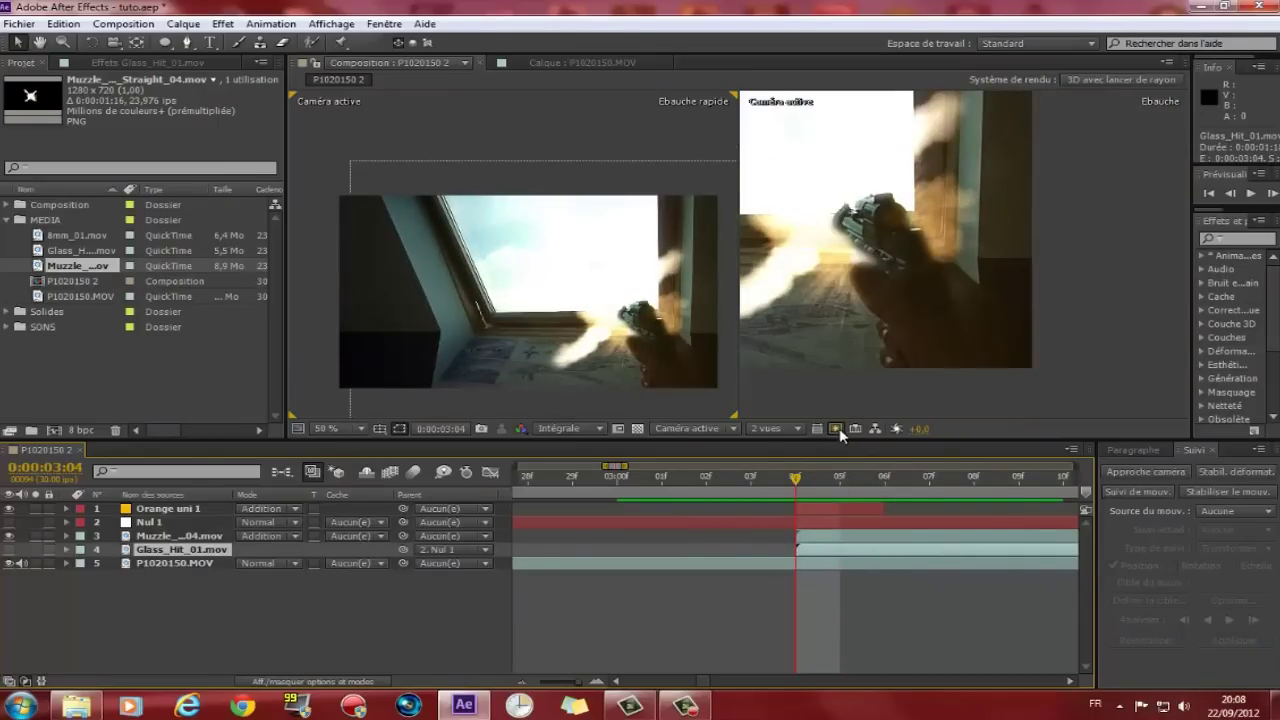
left_click(836, 429)
left_click(797, 478)
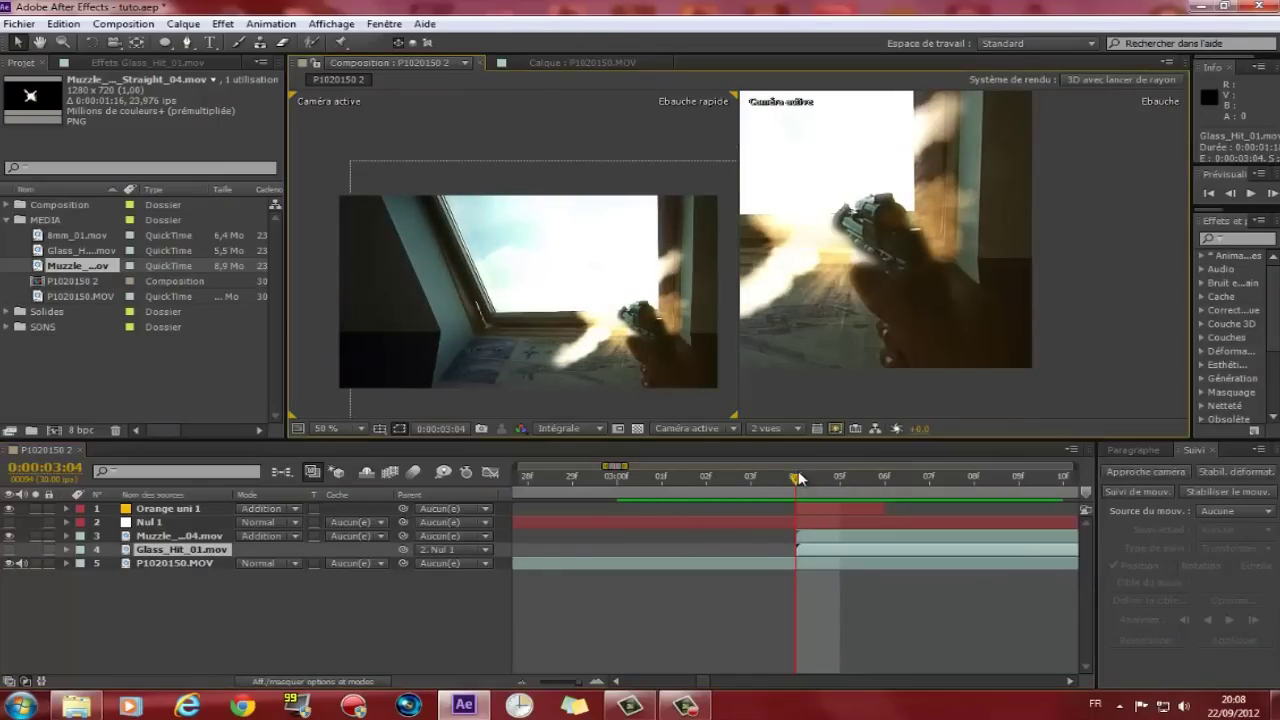
mouse_move(797, 478)
left_mouse_down()
mouse_move(706, 478)
mouse_move(683, 491)
left_mouse_up()
key("minus")
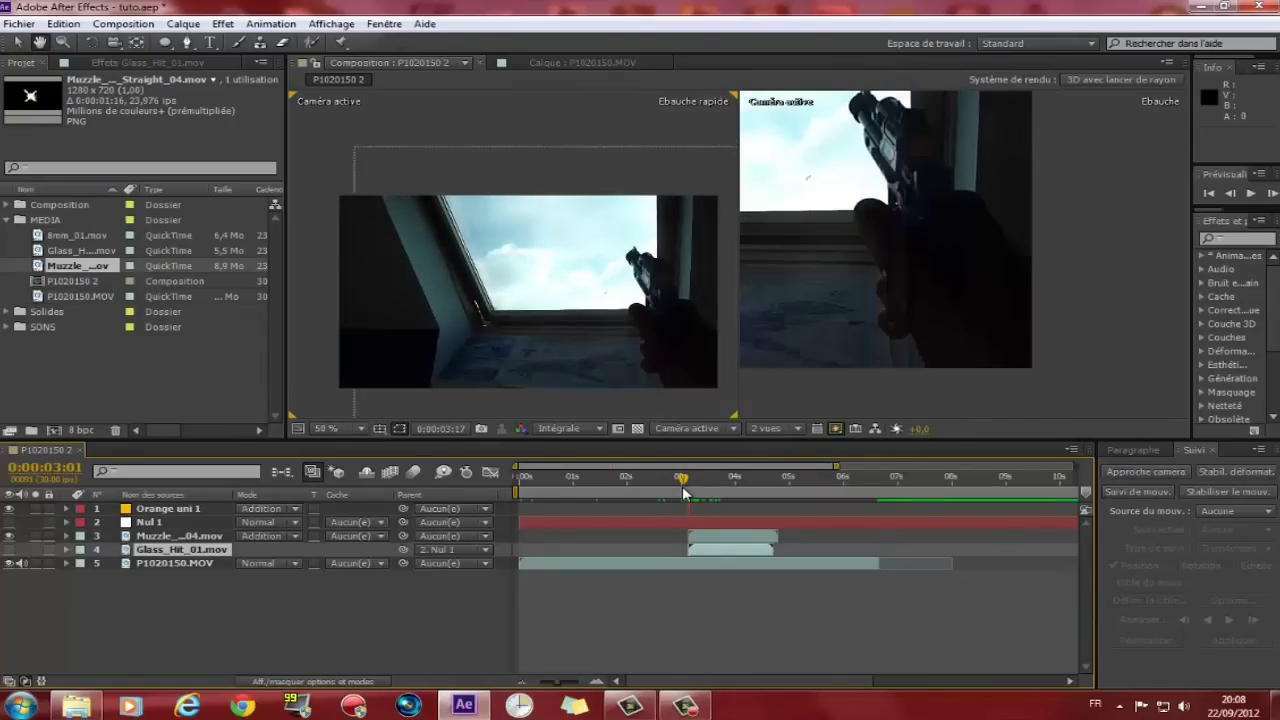
mouse_move(683, 491)
left_mouse_down()
mouse_move(709, 484)
mouse_move(695, 484)
left_mouse_up()
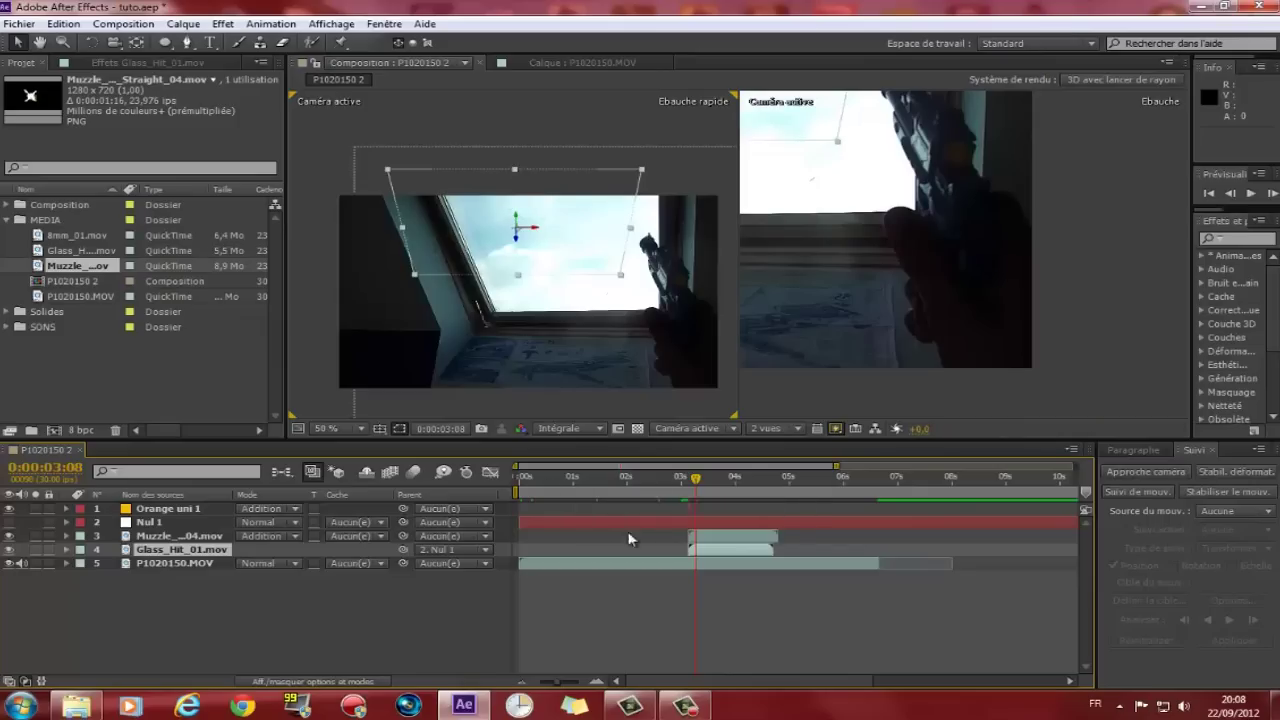
left_click_drag(696, 480, 681, 483)
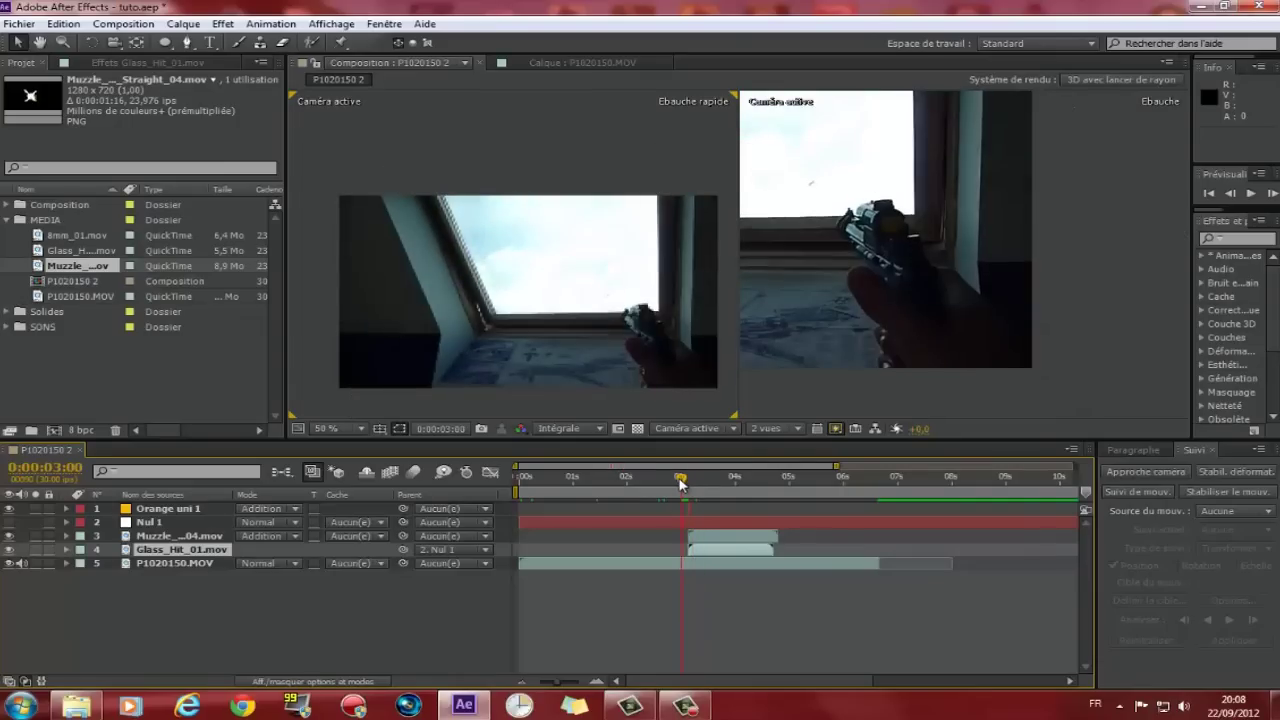
mouse_move(680, 483)
left_mouse_down()
mouse_move(708, 481)
mouse_move(679, 482)
left_mouse_up()
left_click(175, 563)
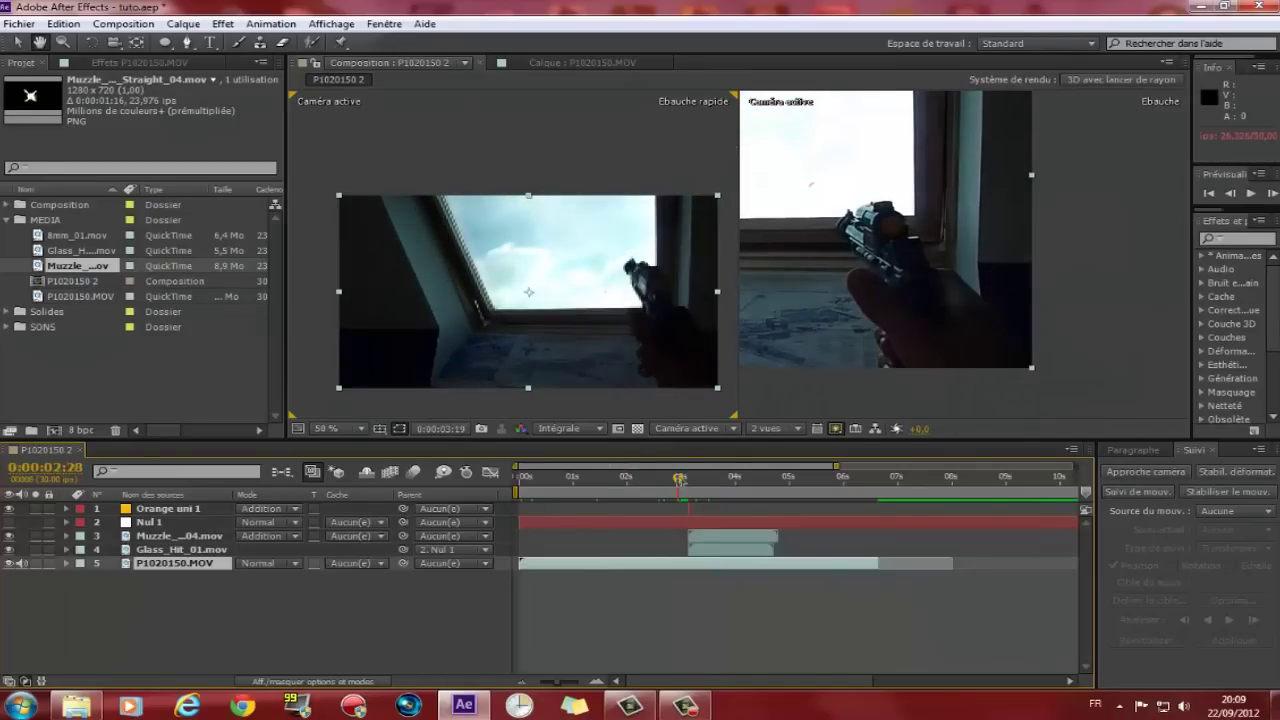
left_click(681, 482)
left_click_drag(683, 482, 677, 482)
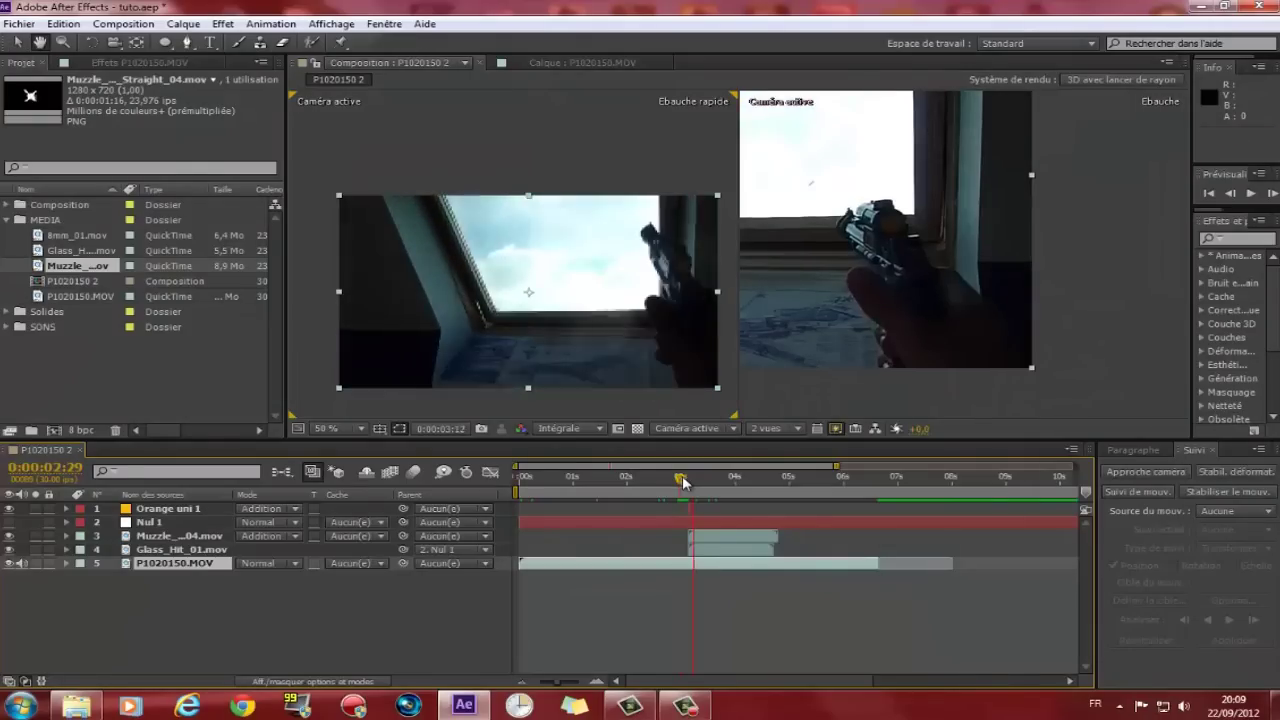
key("space")
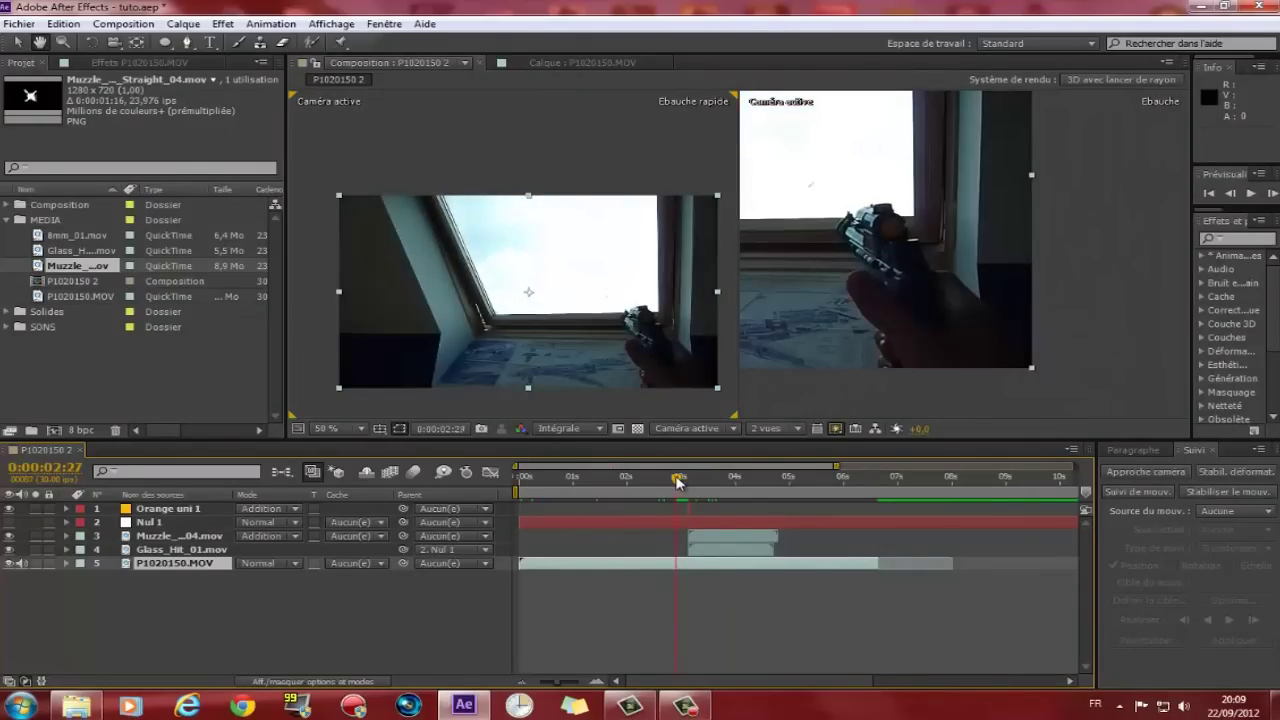
left_click(672, 480)
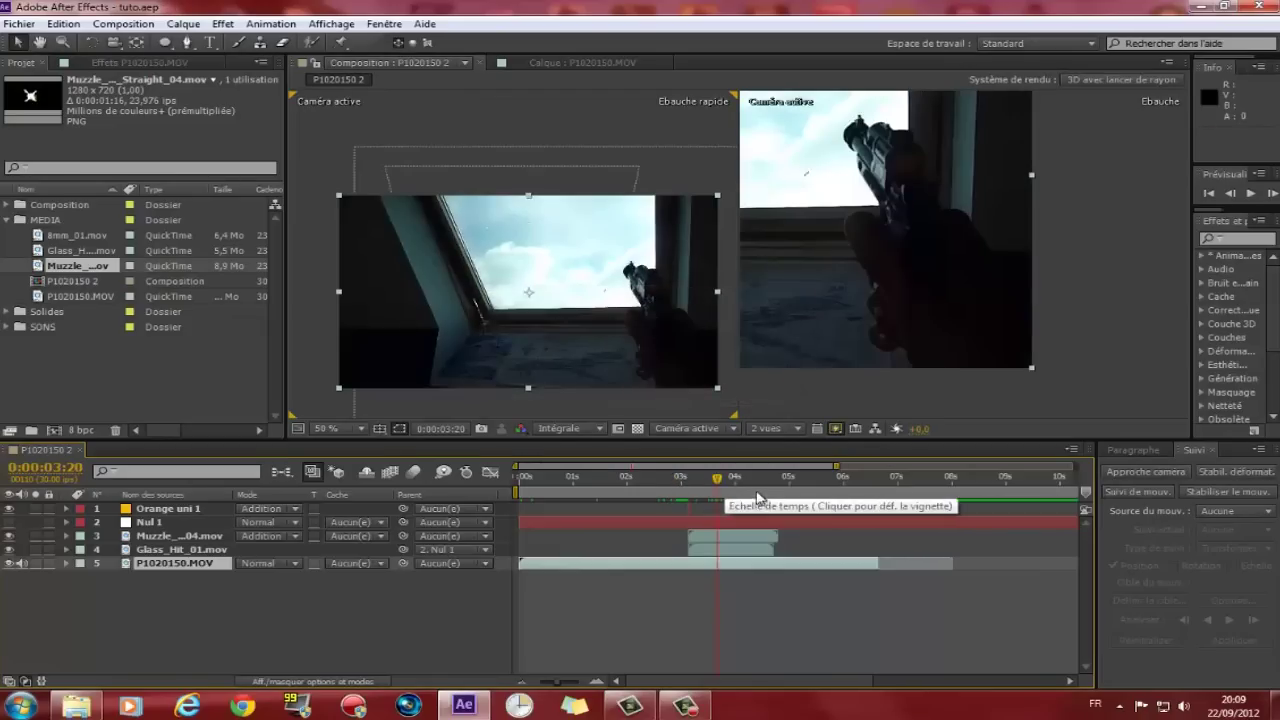
left_click(705, 478)
left_click(682, 479)
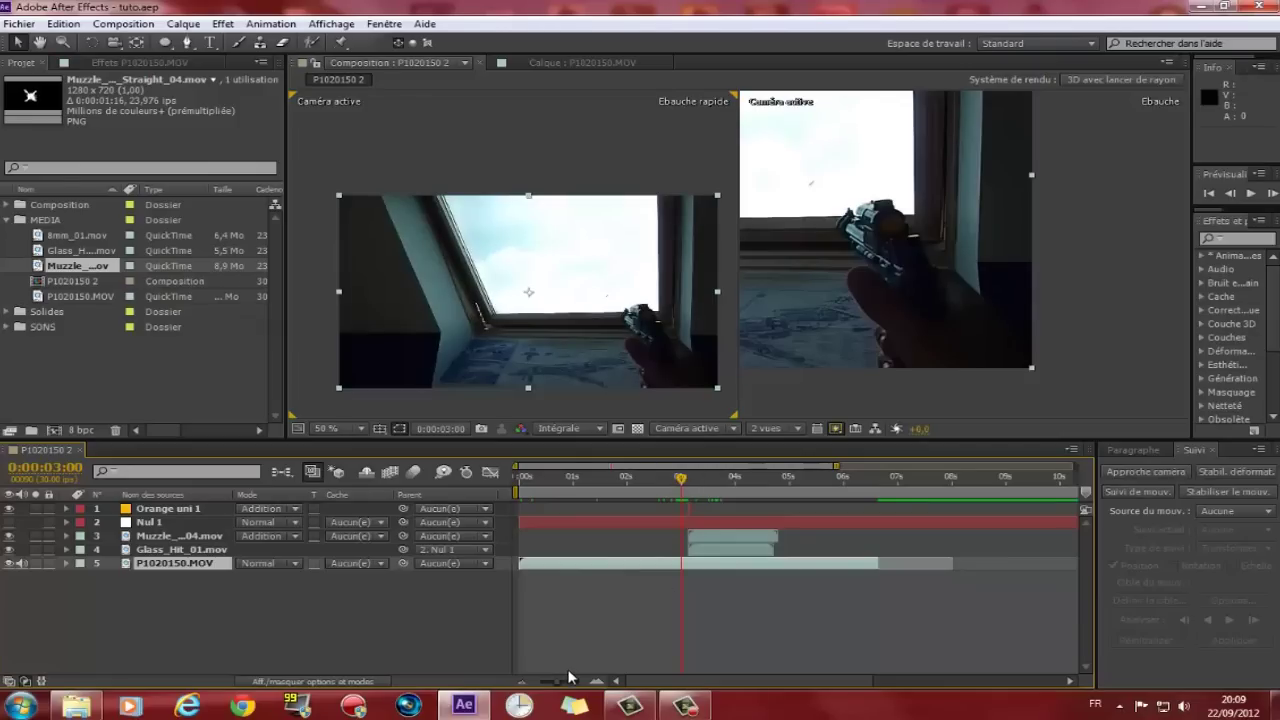
left_click_drag(558, 684, 571, 684)
key("space")
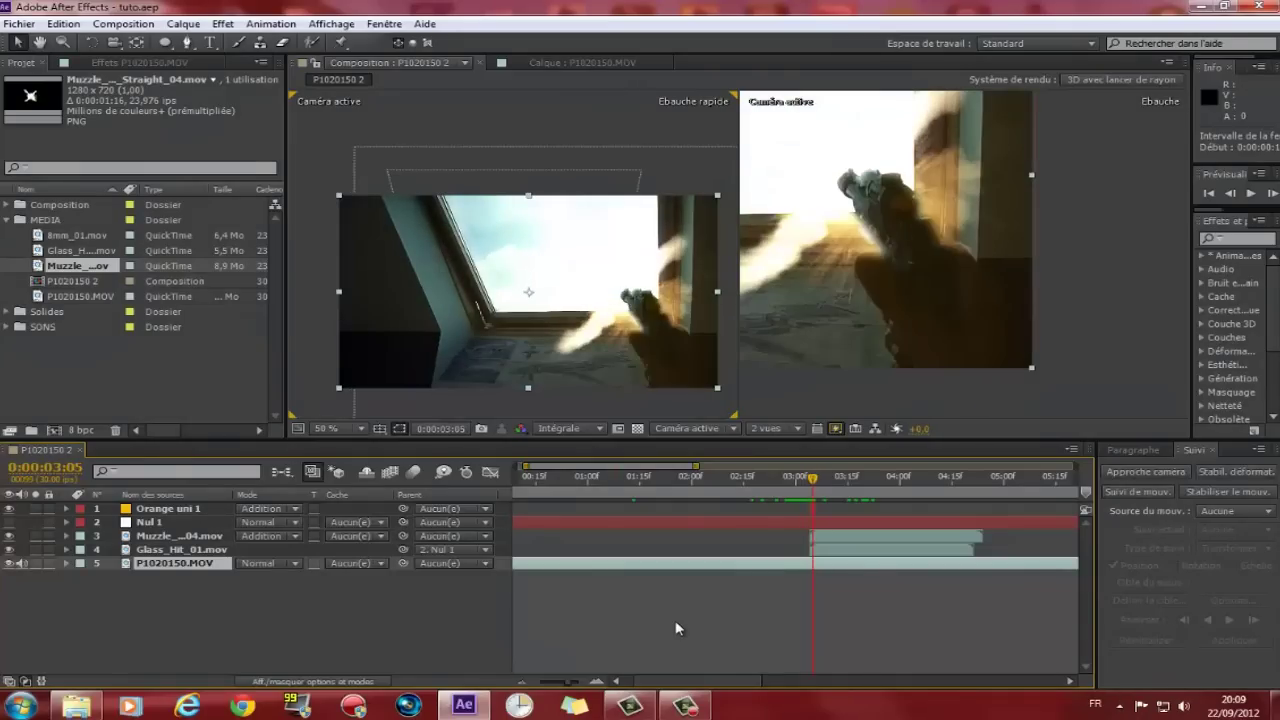
key("Page_Up")
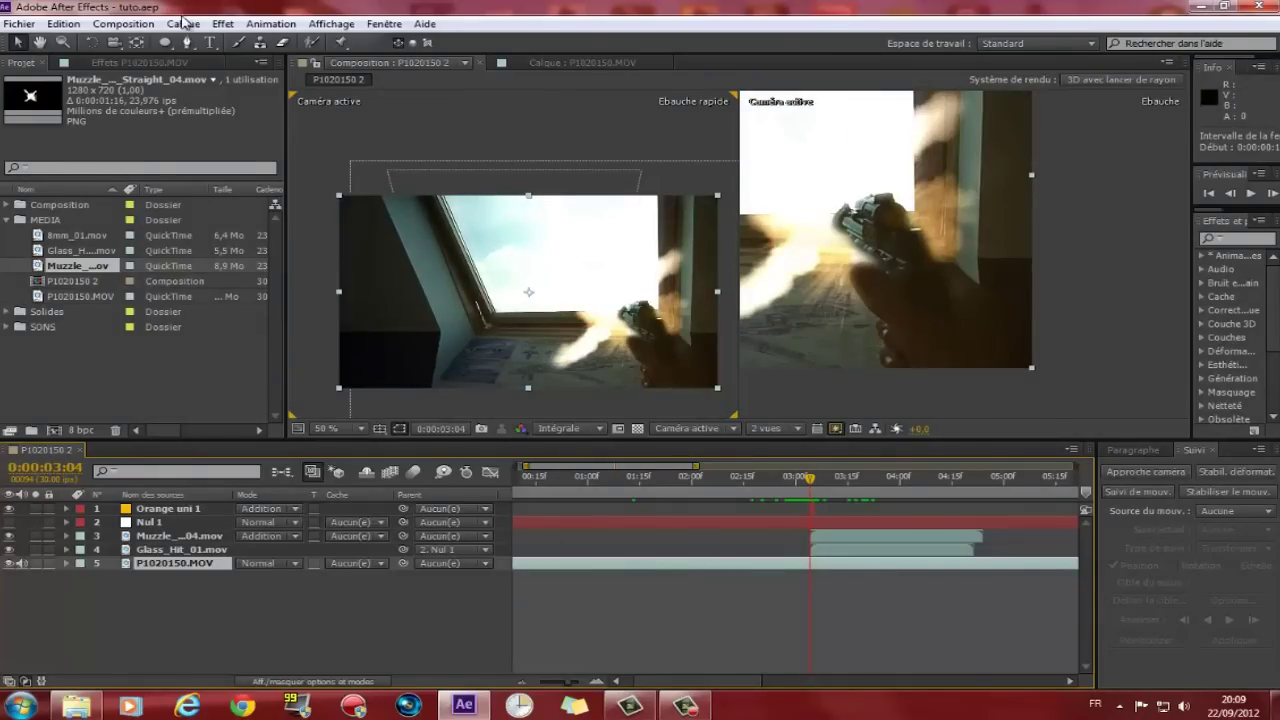
left_click(183, 23)
- Add adjustment layer Calque d'effets 1 on top of the stack and pick the Pen tool
mouse_move(503, 45)
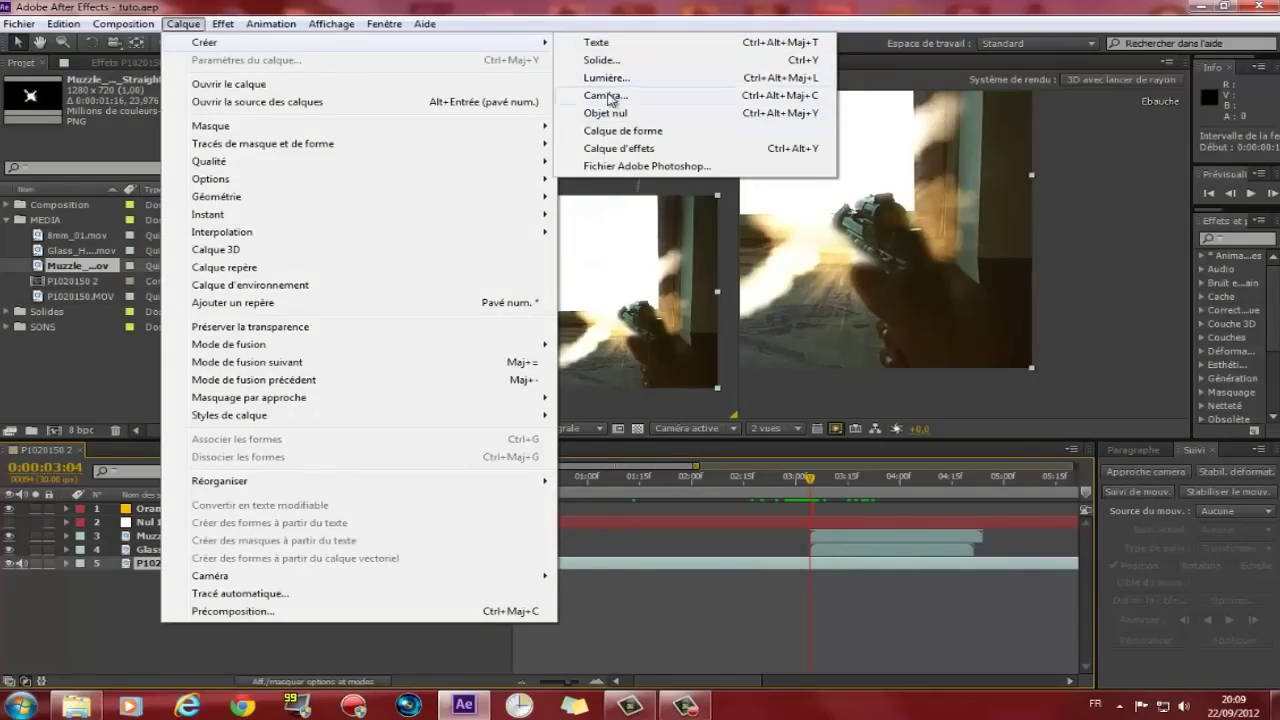
left_click(661, 150)
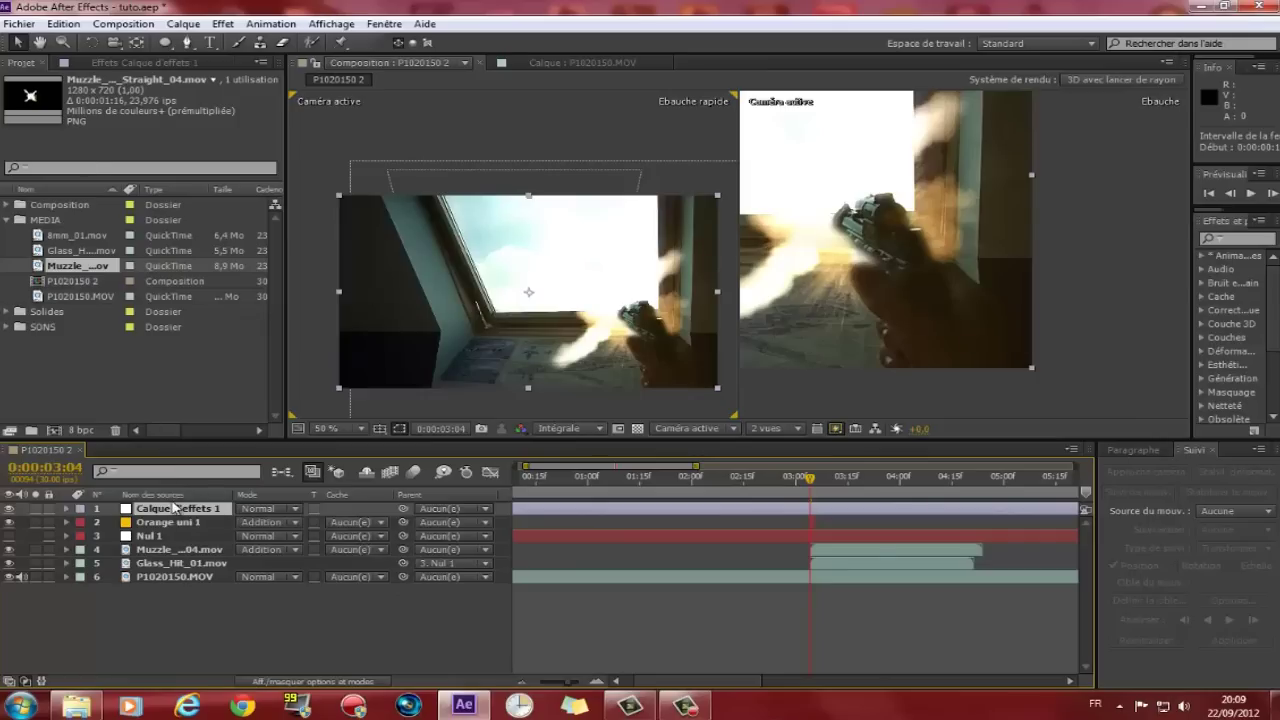
left_click(186, 43)
left_click_drag(414, 285, 406, 282)
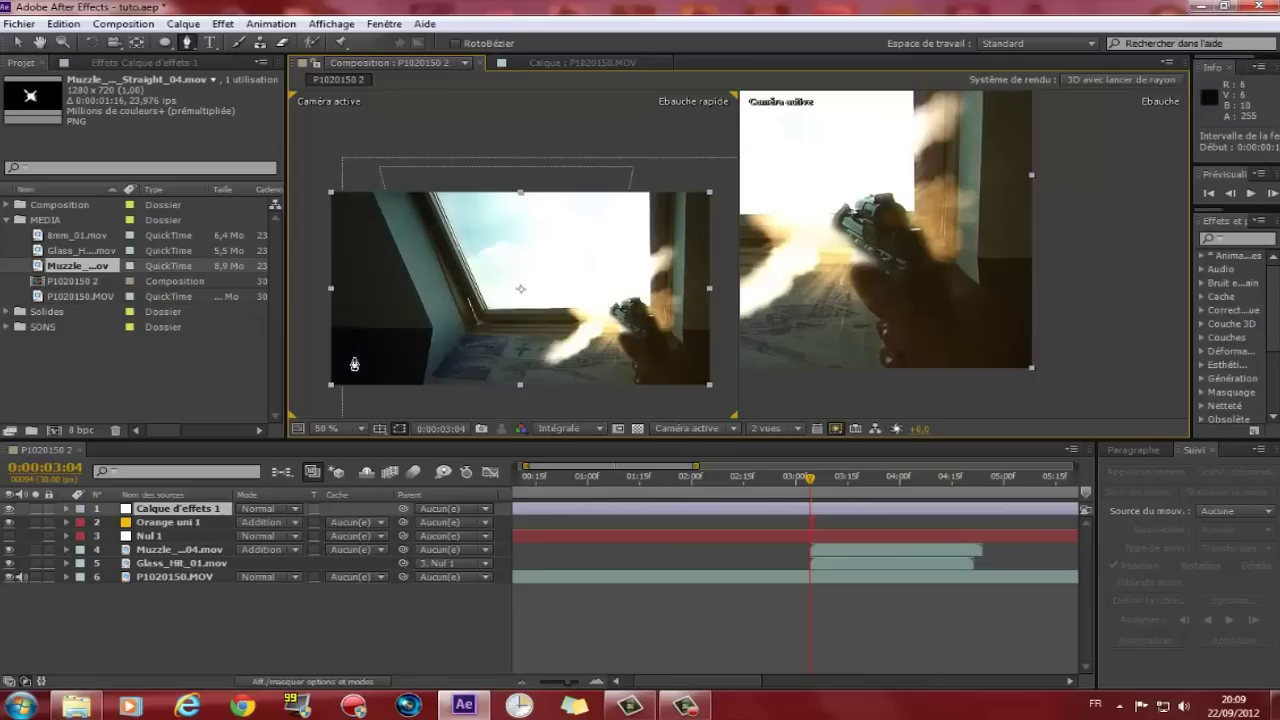
- Draw closed masks around the lower-left dark corner and the upper-left wall
left_click(332, 332)
left_click(397, 341)
left_click(412, 369)
left_click(411, 396)
left_click(332, 398)
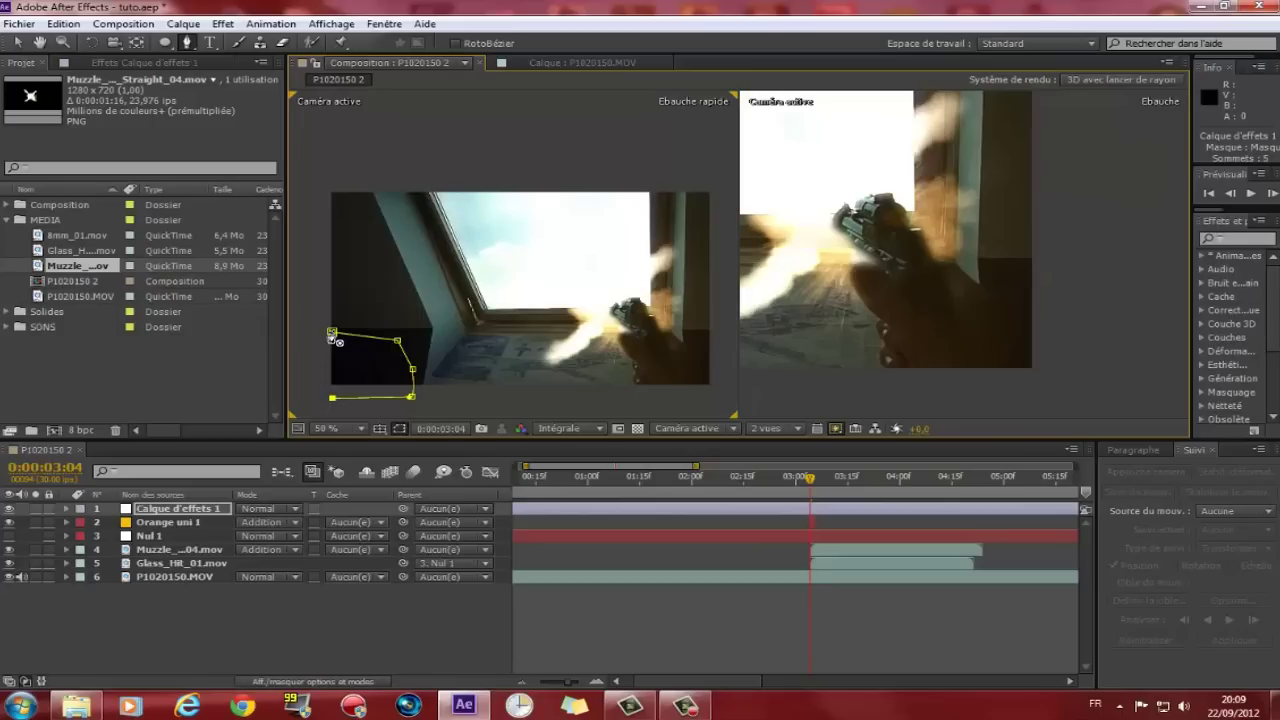
left_click(304, 365)
left_click(332, 332)
left_click(312, 206)
left_click(354, 214)
left_click(386, 248)
left_click(390, 285)
left_click(370, 300)
left_click(328, 313)
left_click(298, 299)
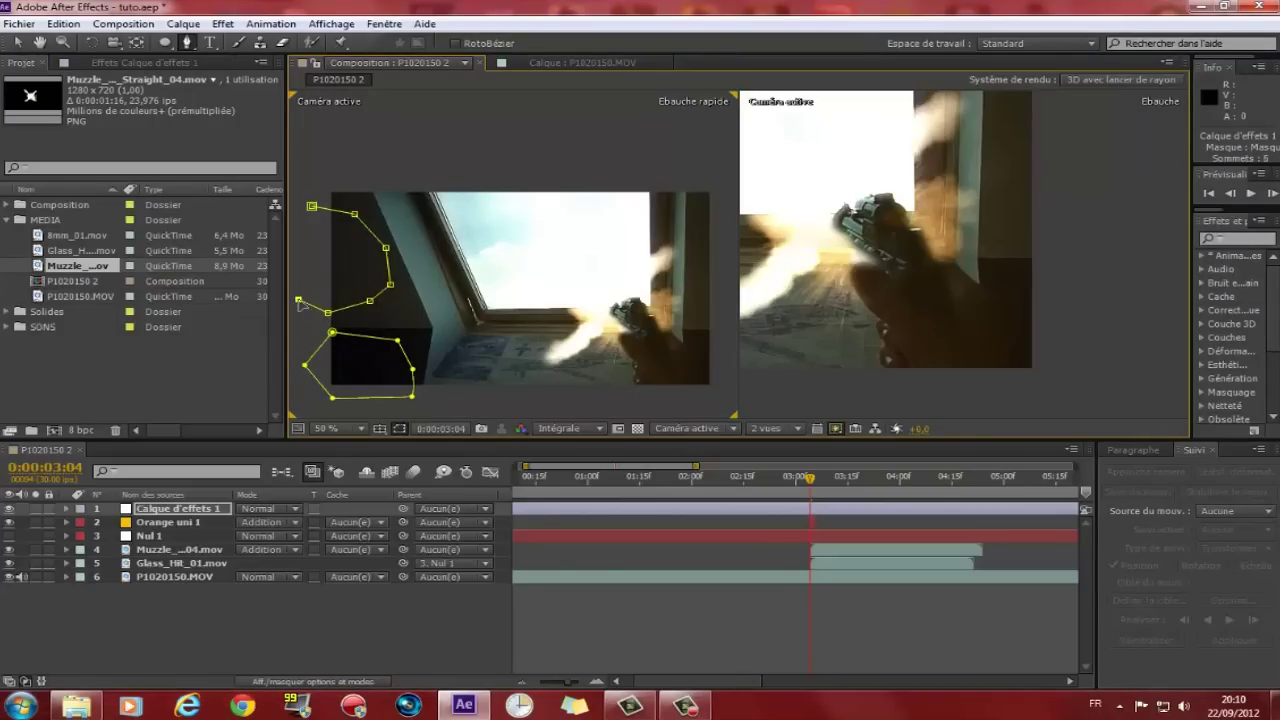
left_click(312, 206)
- Draw masks along the right window frame and the left window-frame edge
left_click(714, 206)
left_click(689, 252)
left_click(695, 298)
left_click(719, 313)
left_click(714, 206)
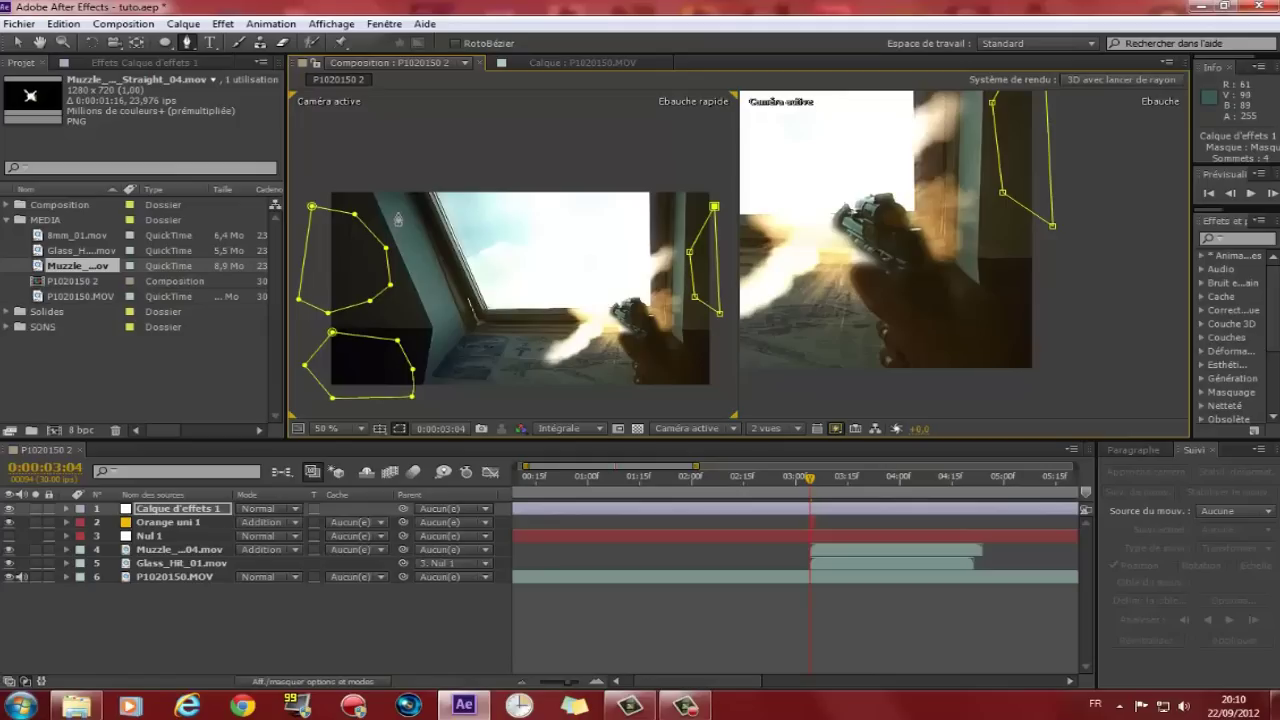
left_click(388, 202)
left_click(421, 276)
left_click(445, 298)
left_click(427, 252)
left_click(411, 214)
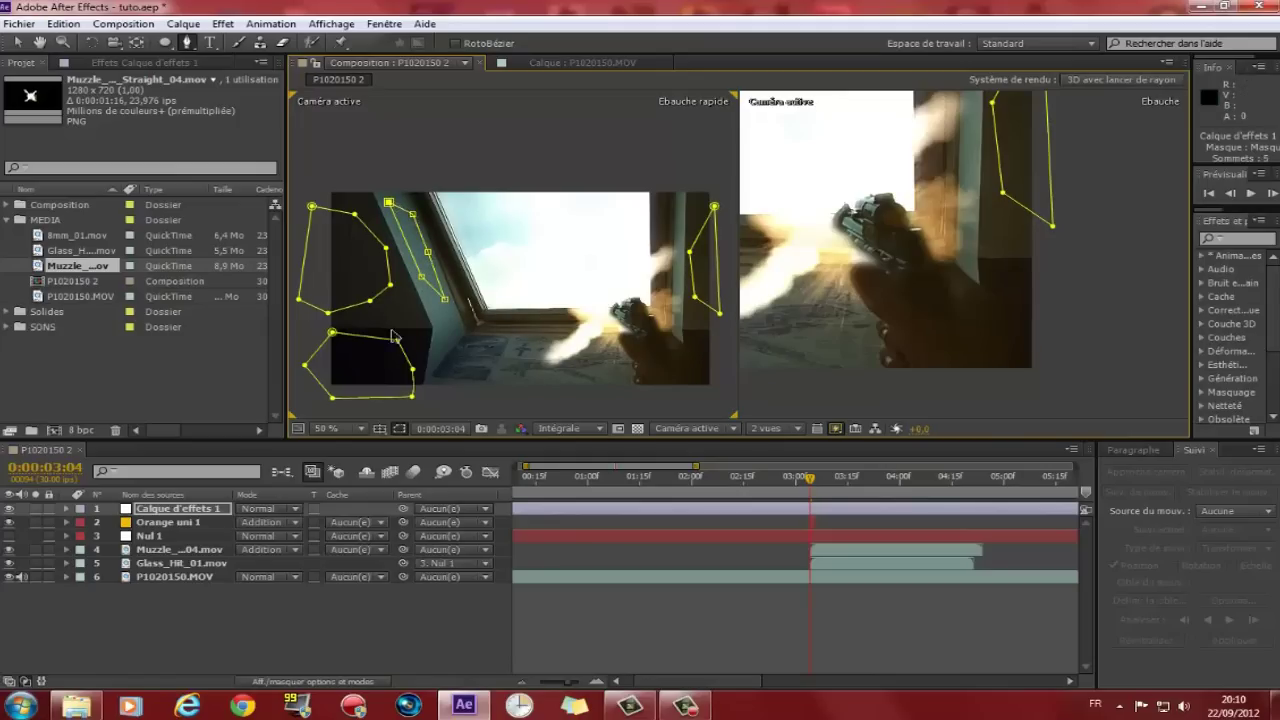
- Twirl open the adjustment layer's Masques and the settings of Masque 1–4
left_click(62, 507)
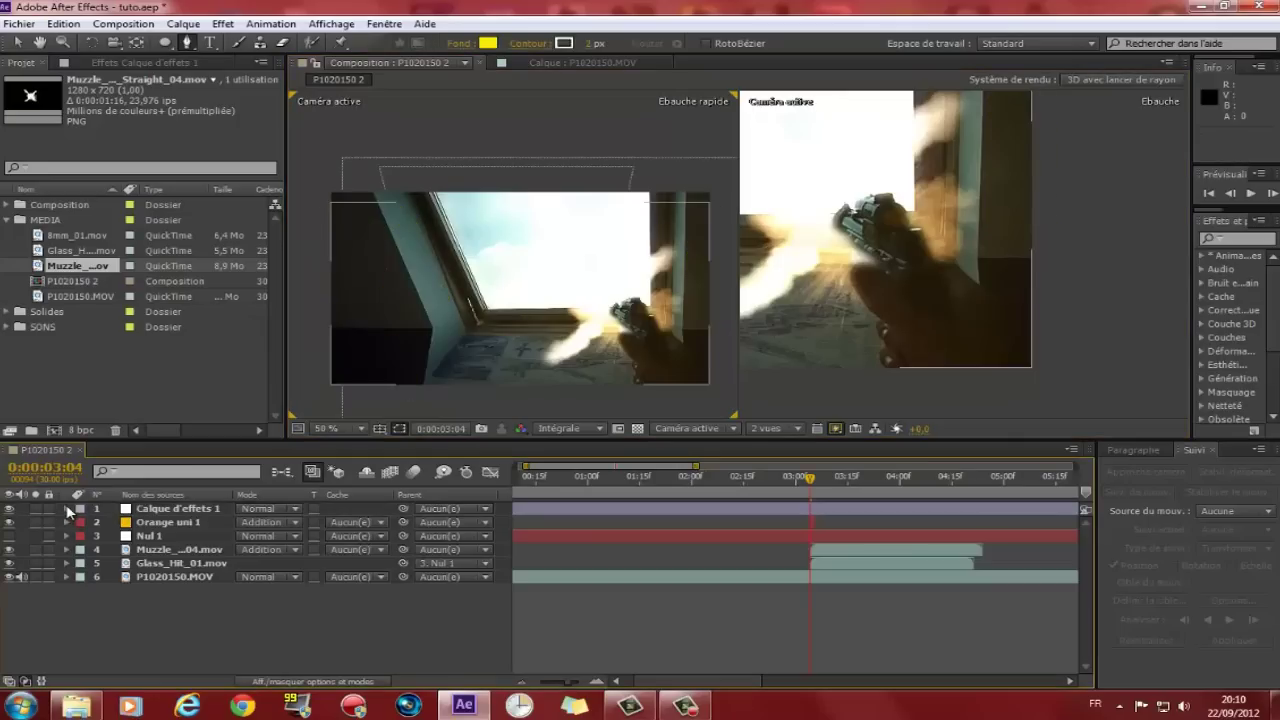
left_click(52, 510)
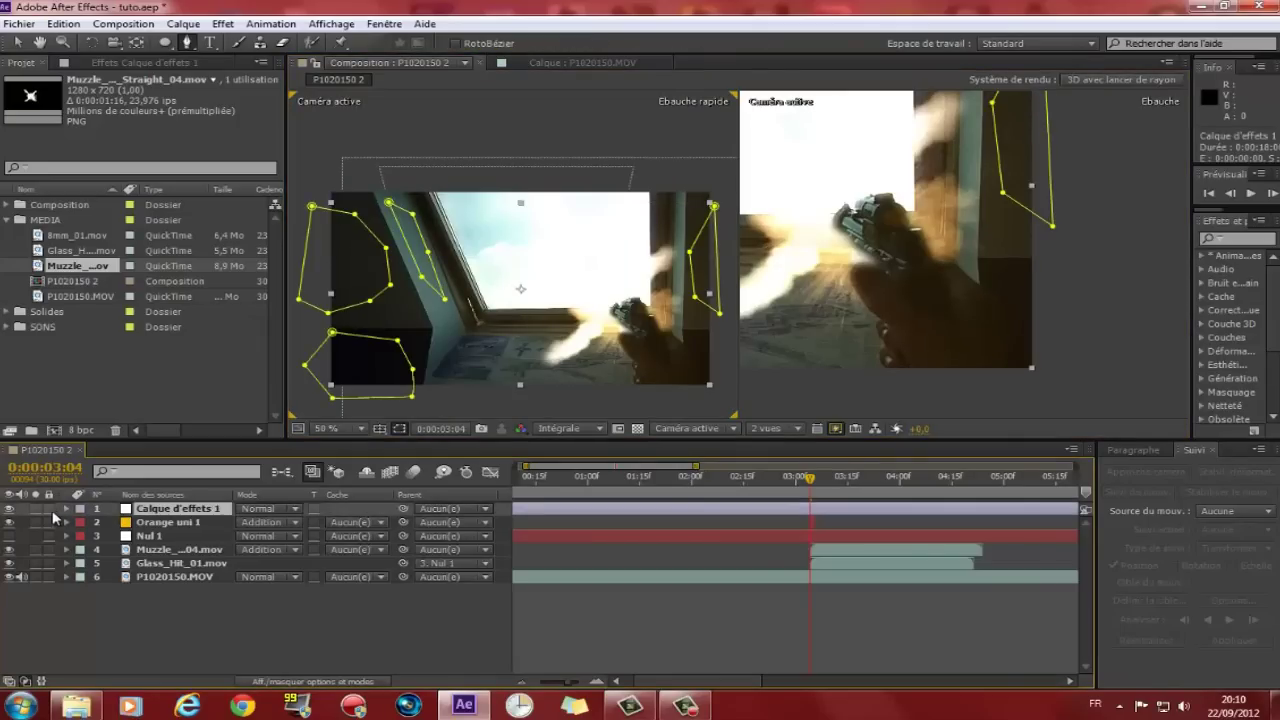
left_click(66, 509)
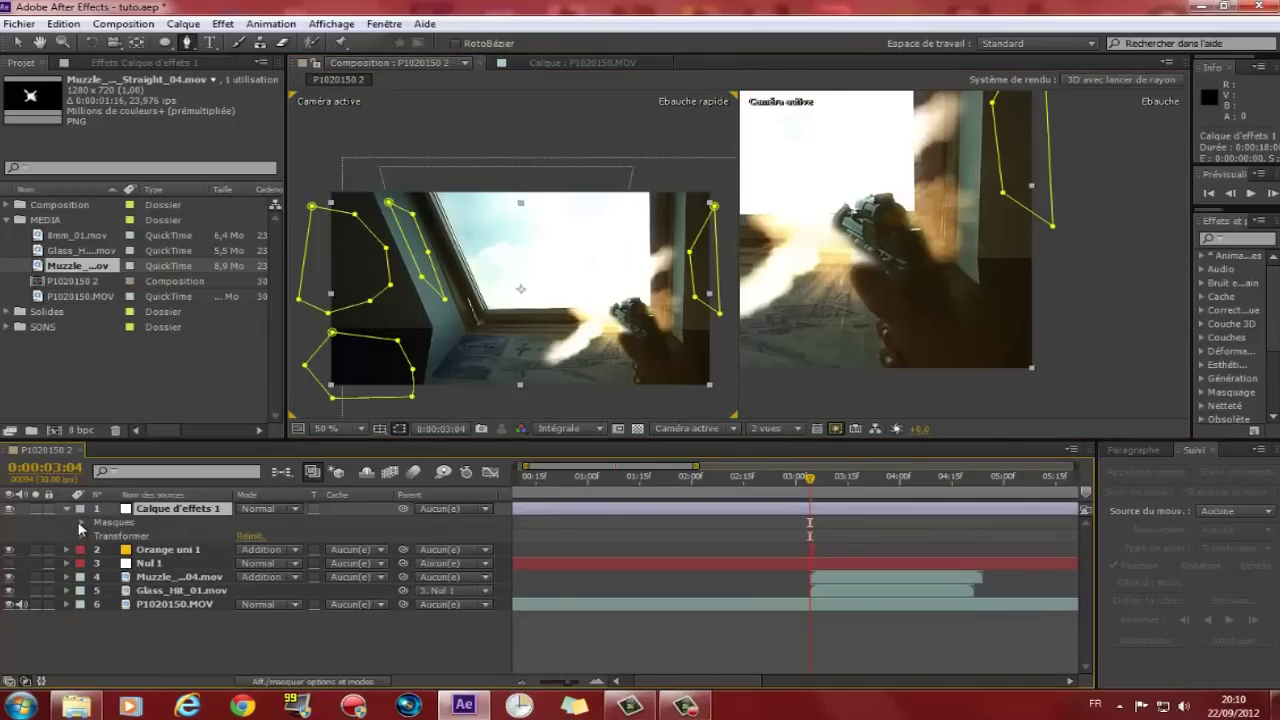
left_click(81, 523)
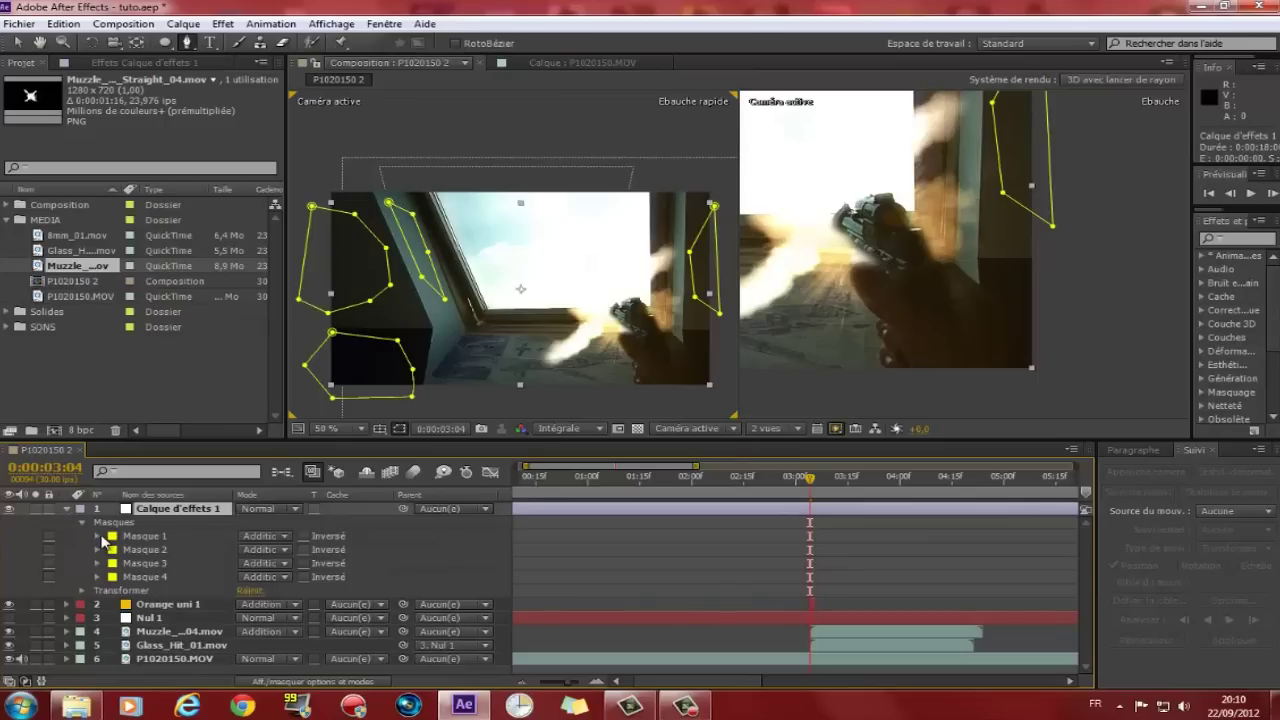
left_click(98, 537)
left_click(97, 605)
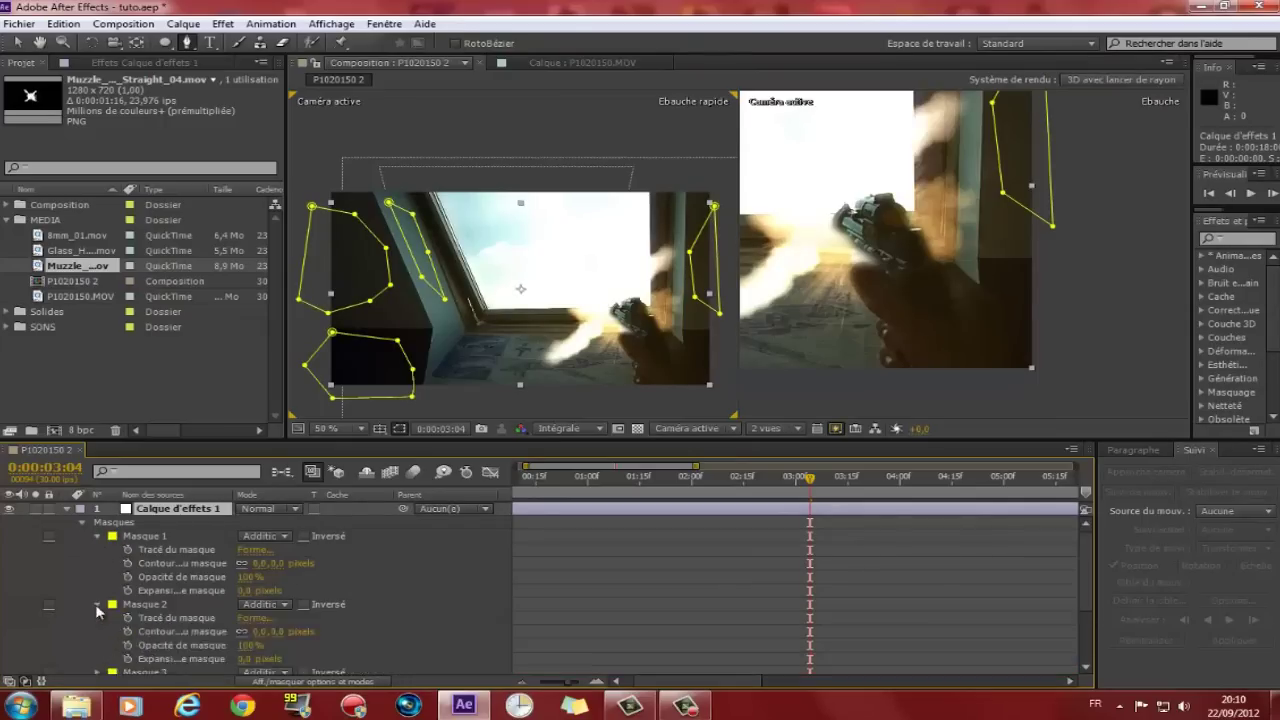
scroll(98, 612, "down", 2)
left_click(97, 591)
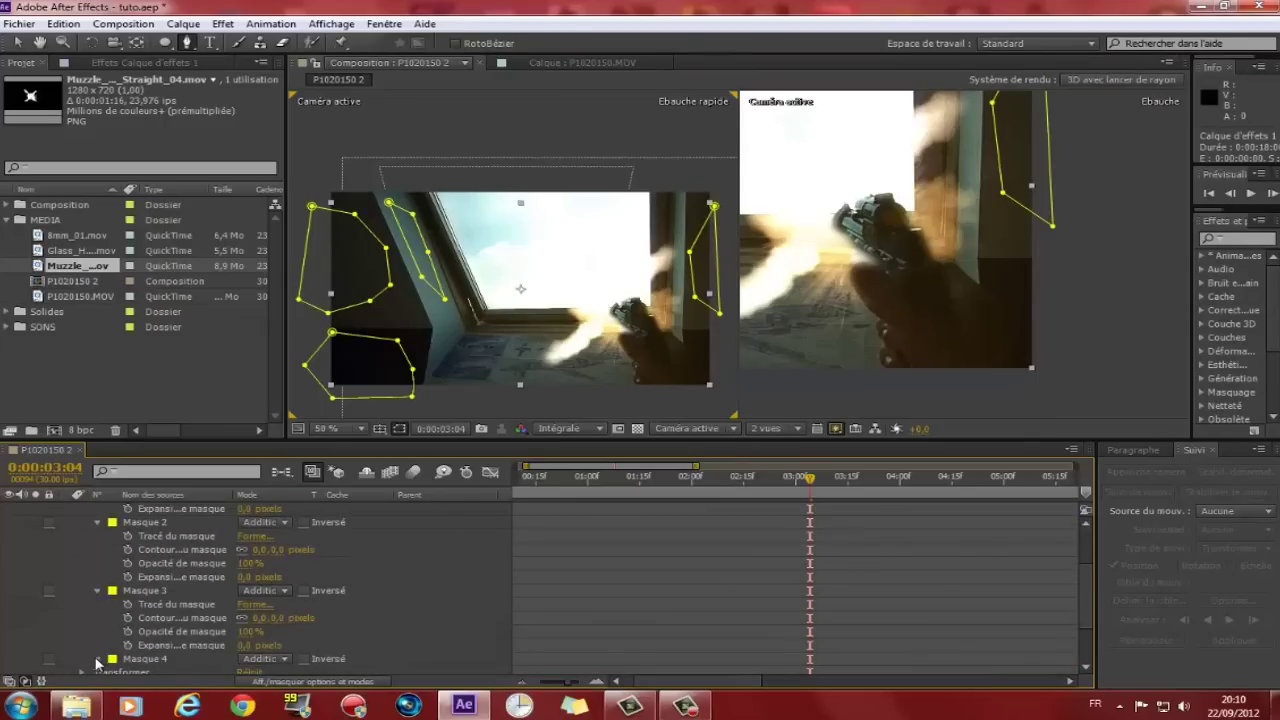
left_click(97, 659)
scroll(105, 645, "down", 2)
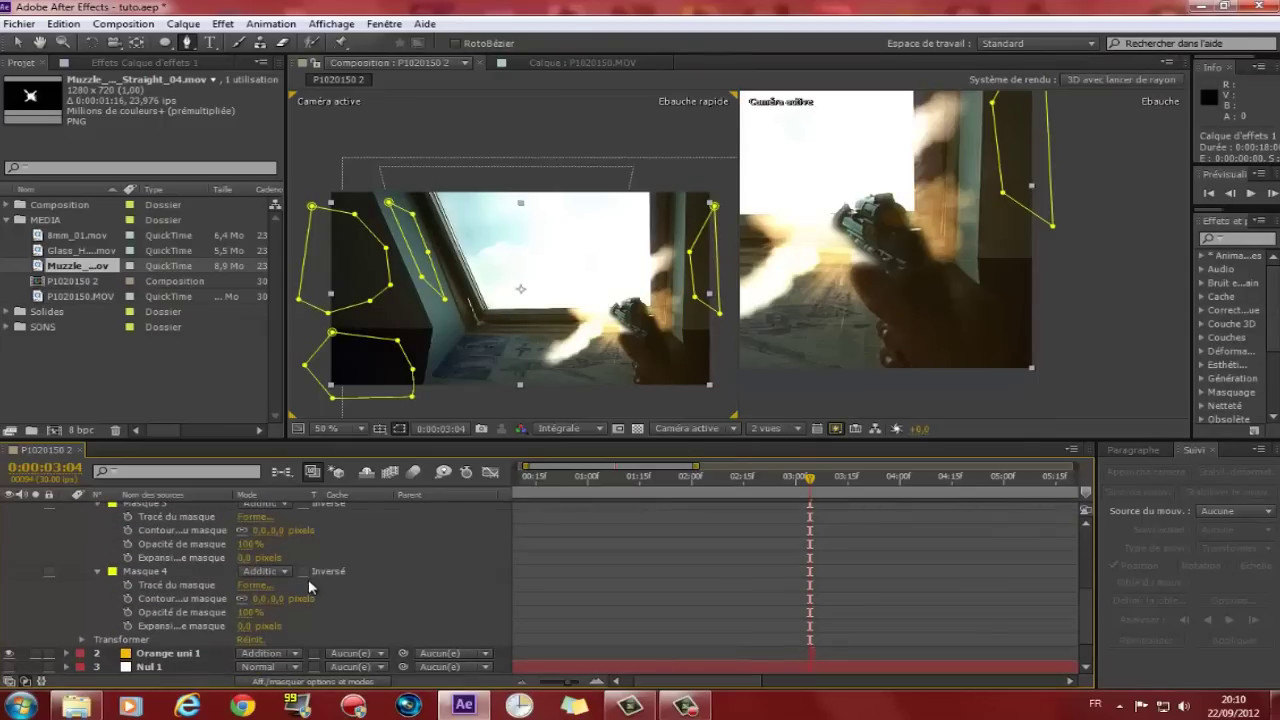
scroll(245, 577, "up", 1)
- Select the Contour progressif du masque properties of Masques 1–4 together
scroll(200, 588, "up", 1)
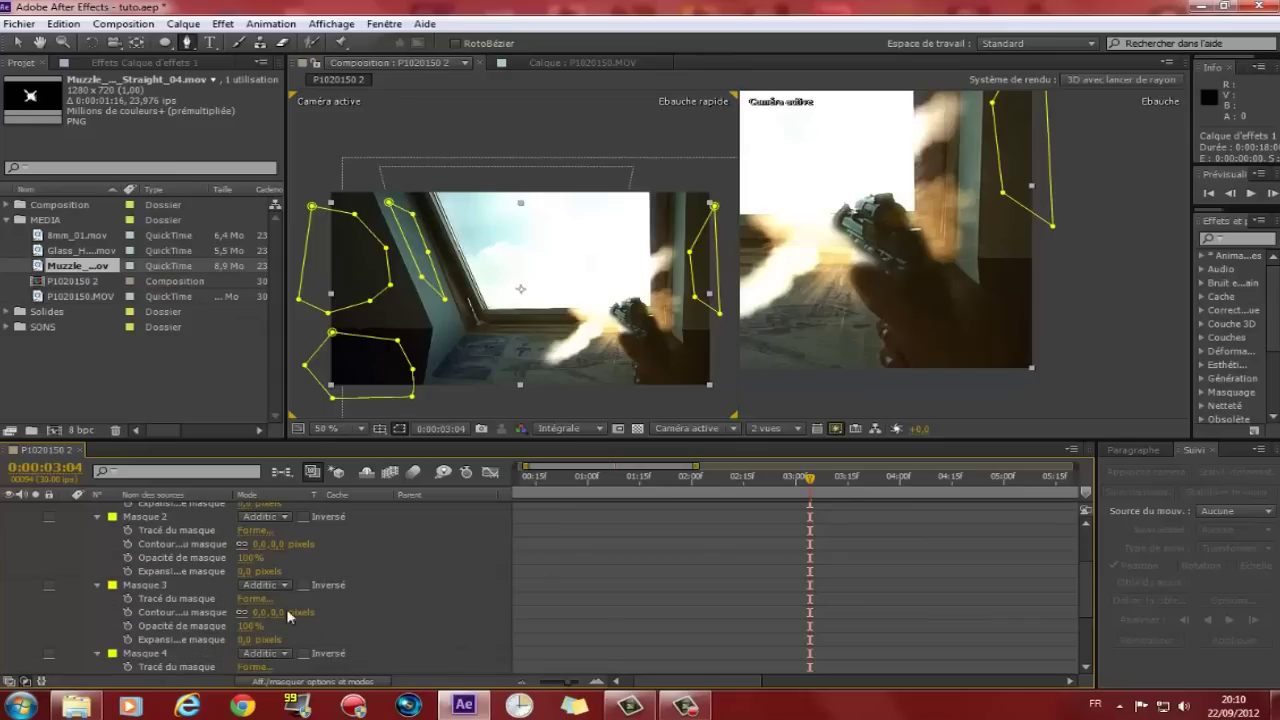
scroll(307, 628, "up", 1)
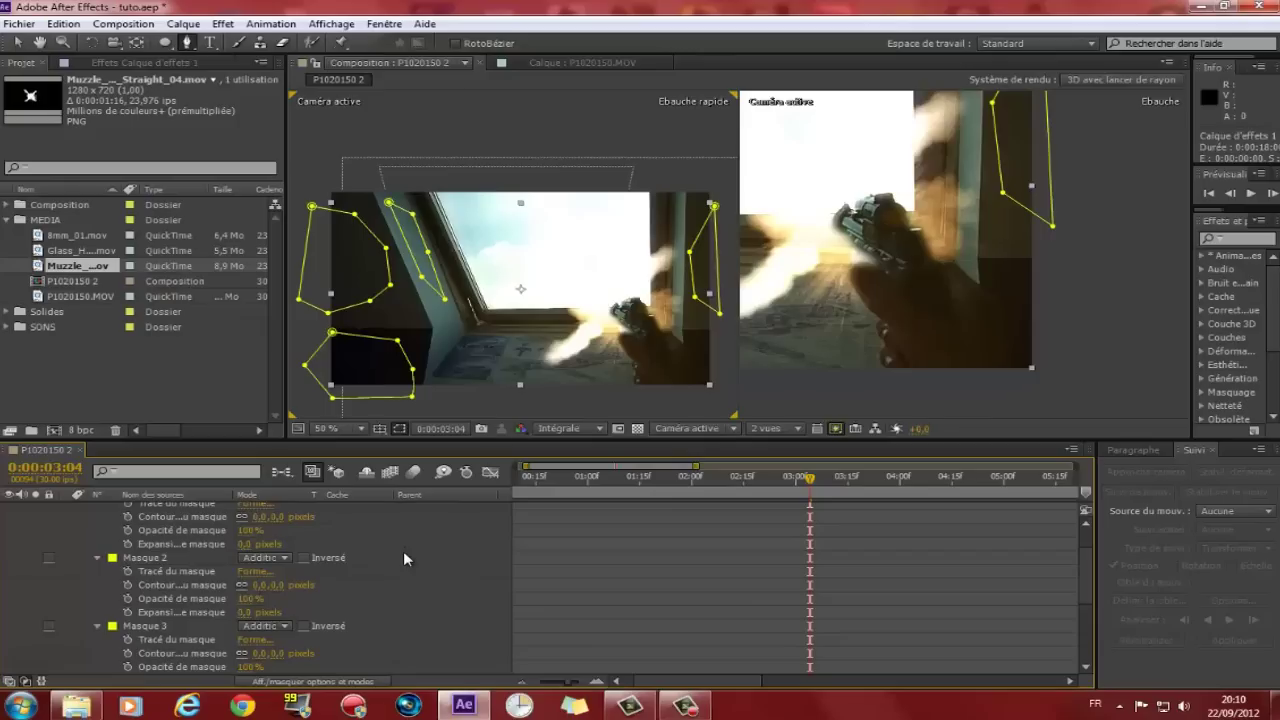
scroll(231, 568, "up", 1)
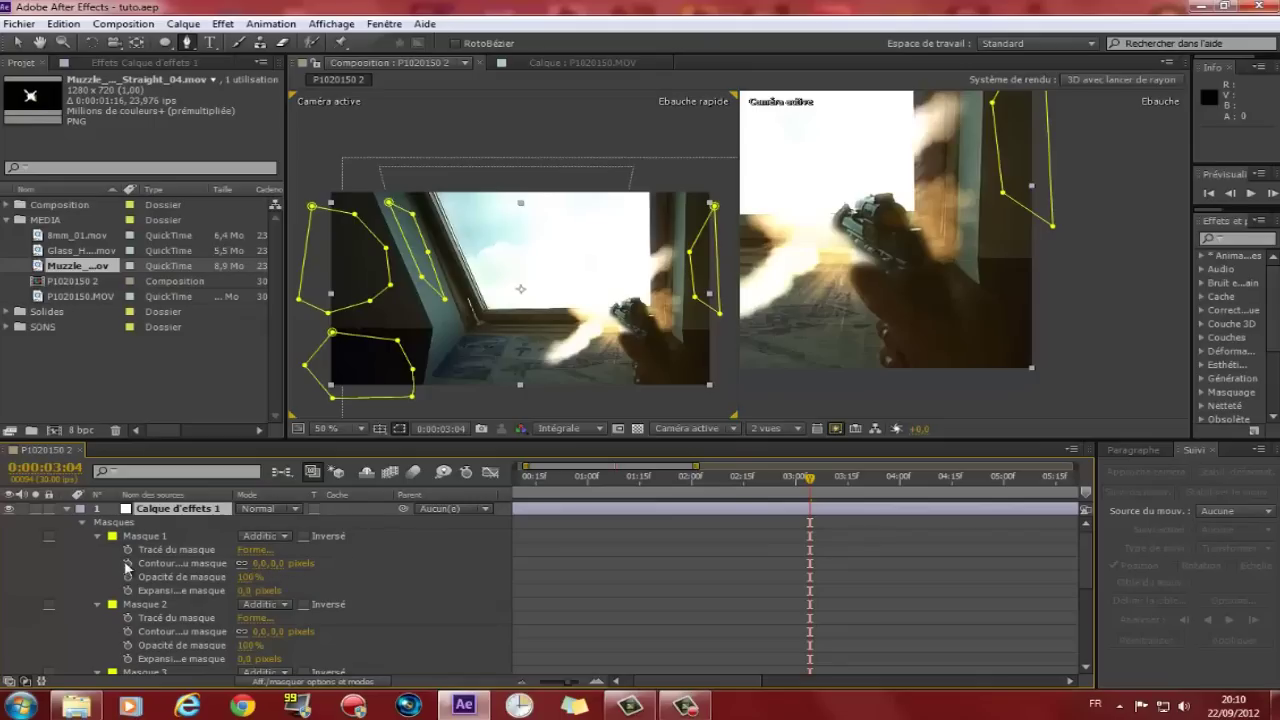
left_click(180, 563)
scroll(180, 563, "down", 1)
scroll(176, 562, "down", 1)
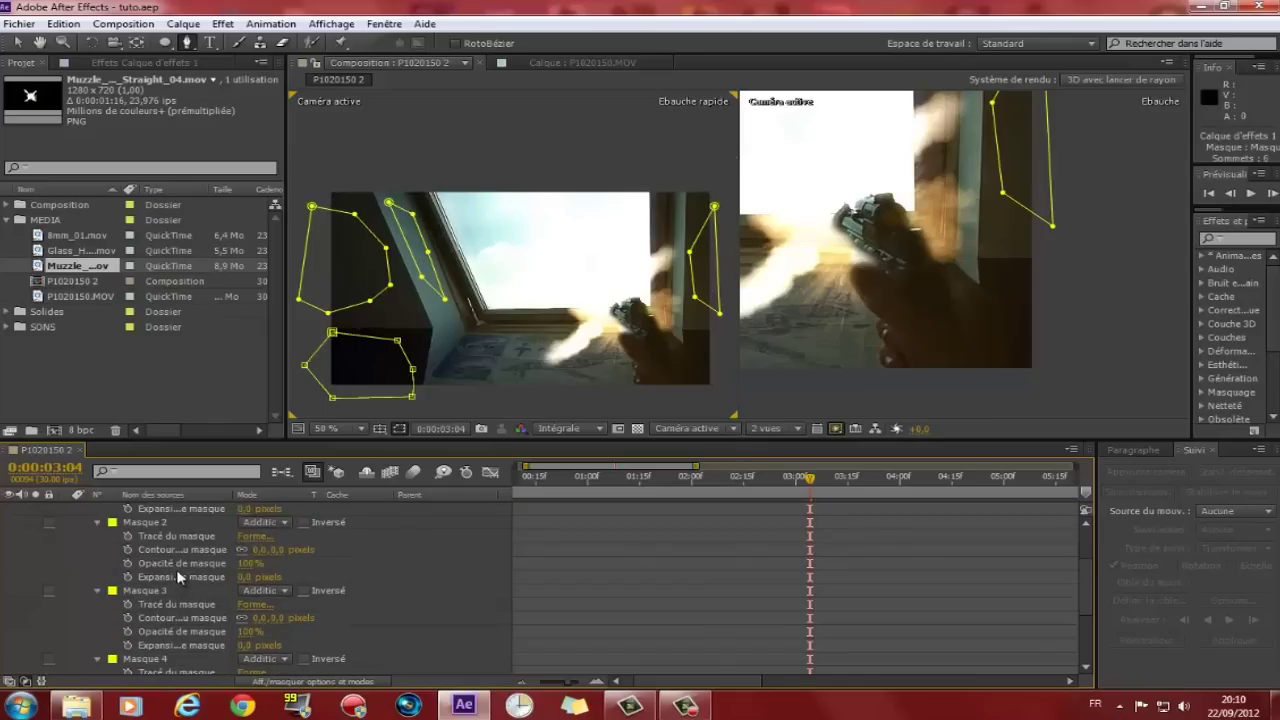
left_click(175, 562)
left_click(173, 549)
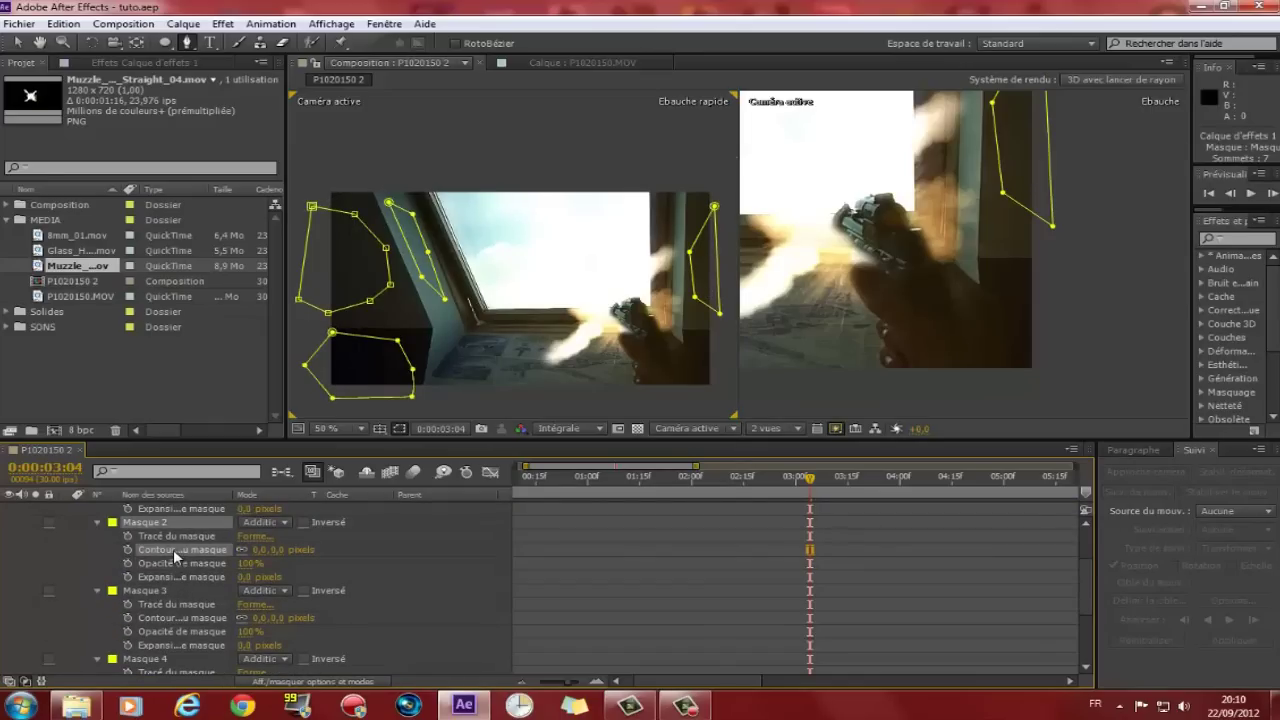
scroll(173, 549, "up", 3)
left_click(172, 522, "shift")
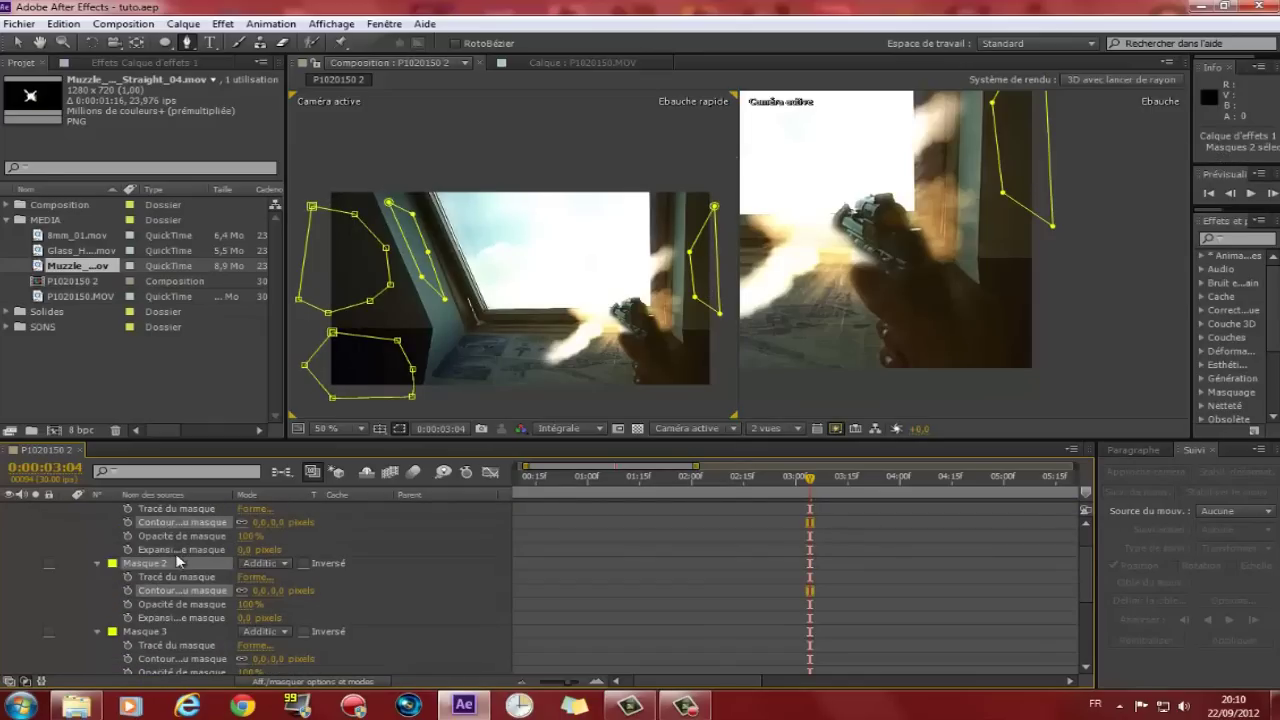
scroll(175, 555, "down", 3)
left_click(172, 577, "shift")
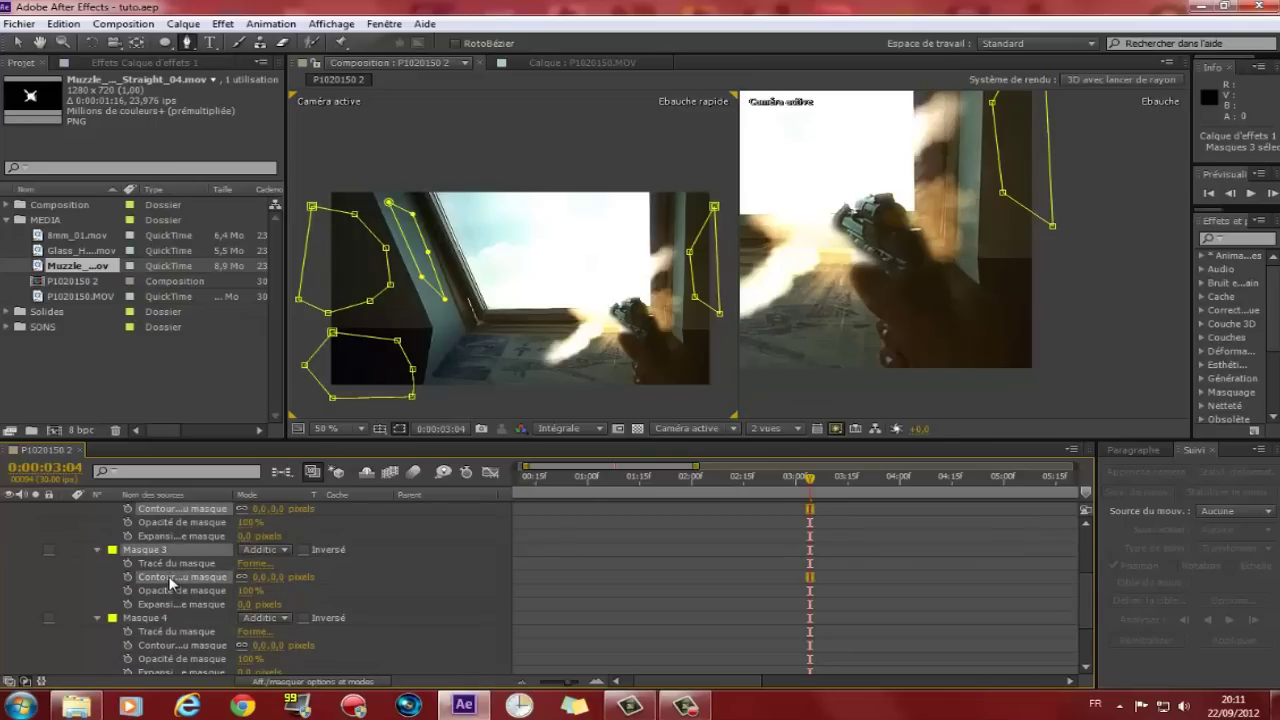
scroll(172, 590, "down", 3)
left_click(172, 604, "shift")
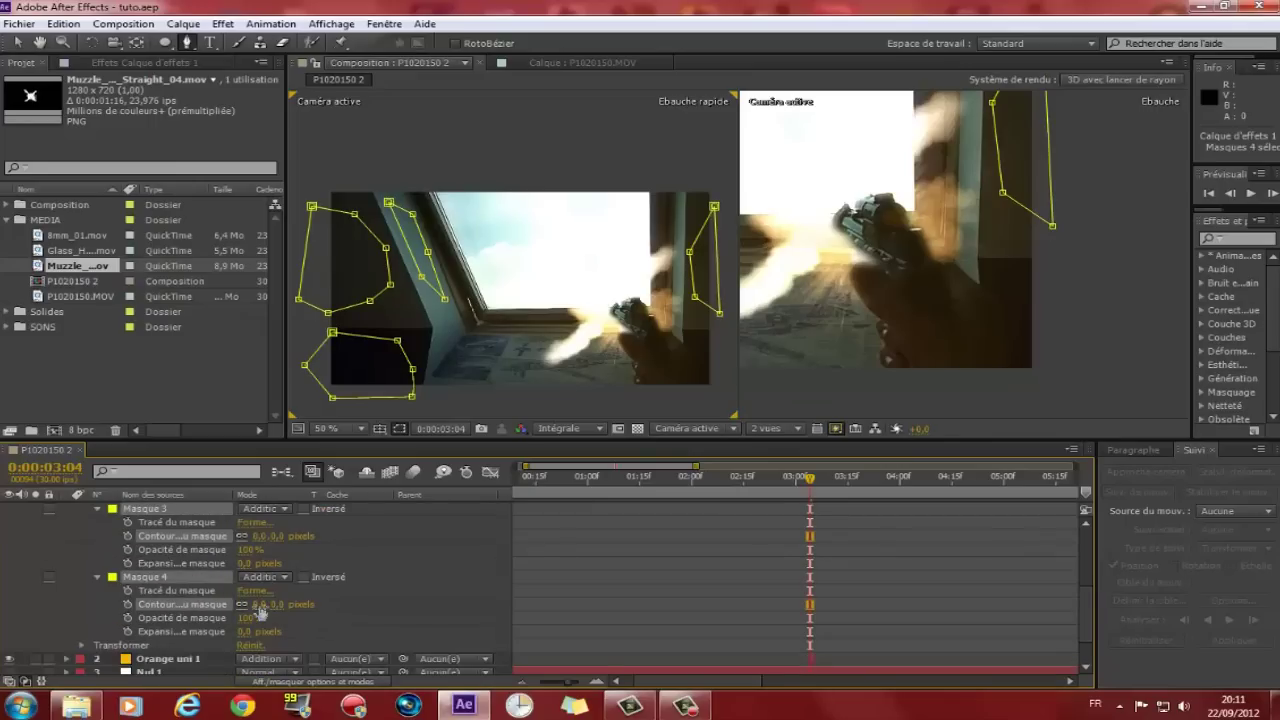
- Scrub the shared mask feather value to 83 pixels
left_click_drag(260, 605, 395, 608)
left_click_drag(365, 611, 338, 617)
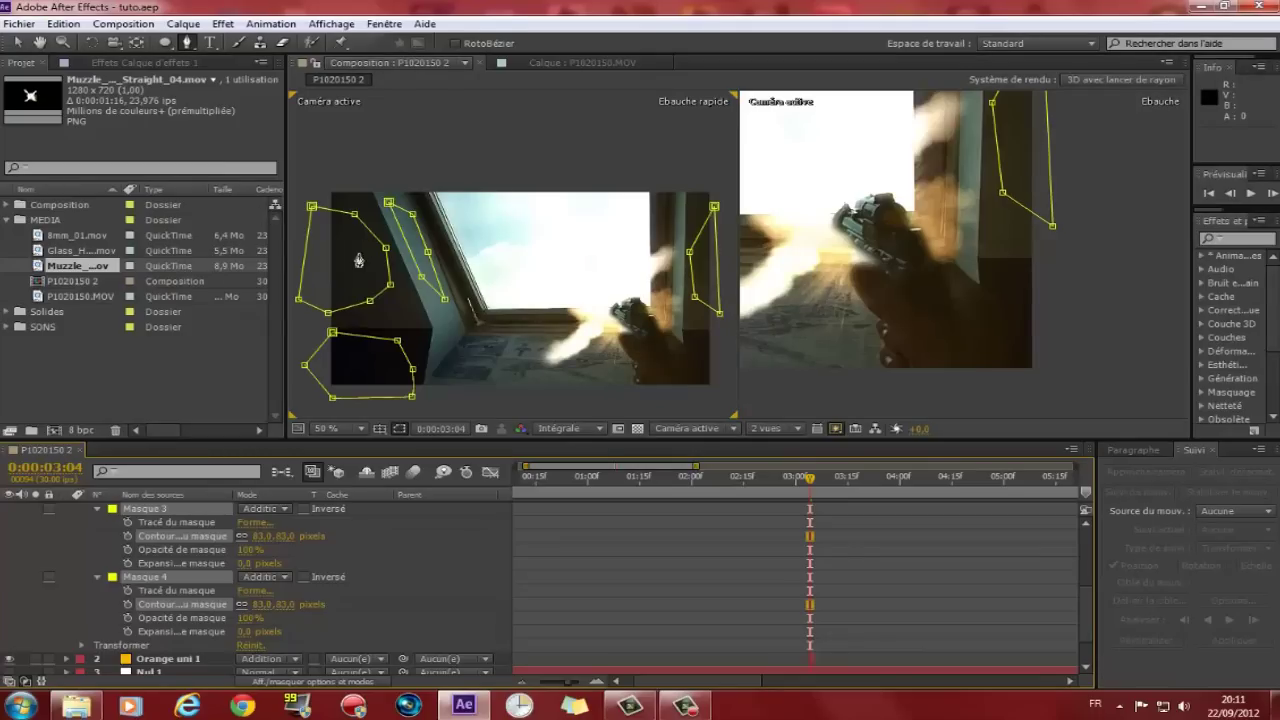
scroll(346, 548, "up", 5)
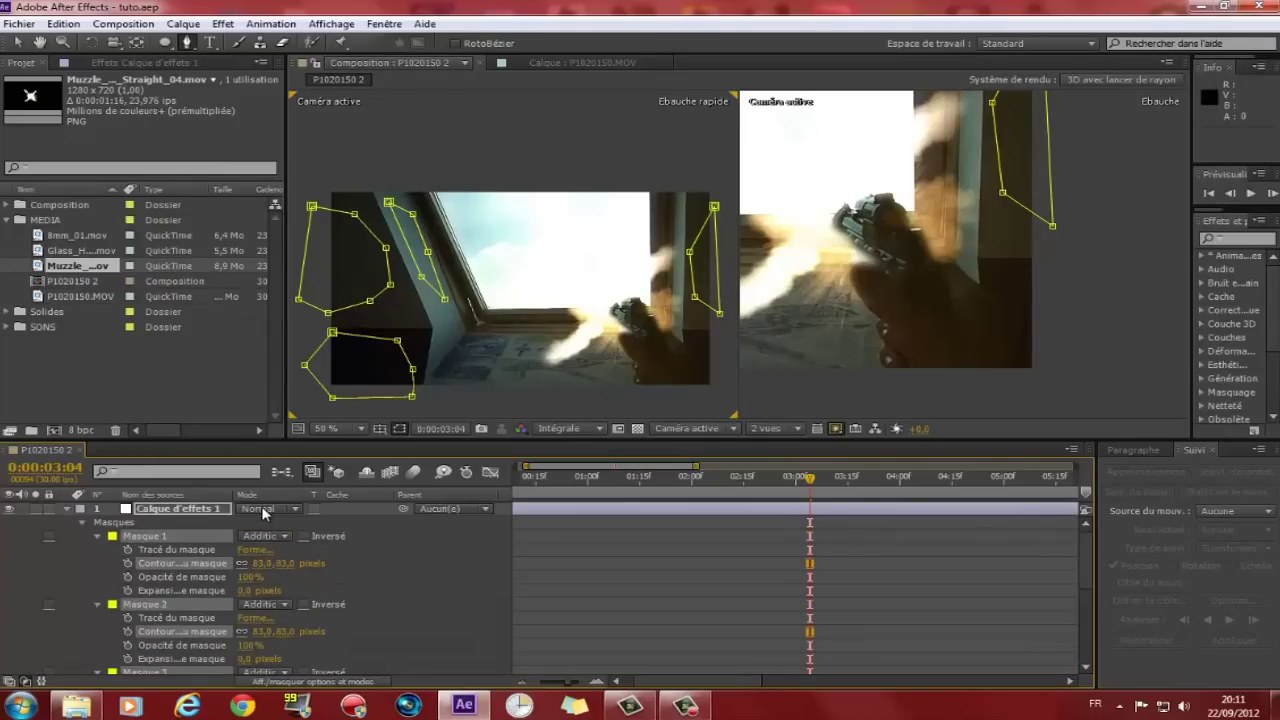
- Switch Calque d'effets 1's blend mode from Normal to Addition
left_click(268, 509)
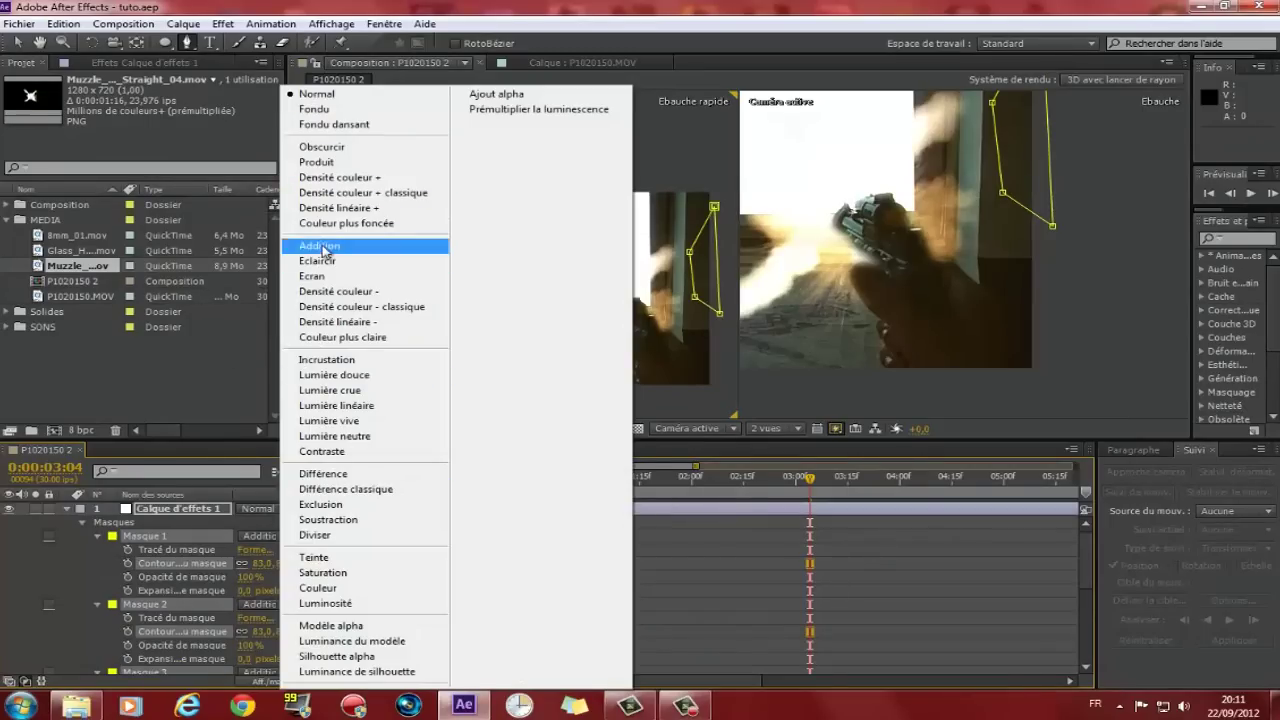
left_click(318, 245)
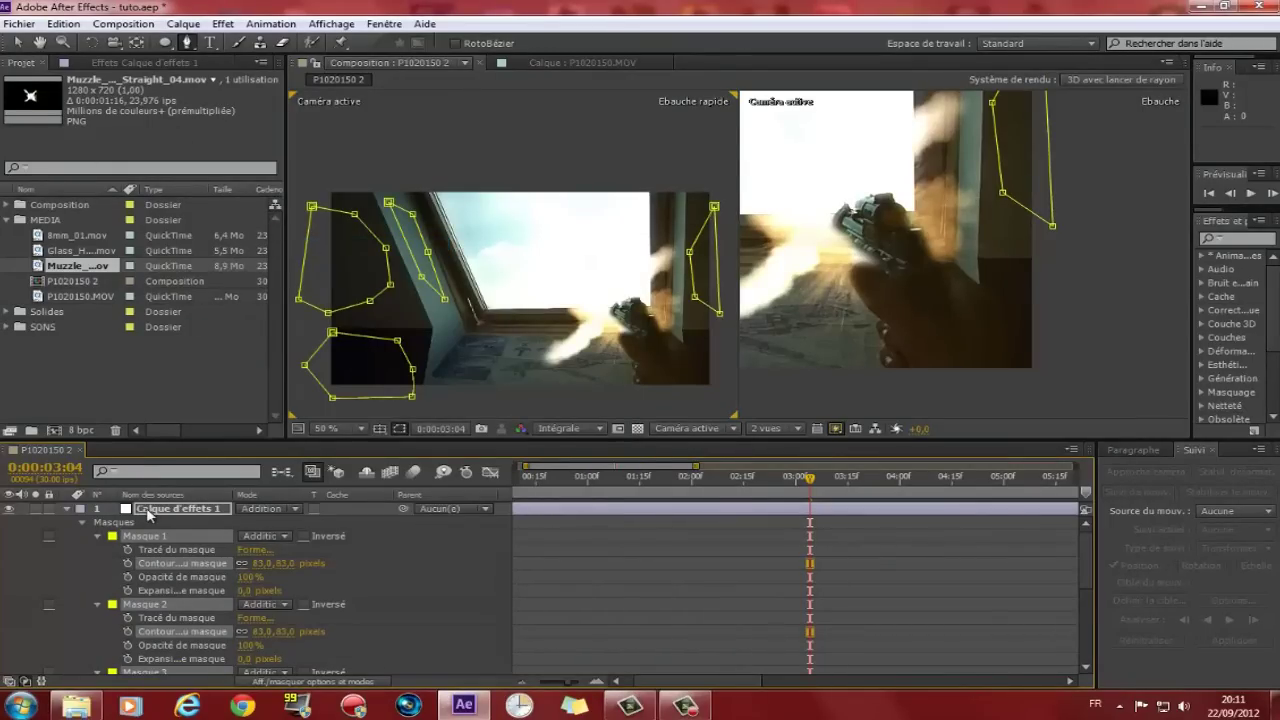
left_click(148, 511)
- Apply Courbes to Calque d'effets 1 and bow its RVB curve upward using two points
left_click(222, 23)
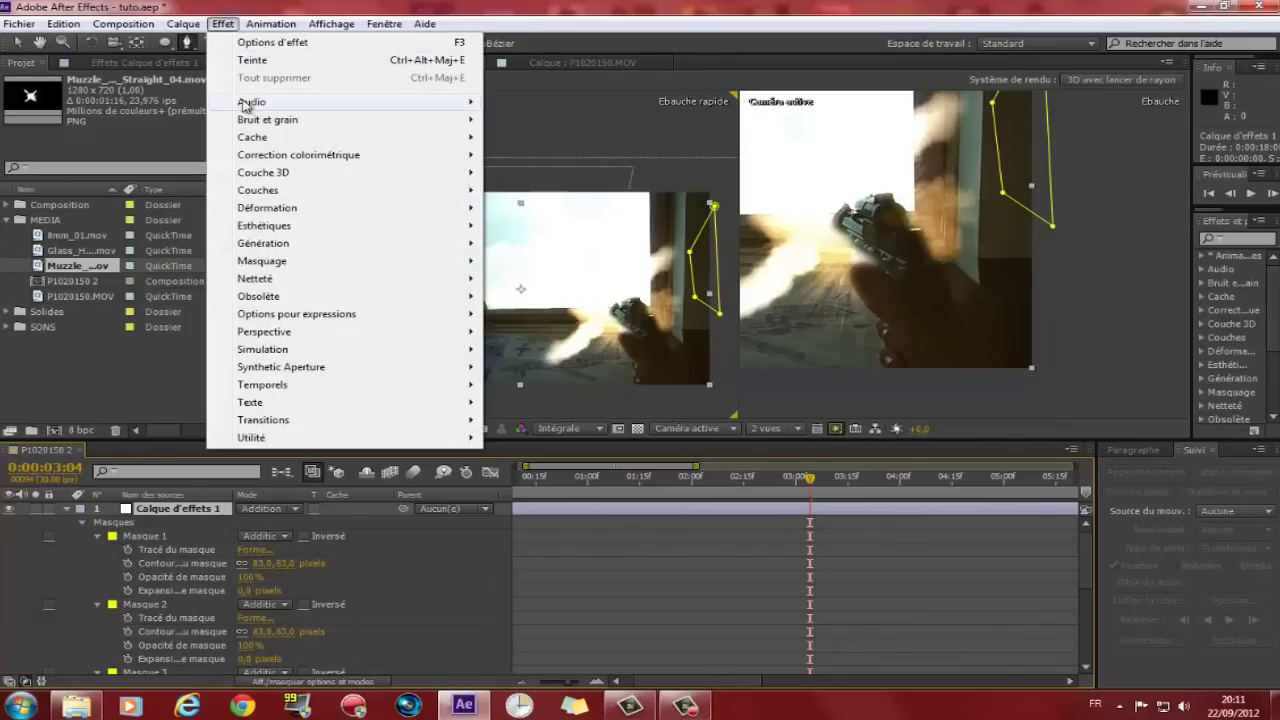
mouse_move(408, 160)
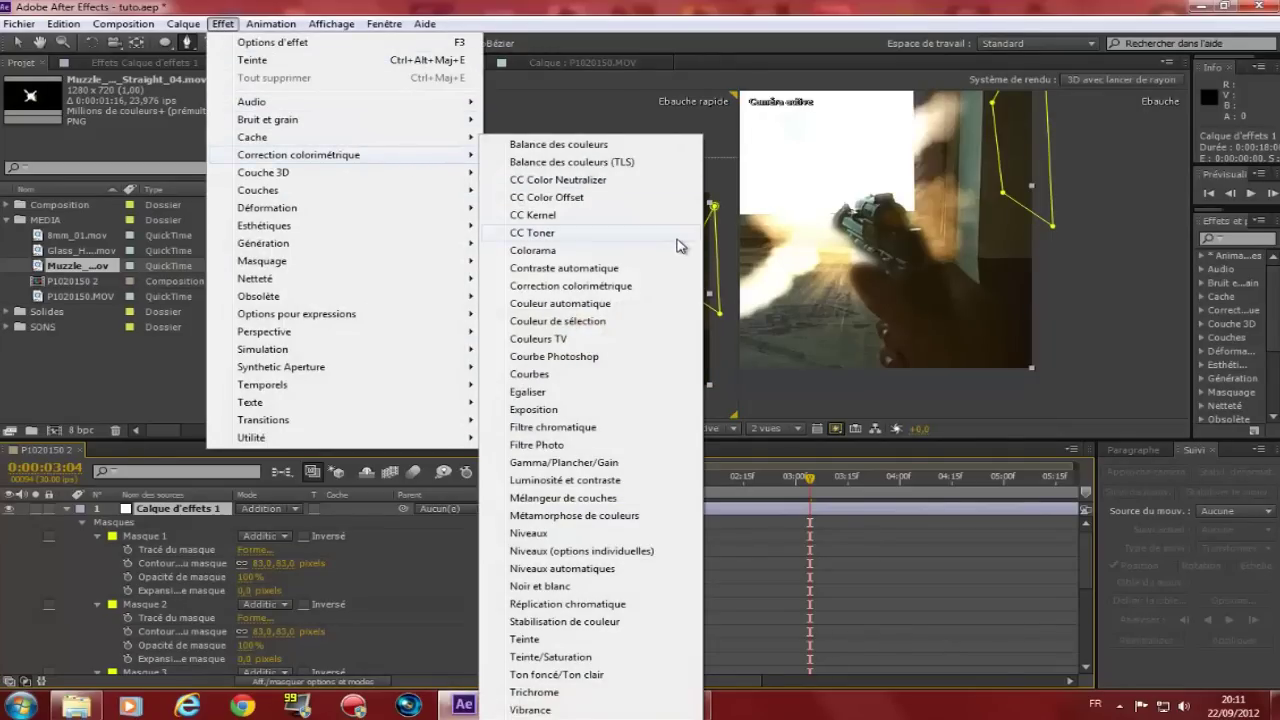
left_click(530, 374)
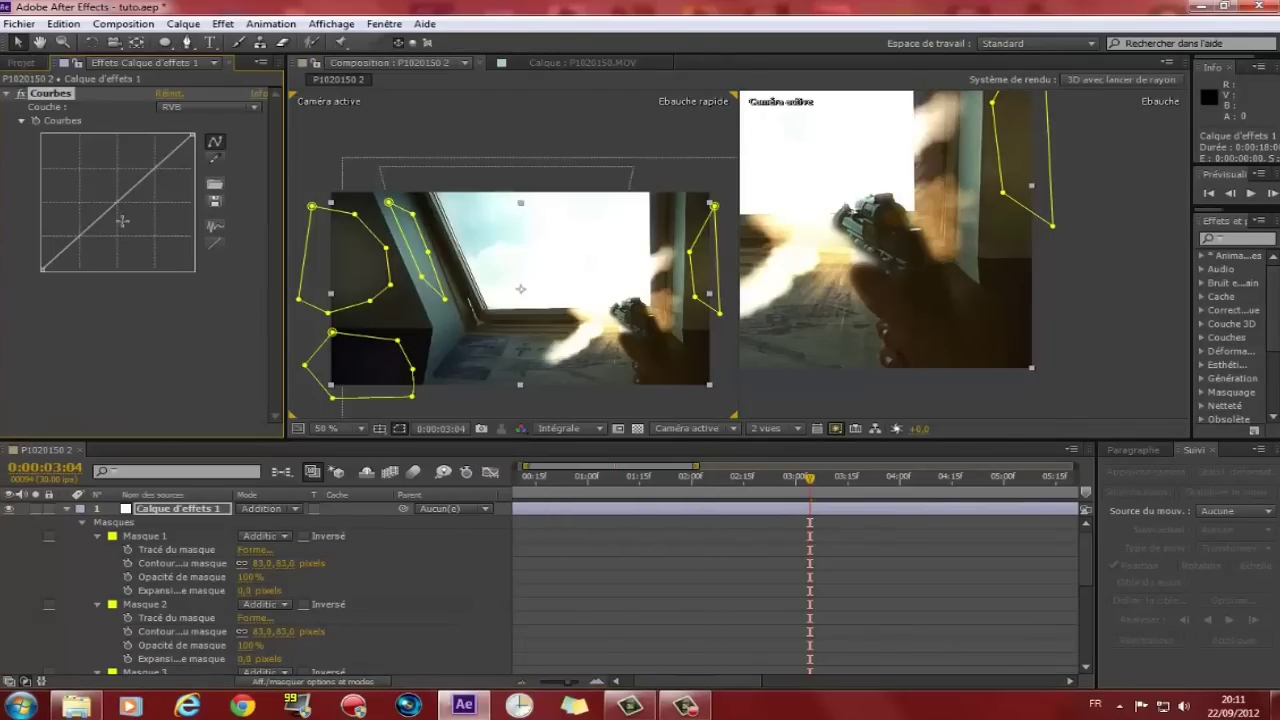
left_click_drag(160, 172, 143, 148)
left_click(87, 200)
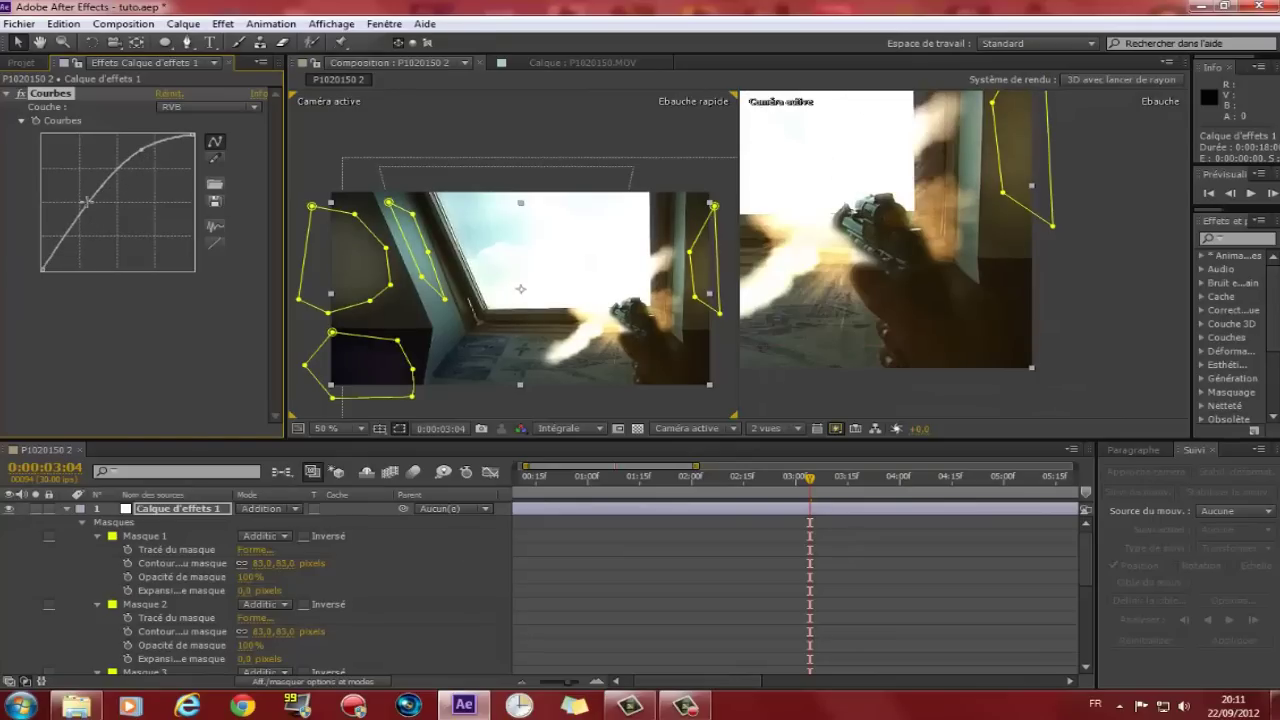
left_click_drag(90, 227, 94, 226)
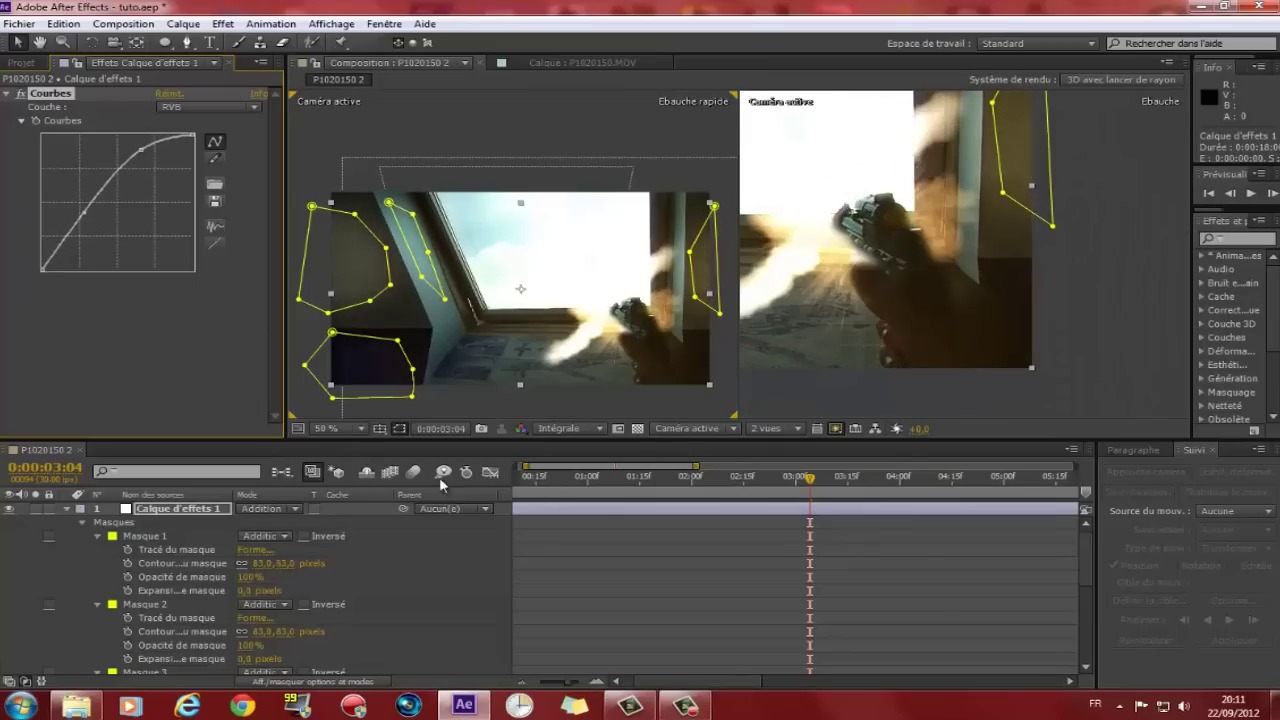
- Collapse the masks, hide Glass_Hit, and end the adjustment layer at the current frame
left_click(67, 510)
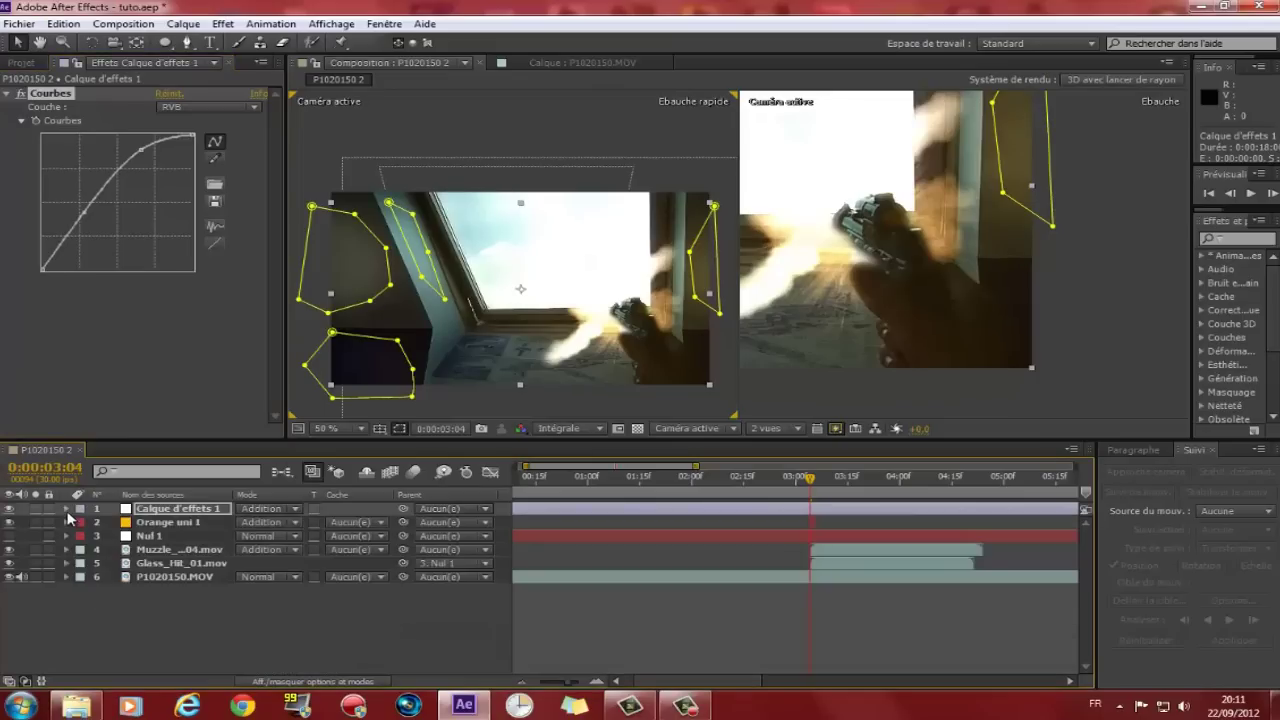
left_click(10, 563)
mouse_move(812, 485)
left_mouse_down()
mouse_move(755, 485)
mouse_move(812, 487)
left_mouse_up()
left_click_drag(574, 682, 538, 685)
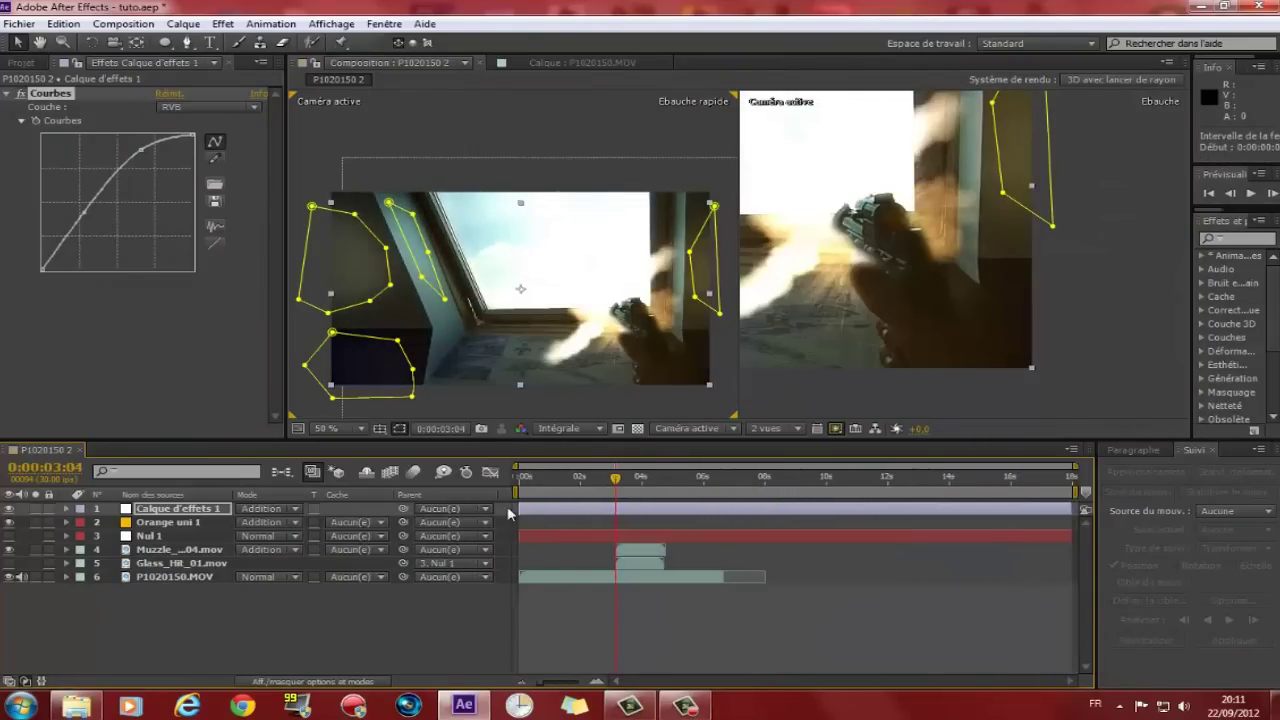
left_click(612, 513)
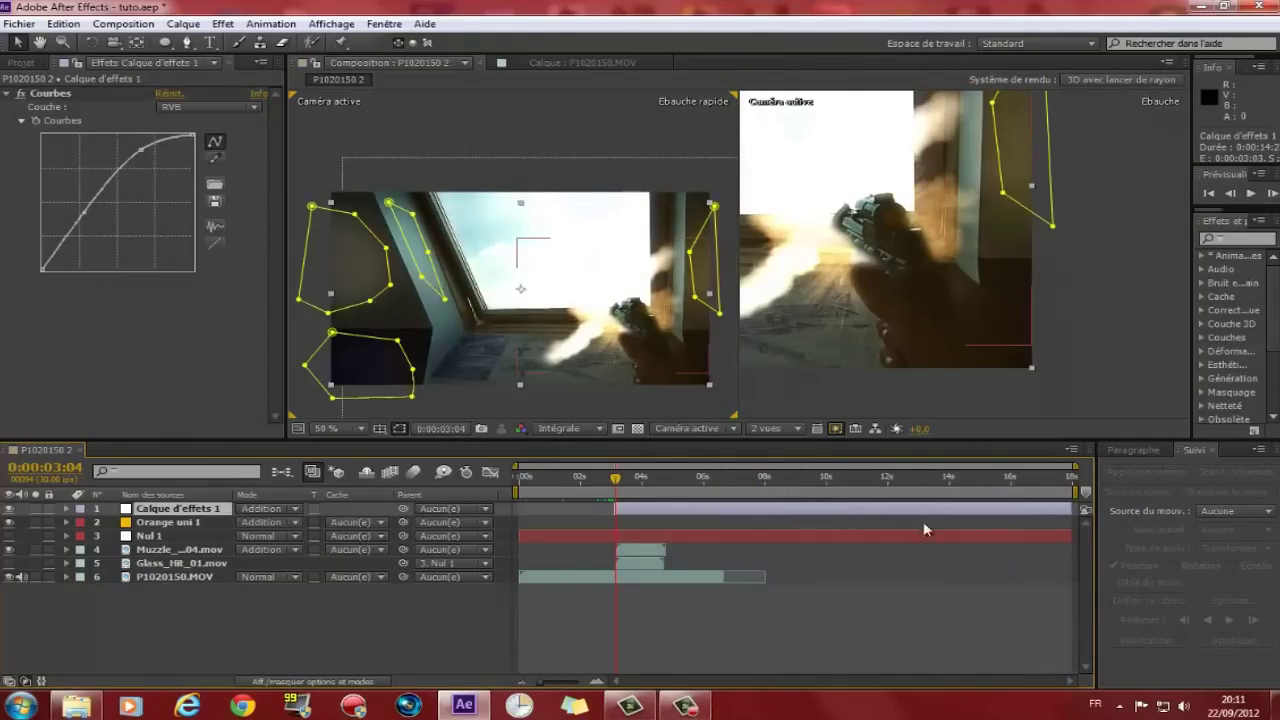
key("alt+bracketright")
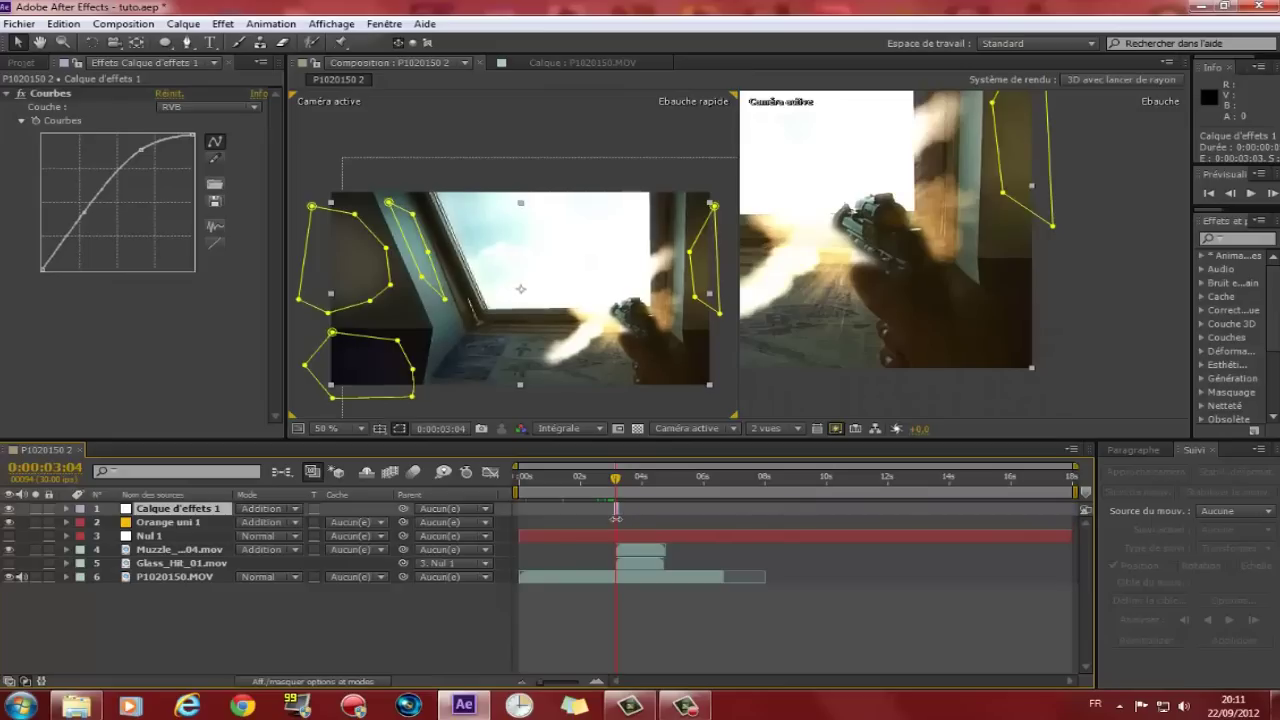
- Trim the adjustment layer's in and out points tightly around the gunshot frames
left_click_drag(543, 679, 605, 684)
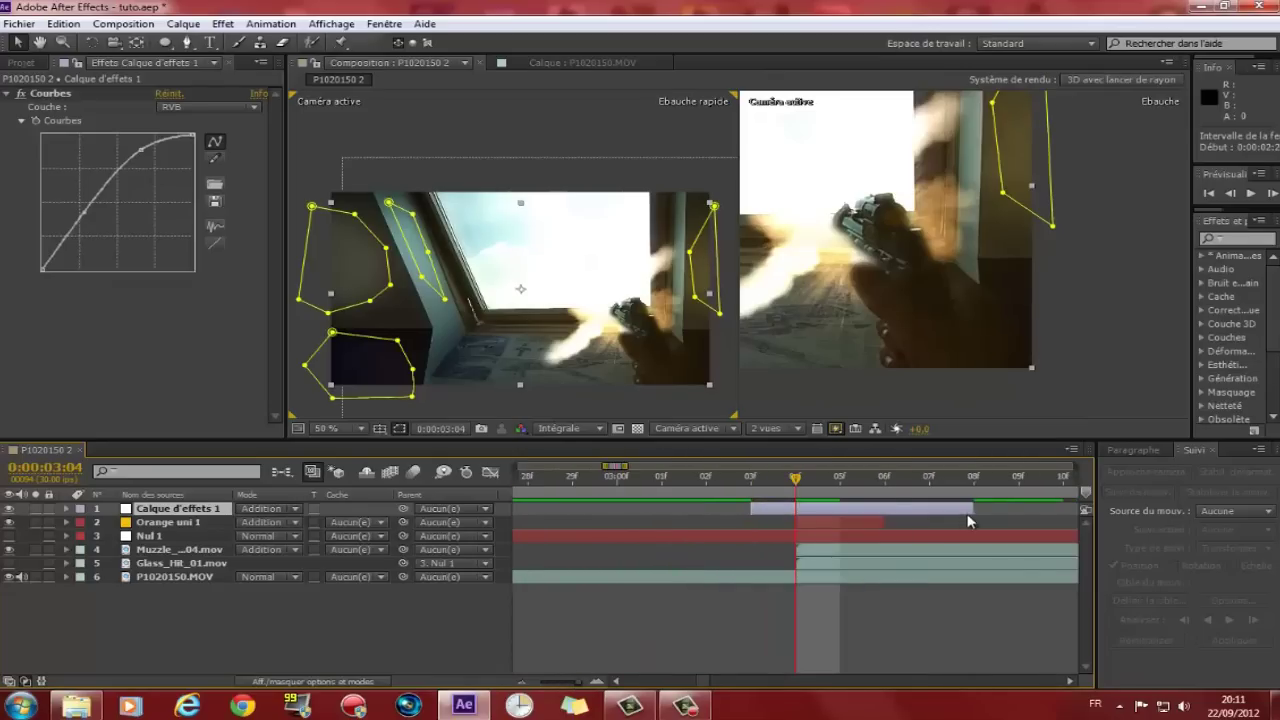
left_click_drag(926, 509, 884, 510)
mouse_move(751, 509)
left_mouse_down()
mouse_move(796, 509)
mouse_move(662, 477)
left_mouse_up()
key("space")
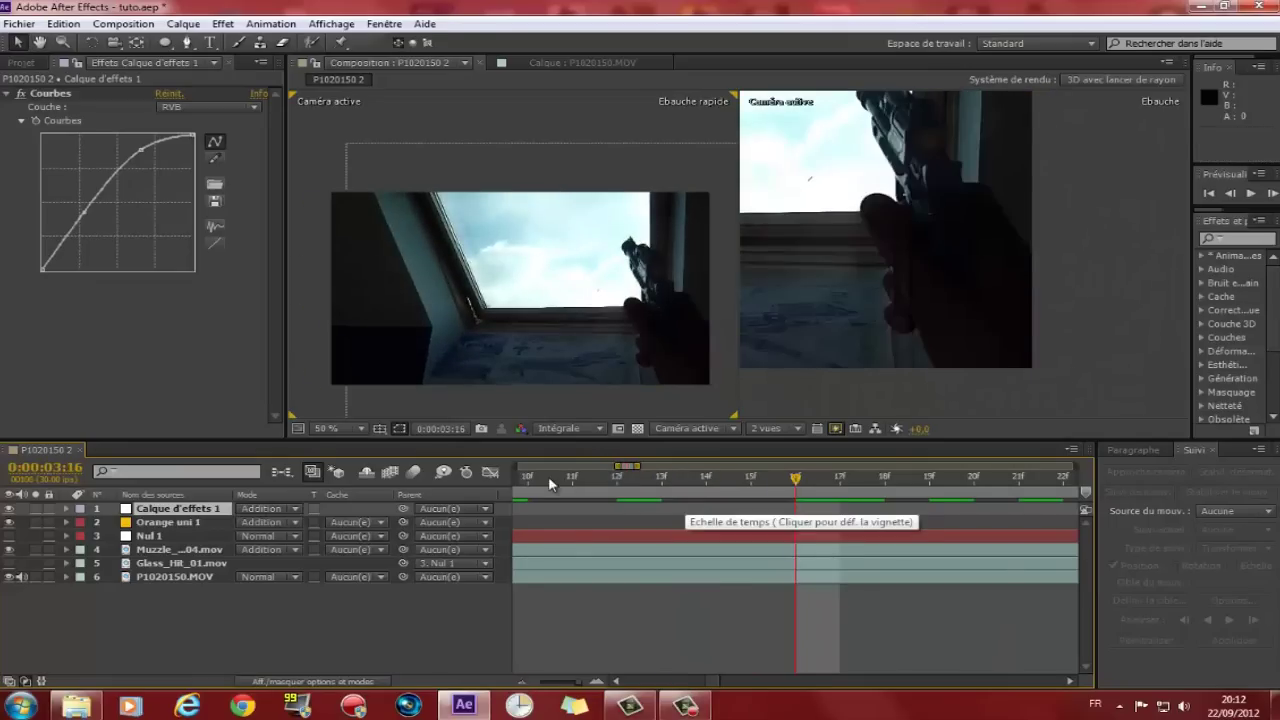
- Play back the shot to check the flash, then return to the 0:00:03:04 gunshot frame
left_click(199, 576)
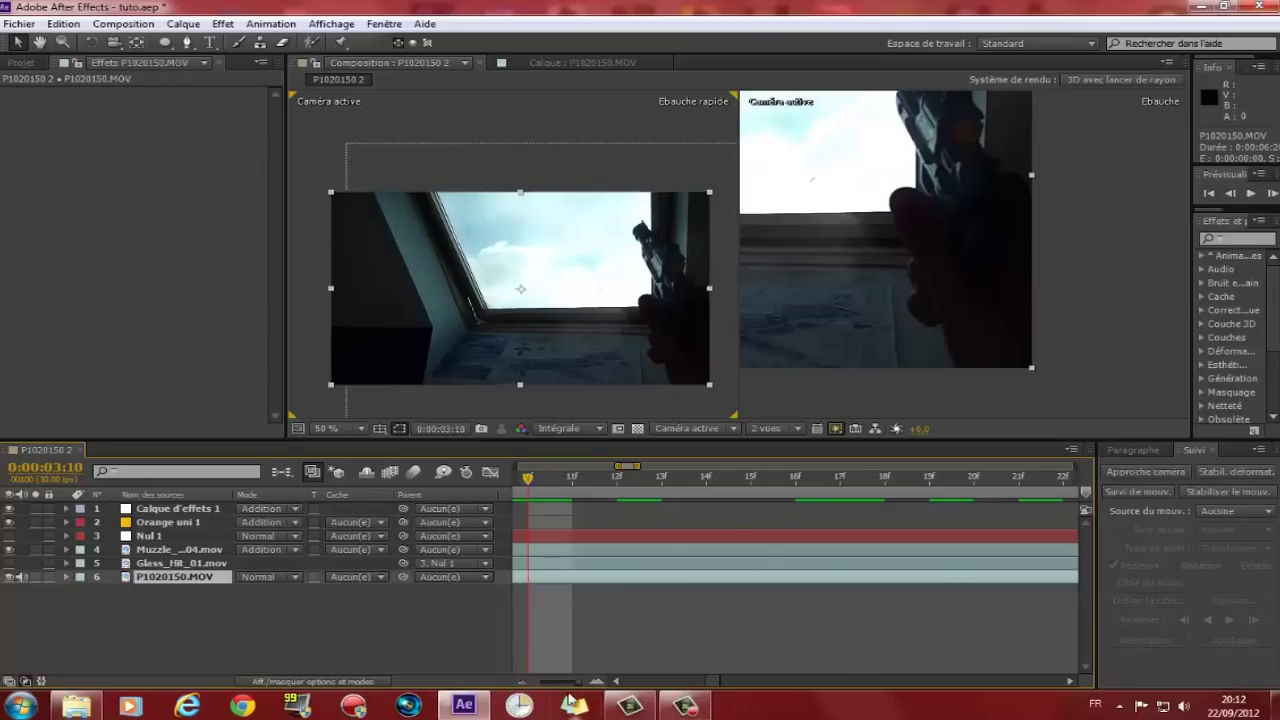
left_click_drag(580, 686, 562, 686)
key("space")
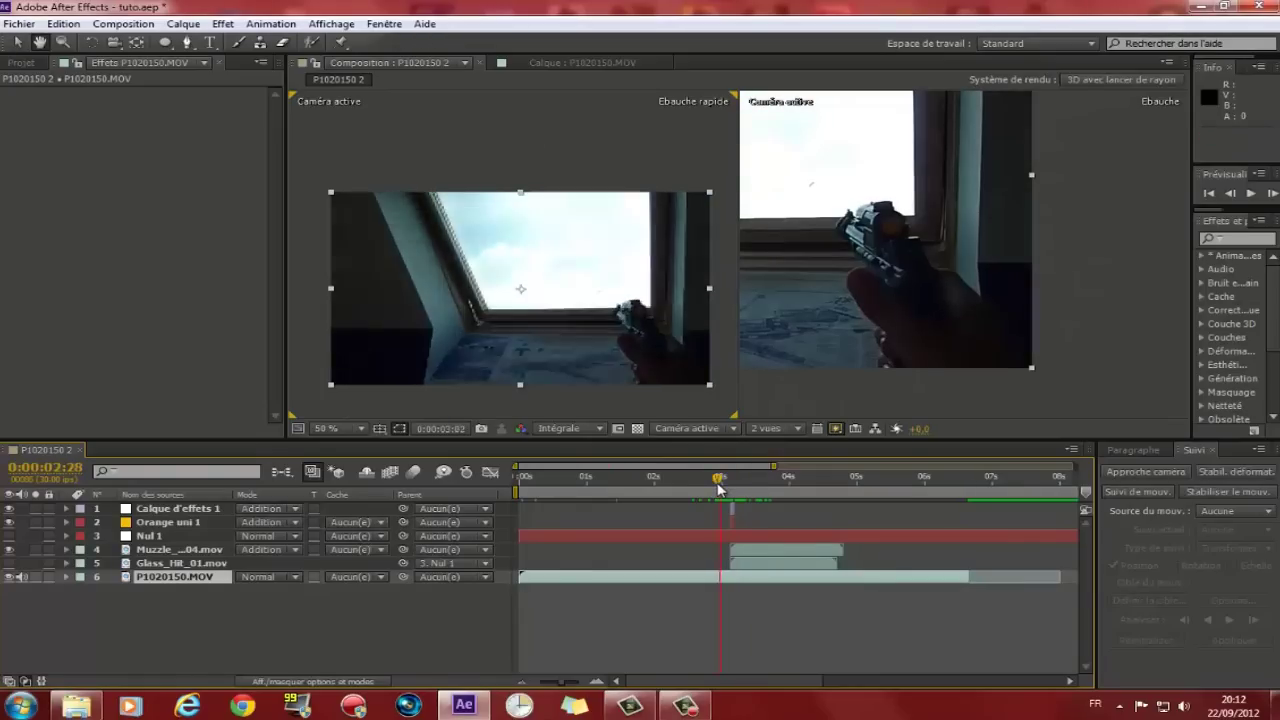
left_click(733, 508)
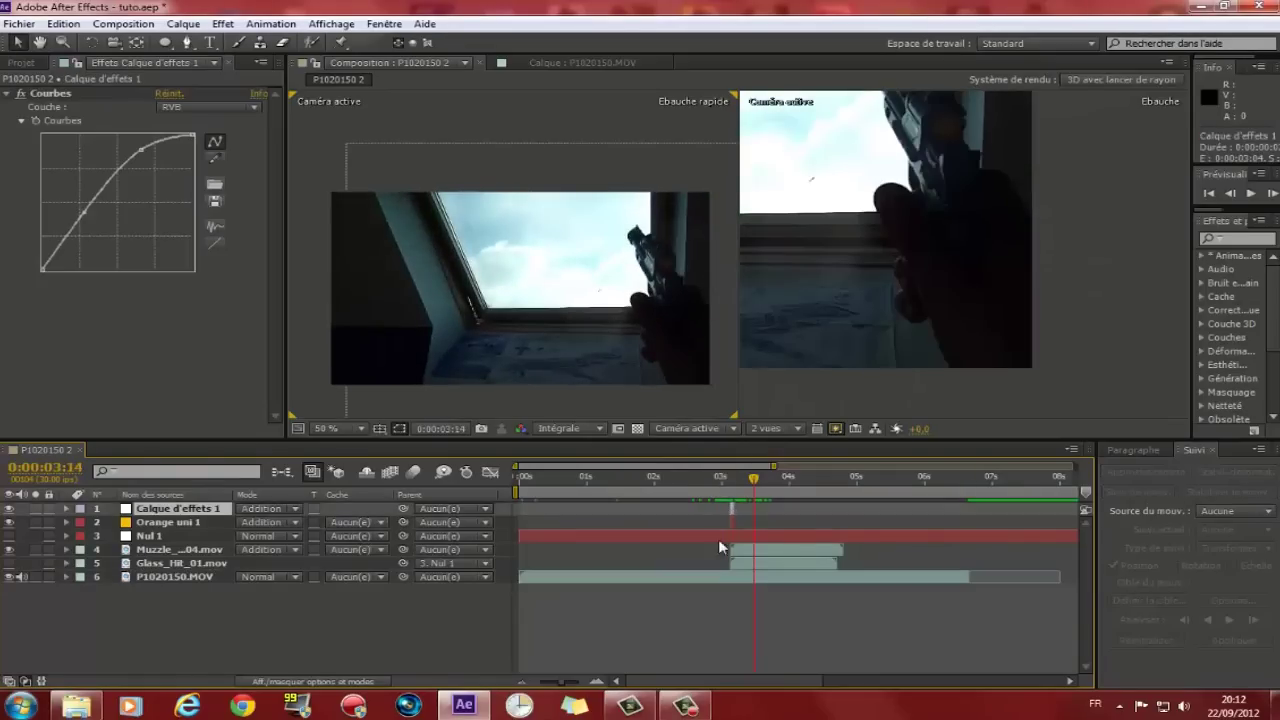
left_click_drag(757, 477, 731, 479)
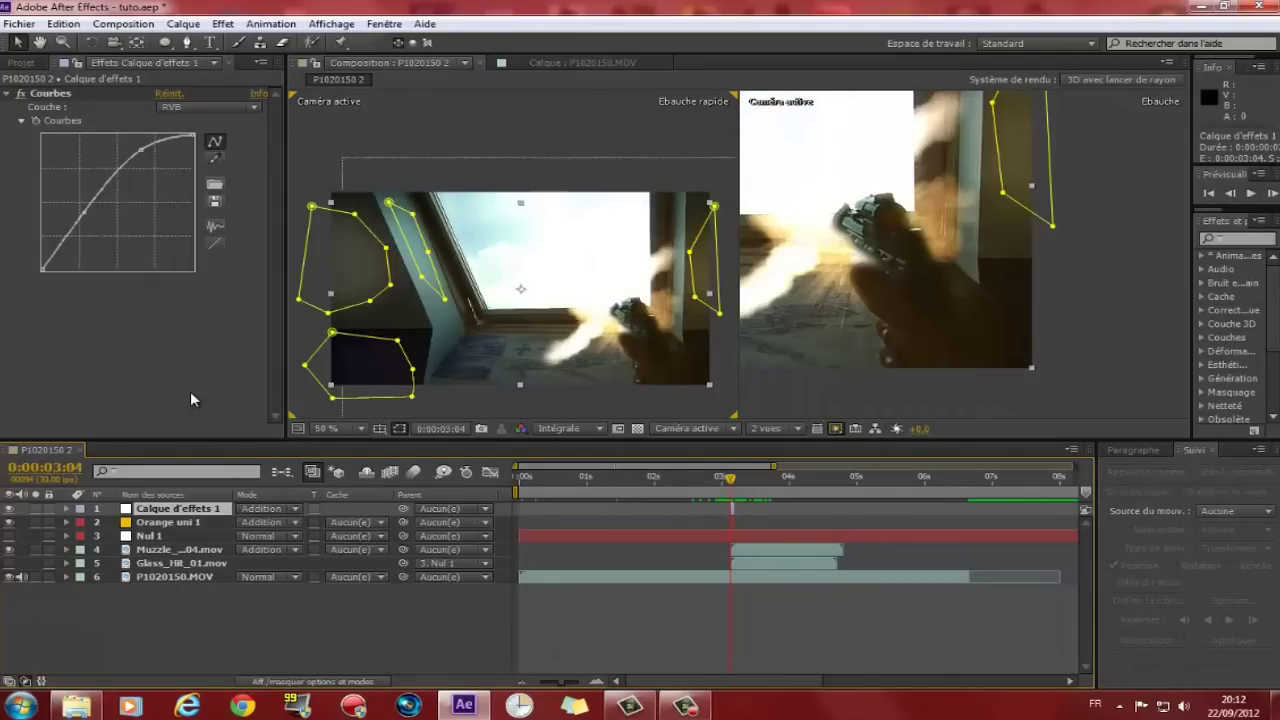
- Apply Teinte with an orange dark colour and its amount lowered to 4%
left_click(222, 23)
mouse_move(360, 155)
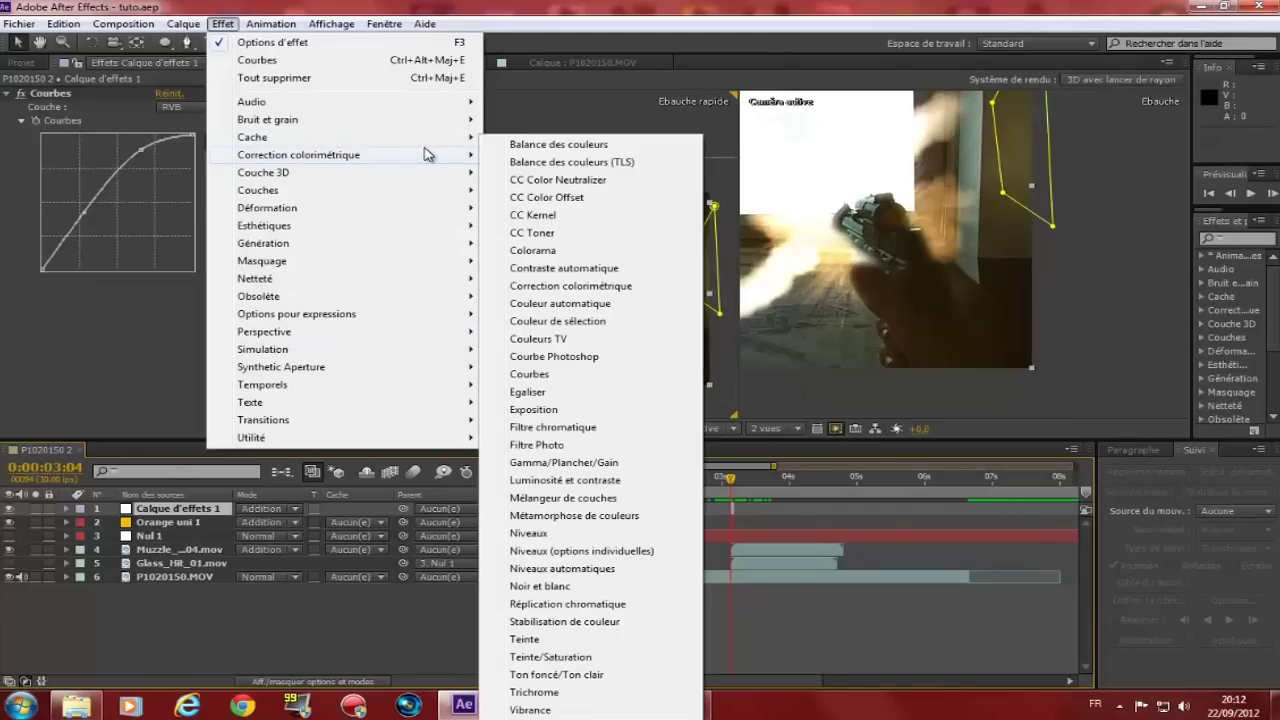
left_click(530, 640)
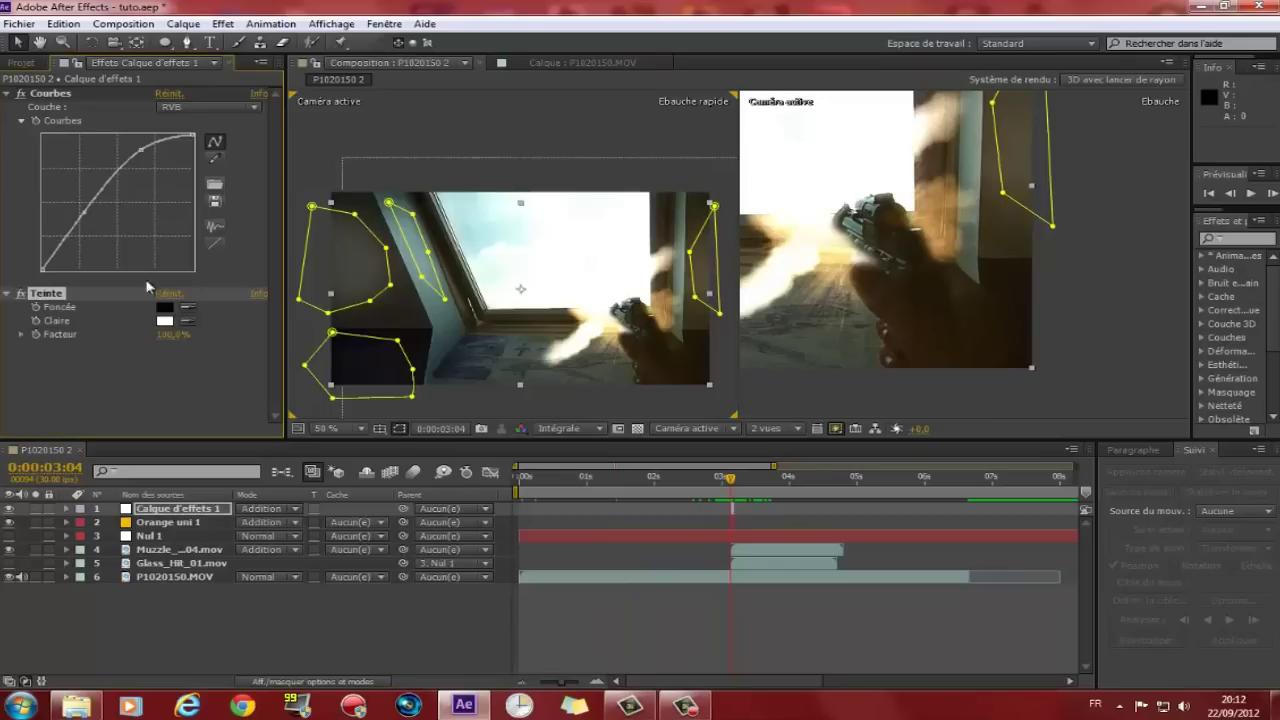
left_click(164, 309)
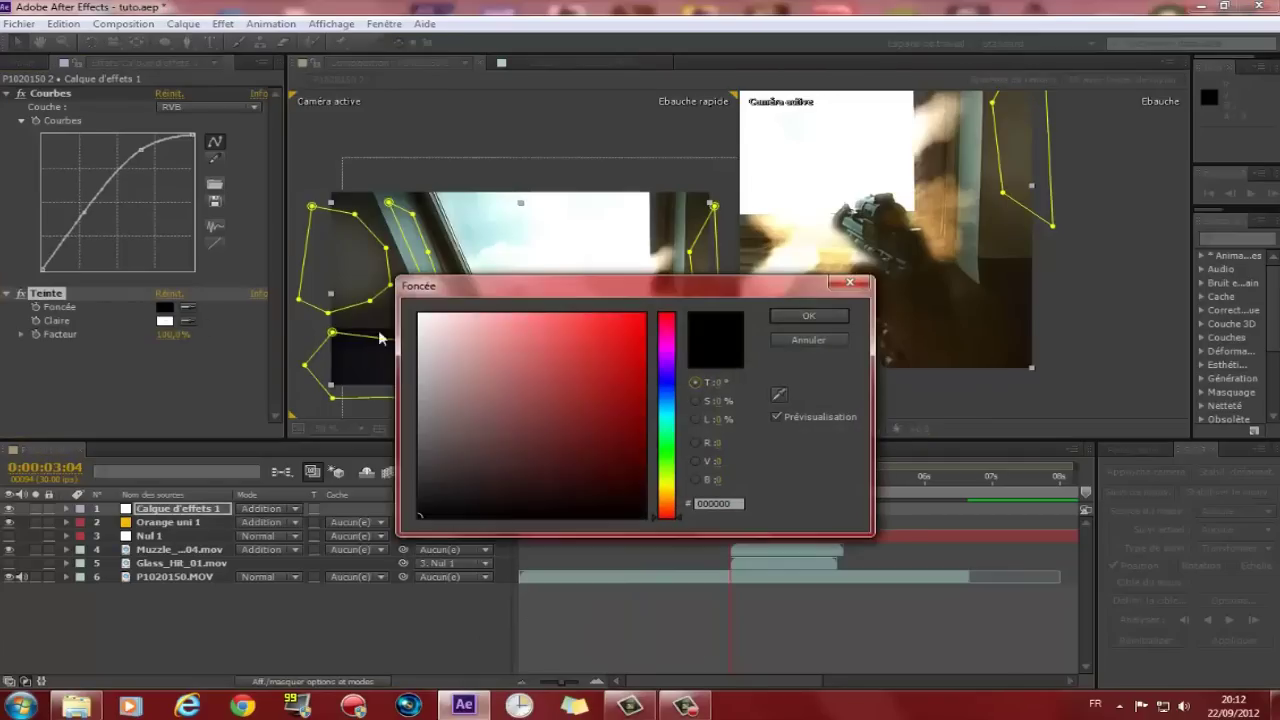
left_click_drag(666, 500, 666, 495)
mouse_move(617, 364)
left_mouse_down()
mouse_move(615, 330)
mouse_move(665, 303)
left_mouse_up()
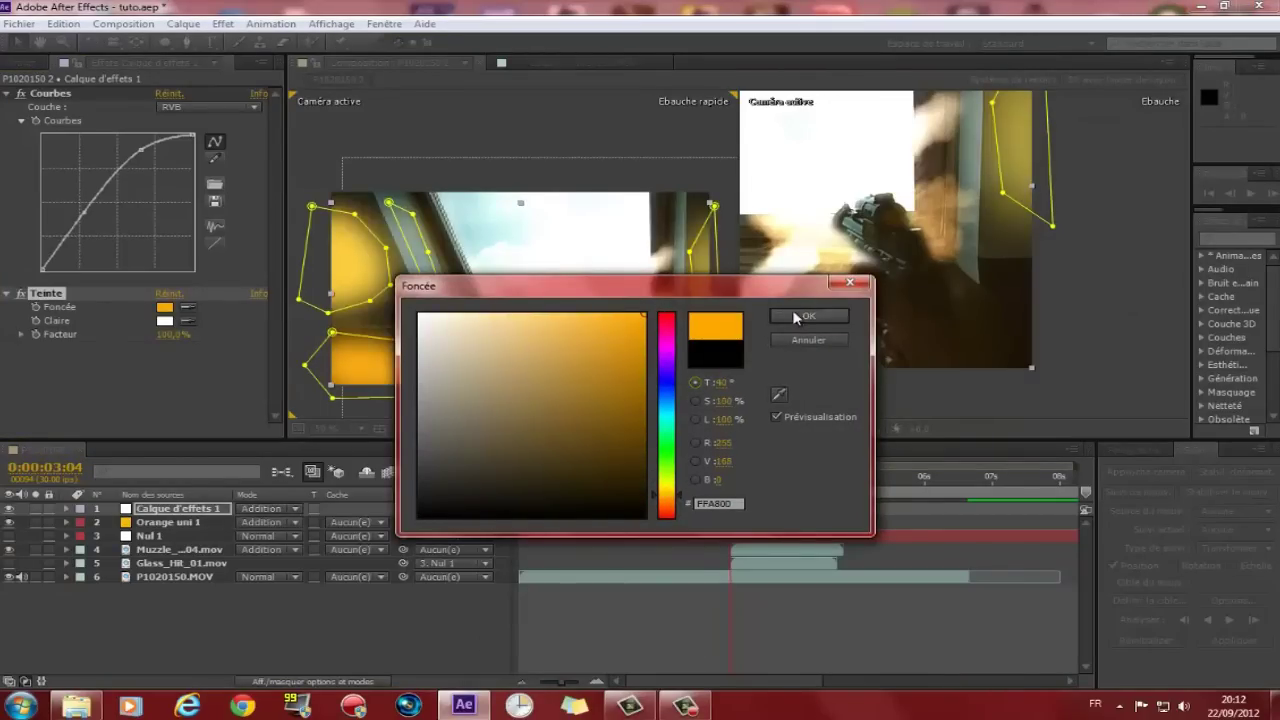
left_click(793, 316)
left_click_drag(172, 334, 86, 335)
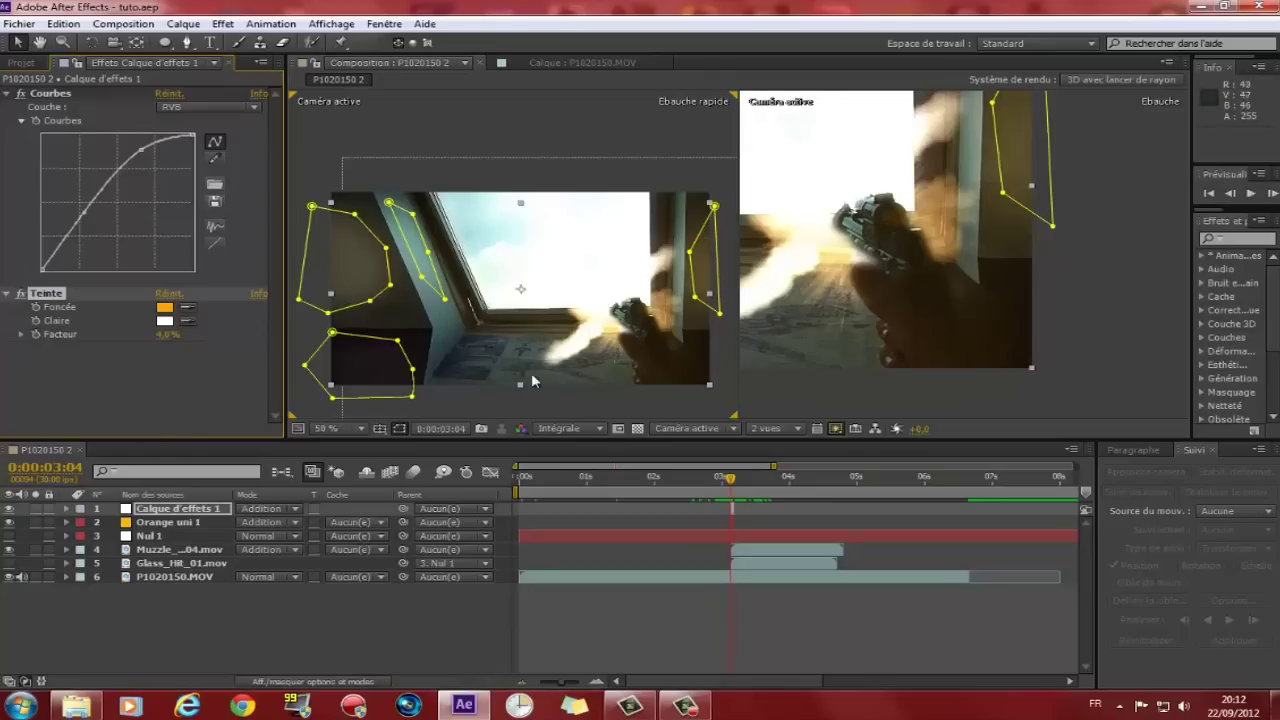
key("ctrl+a")
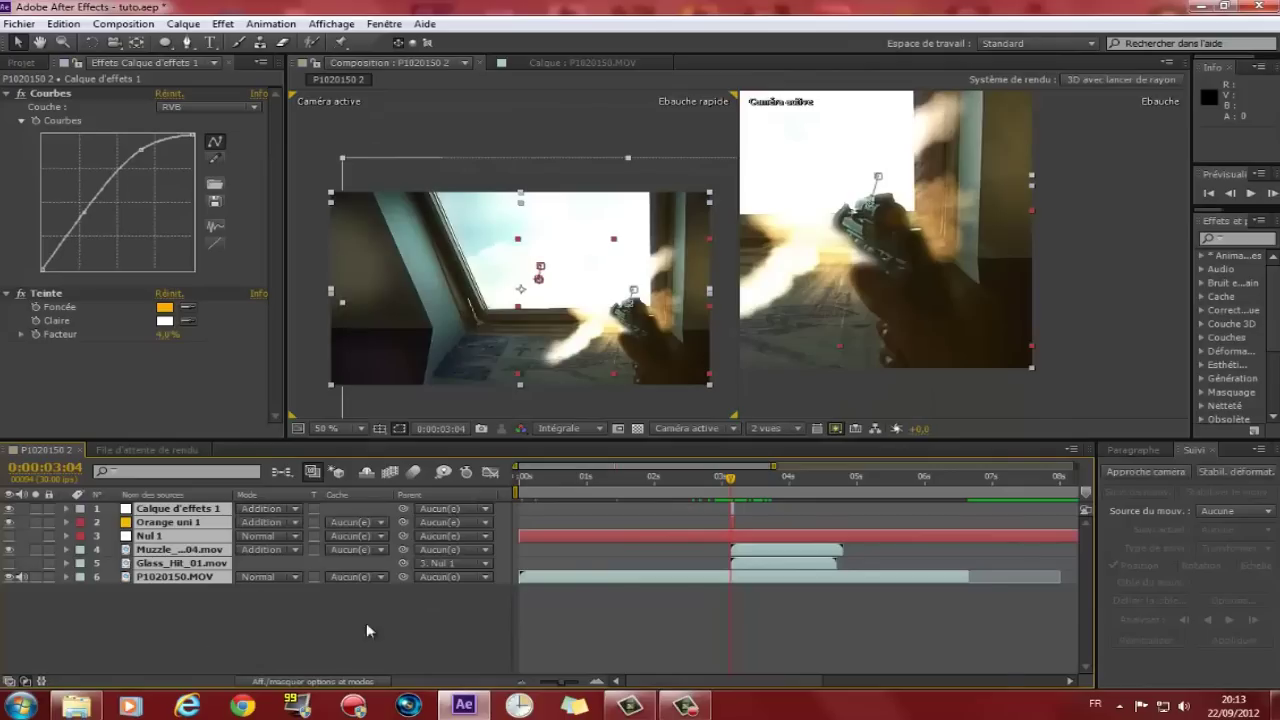
- Add Python.mp3 from the SONS folder, show its waveform, and move it near 3 seconds
left_click(14, 62)
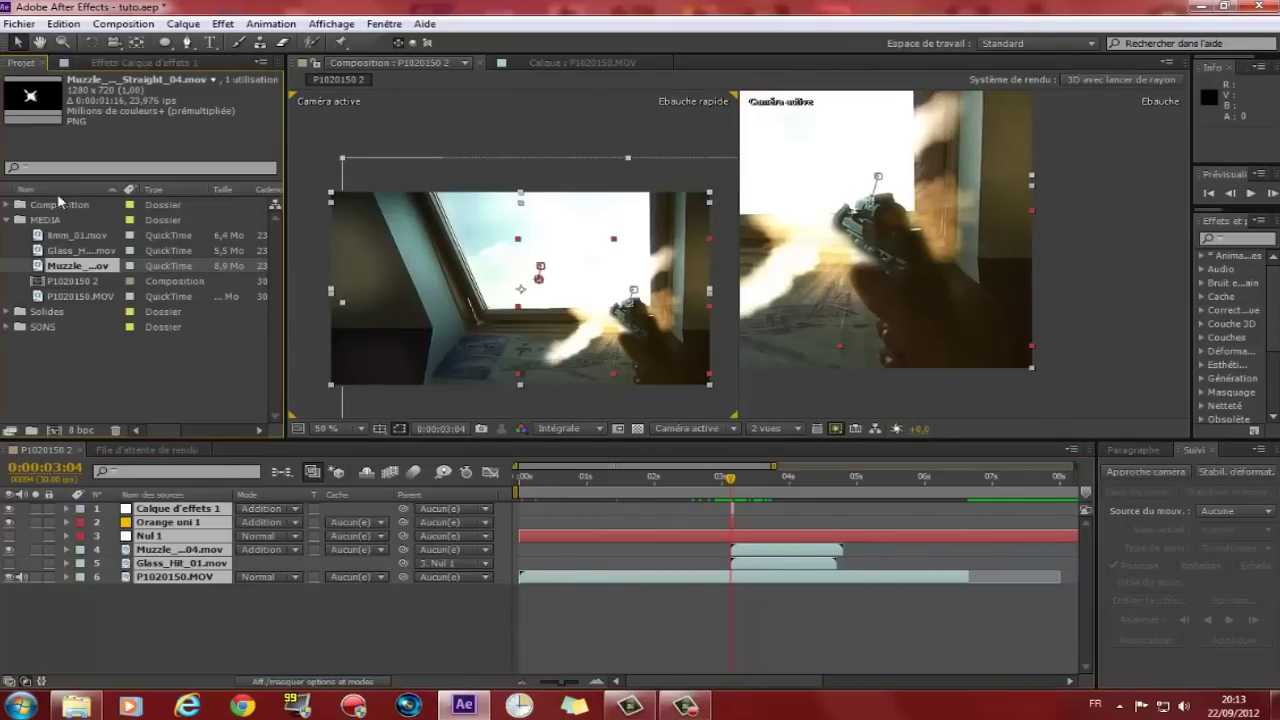
left_click(7, 327)
mouse_move(75, 342)
left_mouse_down()
mouse_move(802, 604)
mouse_move(767, 602)
left_mouse_up()
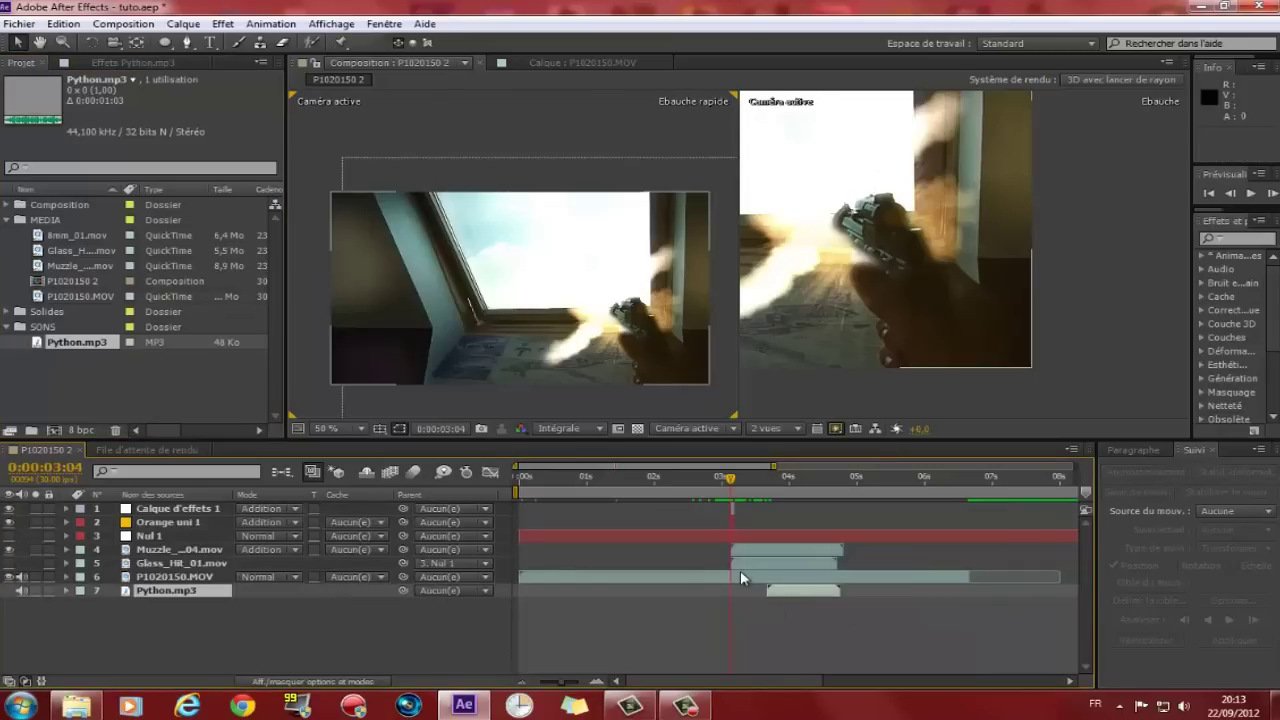
key("l")
key("l")
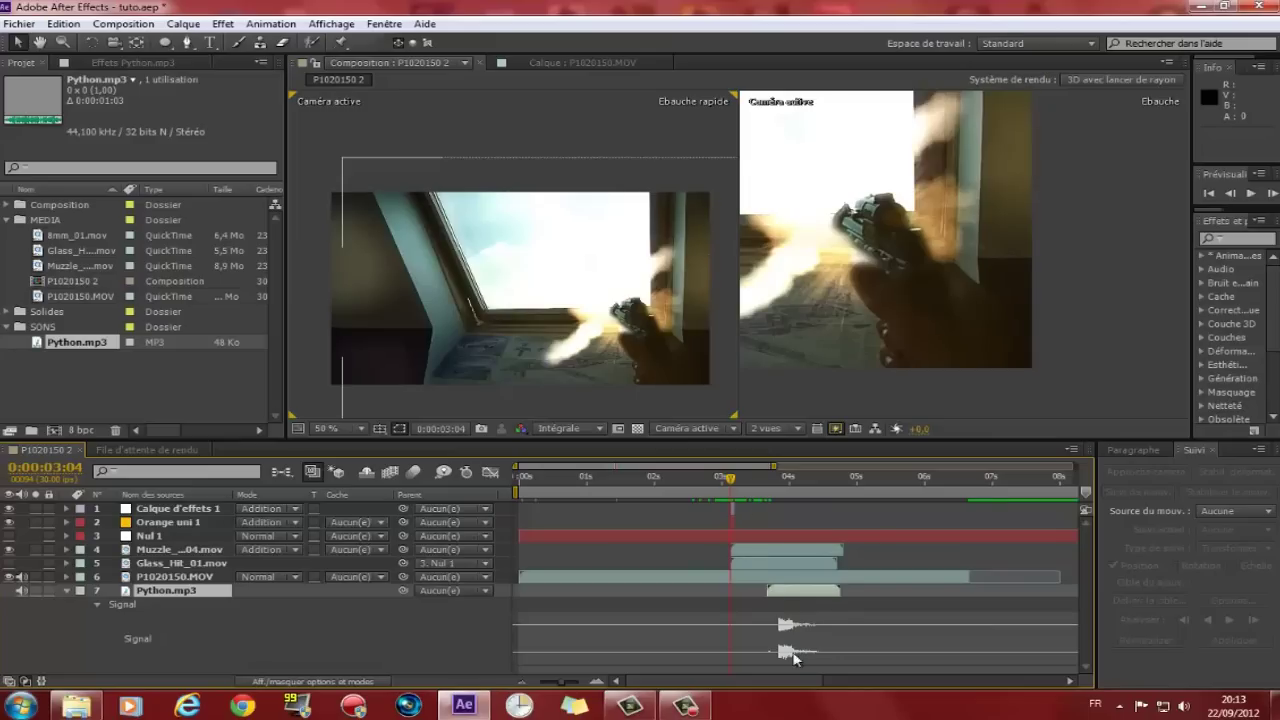
left_click(782, 594)
left_click_drag(782, 594, 743, 593)
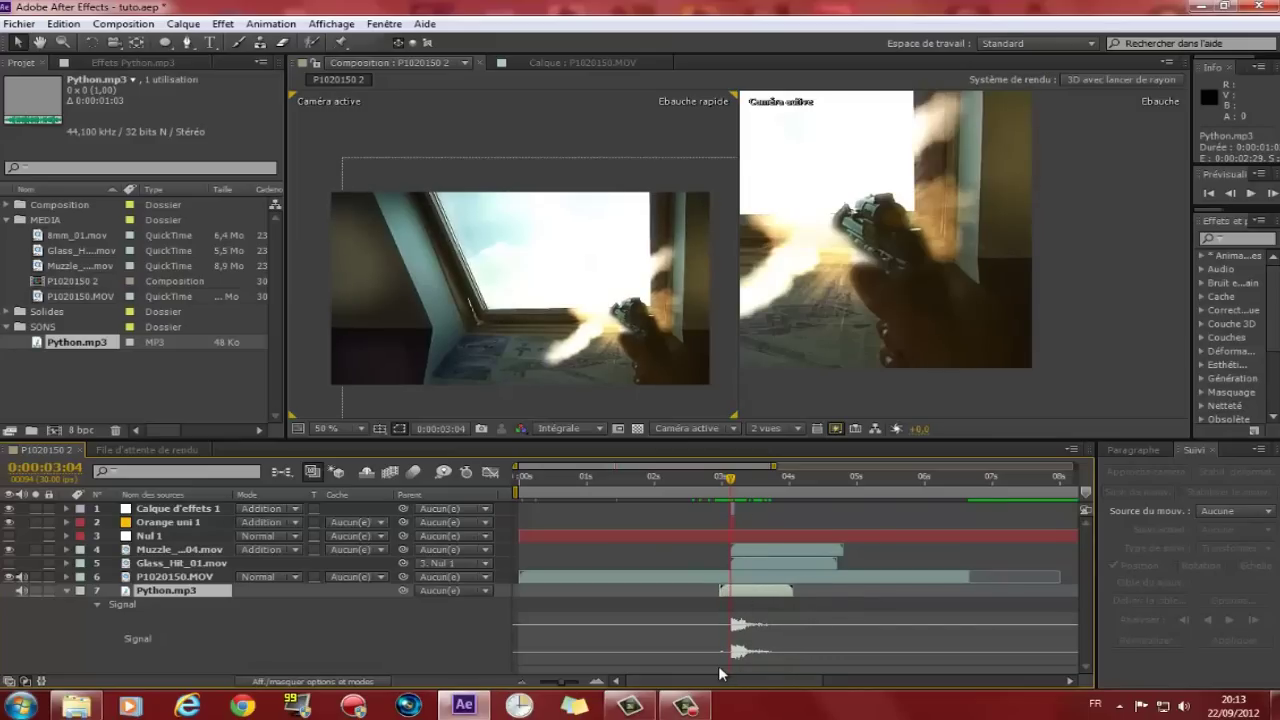
- Step to the muzzle-flash frame and zoom the timeline down to single frames
key("Page_Up")
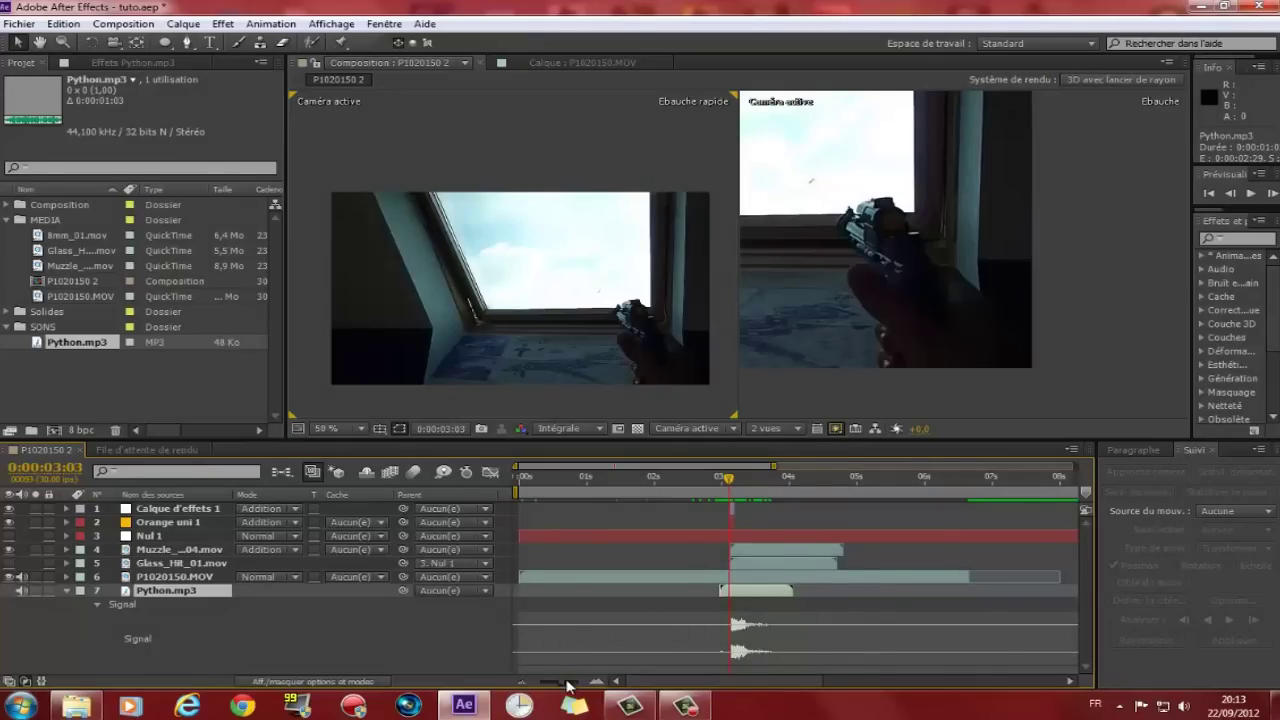
left_click_drag(567, 684, 642, 678)
key("Page_Down")
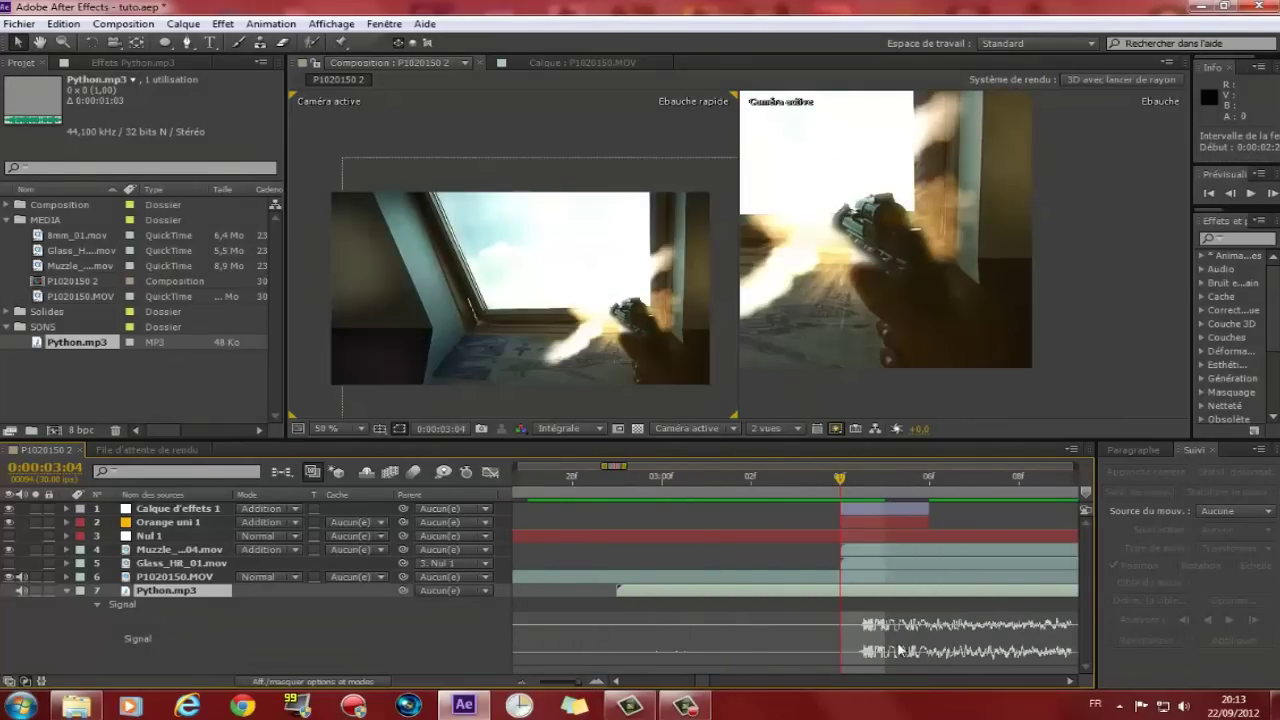
left_click(878, 652)
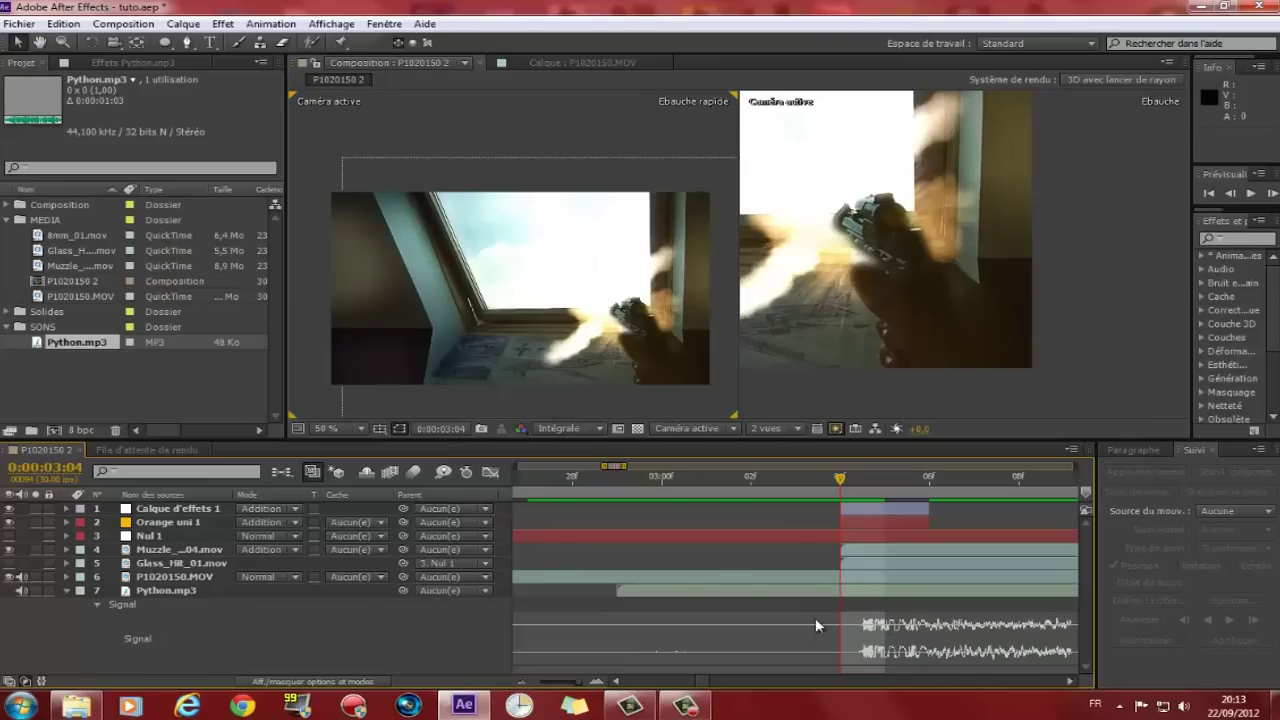
left_click_drag(577, 684, 535, 684)
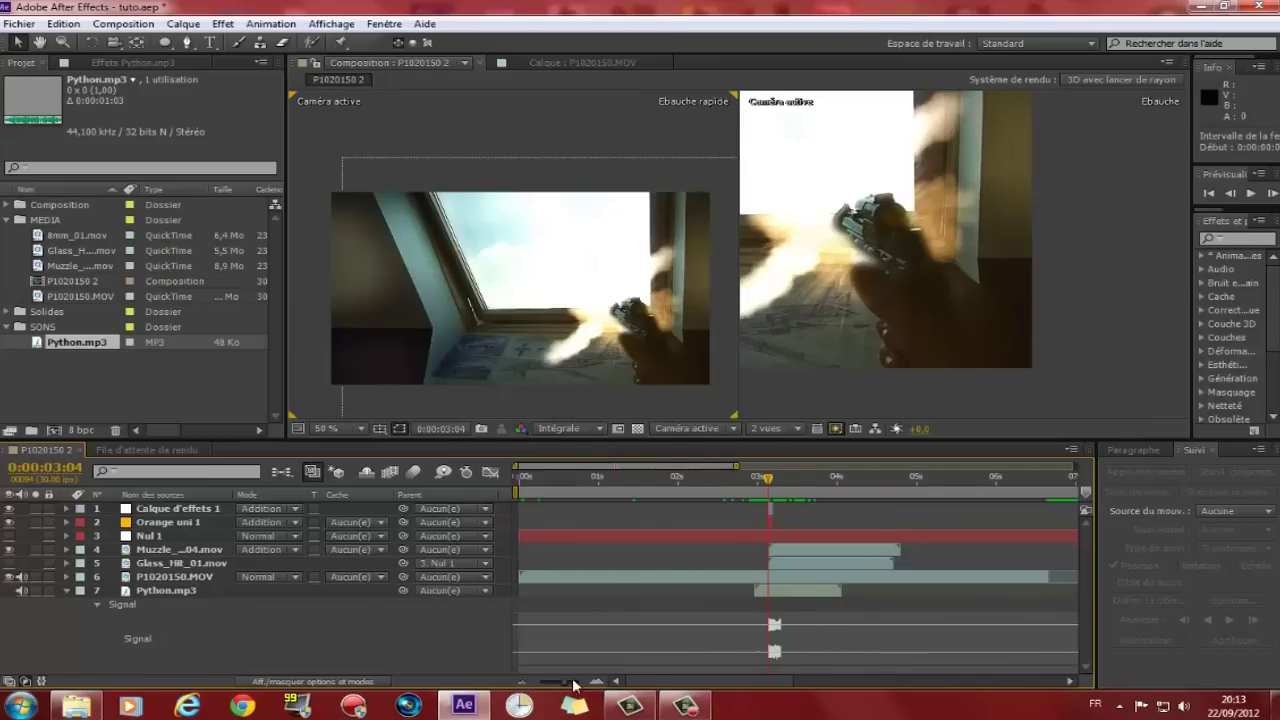
left_click(785, 589)
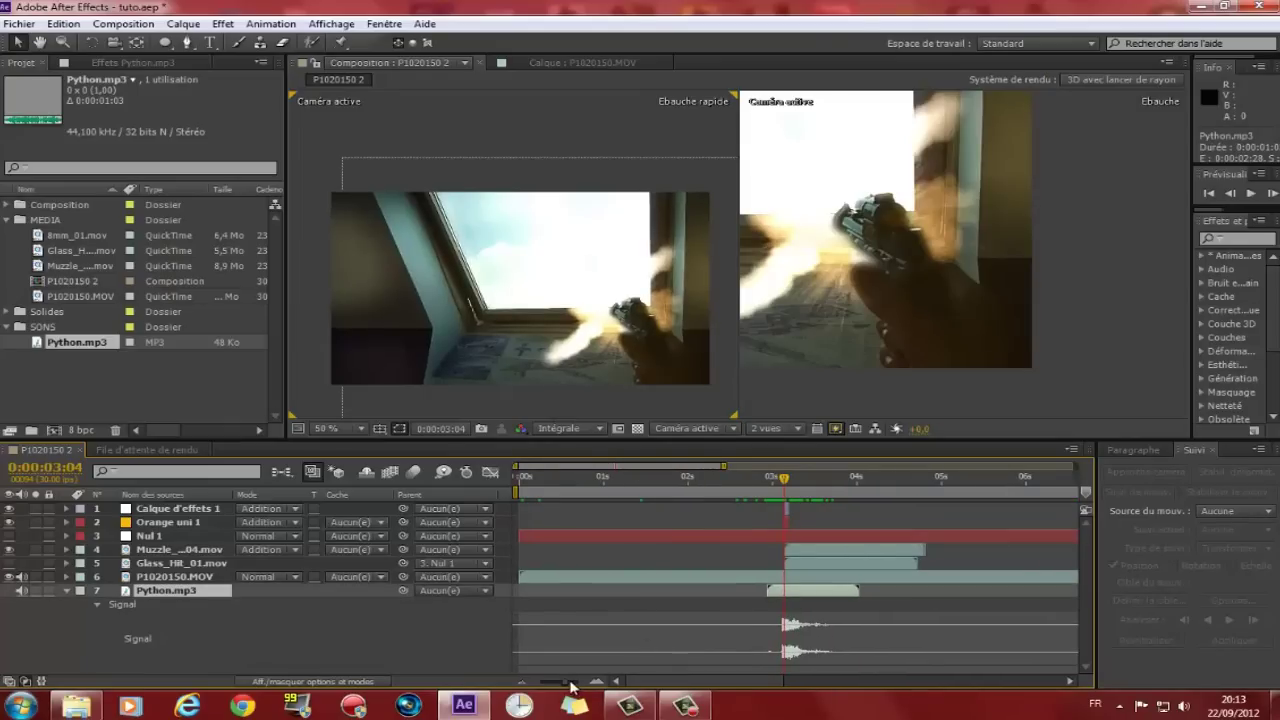
left_click_drag(570, 684, 600, 684)
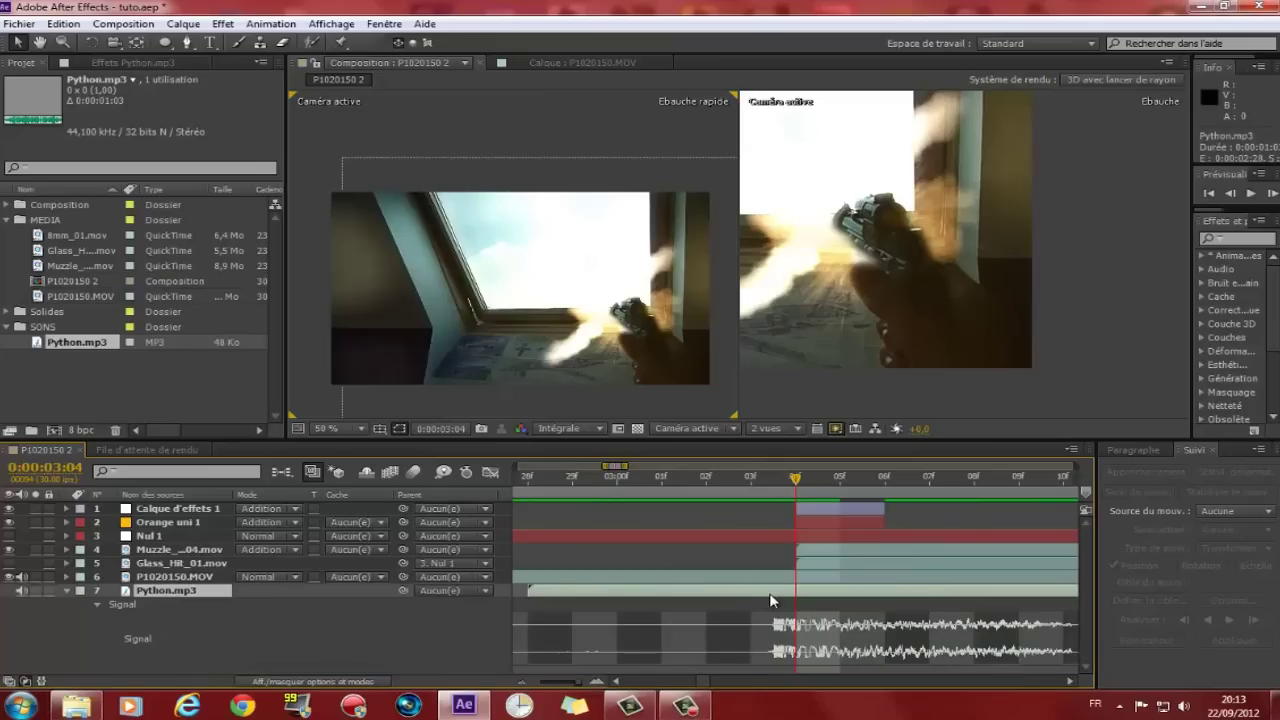
- Nudge the gunshot sound frame by frame until it starts on the muzzle-flash frame
left_click_drag(755, 594, 783, 594)
key("Page_Down")
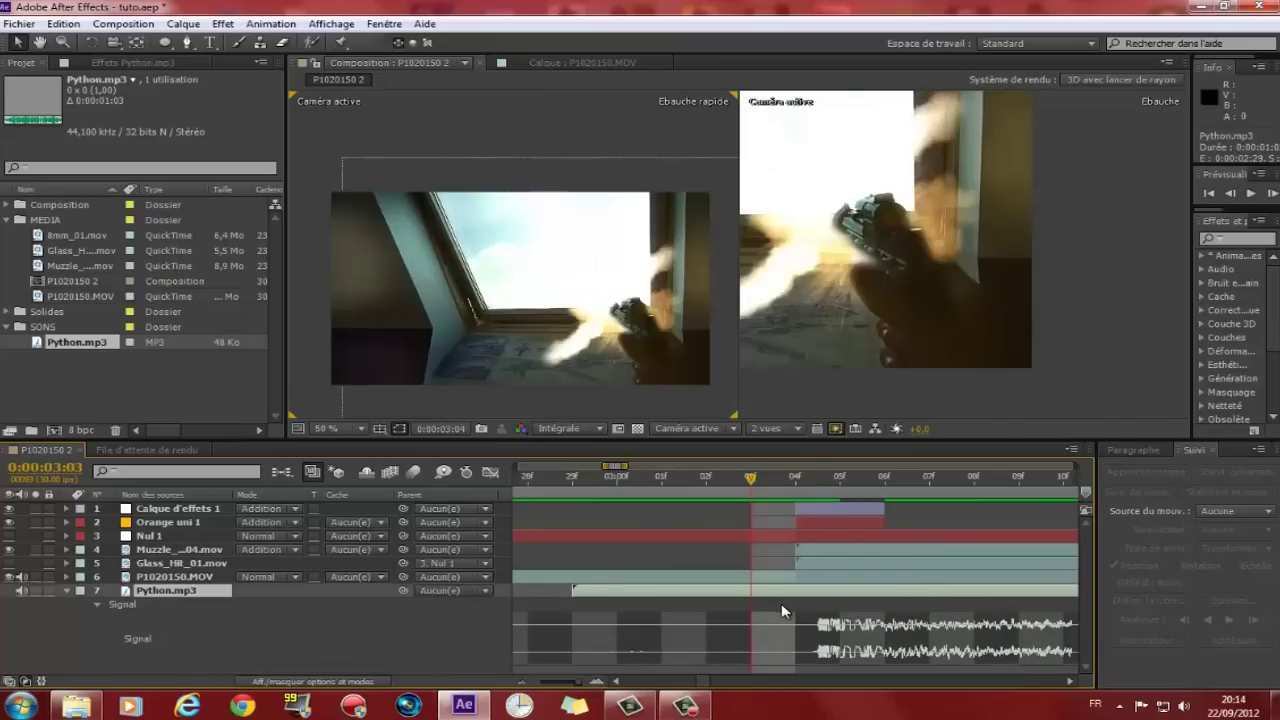
key("Page_Up")
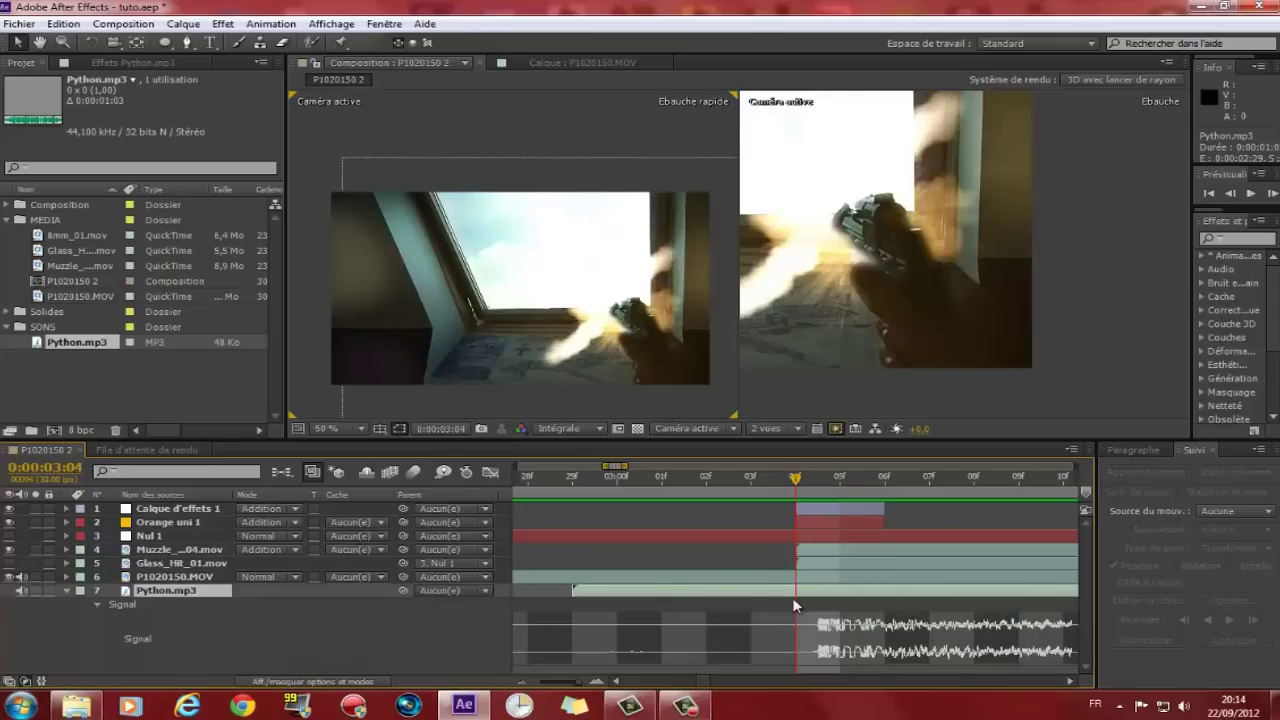
key("Page_Up")
left_click_drag(787, 594, 760, 595)
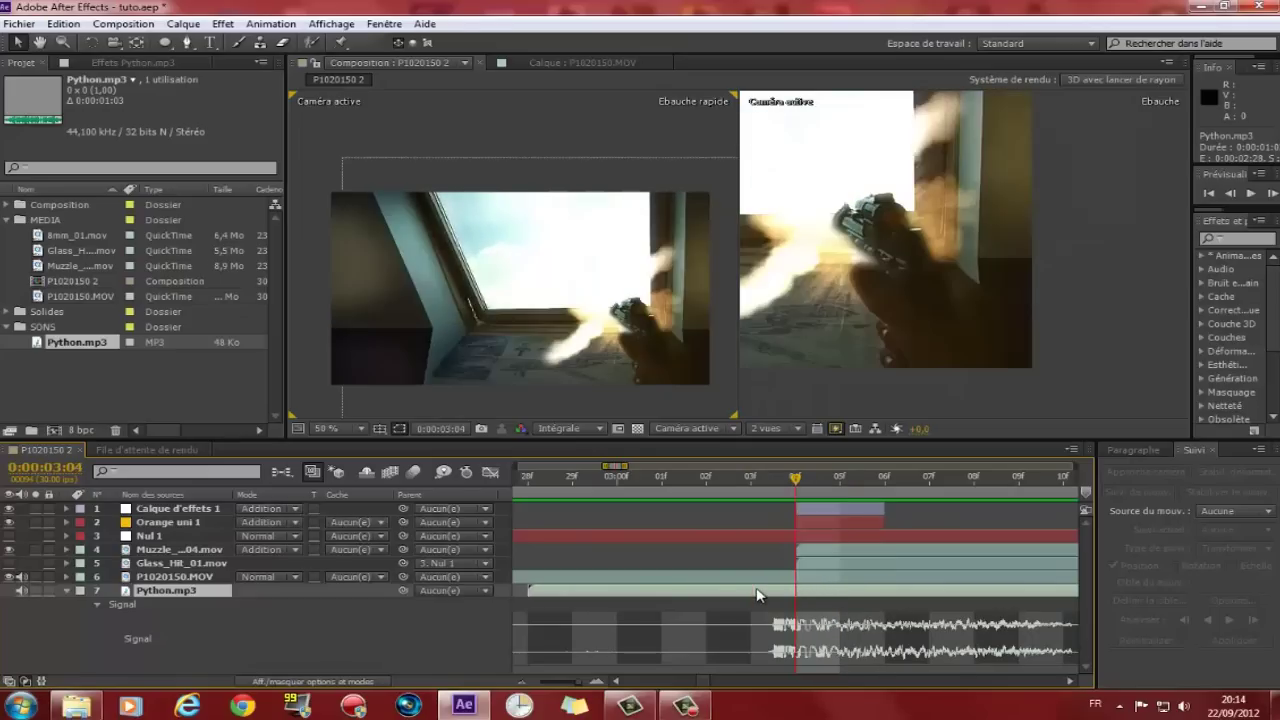
left_click_drag(777, 598, 798, 597)
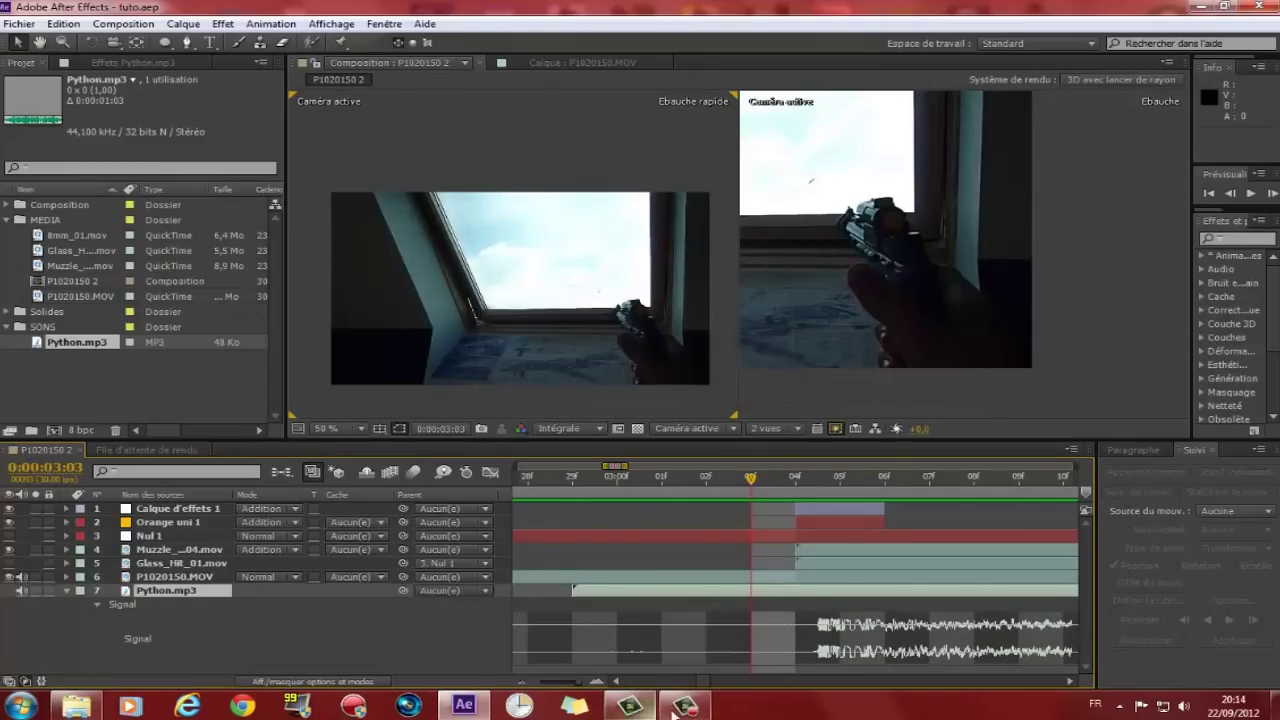
left_click(683, 707)
mouse_move(680, 710)
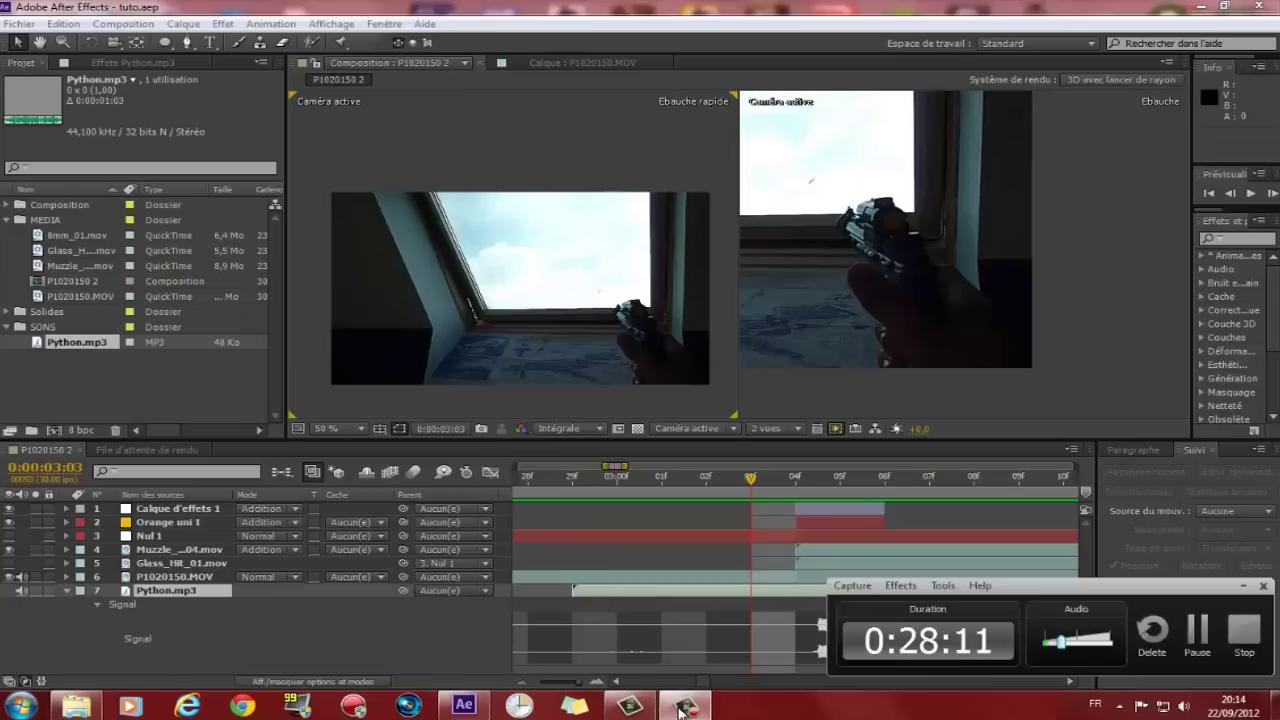
left_click(598, 564)
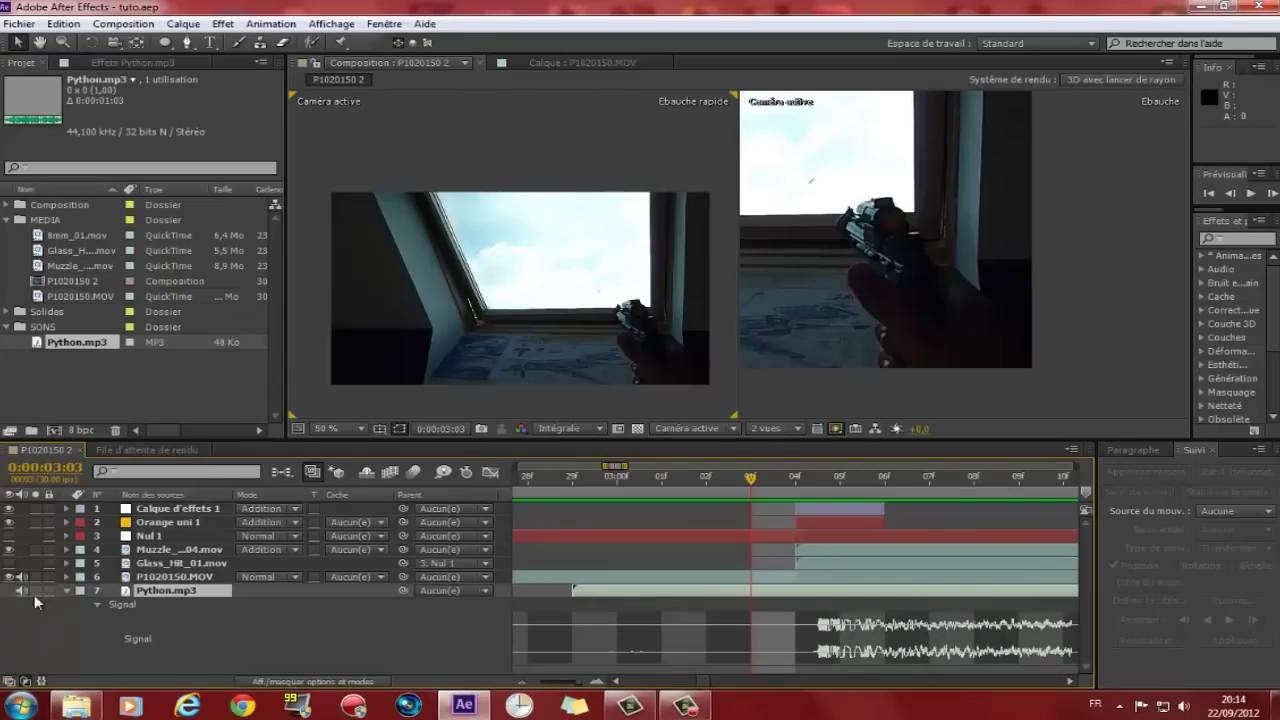
- Hide the waveform, collapse SONS, and add 8mm_01.mov as the top layer
left_click(68, 590)
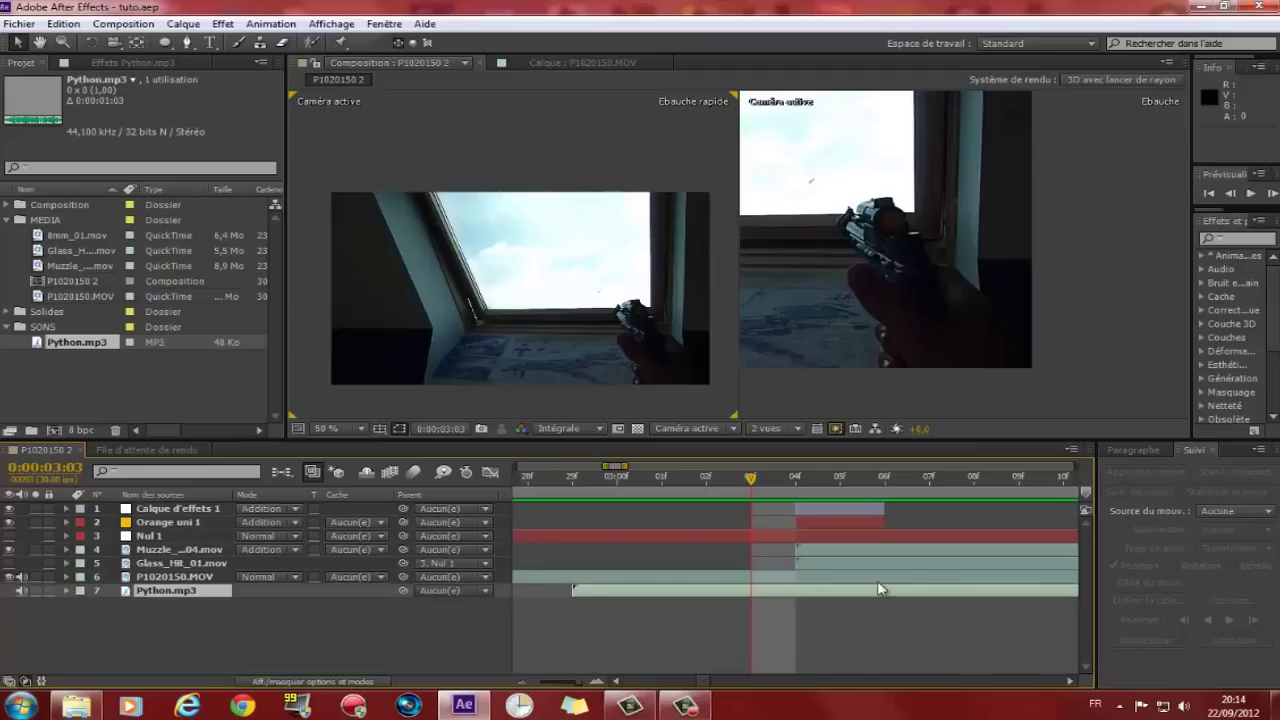
left_click(13, 327)
mouse_move(64, 236)
left_mouse_down()
mouse_move(157, 553)
mouse_move(139, 509)
left_mouse_up()
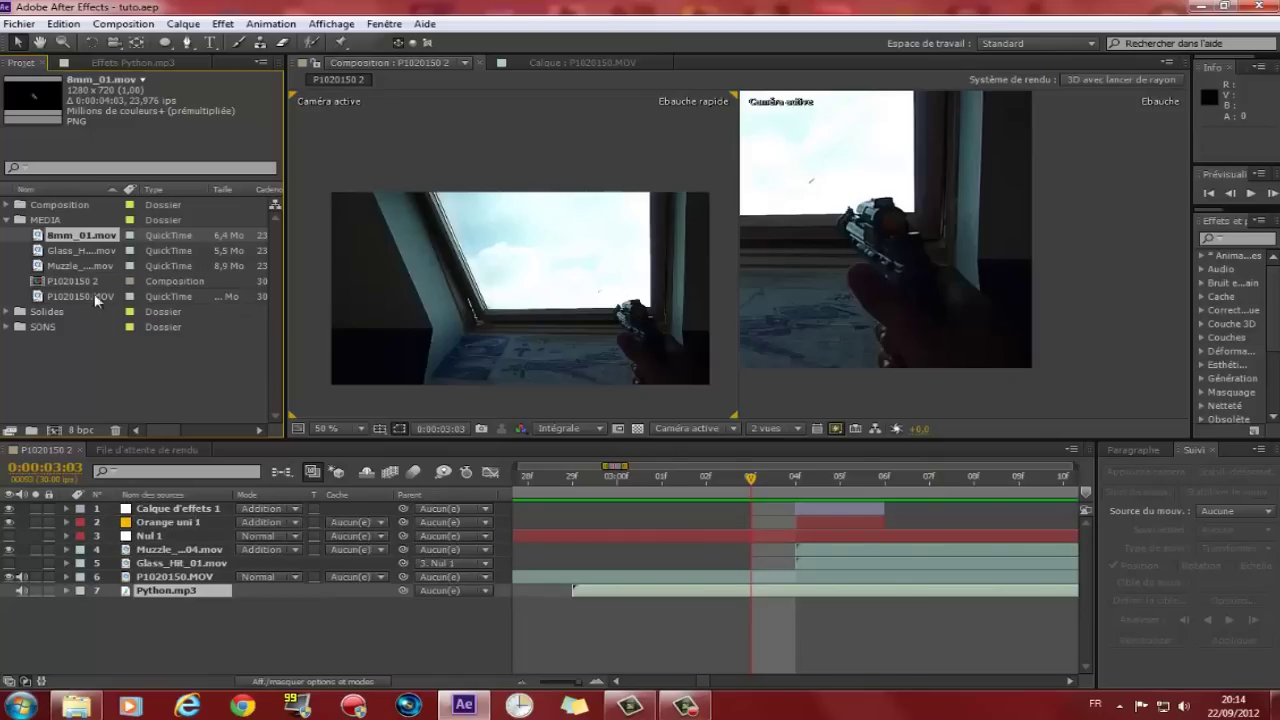
left_click_drag(86, 240, 131, 511)
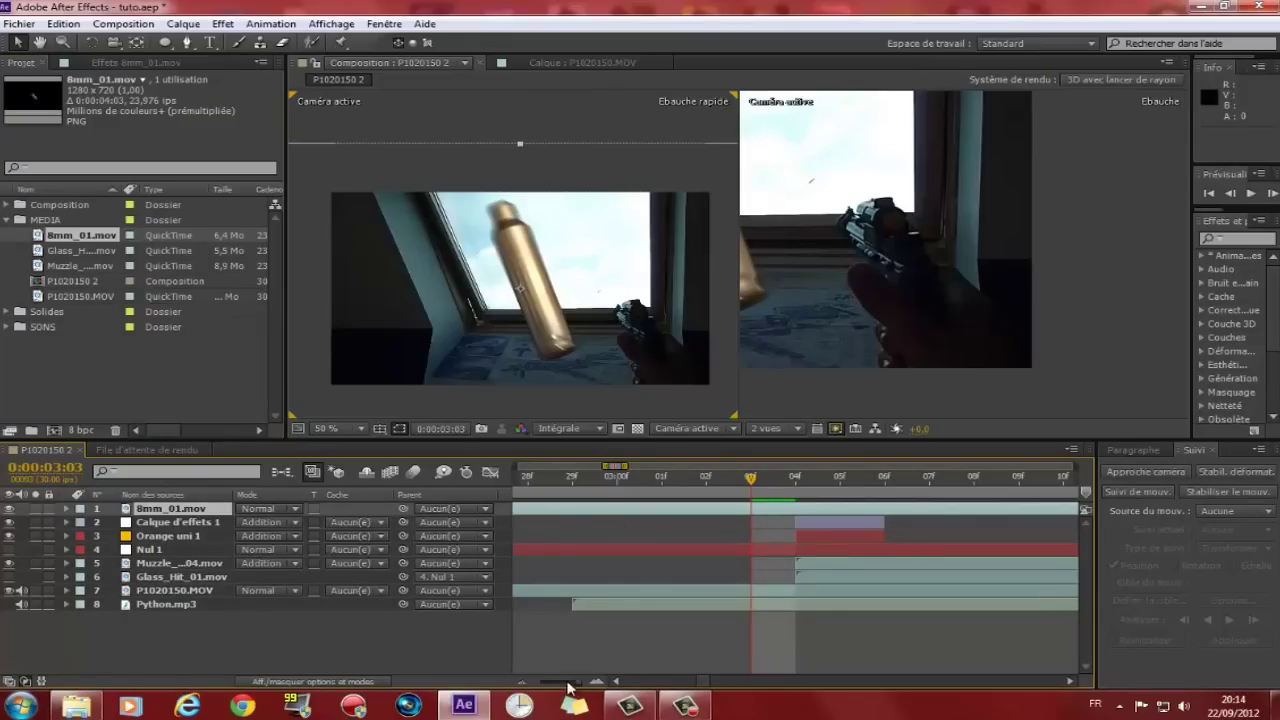
- Trim the 8mm_01.mov layer to start at the 3:04 gunshot frame
left_click_drag(581, 684, 530, 684)
left_click_drag(519, 508, 614, 508)
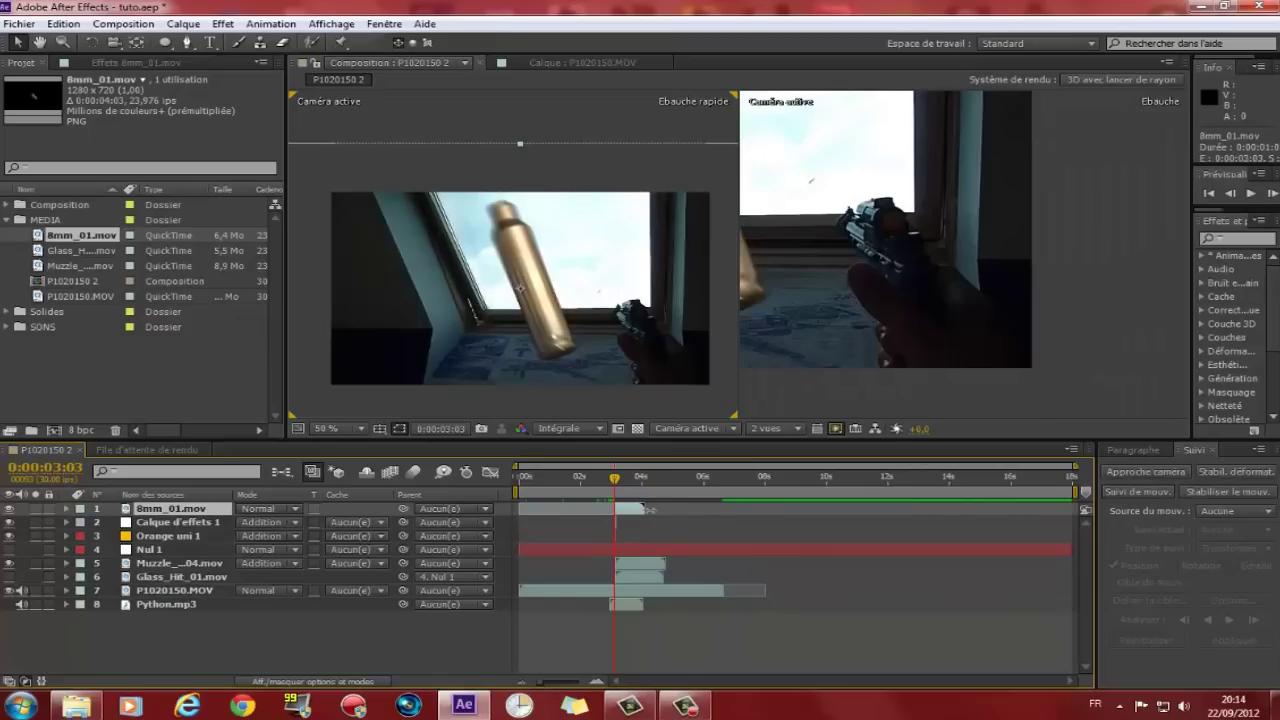
left_click_drag(546, 686, 600, 686)
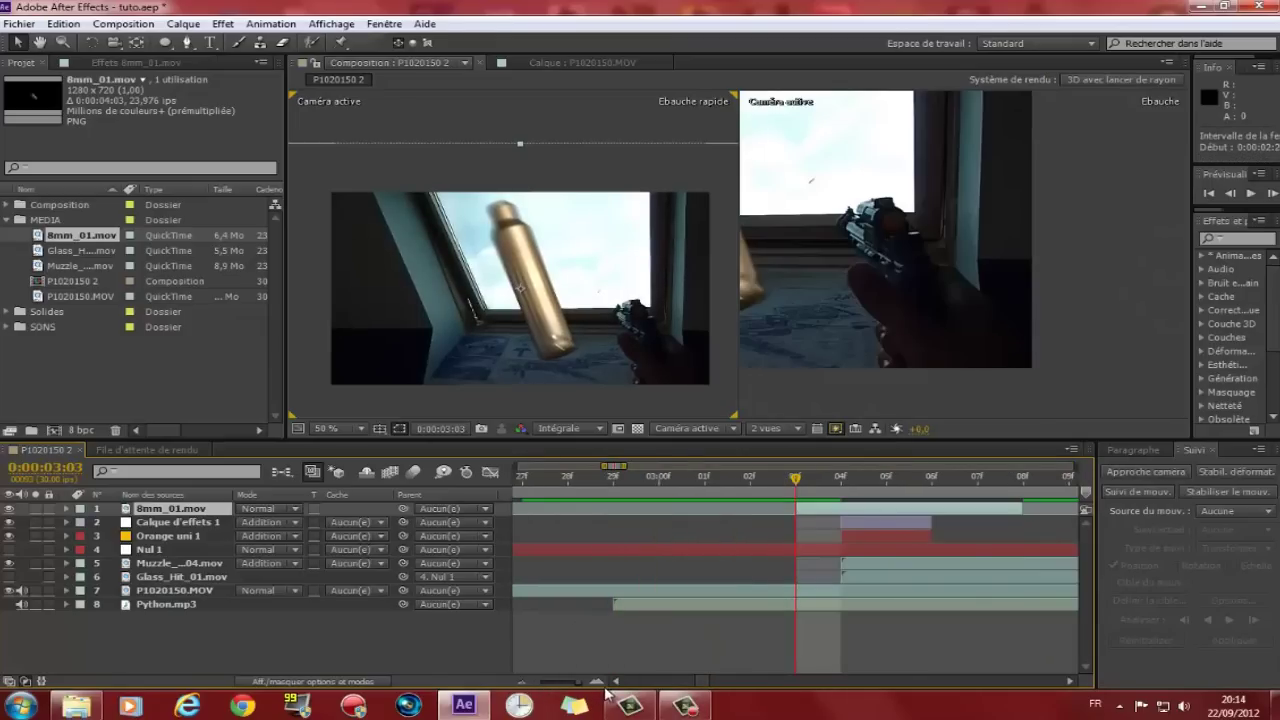
left_click_drag(912, 508, 957, 508)
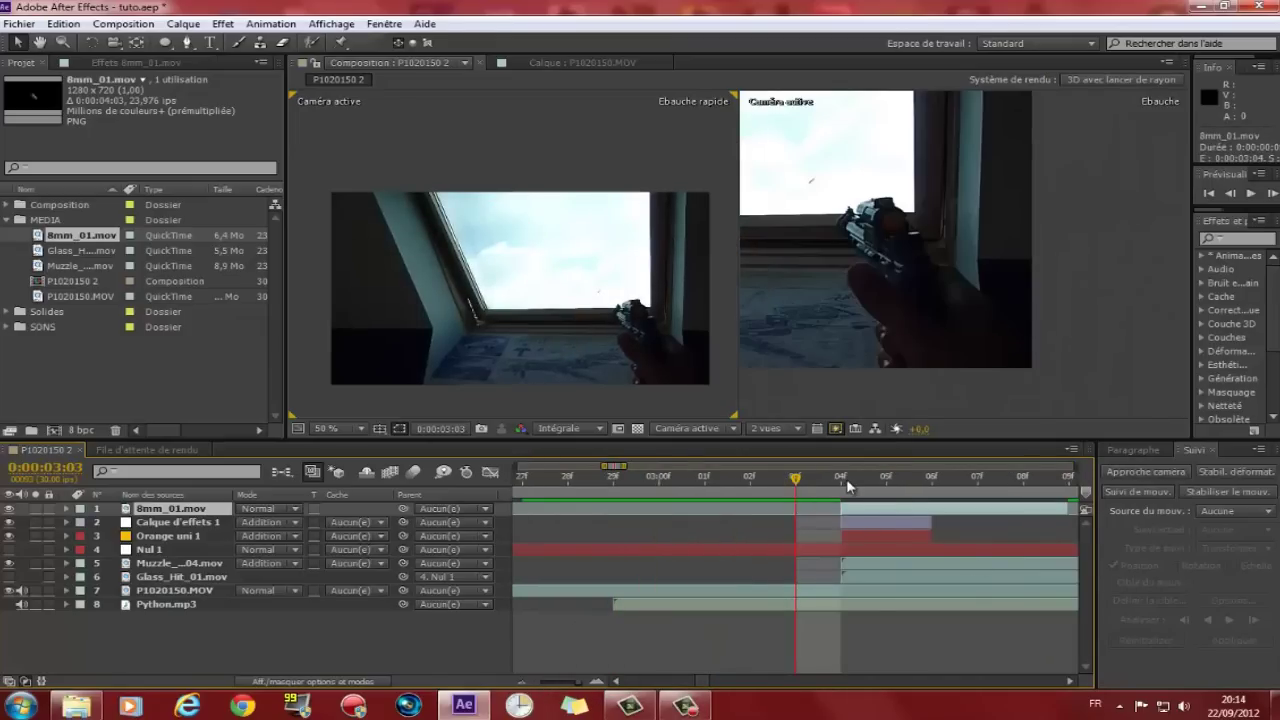
left_click(846, 478)
- Scale the shell casing to about 13% and rotate it roughly -25,6° beside the gun
scroll(668, 265, "down", 3)
scroll(627, 336, "up", 1)
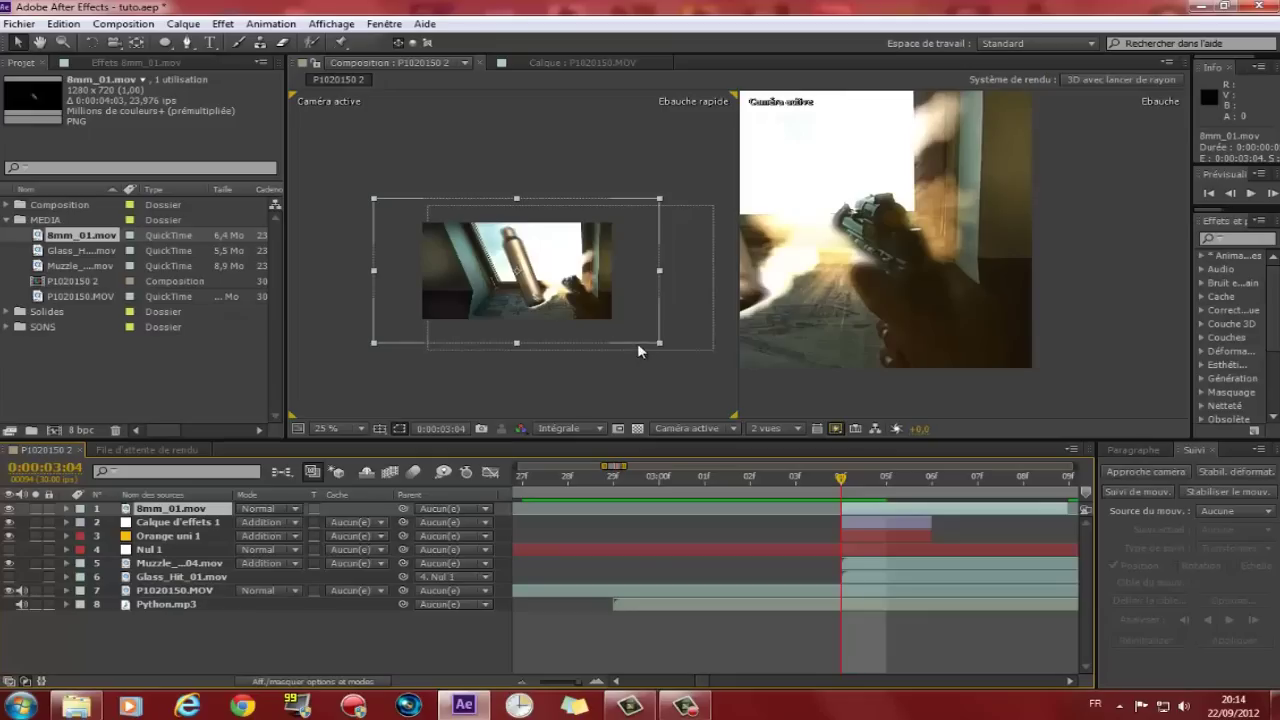
mouse_move(656, 347)
left_mouse_down()
mouse_move(545, 275)
mouse_move(597, 290)
left_mouse_up()
key("period")
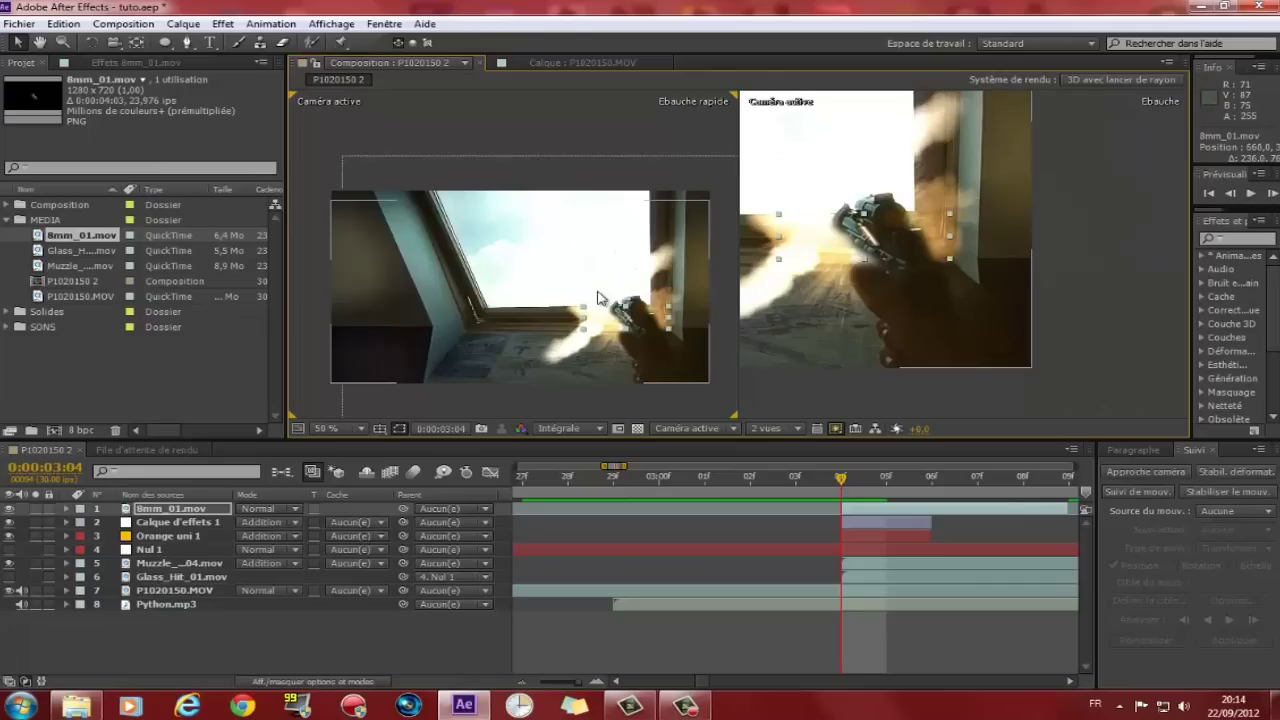
scroll(595, 307, "up", 3)
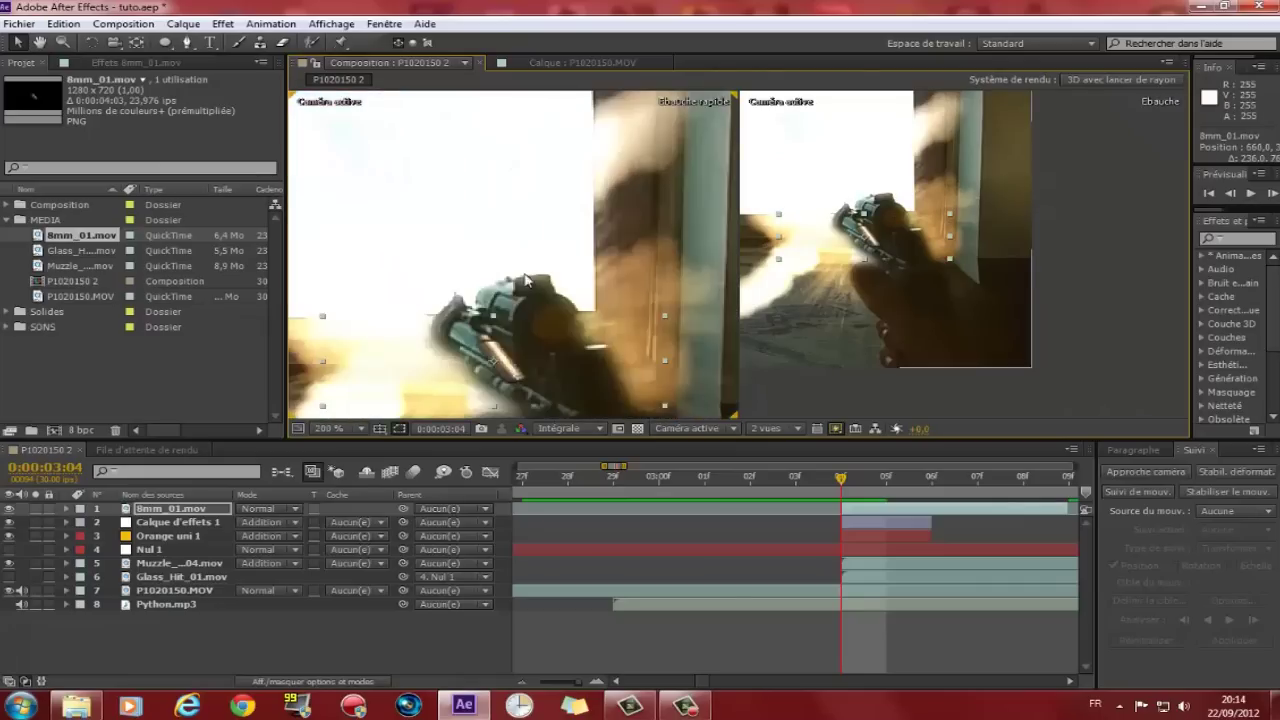
mouse_move(648, 339)
left_mouse_down()
mouse_move(637, 316)
mouse_move(620, 334)
mouse_move(630, 338)
left_mouse_up()
left_click_drag(639, 318, 630, 260)
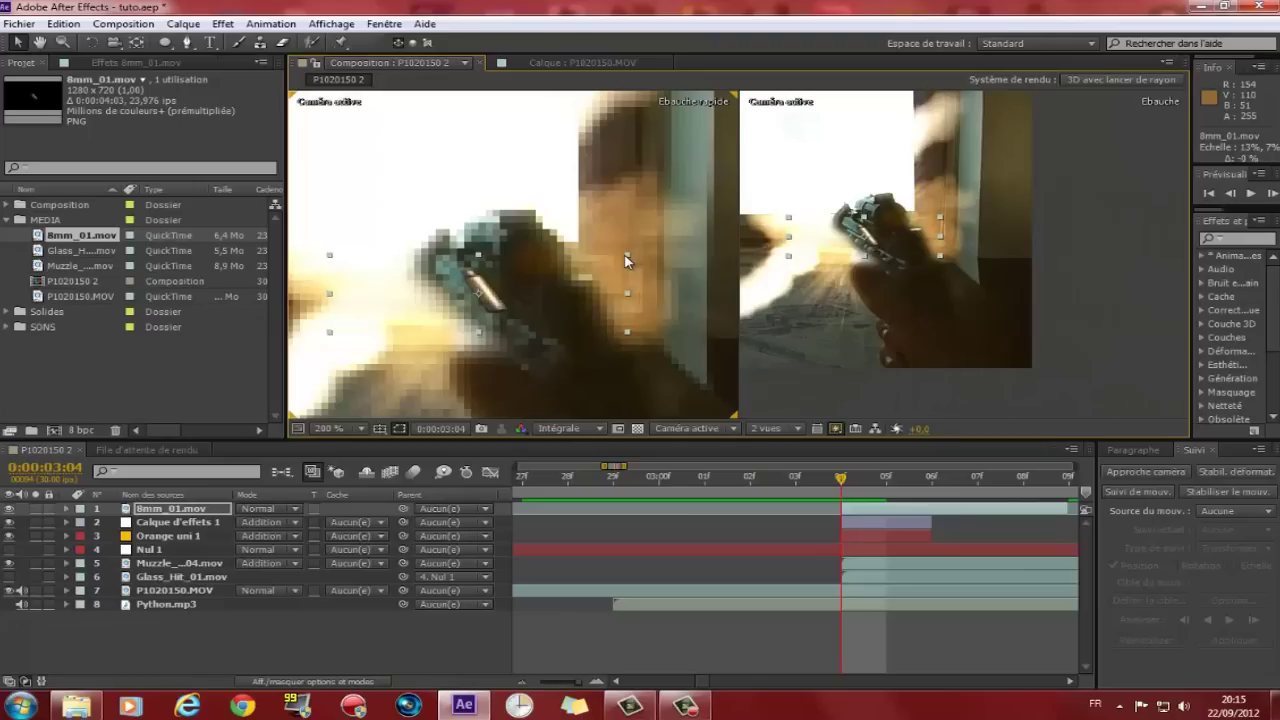
left_click_drag(628, 262, 558, 243)
key("w")
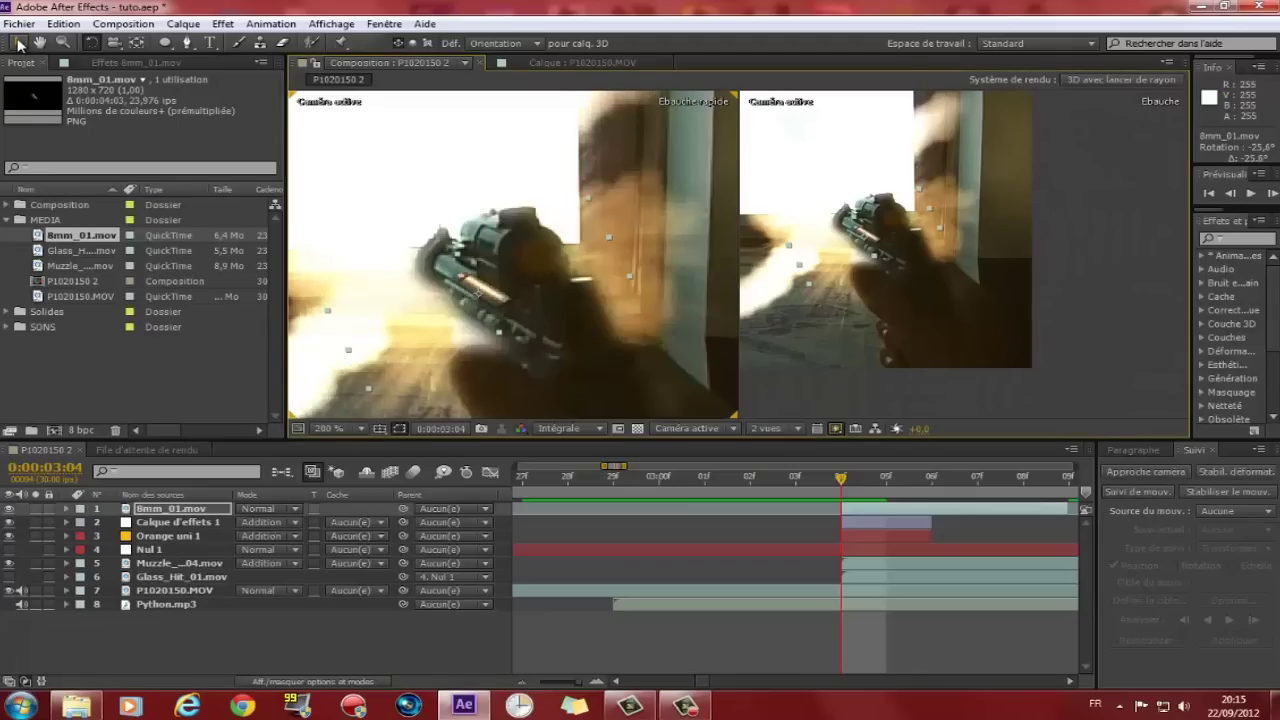
left_click(18, 42)
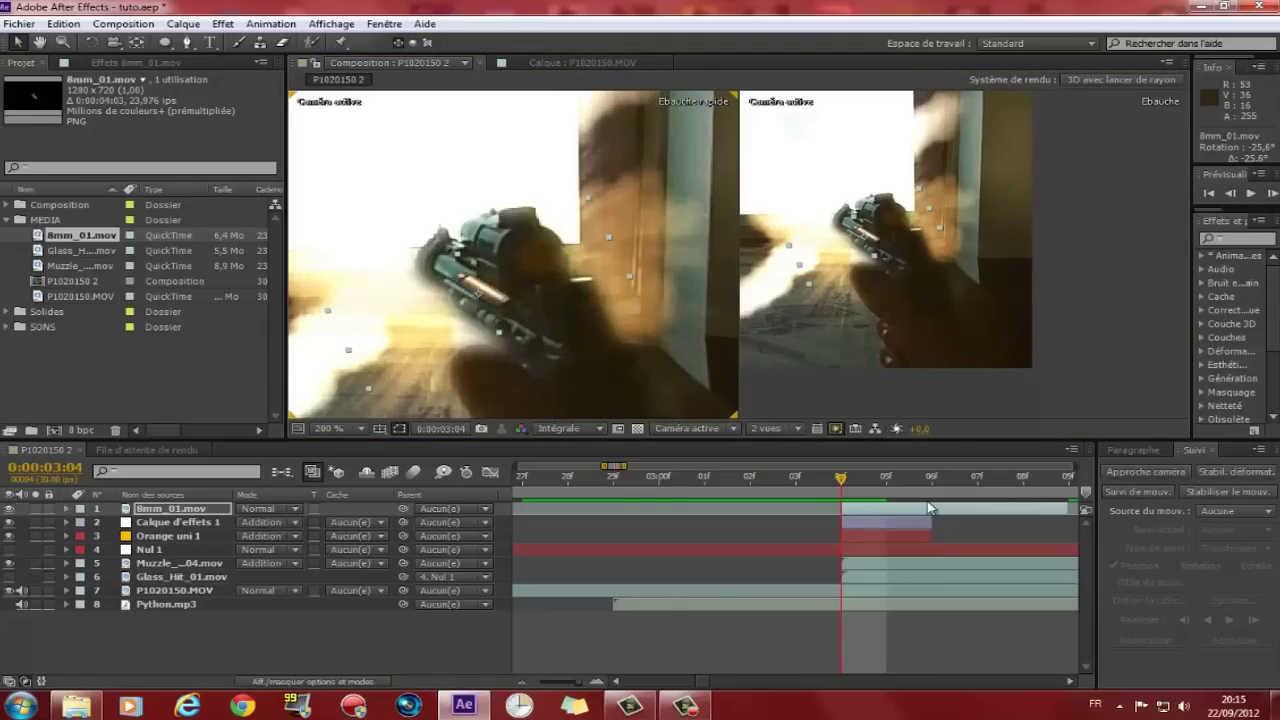
- Keyframe the casing's Position at 660,316 on 3:04, with the layer starting there
left_click(67, 509)
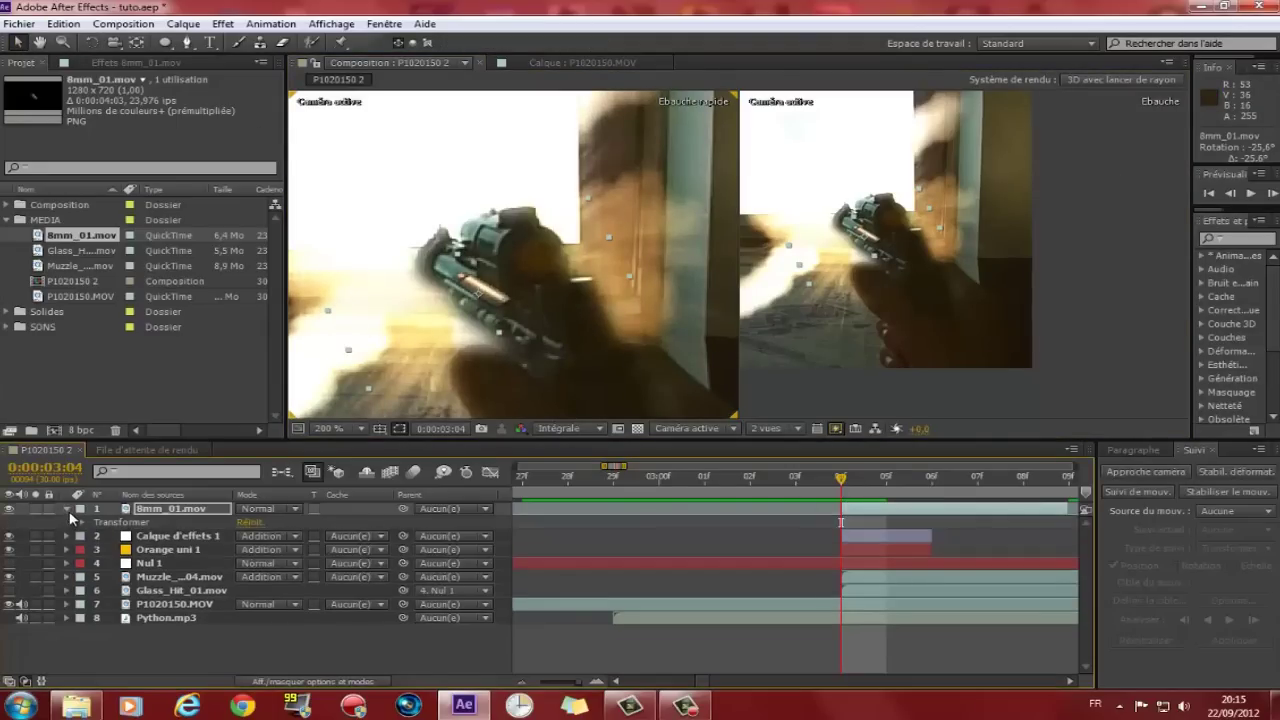
left_click(68, 509)
key("p")
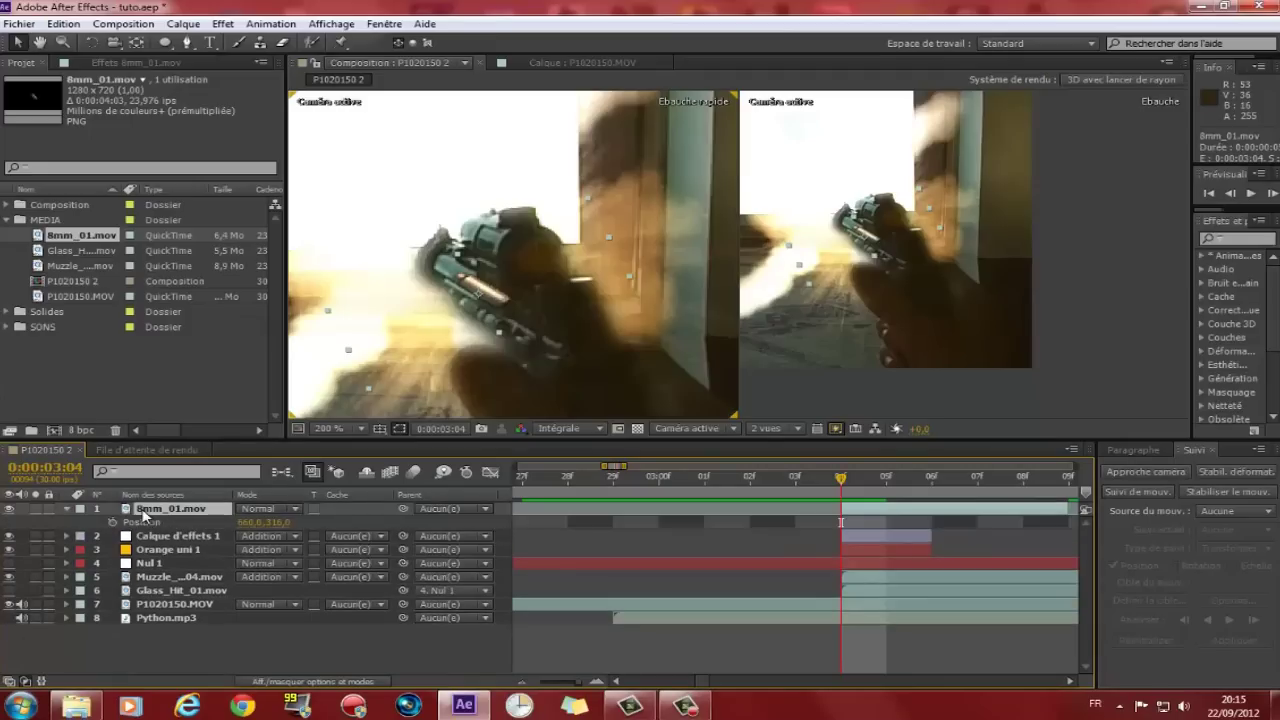
key("p")
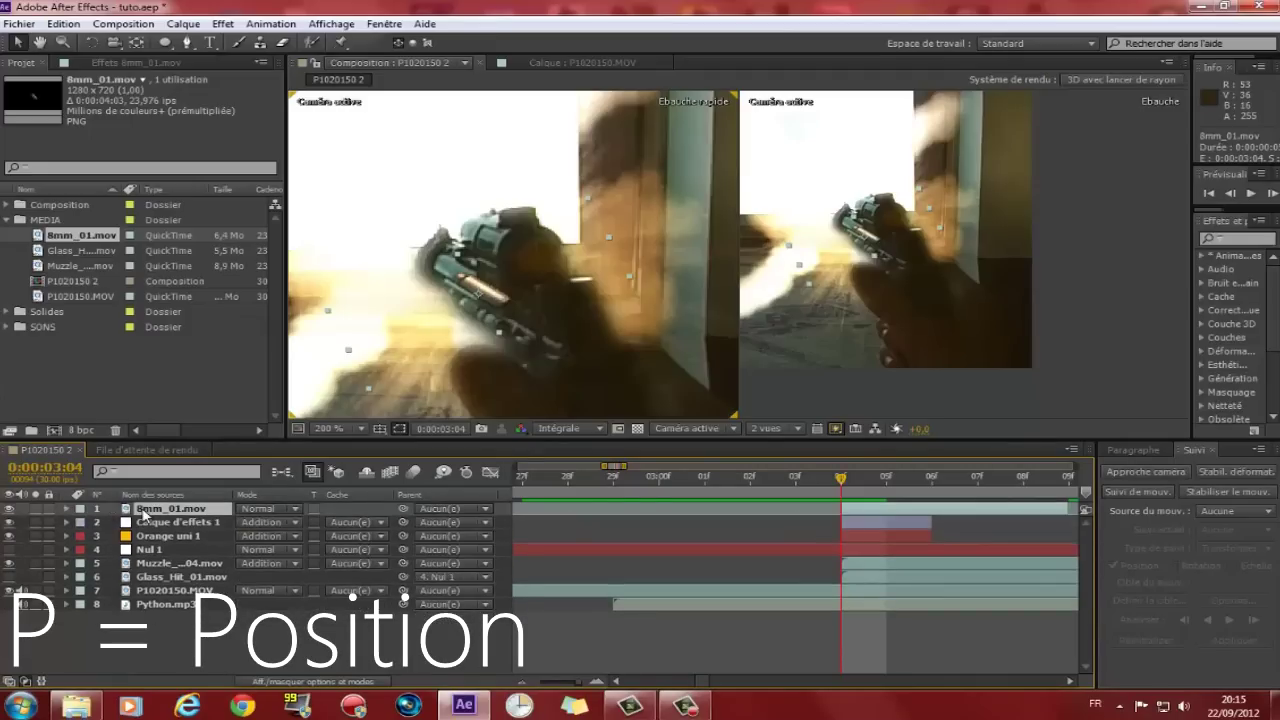
key("p")
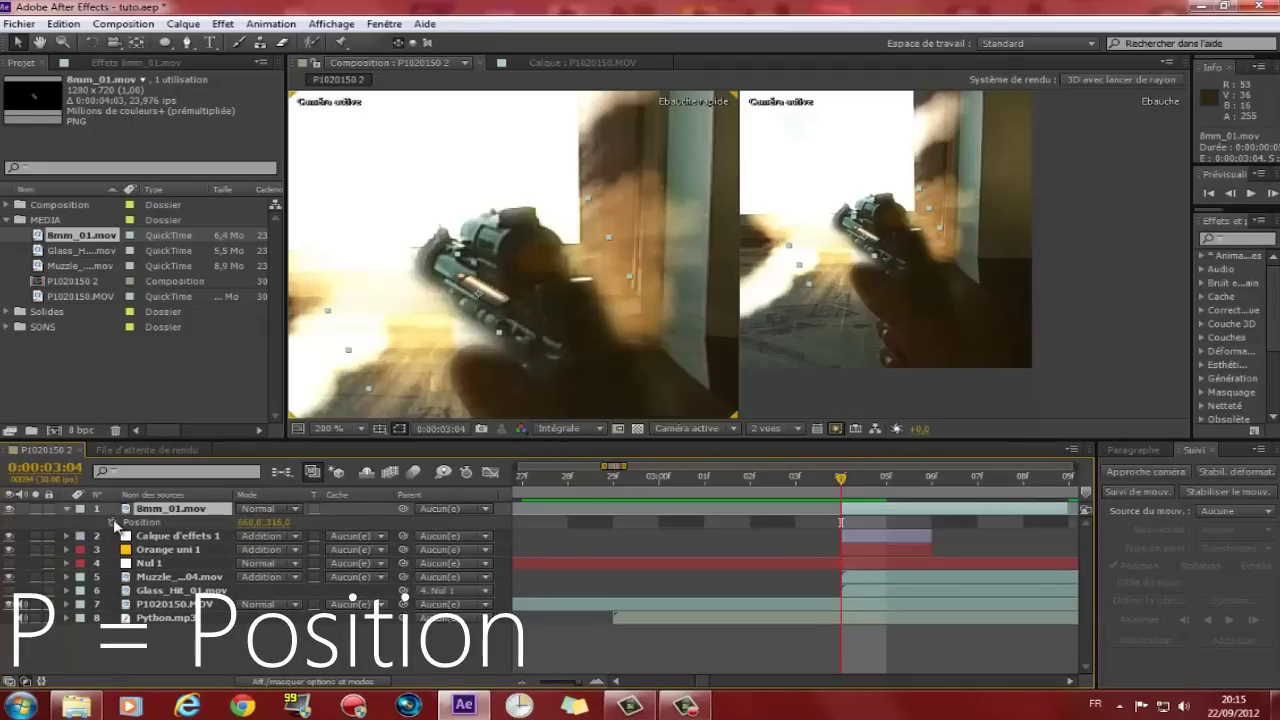
left_click(112, 521)
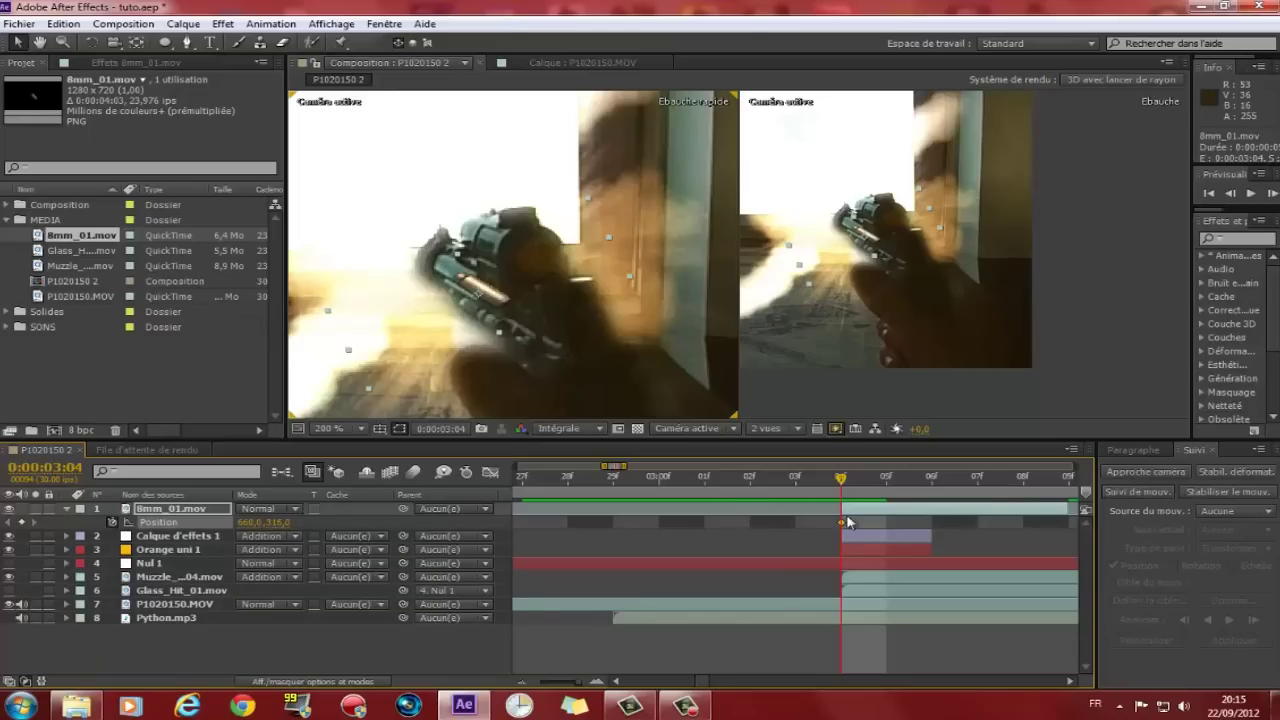
left_click_drag(576, 684, 566, 684)
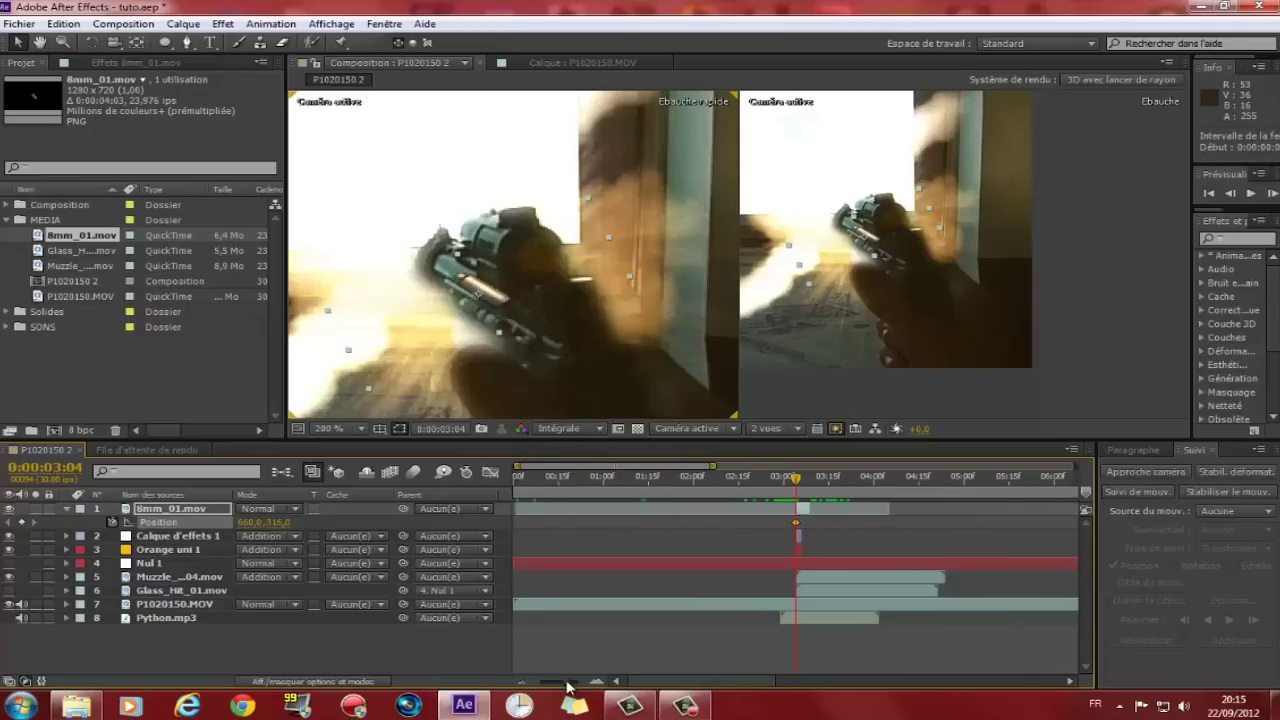
left_click_drag(850, 509, 840, 509)
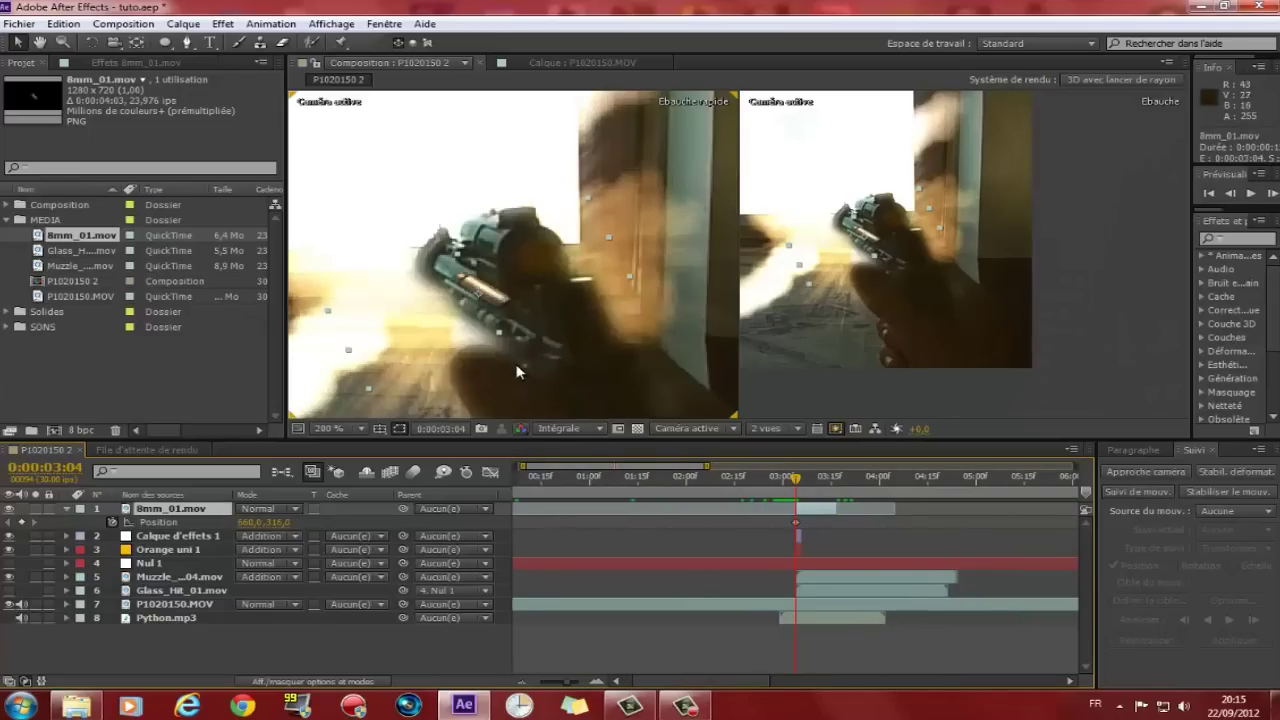
- At 3:13 move the casing down-left to 550,534 and bend its motion path into an arc
scroll(512, 331, "down", 2)
scroll(512, 331, "down", 2)
mouse_move(545, 335)
left_mouse_down()
mouse_move(607, 375)
mouse_move(548, 367)
left_mouse_up()
left_click(809, 474)
key("space")
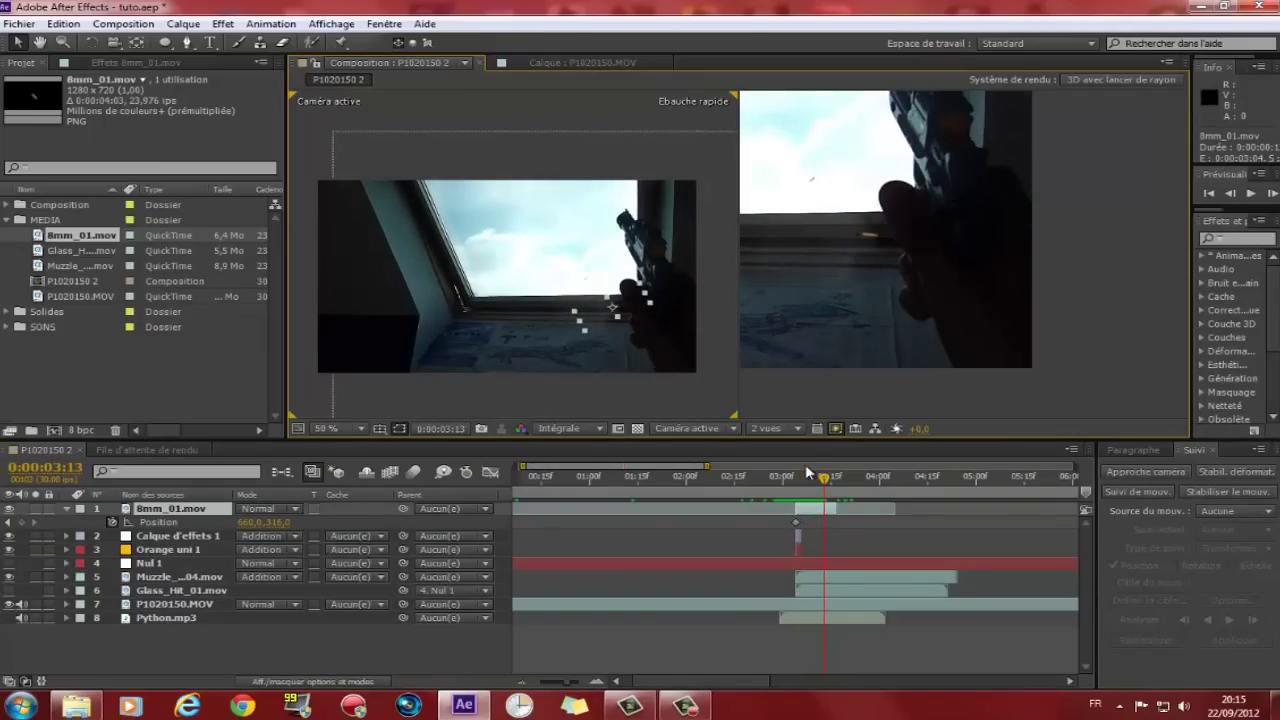
left_click_drag(600, 322, 563, 411)
left_click_drag(592, 322, 570, 309)
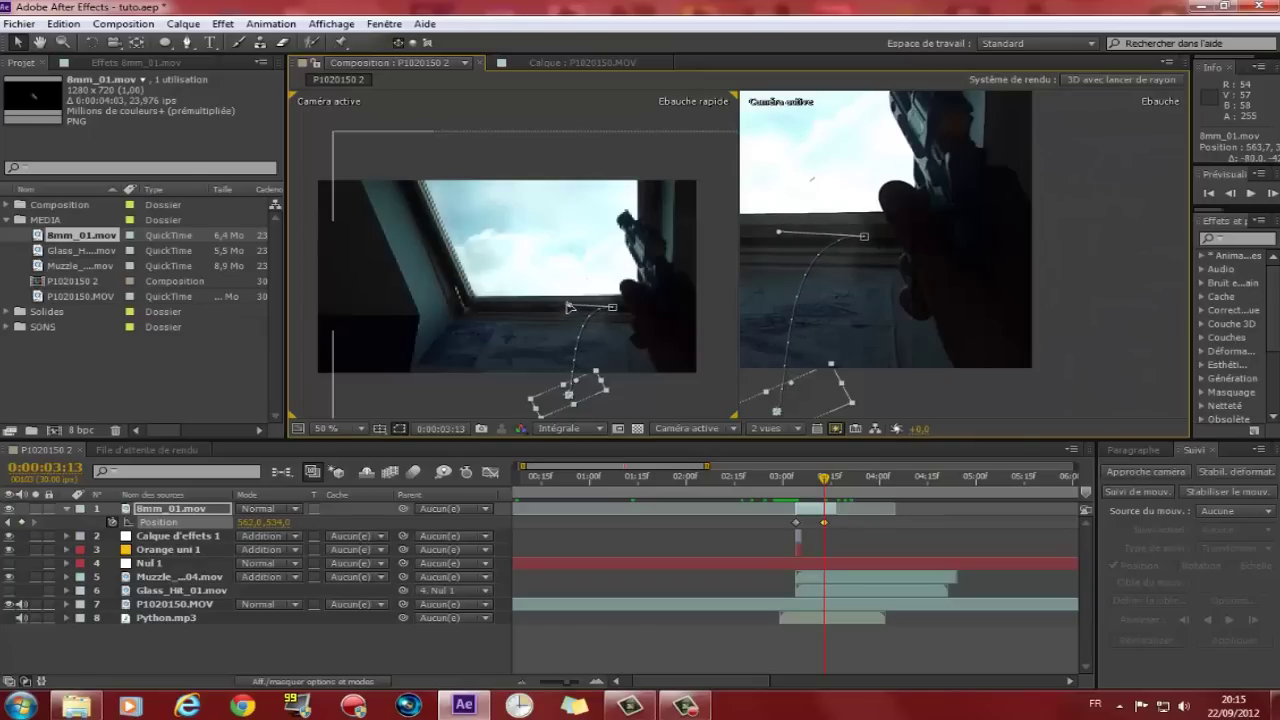
left_click_drag(570, 309, 577, 312)
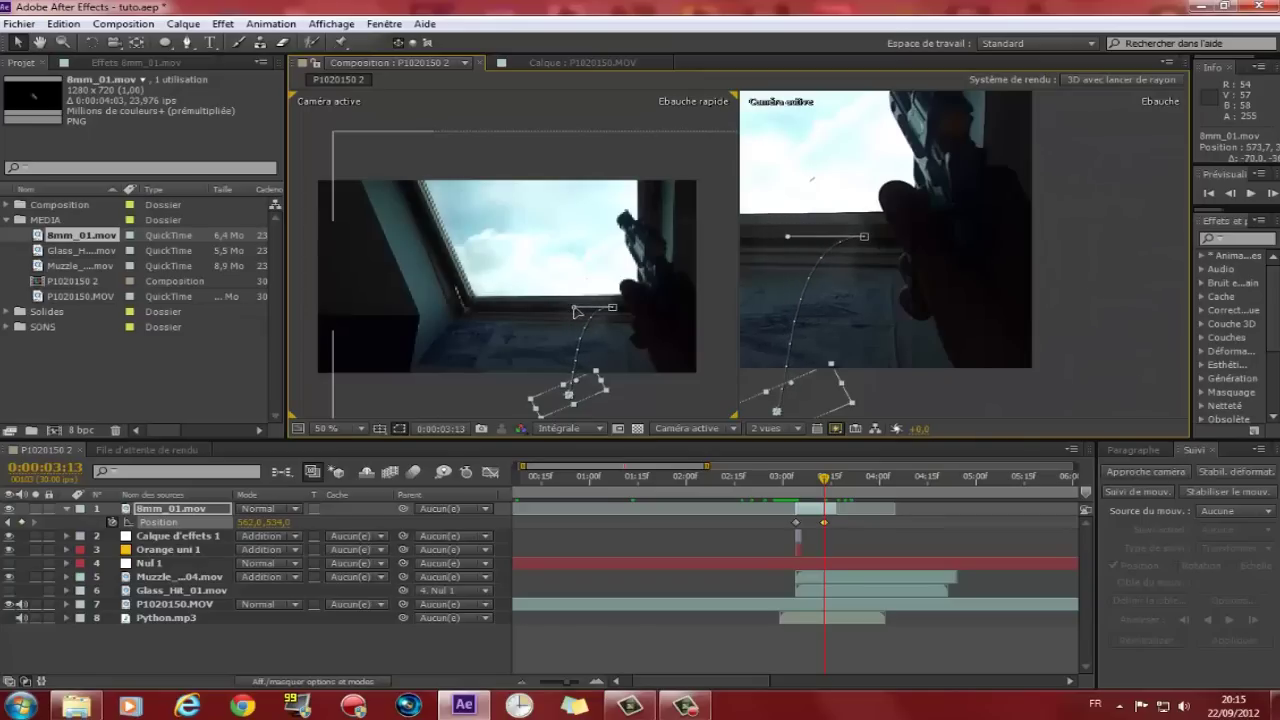
left_click(166, 617)
left_click_drag(820, 480, 807, 474)
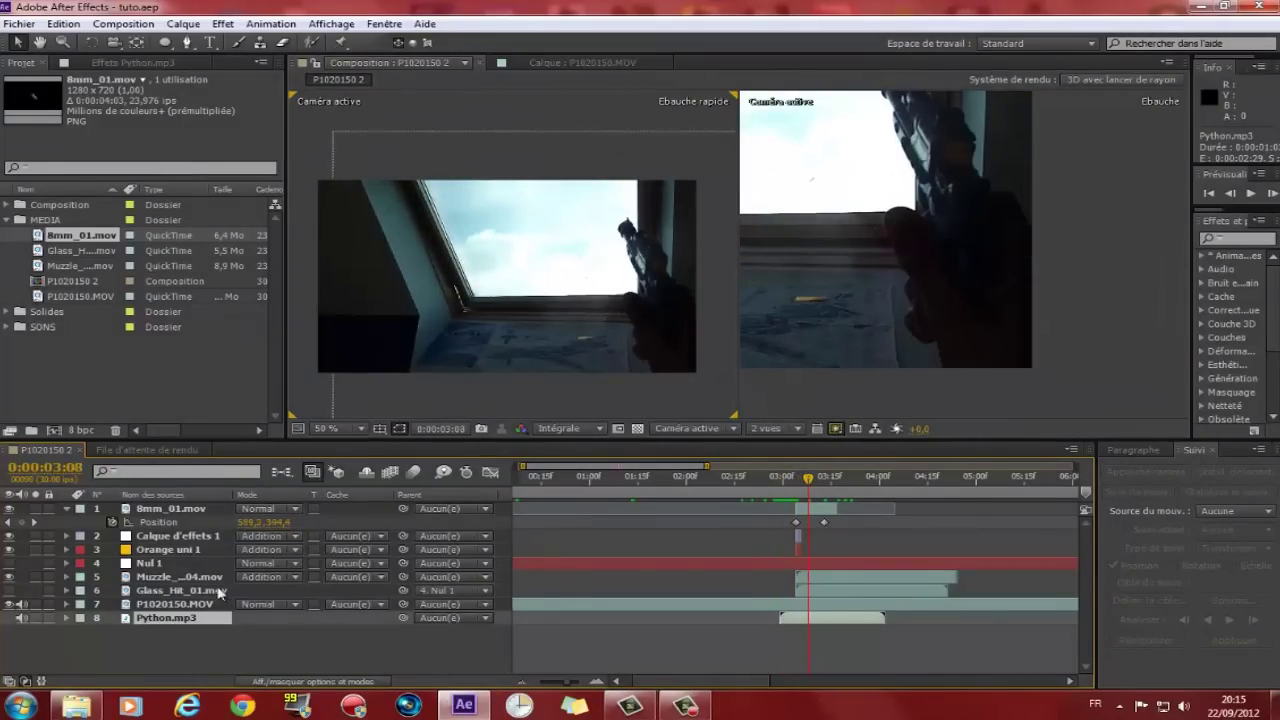
- Try Addition on 8mm_01.mov, revert to Normal, and switch on its motion blur
left_click(260, 683)
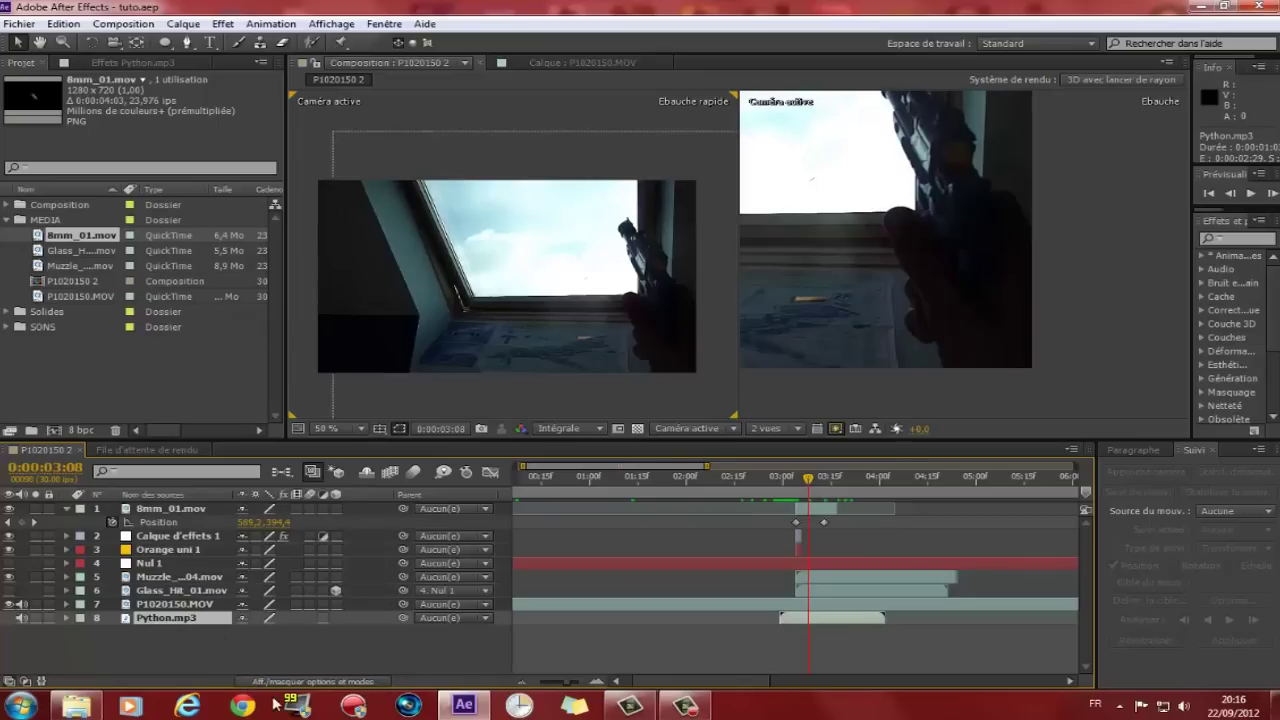
left_click(275, 685)
left_click(257, 520)
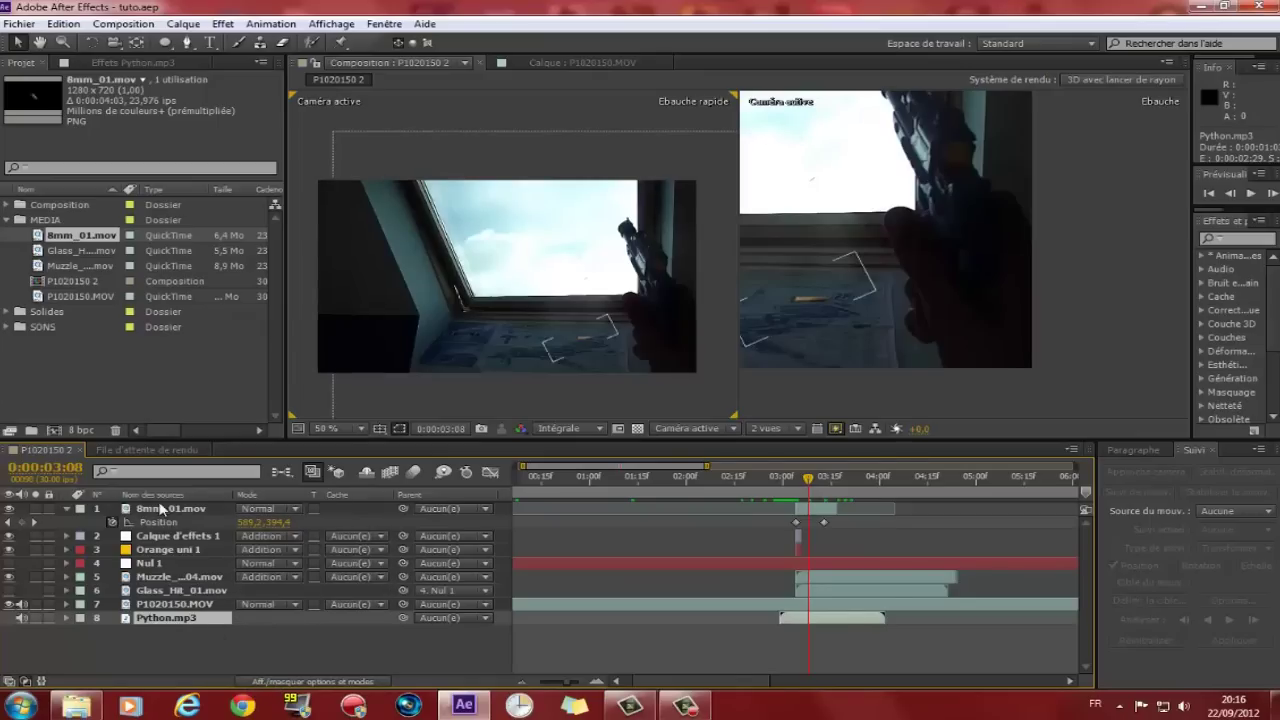
left_click(262, 509)
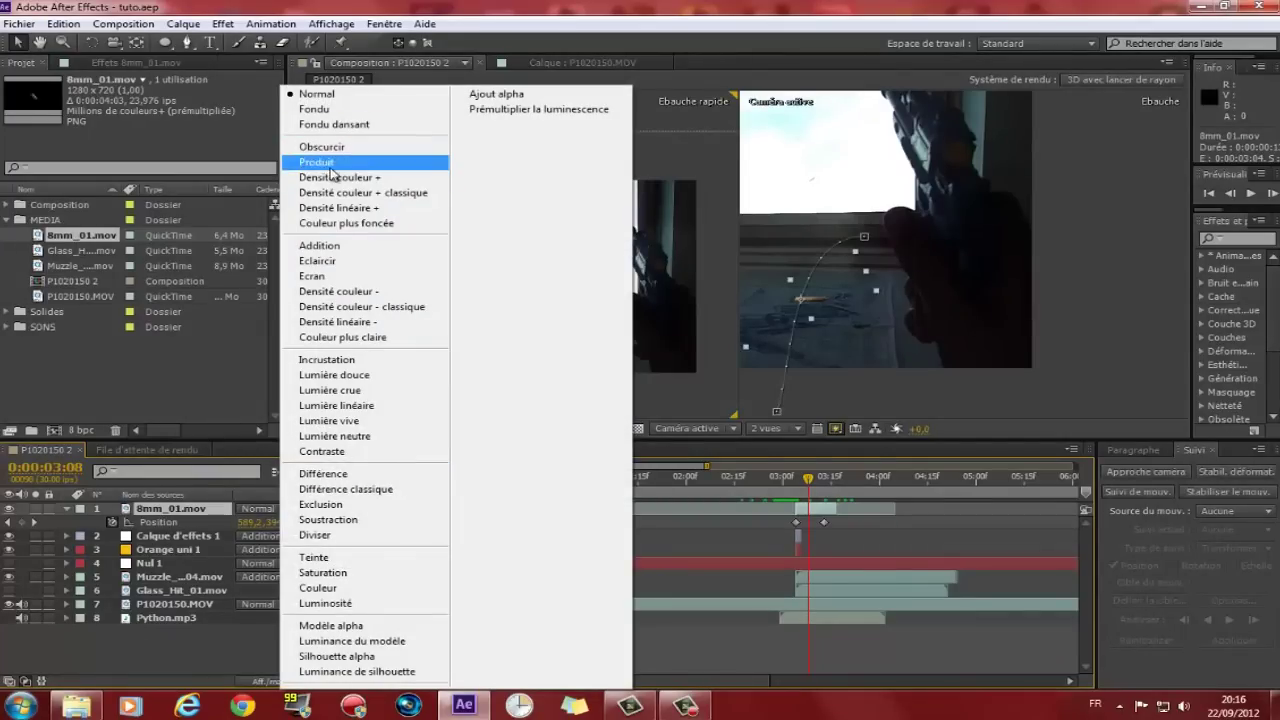
left_click(316, 245)
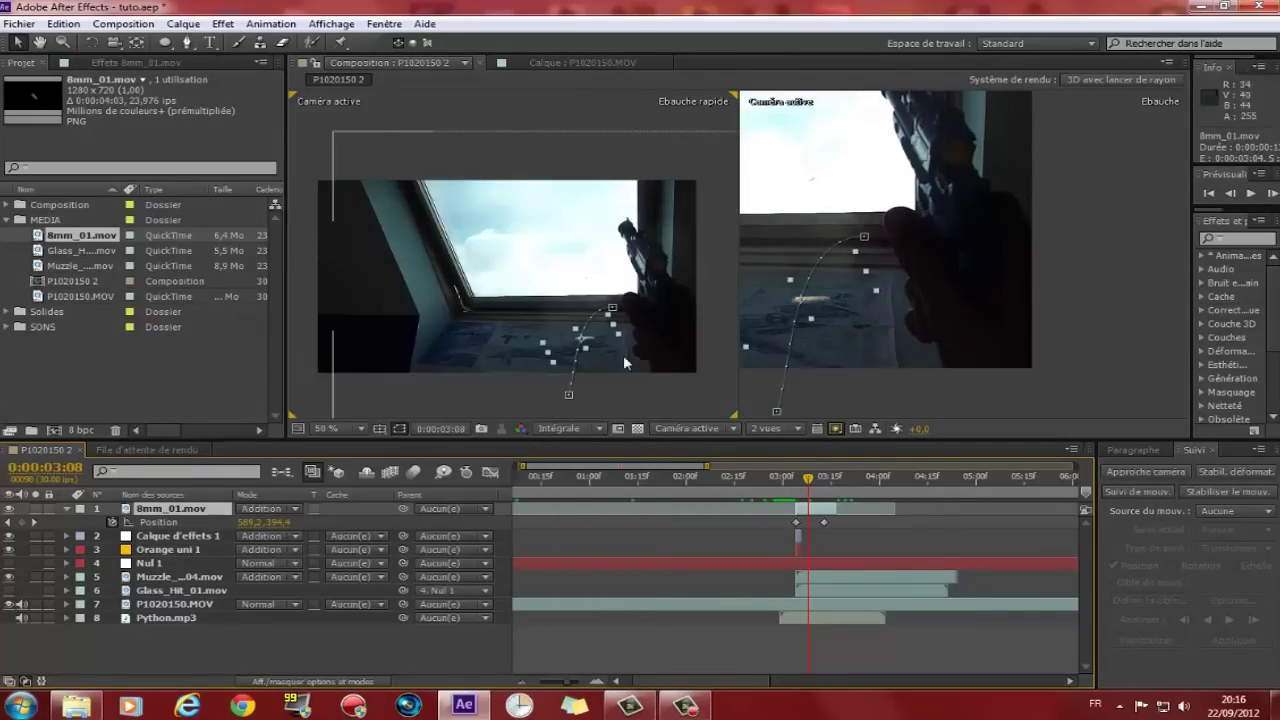
left_click(302, 513)
left_click(310, 89)
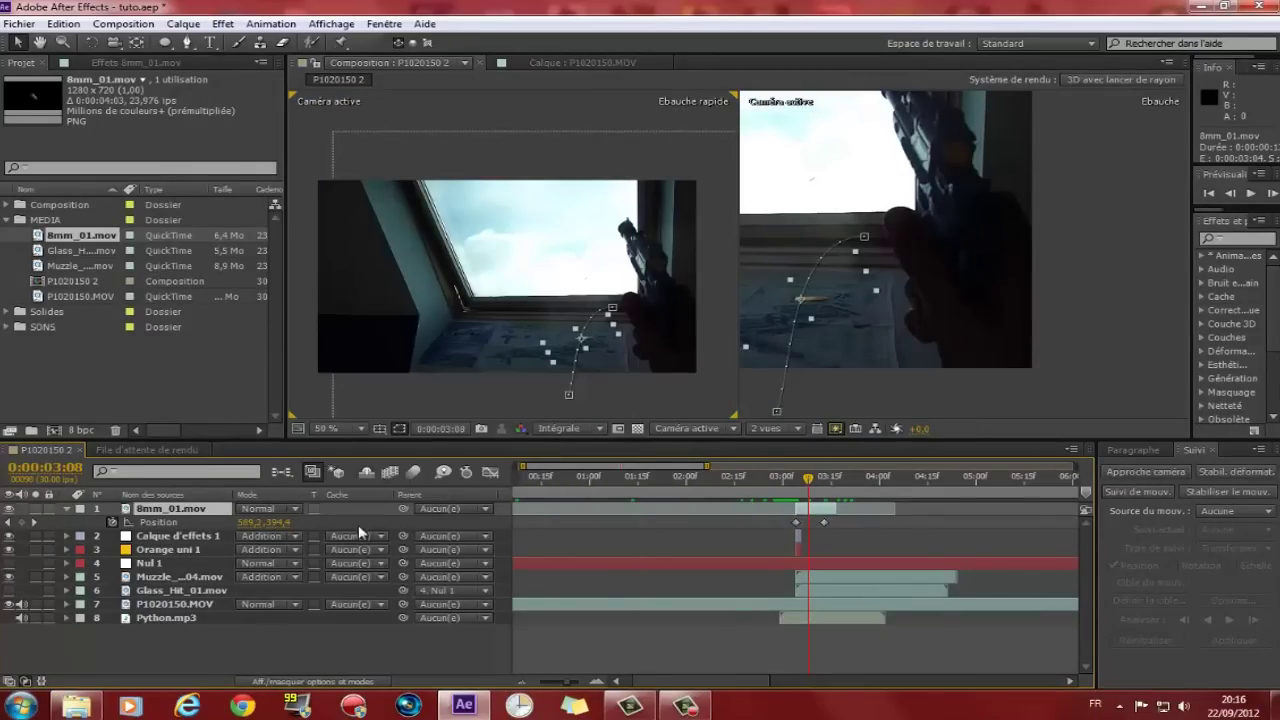
left_click(276, 677)
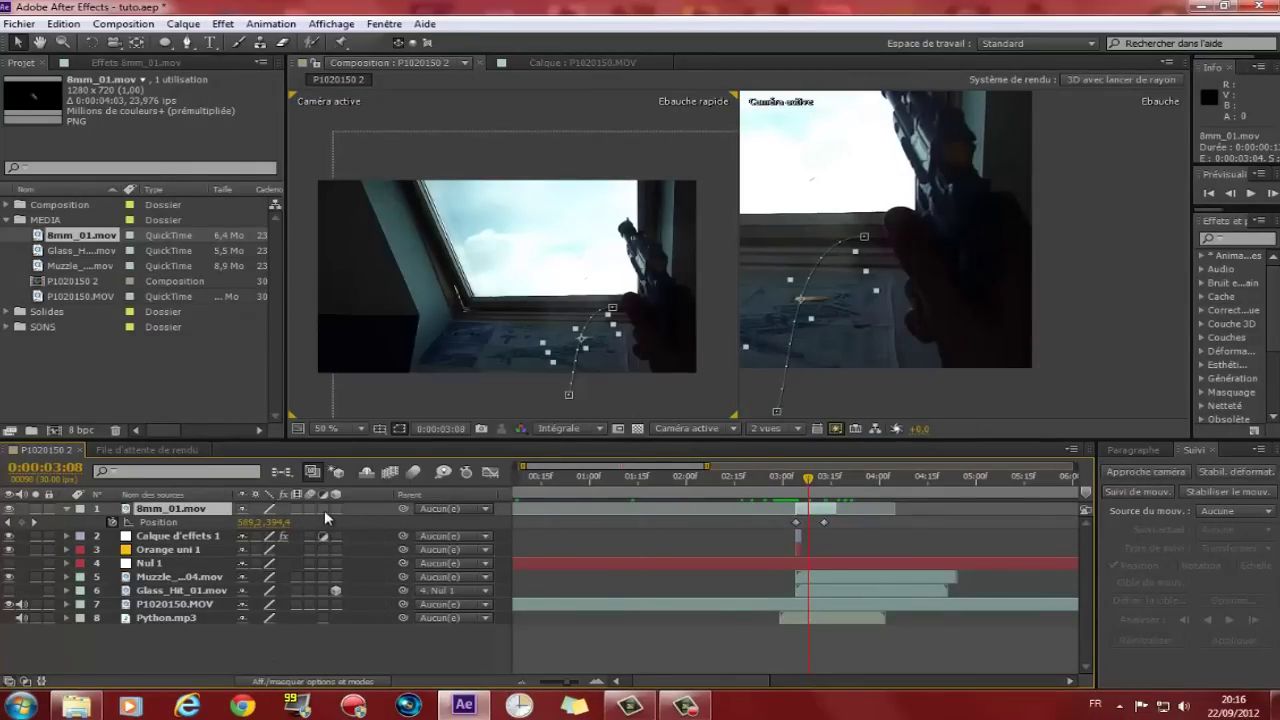
left_click(413, 471)
left_click_drag(808, 479, 887, 489)
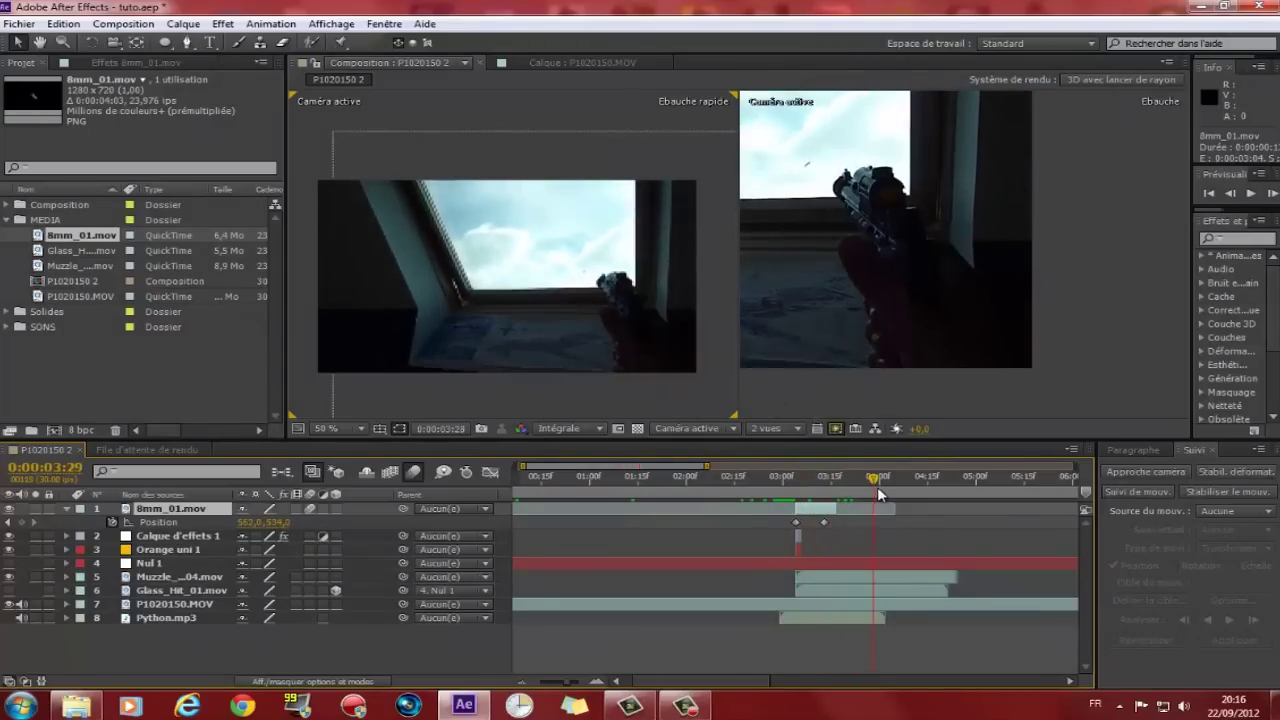
- Queue P1020150 2 and set its output module to AVI with audio output on
key("ctrl+m")
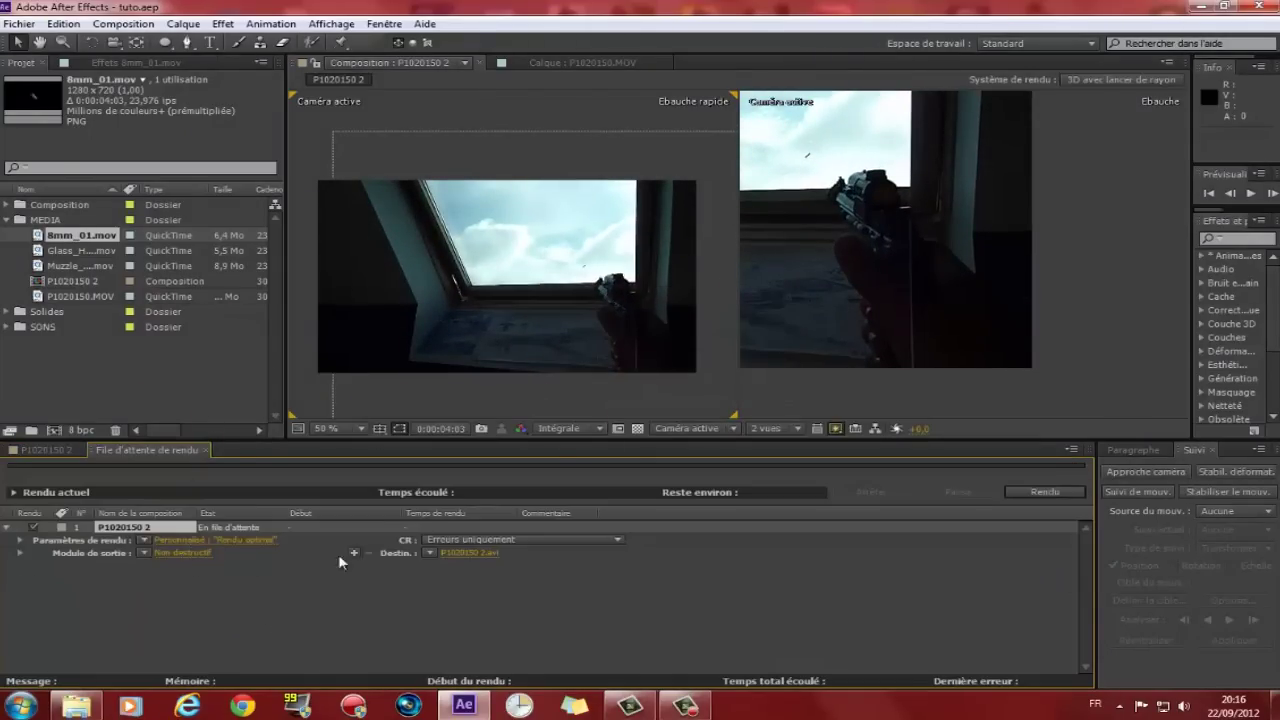
left_click(169, 553)
left_click(396, 512)
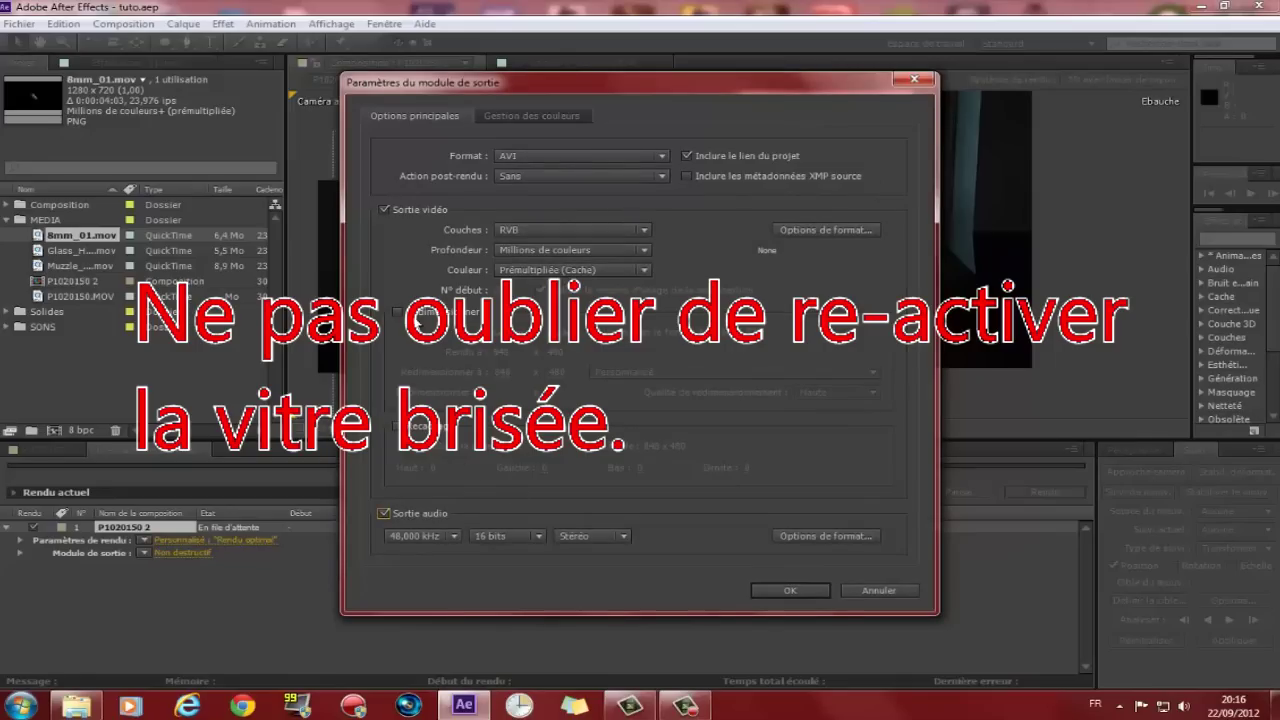
left_click(785, 589)
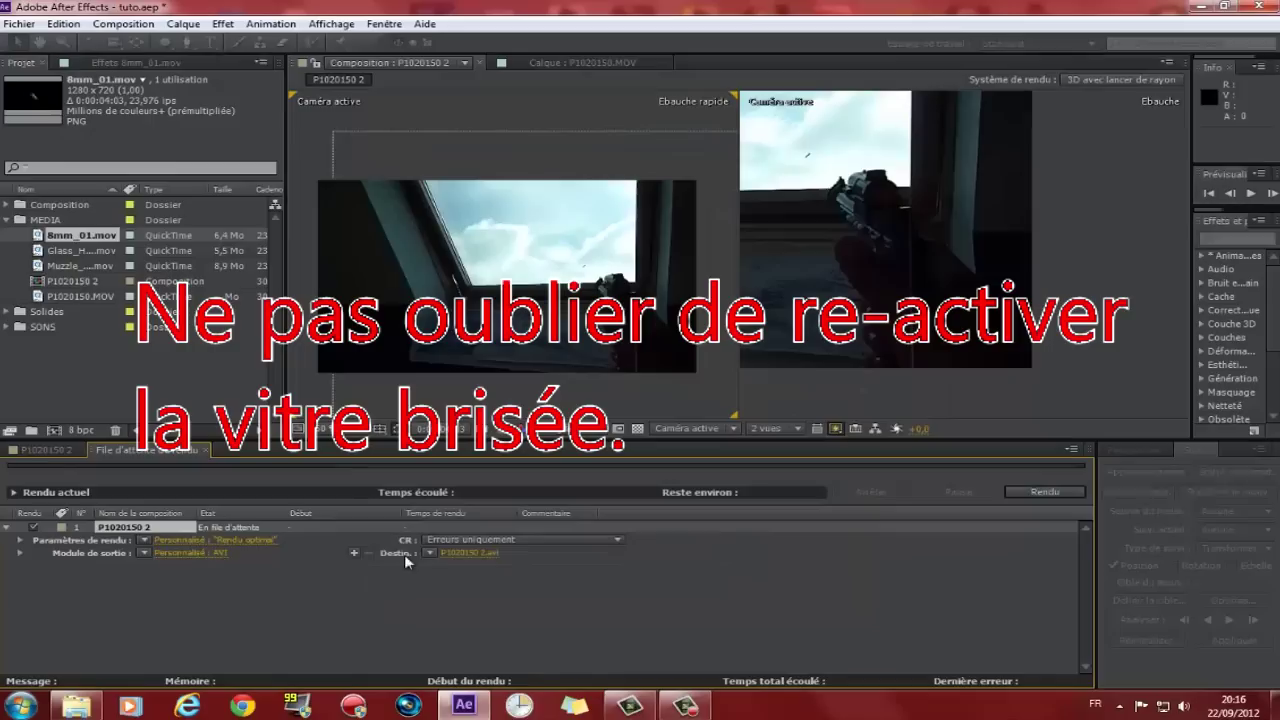
left_click(470, 545)
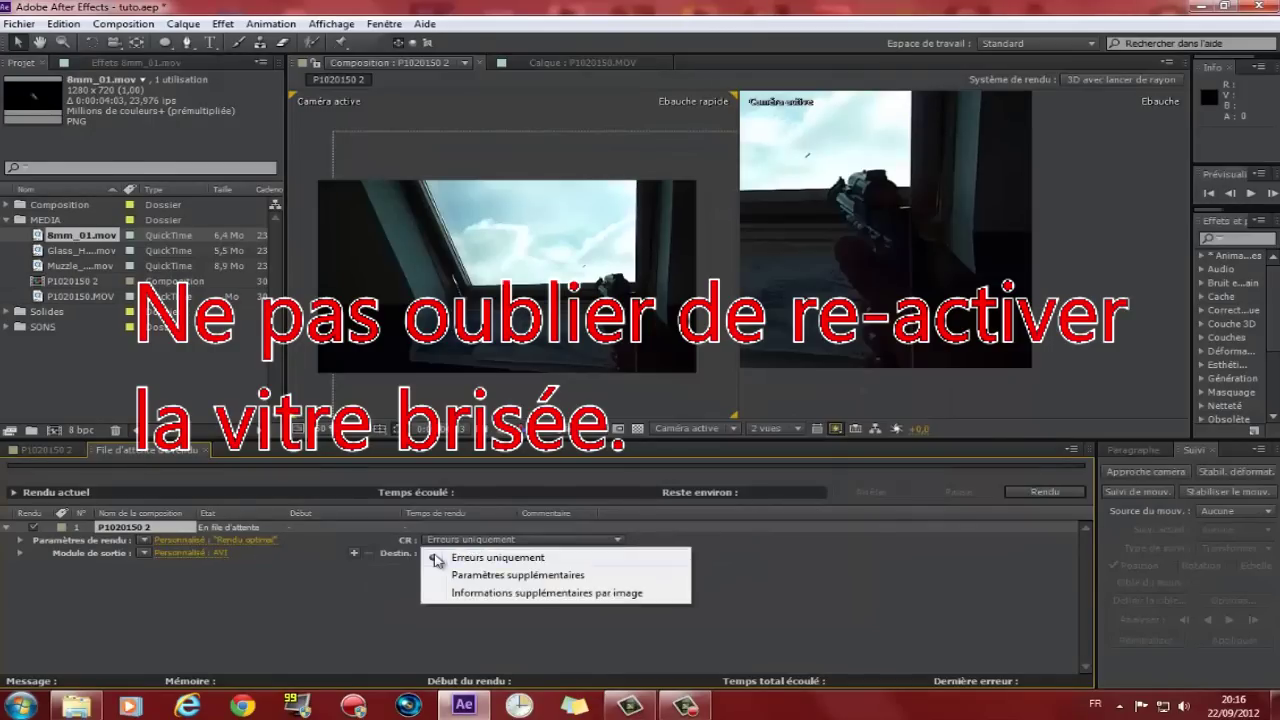
left_click(453, 556)
- Accept the optimal render settings and choose where to save P1020150 2.avi
left_click(192, 540)
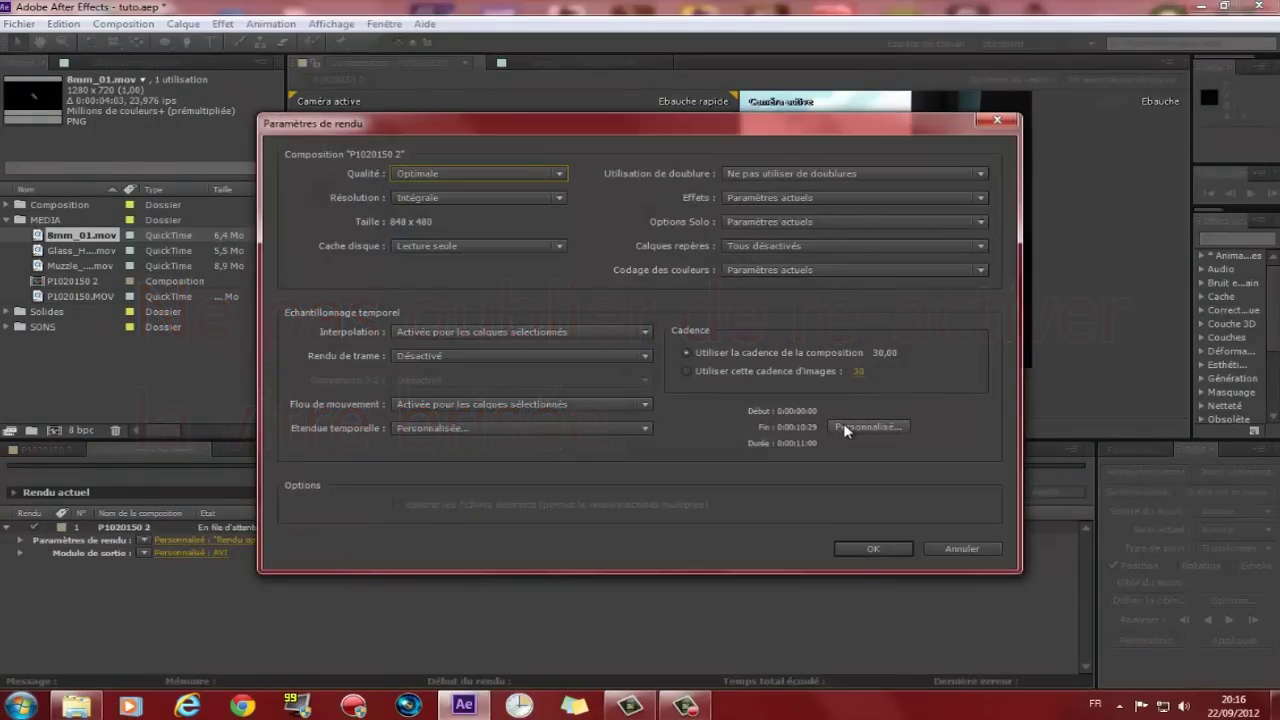
left_click(845, 553)
left_click(460, 552)
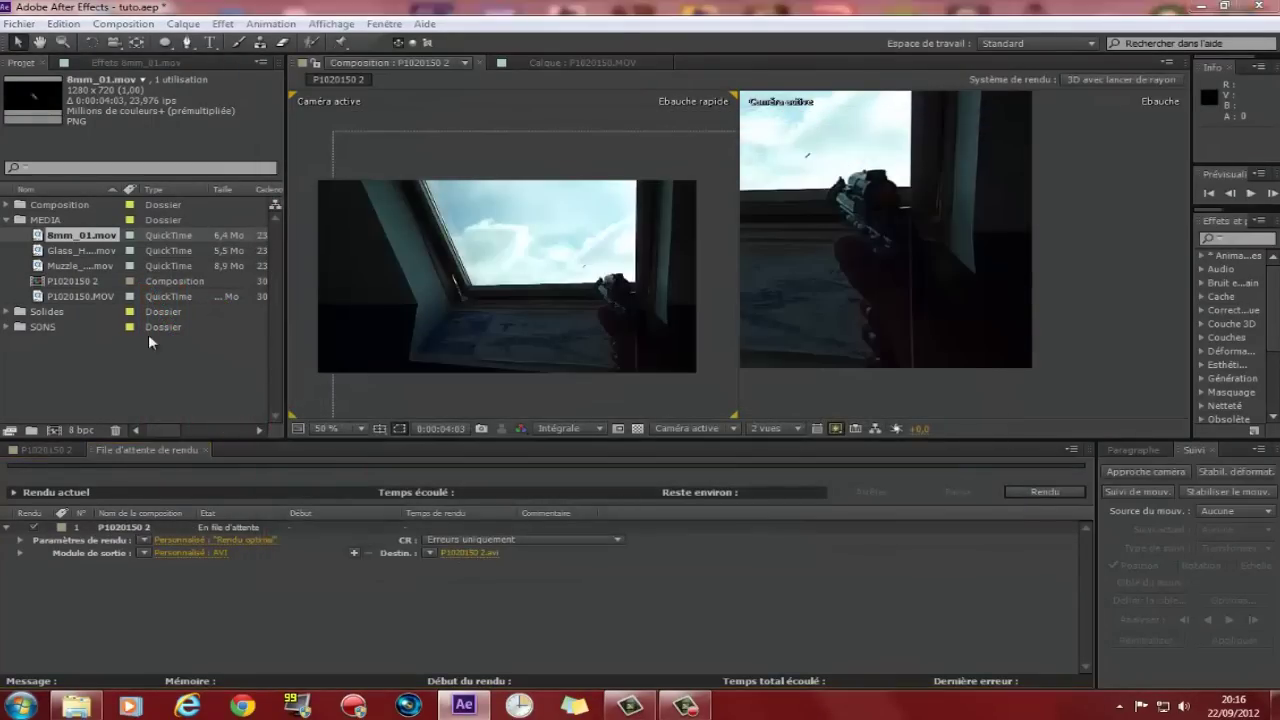
- Set the output file to TUTO.avi on the Desktop and start rendering P1020150 2
type("TUTO")
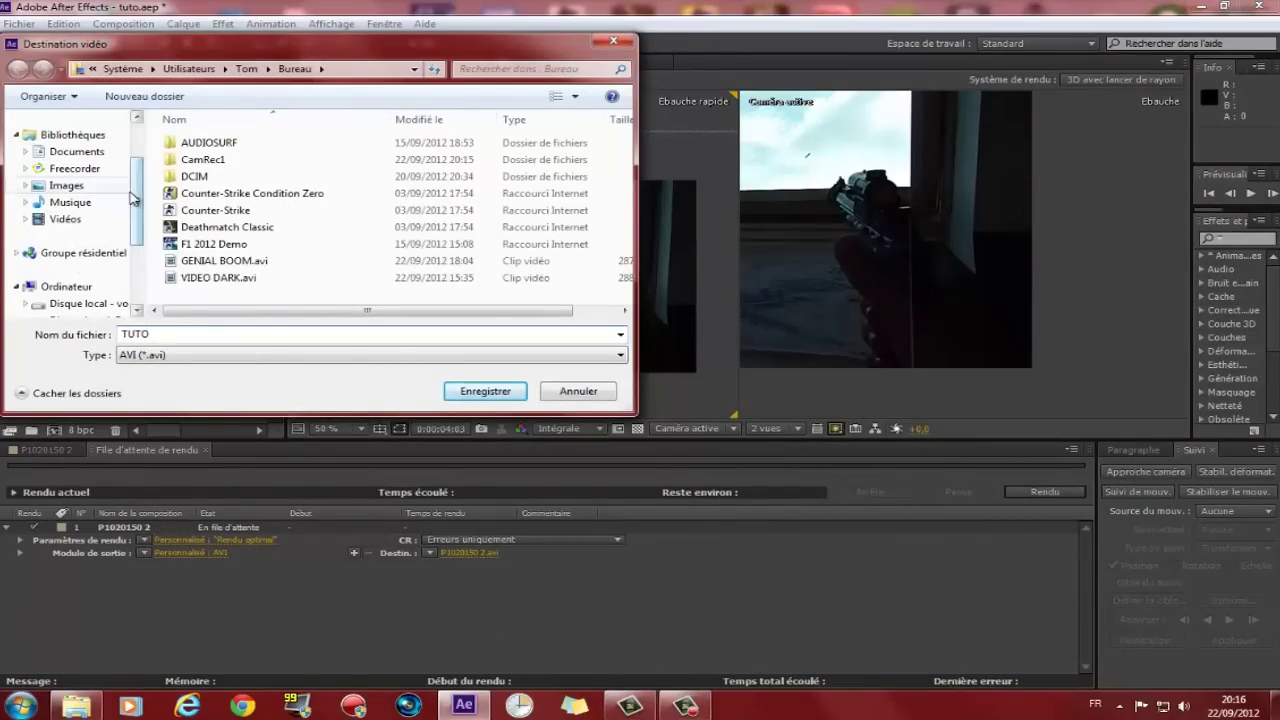
scroll(135, 198, "up", 3)
left_click(66, 142)
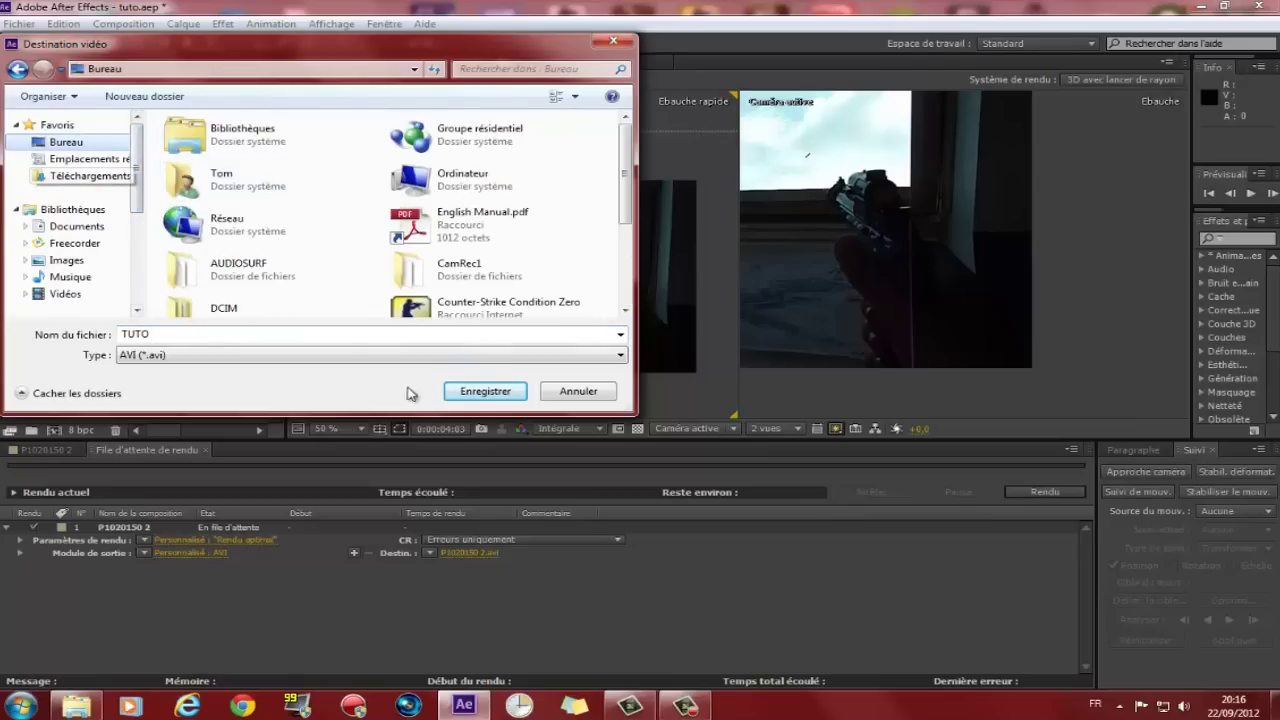
left_click(500, 392)
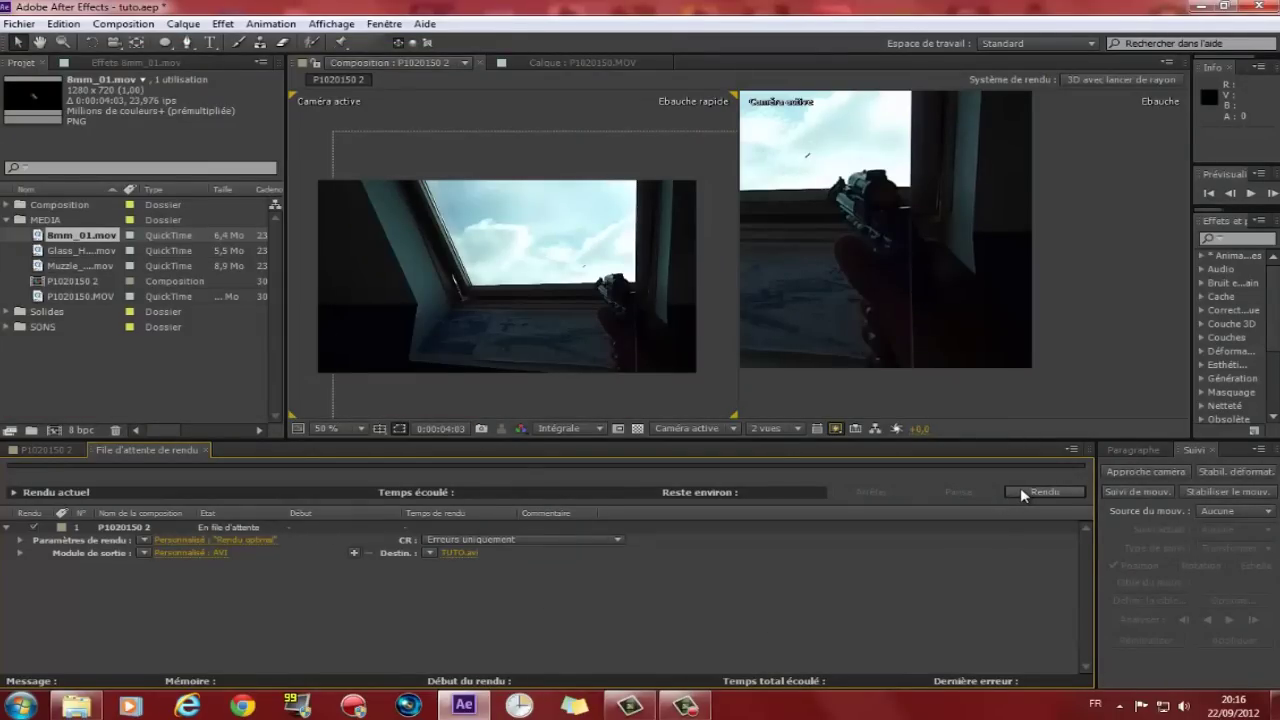
left_click(1022, 492)
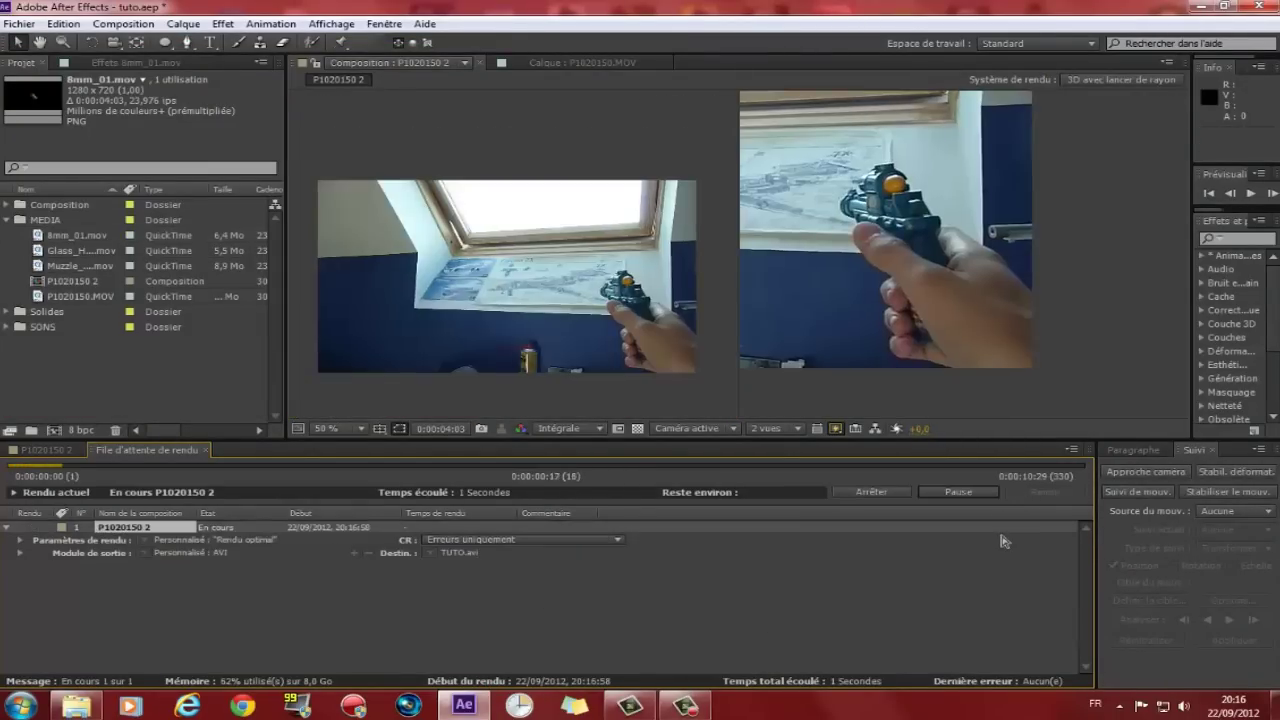